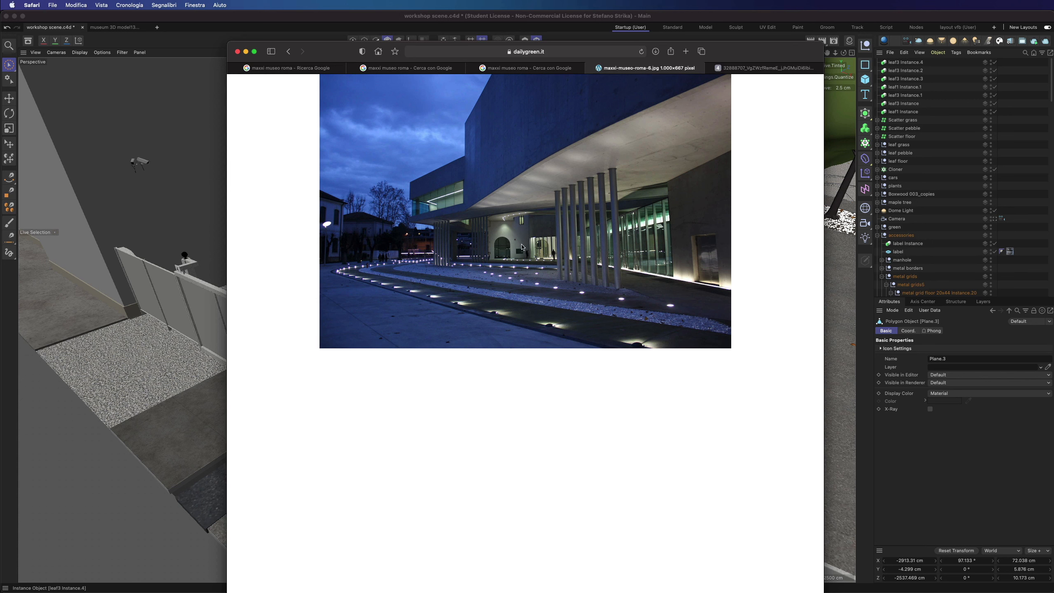
Step: Examine the museum's night photo up close for its lighting, and switch back to Cinema 4D
click(504, 228)
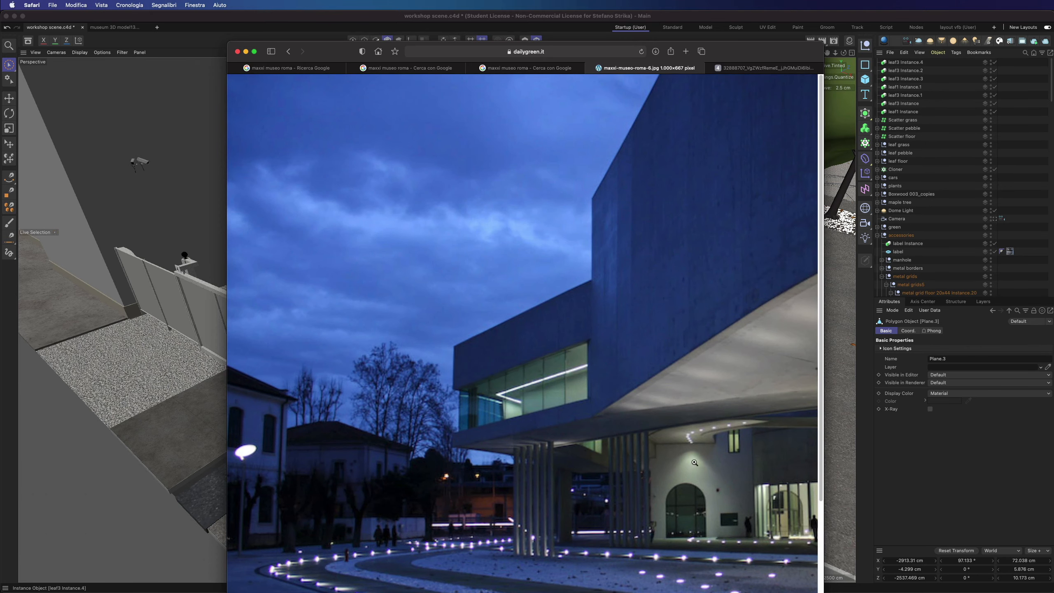
ctrl+scroll(693, 455, down, 3)
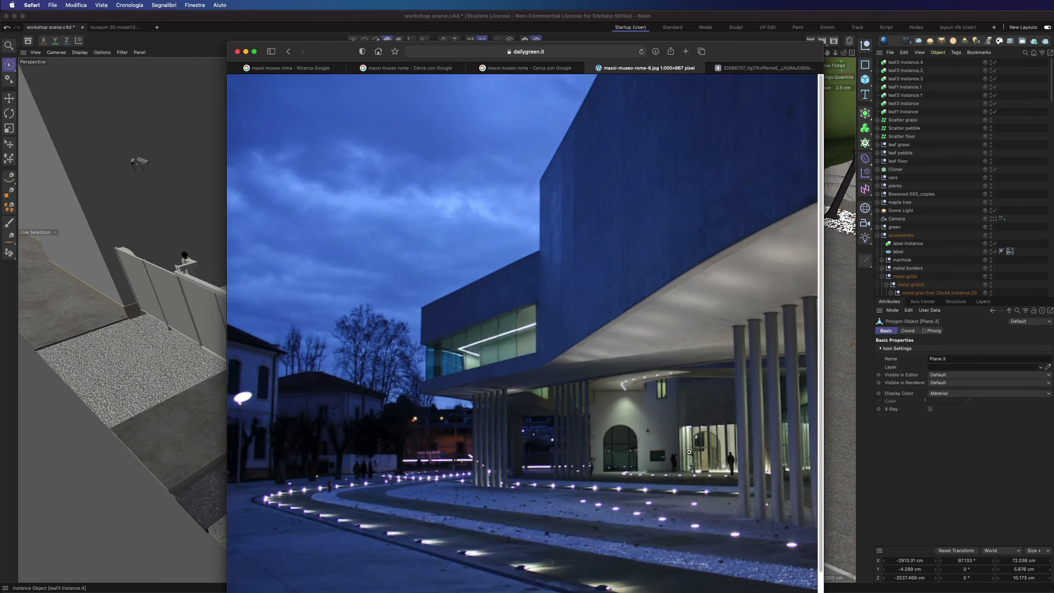
ctrl+scroll(576, 394, down, 2)
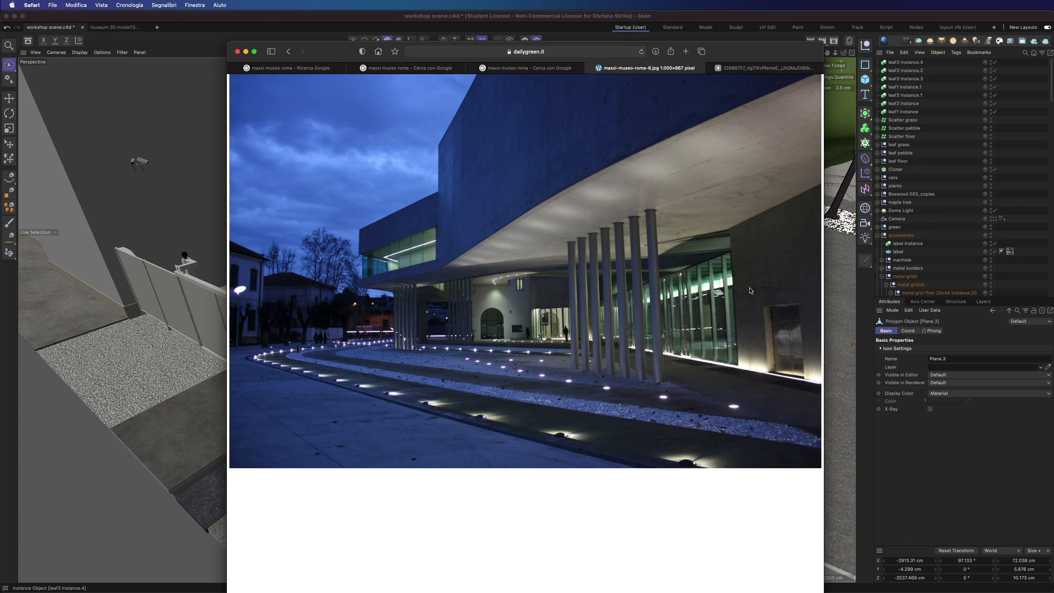
ctrl+scroll(750, 290, down, 2)
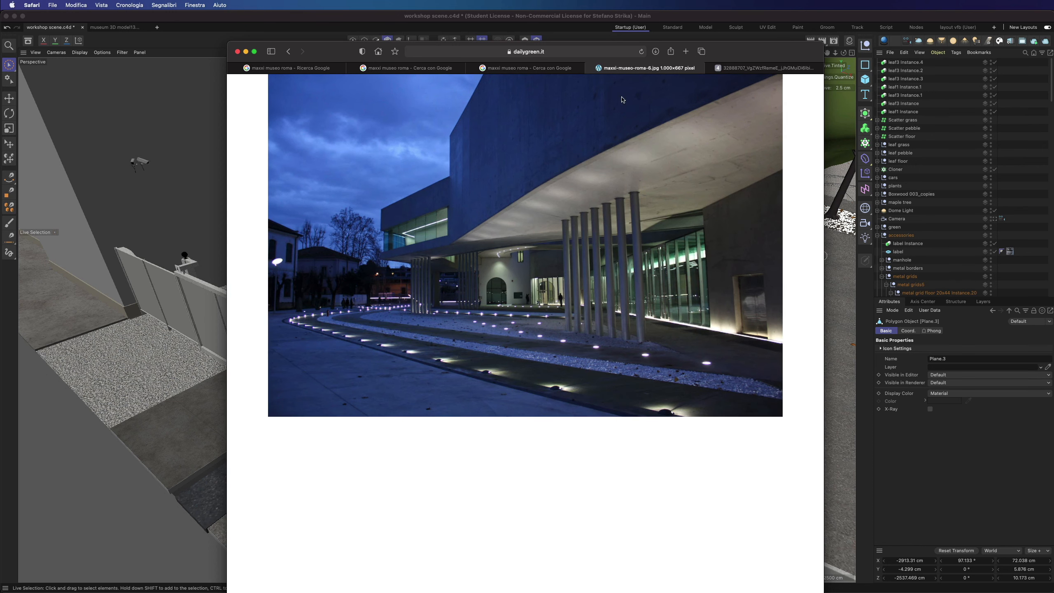
click(398, 42)
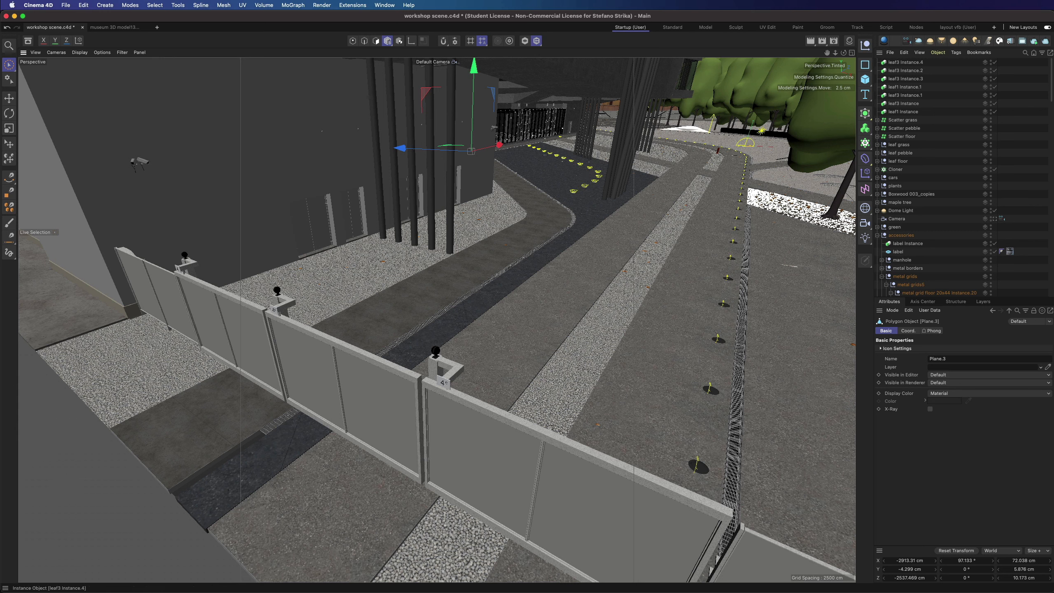
key(super+Tab)
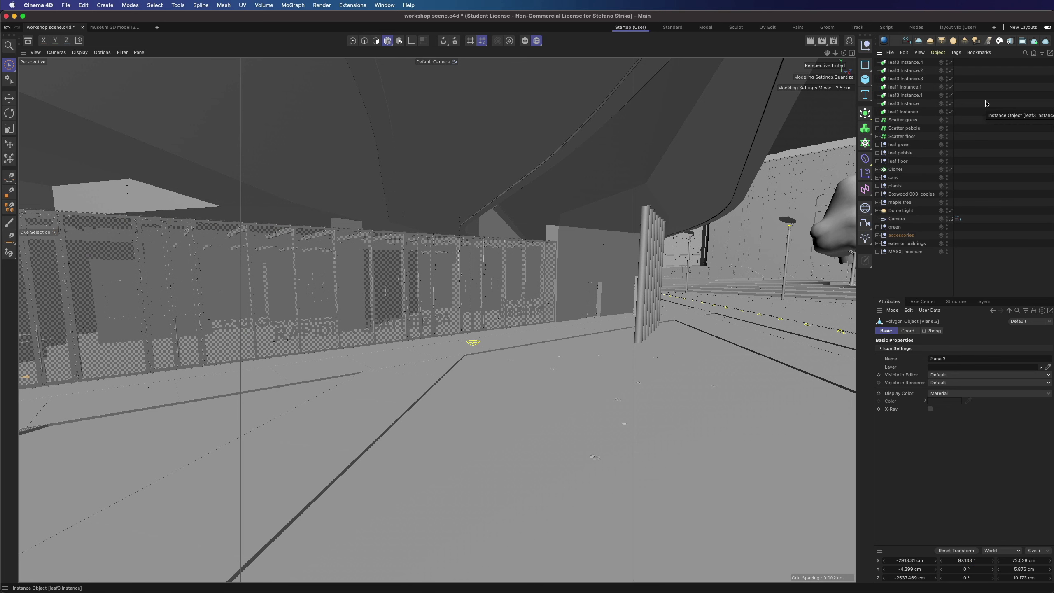
Step: Move the Dome Light to the top of the object list and group it in a null named "lighting"
click(905, 212)
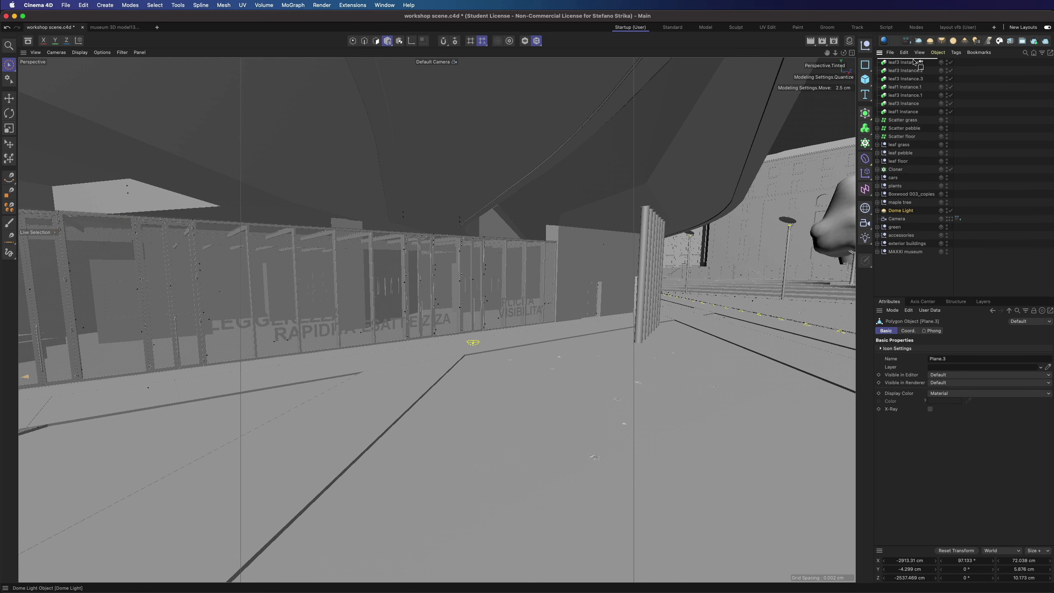
key(alt+g)
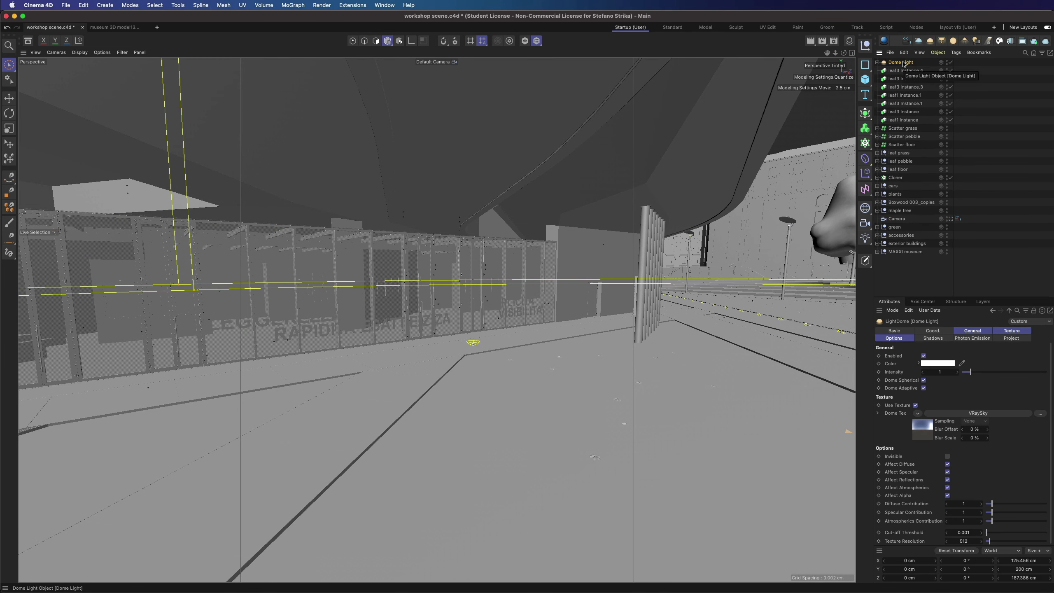
double_click(893, 62)
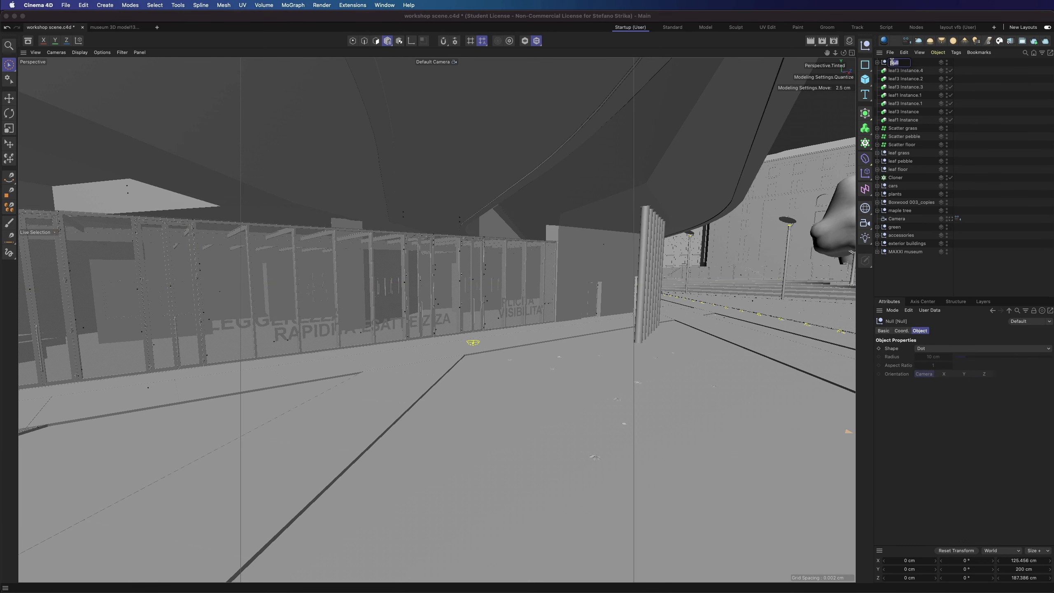
text(lighting)
key(Return)
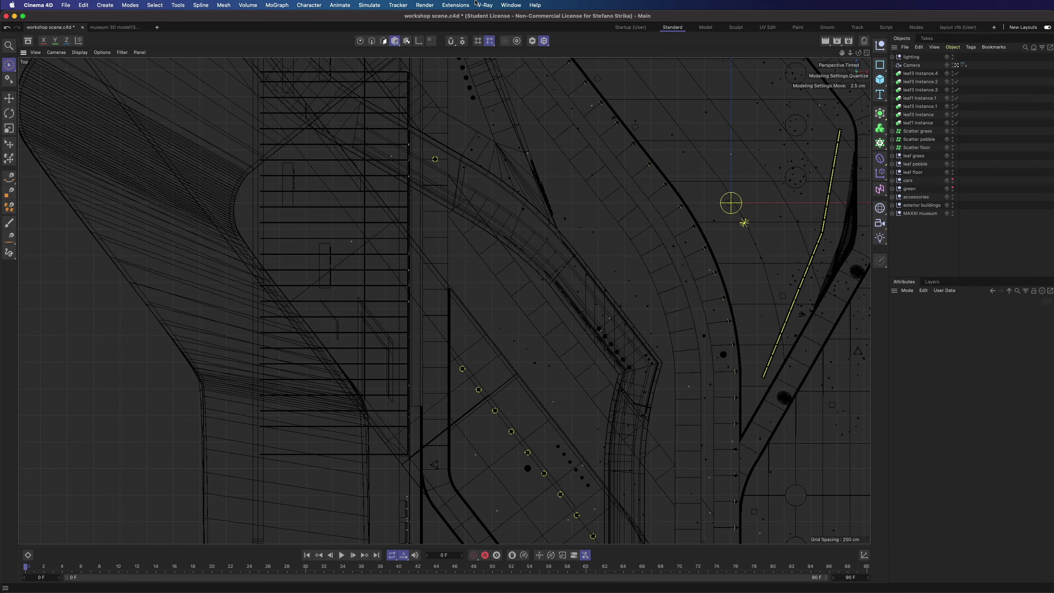
click(485, 5)
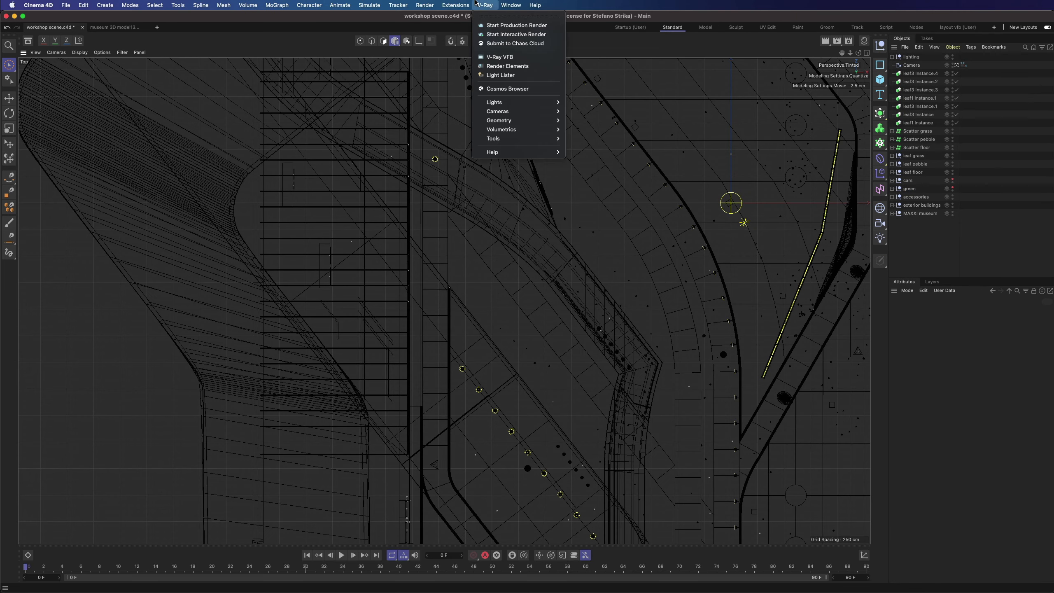
mouse_move(511, 103)
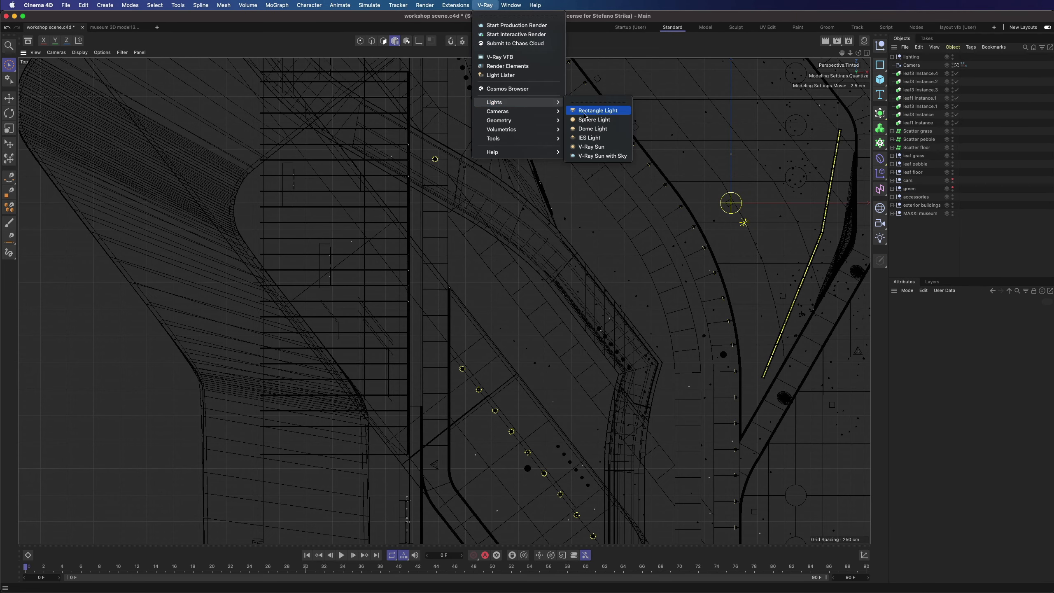
click(619, 17)
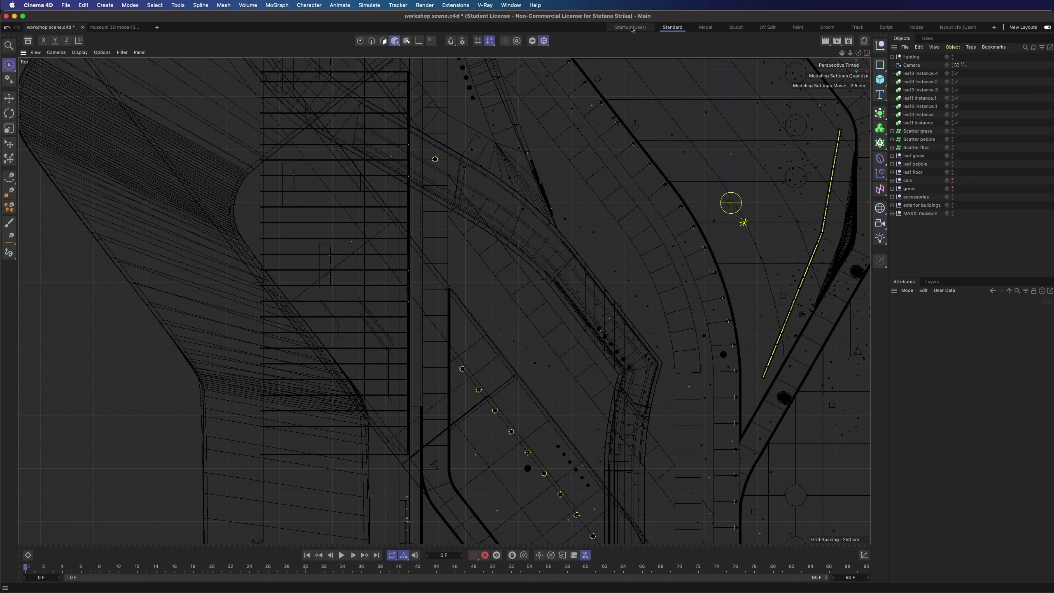
Step: Switch to the Startup (User) layout and add a V-Ray rectangle light to the scene
click(630, 27)
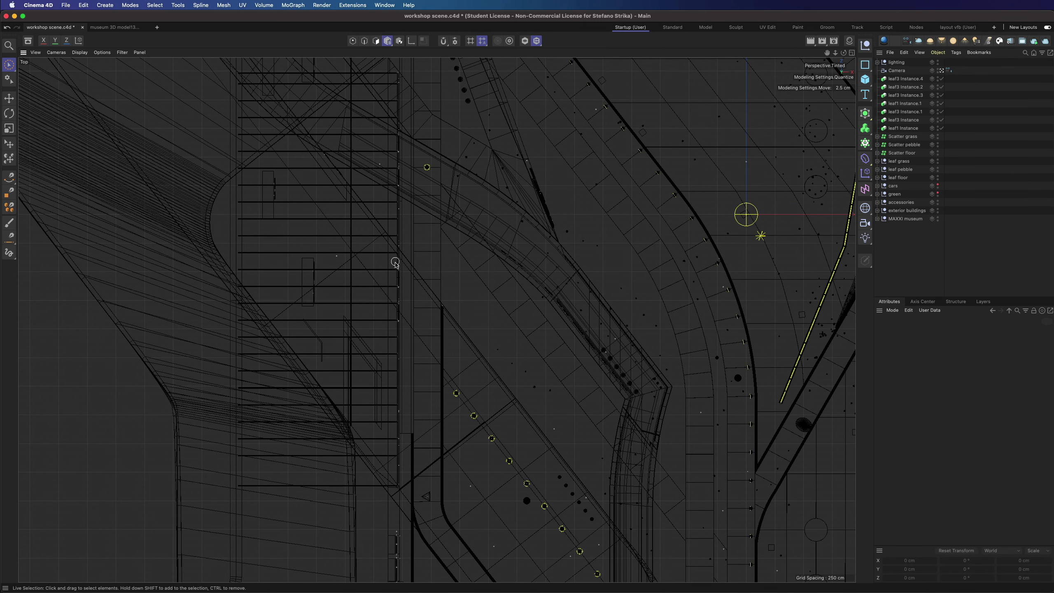
click(942, 40)
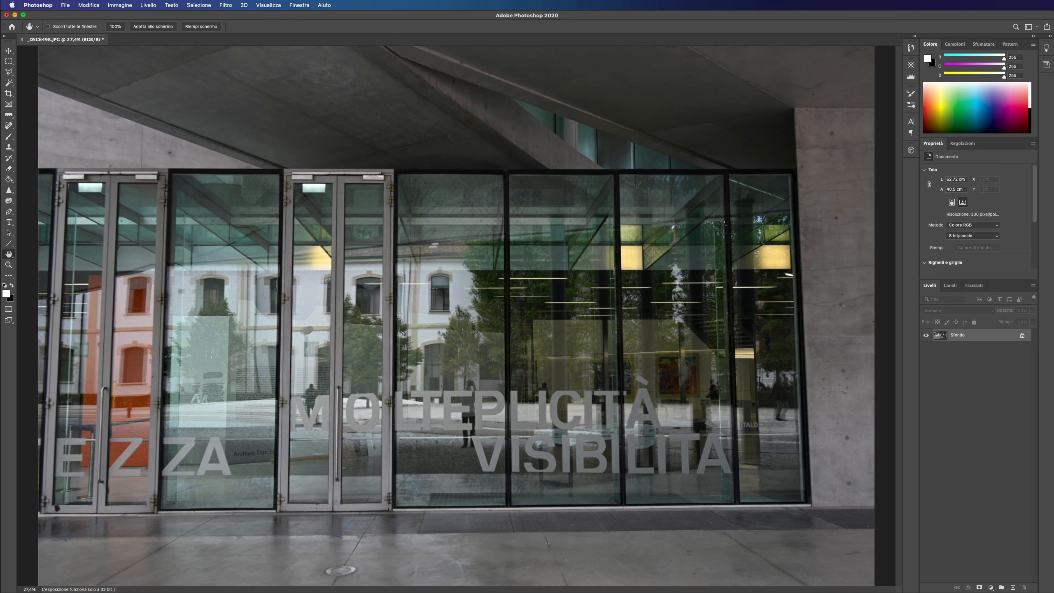
Step: Switch to Safari and review the Cubic Evolution Surface X4/Y4 and Metalmek 5953 MO luminaire pages for their specifications
key(super+Tab)
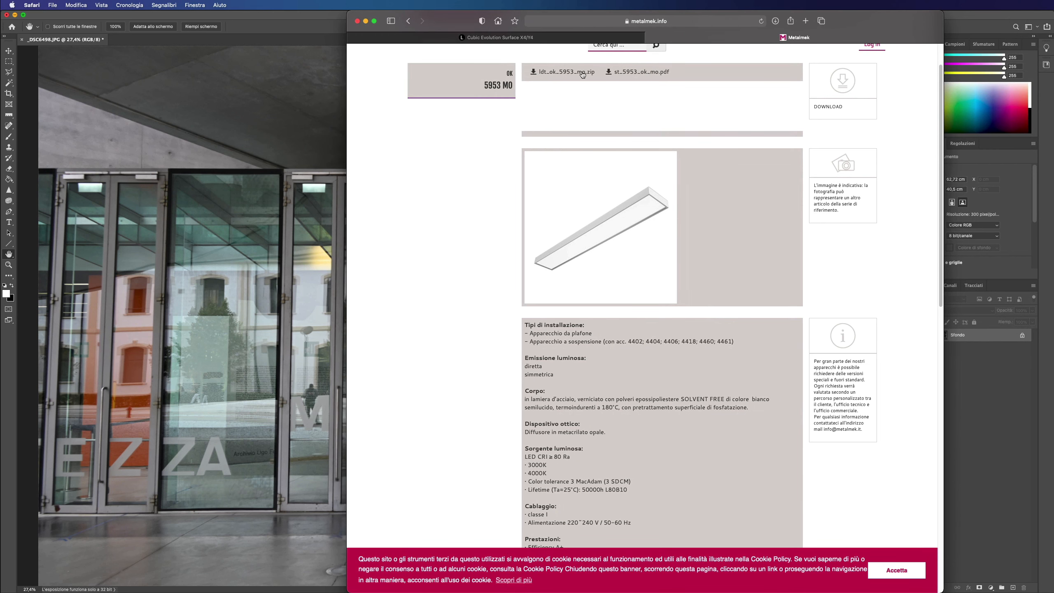
click(538, 41)
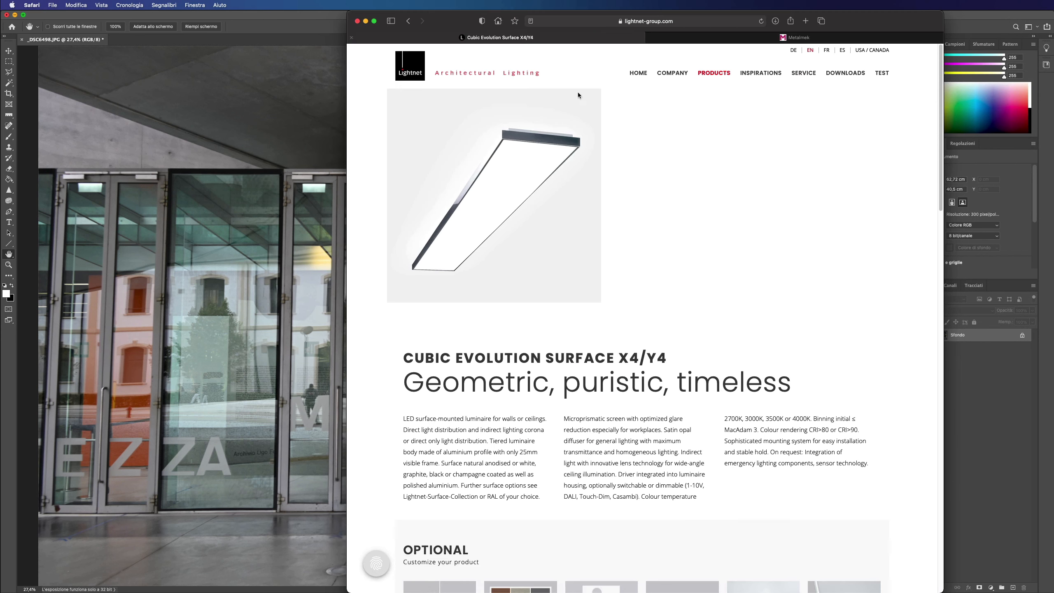
click(743, 38)
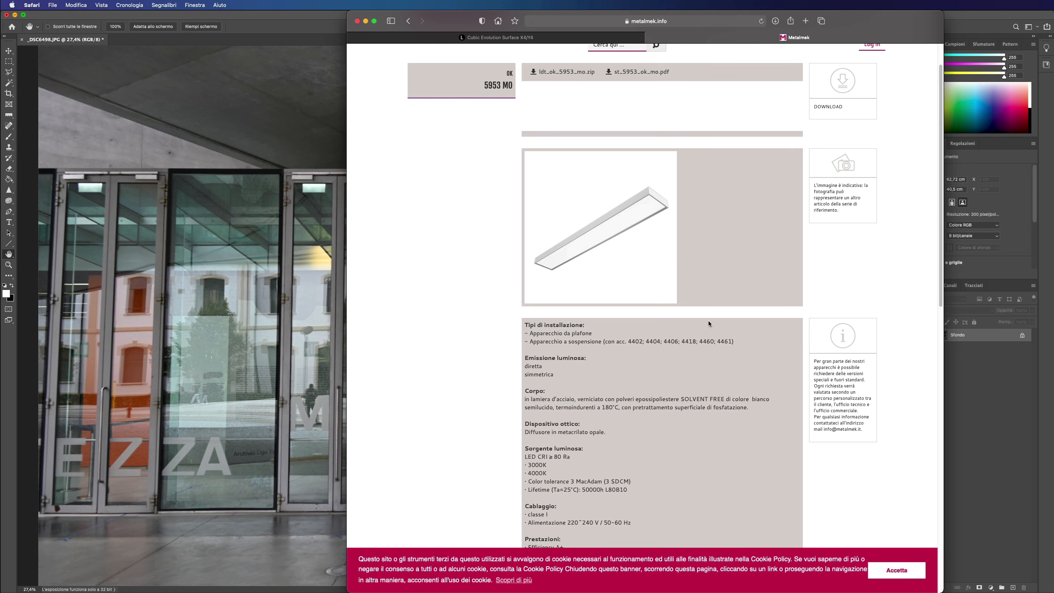
scroll(740, 401, down, 5)
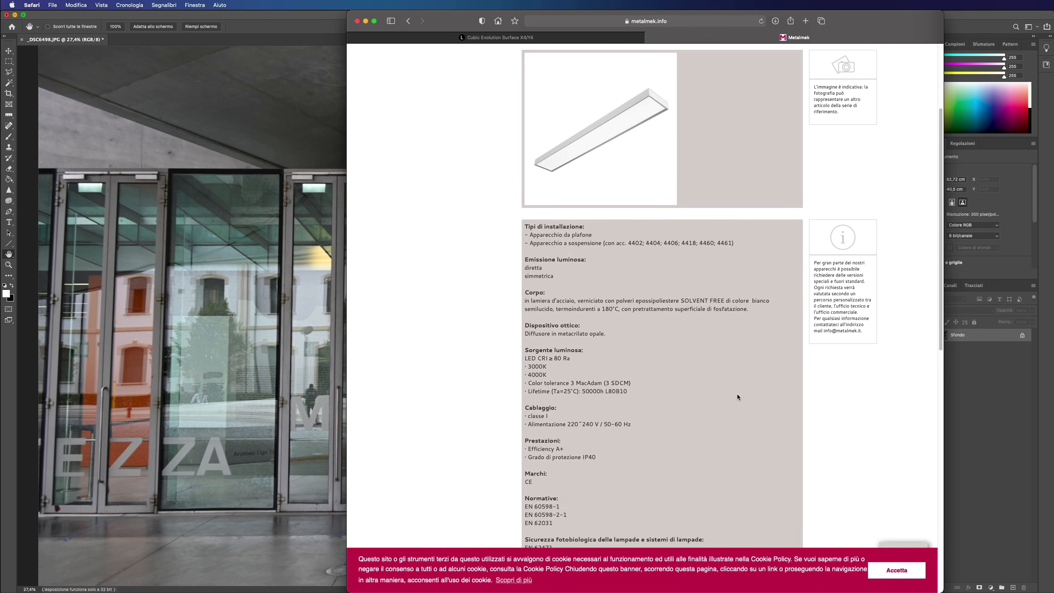
scroll(738, 397, down, 9)
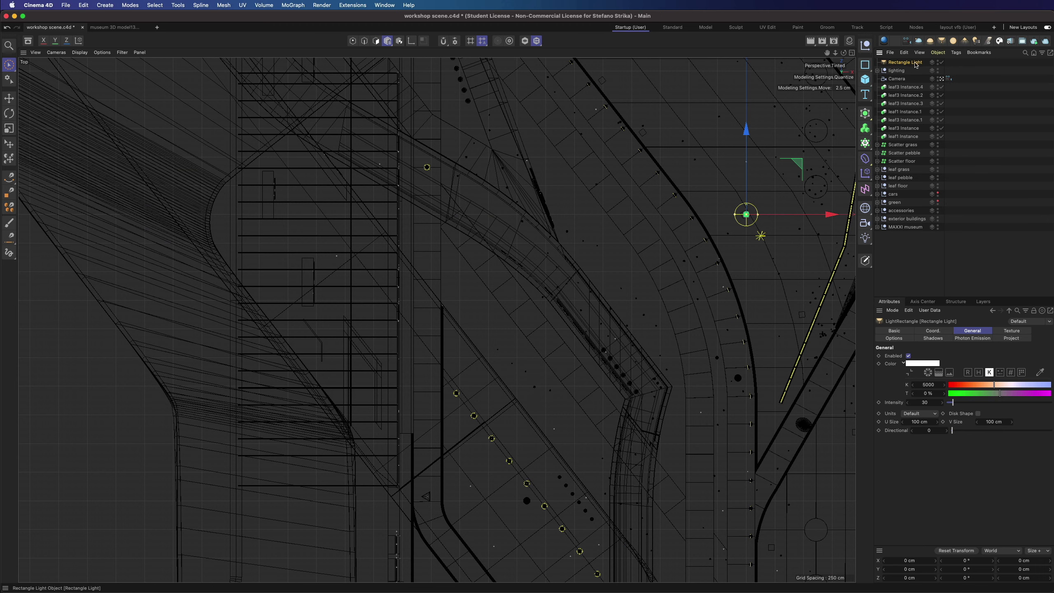
Step: Set the rectangle light's U size to 10 cm and its V size to 75 cm
double_click(922, 422)
text(10)
double_click(998, 422)
text(75)
double_click(921, 421)
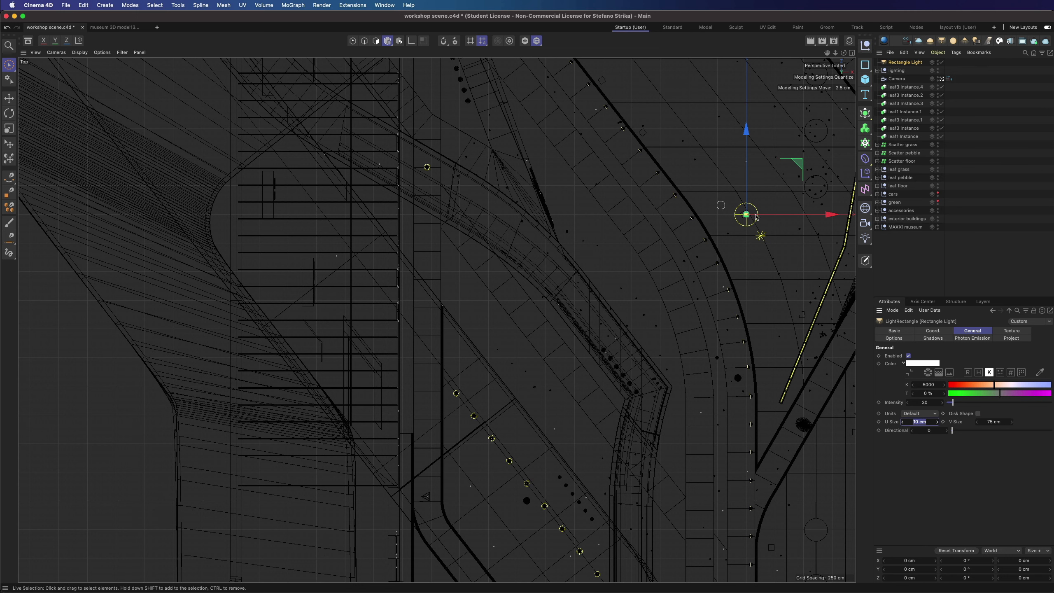
Step: Set the rectangle light's pitch rotation to -90°
scroll(787, 210, up, 5)
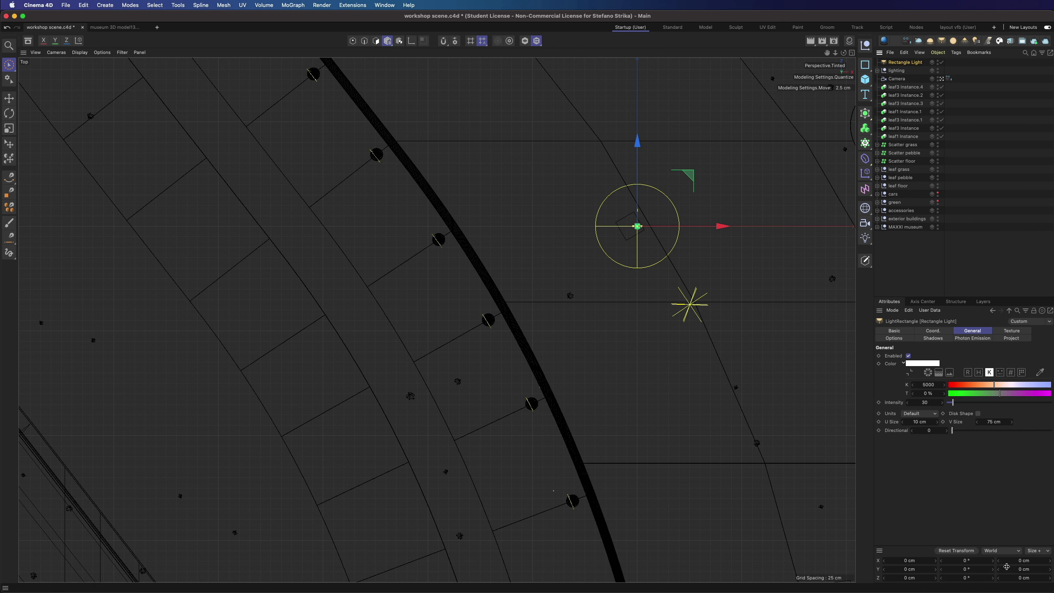
double_click(970, 570)
text(-90)
key(Return)
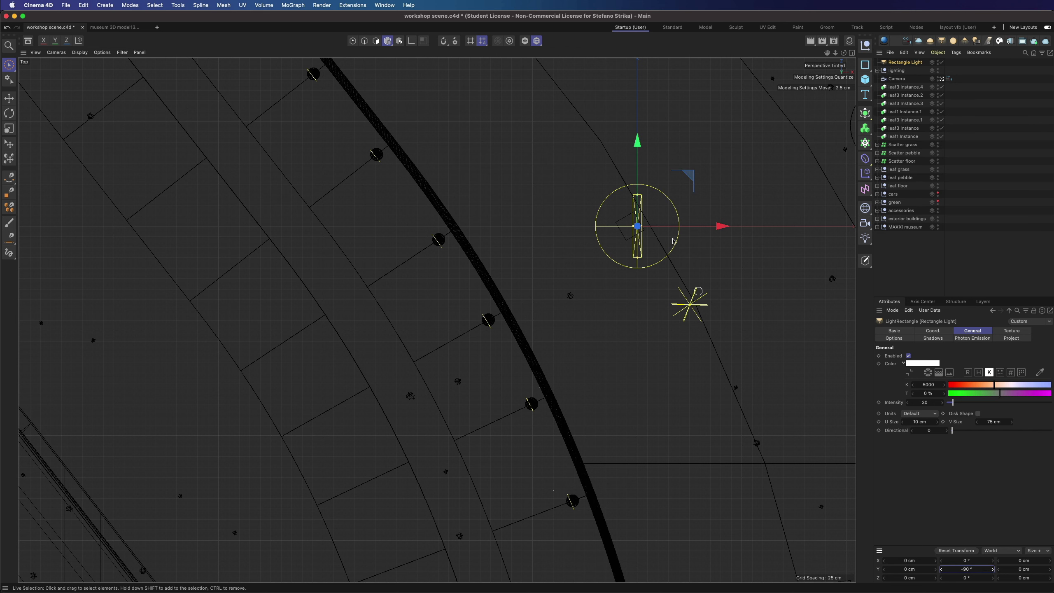
Step: Change the rectangle light's units to Lumens and set its intensity to 3500
scroll(649, 299, down, 5)
click(910, 414)
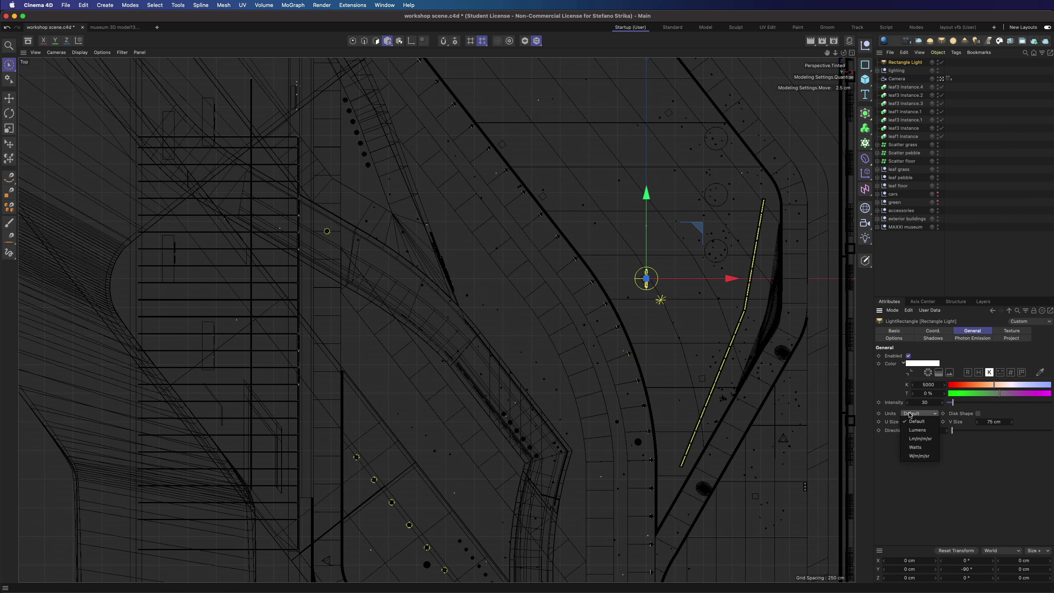
click(925, 432)
double_click(940, 403)
text(3500)
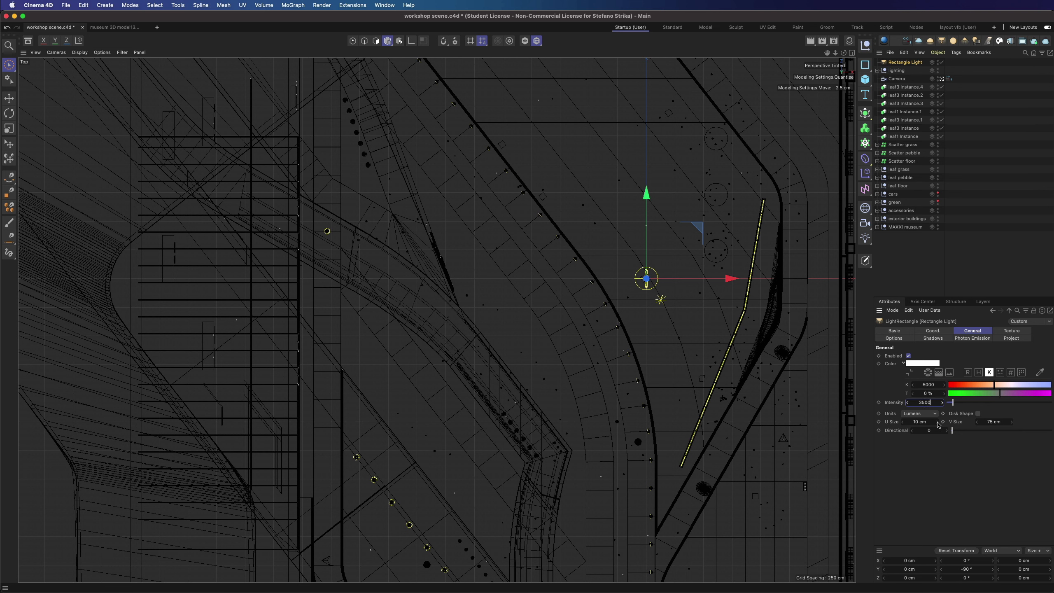
key(Tab)
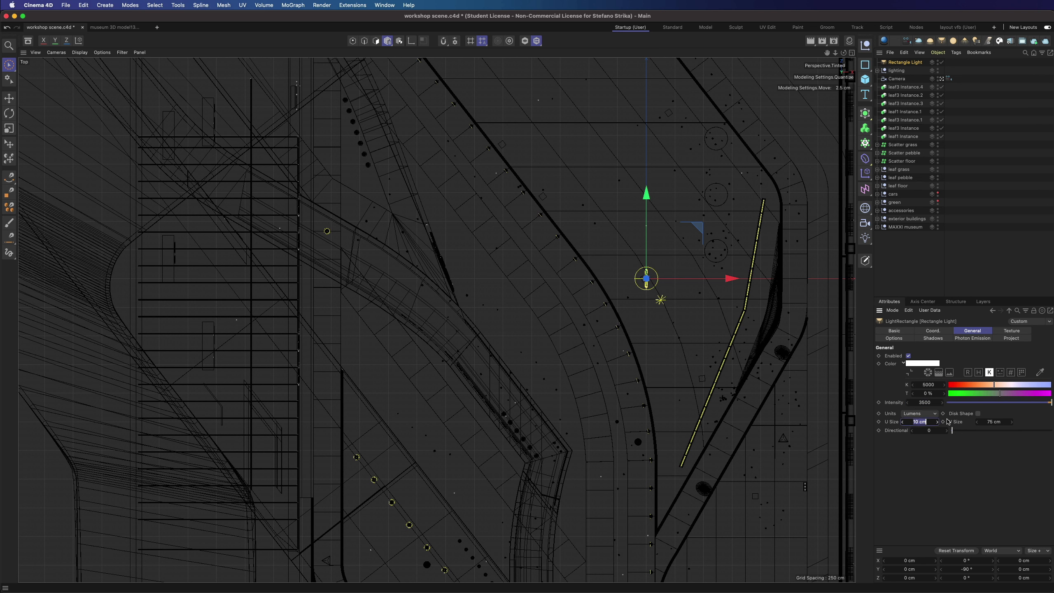
Step: Try a color temperature of 4000 K on the rectangle light
double_click(934, 385)
text(4000)
key(Tab)
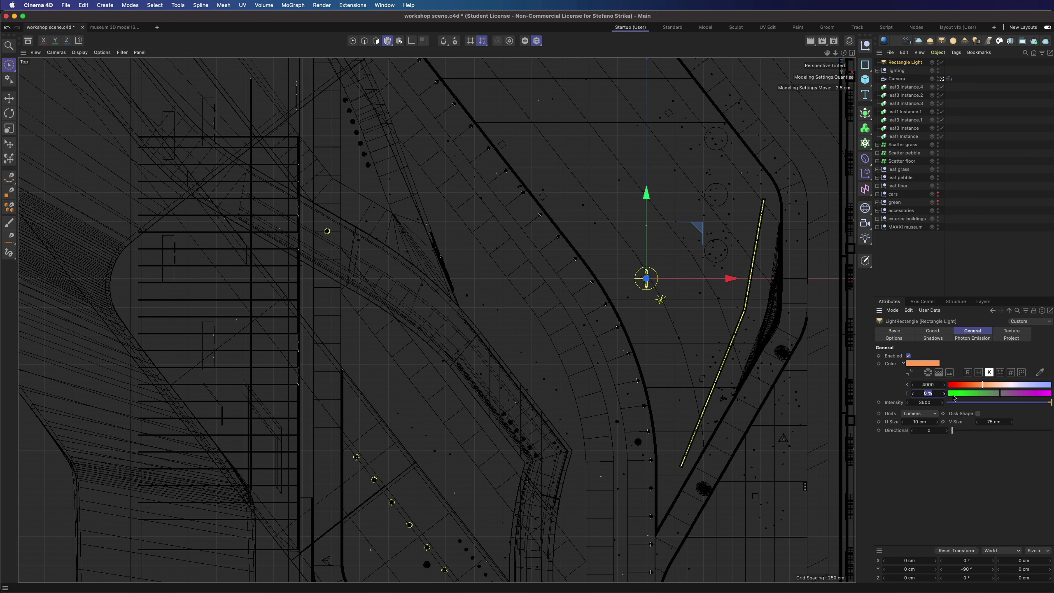
Step: Set the rectangle light's color temperature to 5000 K
click(926, 384)
text(5000)
click(930, 393)
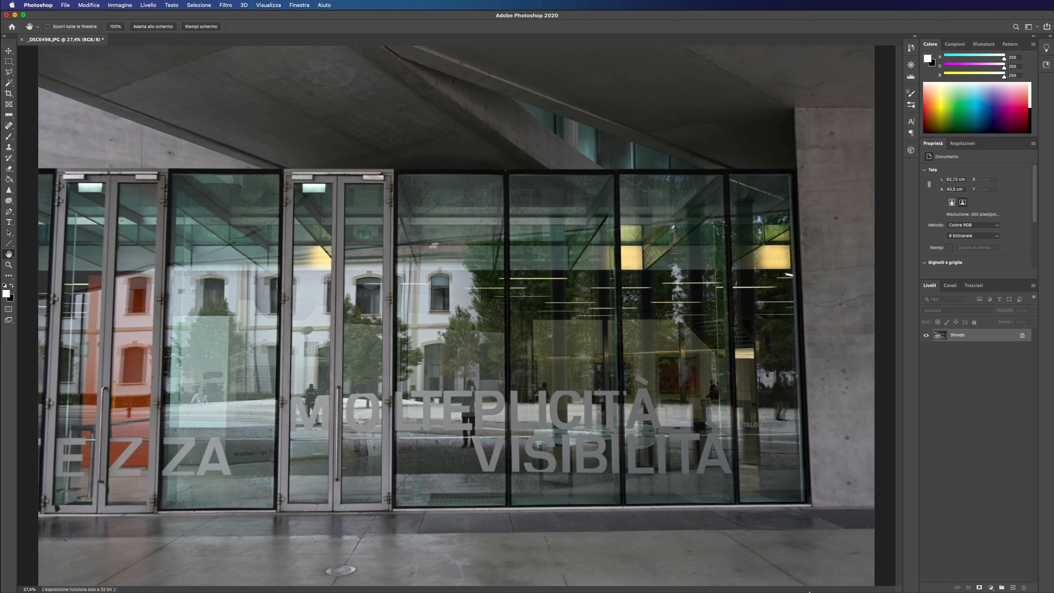
Step: Switch back to Cinema 4D and place the rectangle light inside a new Cloner
mouse_move(738, 581)
click(568, 573)
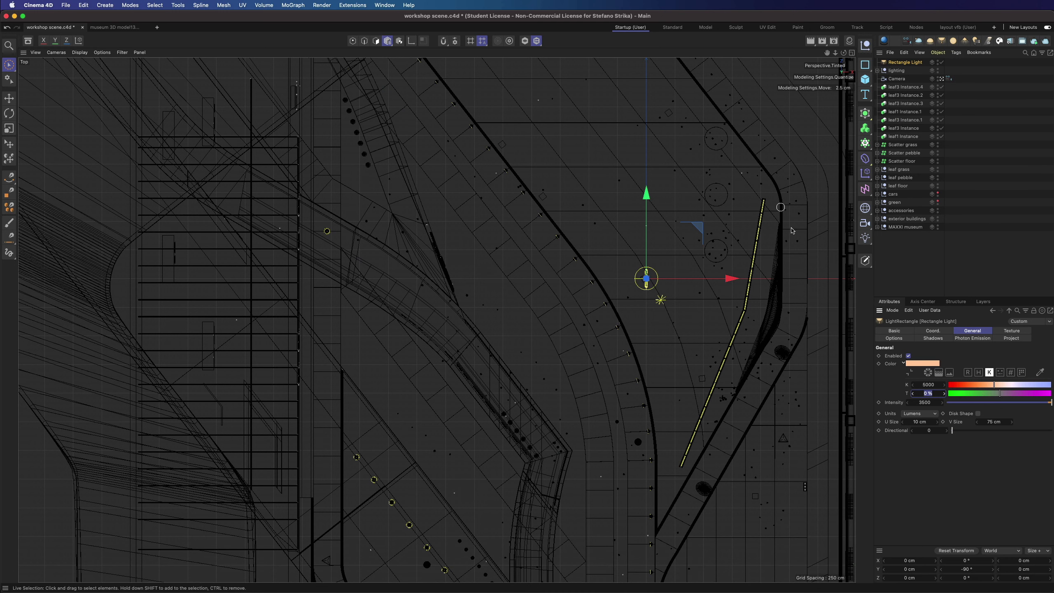
alt+click(865, 143)
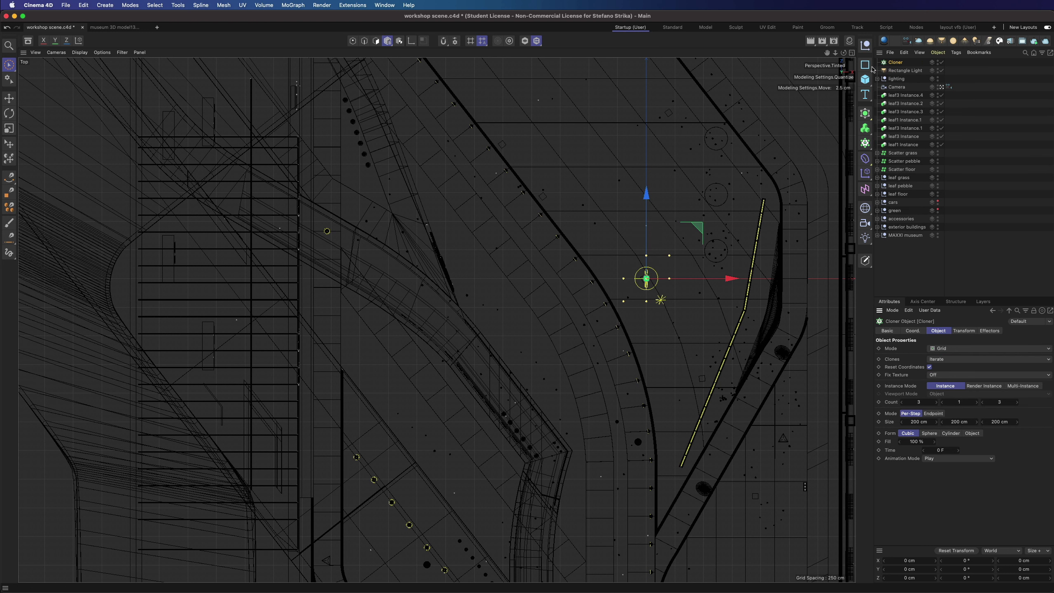
Step: Rename the rectangle light inside the Cloner as "interior light1"
double_click(902, 70)
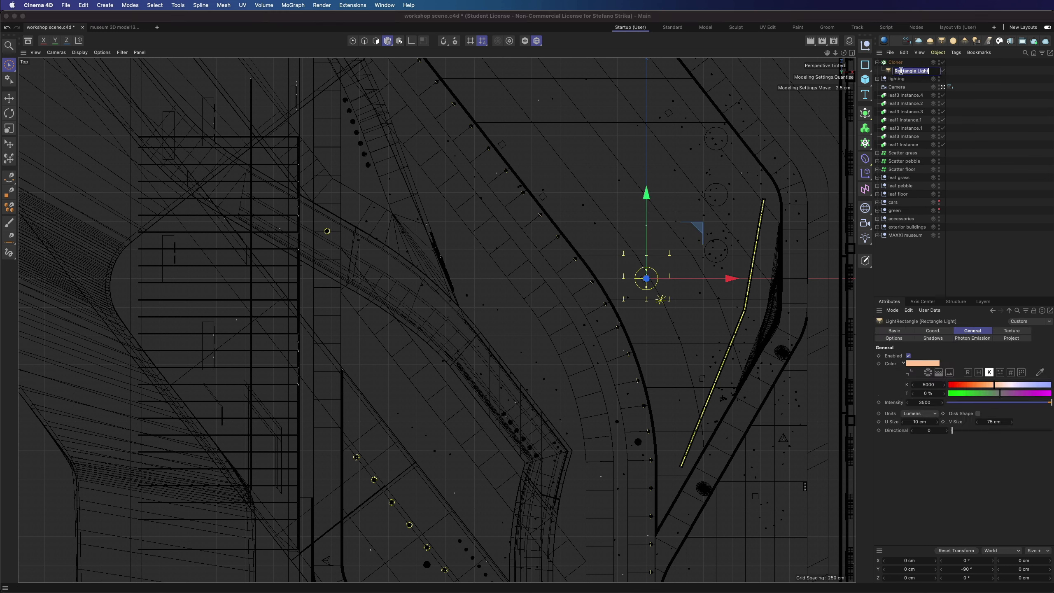
text(interior light1)
key(Return)
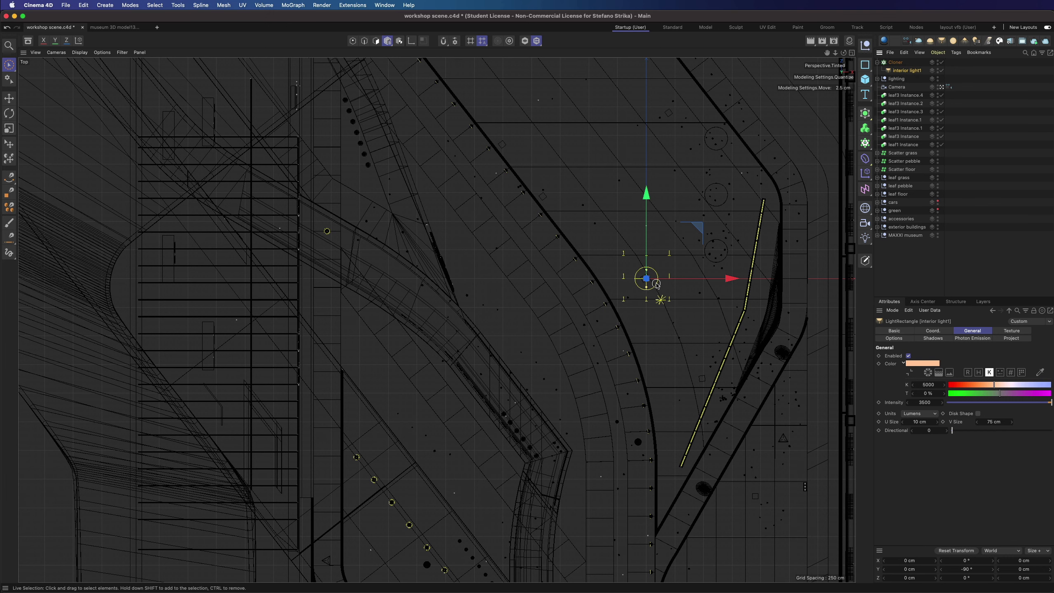
Step: Set the Cloner's distribution mode to Honeycomb
scroll(656, 285, up, 5)
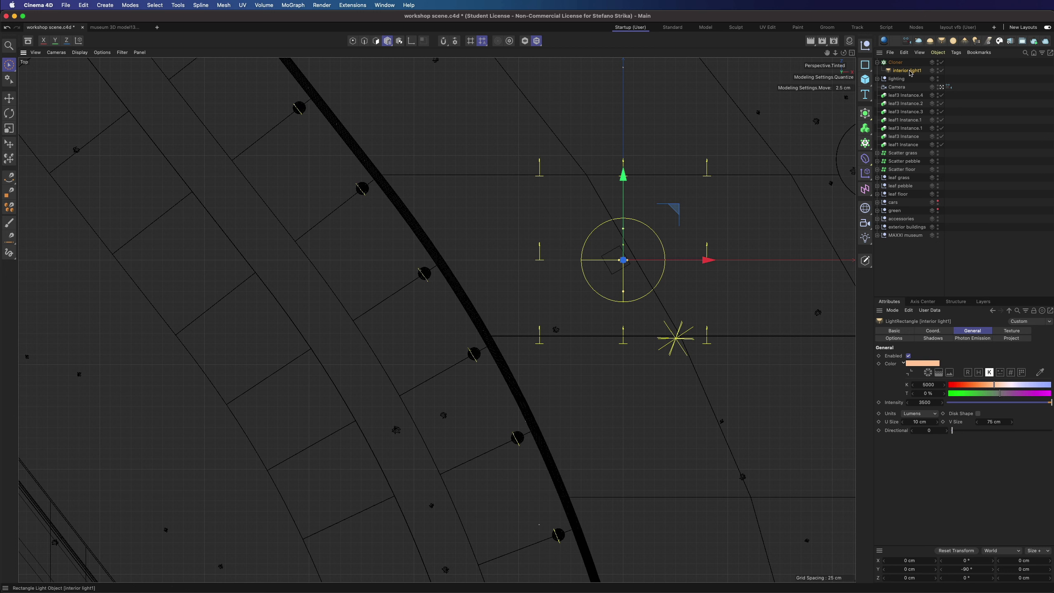
click(896, 62)
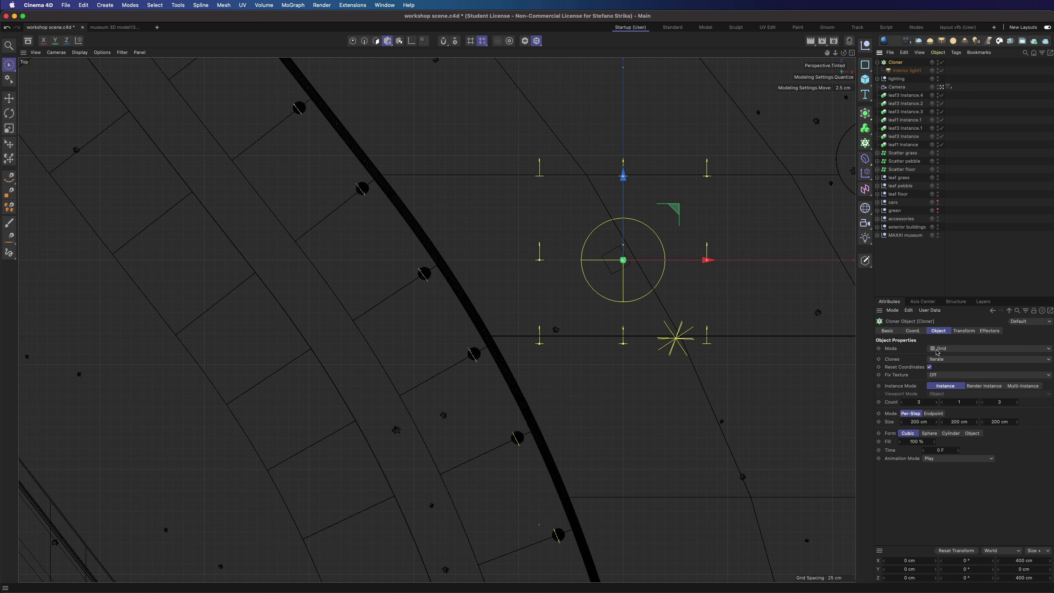
click(937, 351)
click(950, 391)
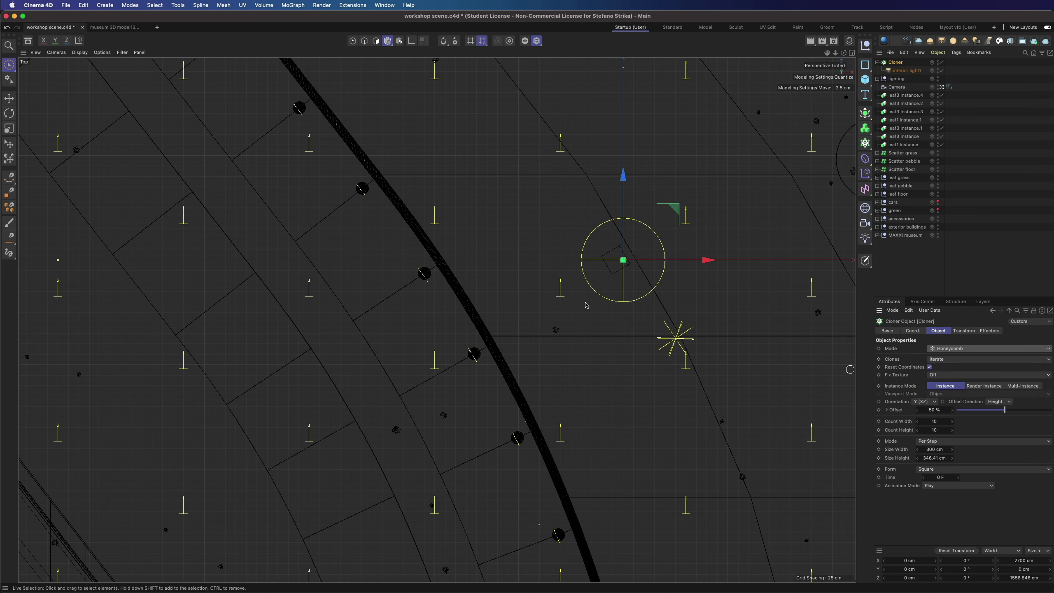
Step: Isolate the Cloner in the viewport and set the pitch of its clones to -90° in the transform settings
scroll(557, 296, down, 3)
click(525, 40)
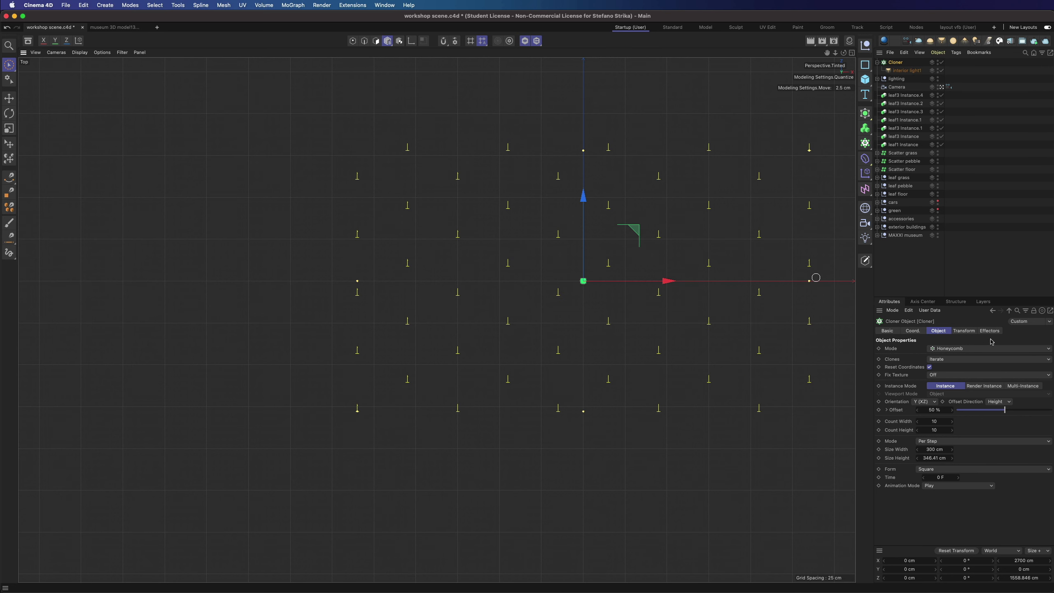
click(964, 331)
click(981, 368)
text(-90)
key(Return)
Step: Set the Cloner's honeycomb count to 4 in width and 20 in height
click(939, 331)
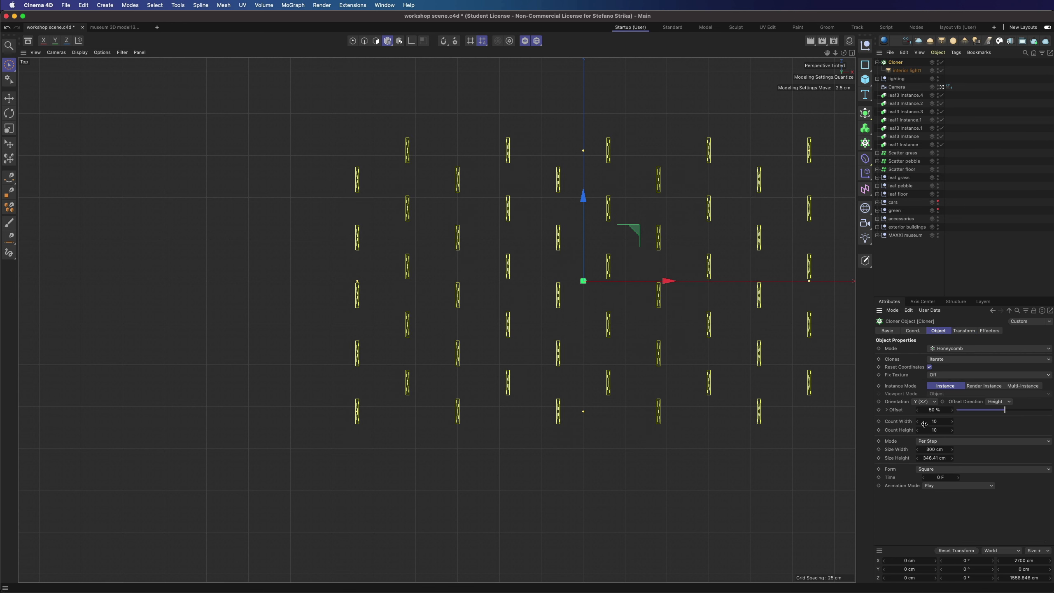
click(938, 422)
text(4)
click(940, 430)
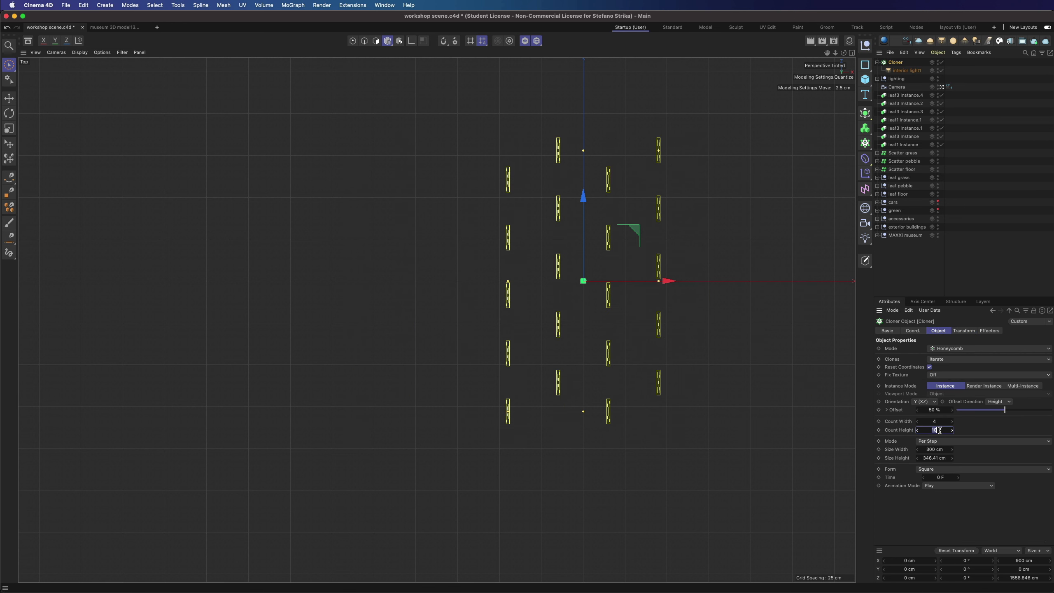
click(940, 422)
click(941, 431)
text(20)
key(Return)
scroll(590, 326, down, 2)
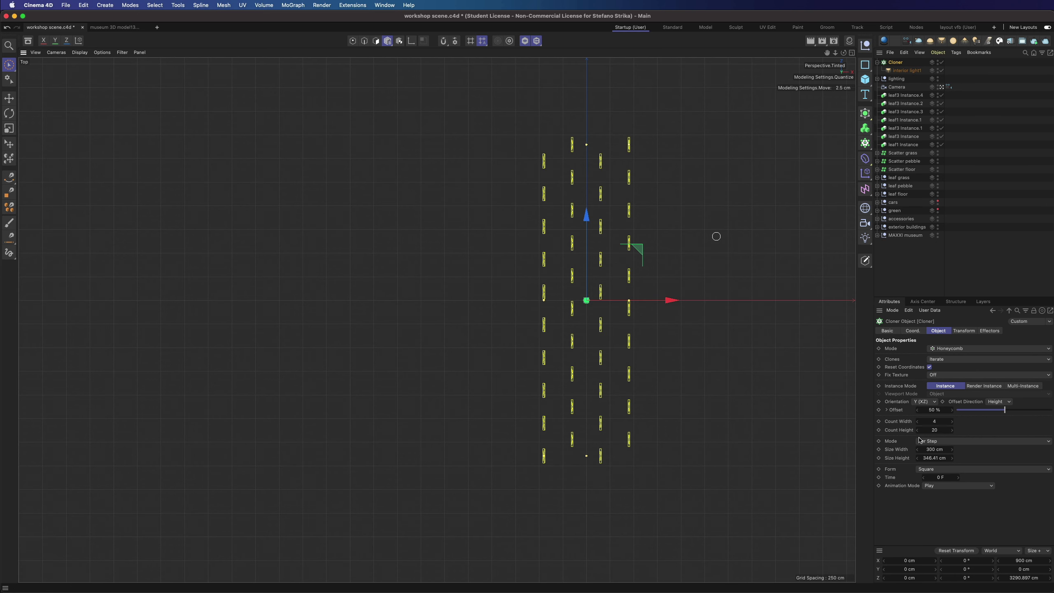
Step: Set the Cloner's per-step size to 250 cm in width and 300 cm in height
click(934, 459)
text(250)
click(933, 450)
click(935, 458)
text(300)
click(936, 451)
text(250)
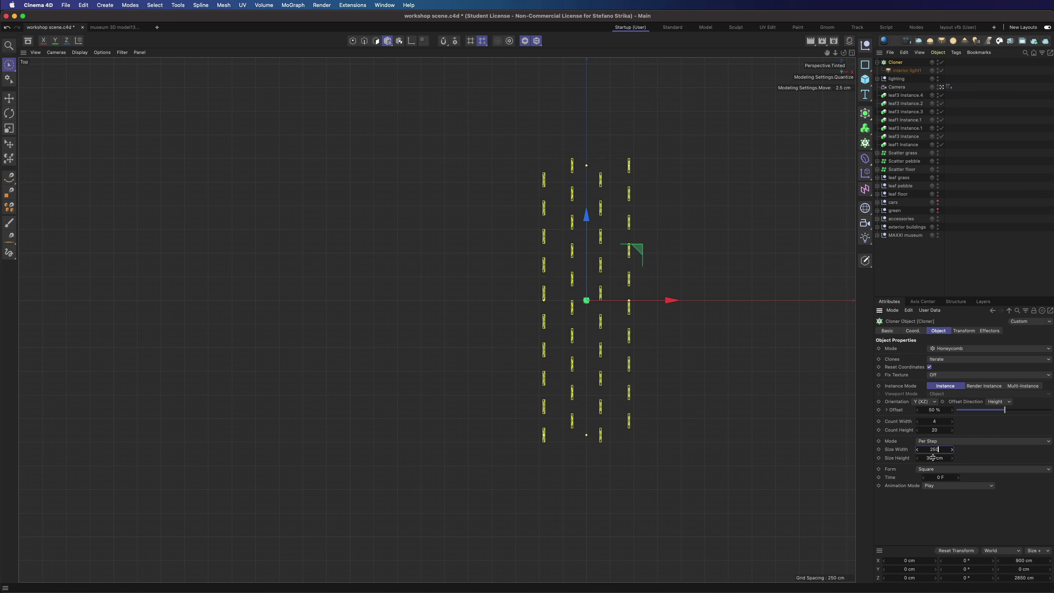
click(934, 458)
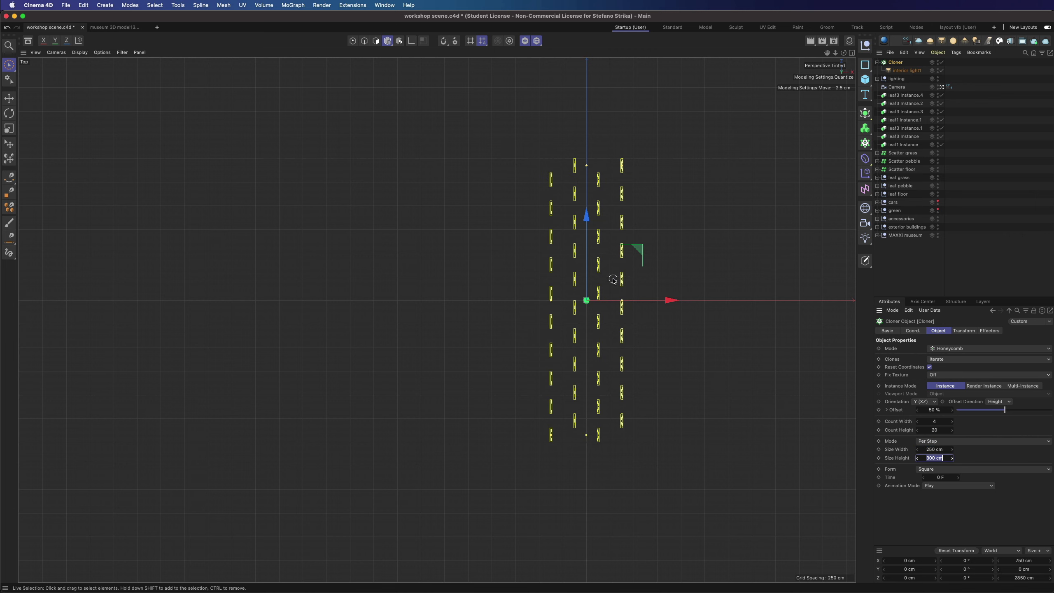
Step: Raise the Cloner to Y 385 cm and move it under the museum's beamed ceiling, about X -3536 cm and Z -642 cm
click(895, 63)
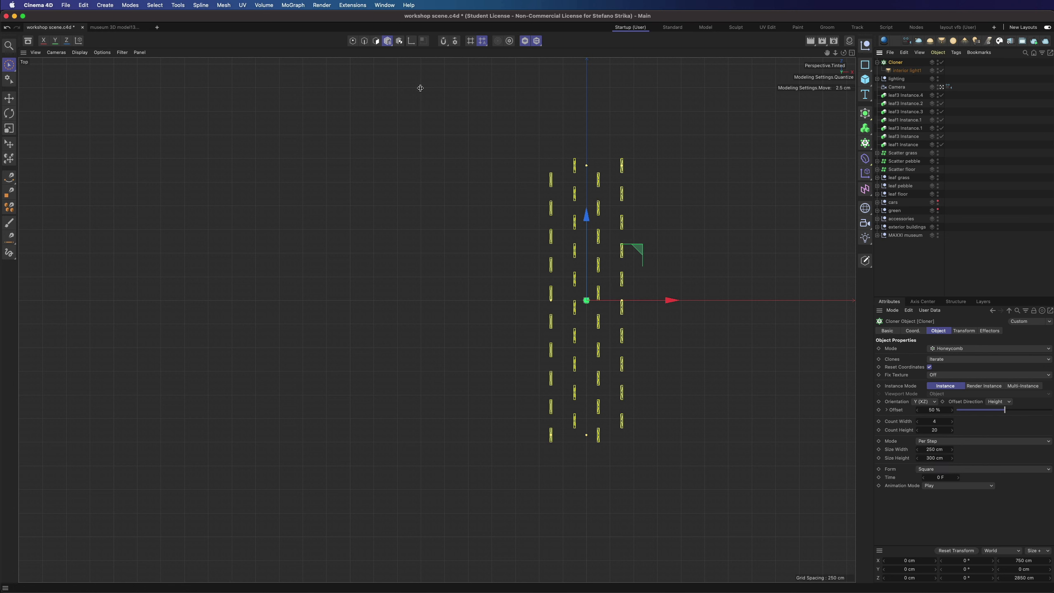
click(924, 570)
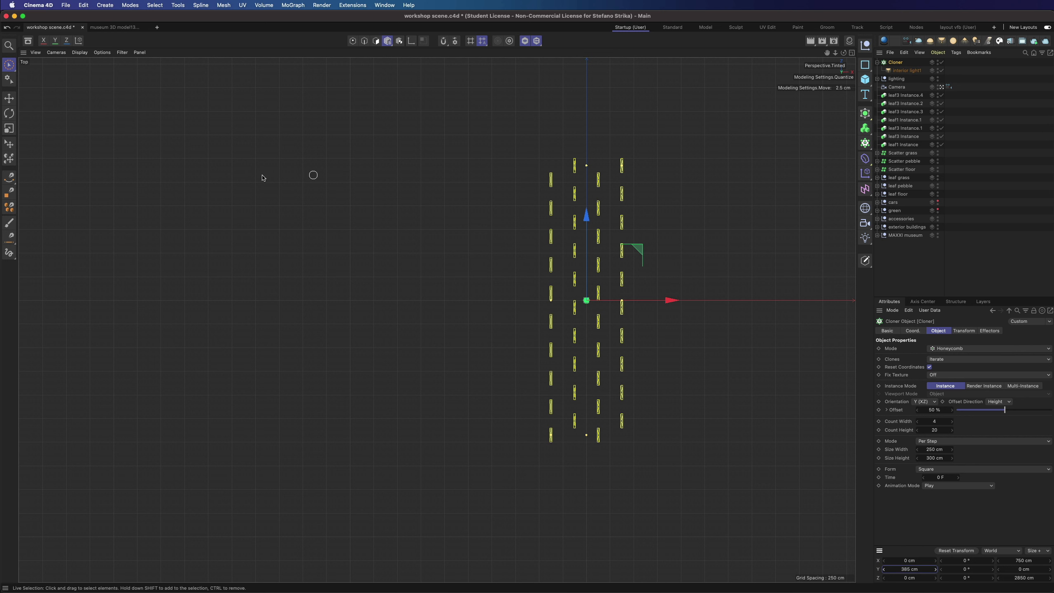
click(9, 99)
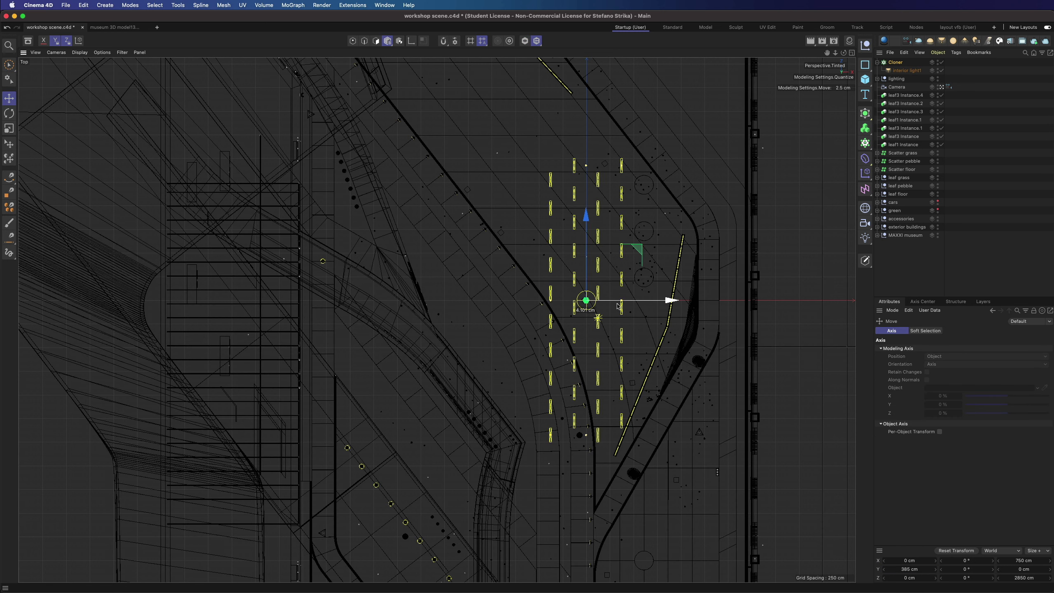
drag(671, 300, 336, 300)
scroll(159, 479, up, 3)
drag(292, 135, 287, 224)
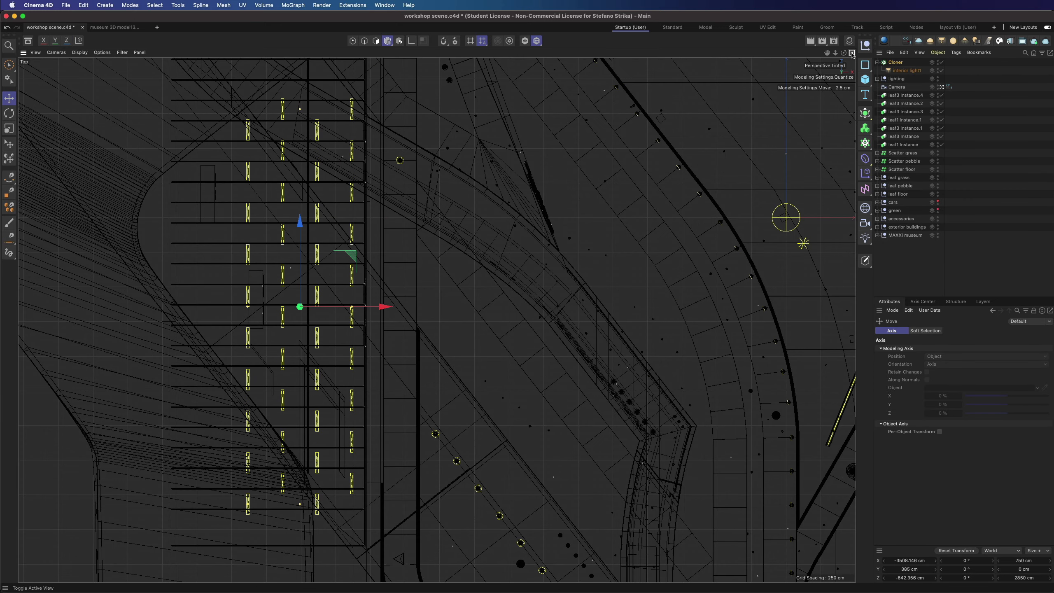
middle_click(288, 224)
middle_click(305, 290)
scroll(305, 289, up, 5)
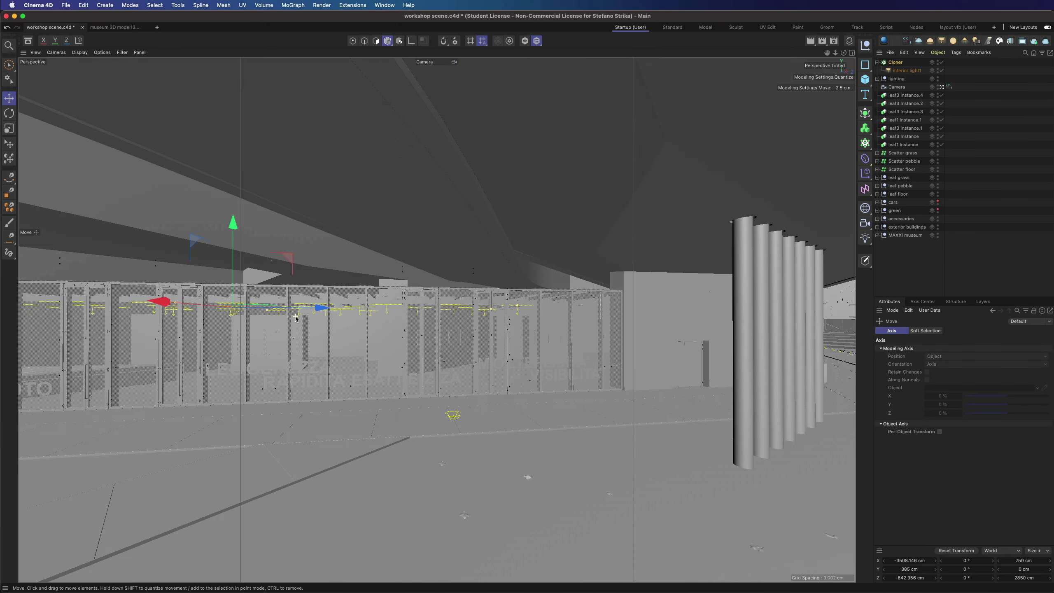
alt+drag(436, 319, 437, 319)
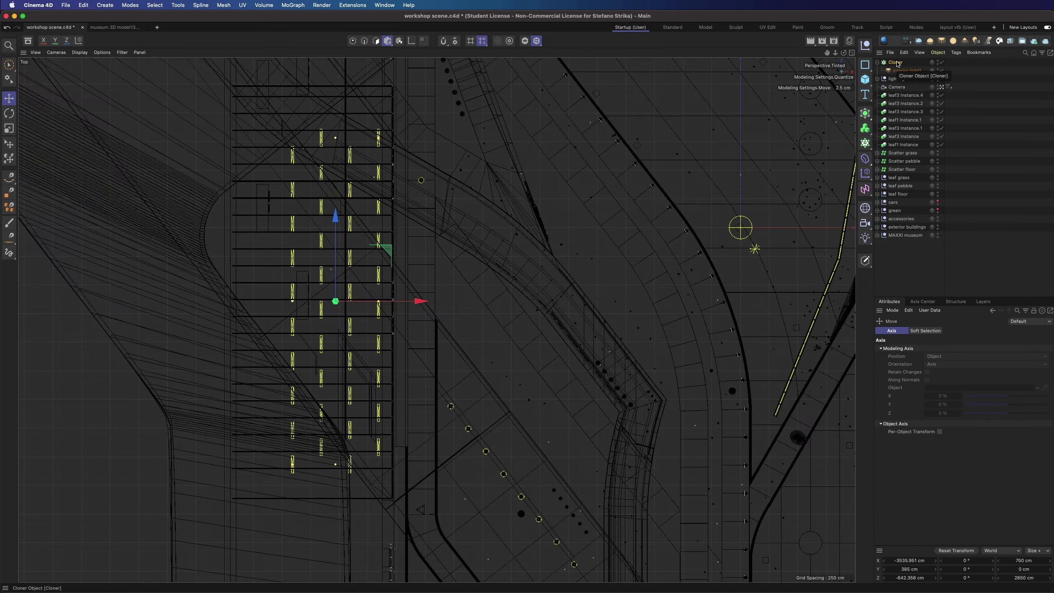
Step: Set the Cloner's instance mode to Render Instance, convert it to an editable object and expand the resulting group
click(897, 63)
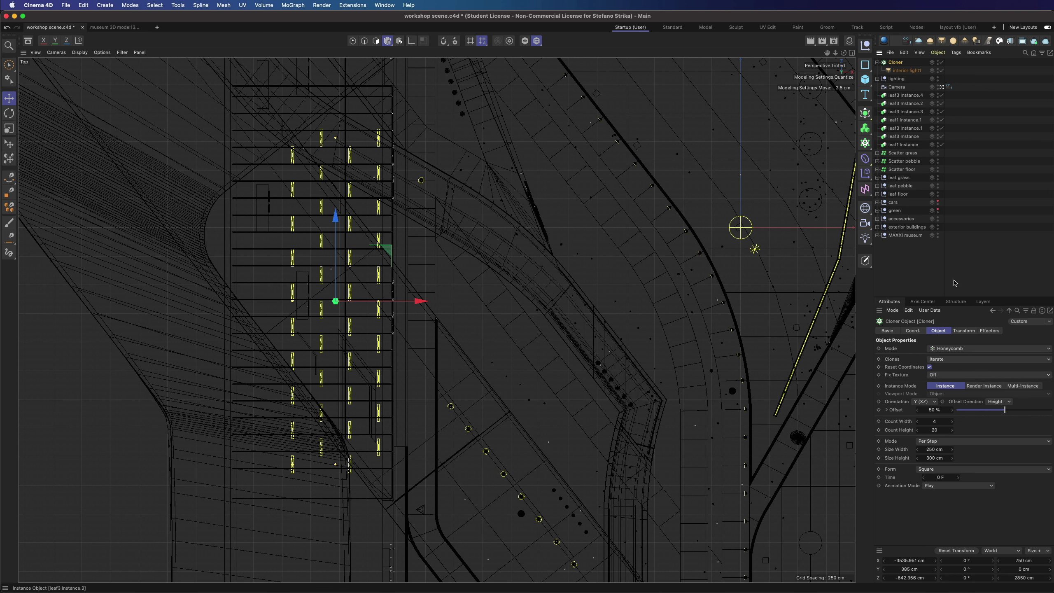
click(973, 386)
key(c)
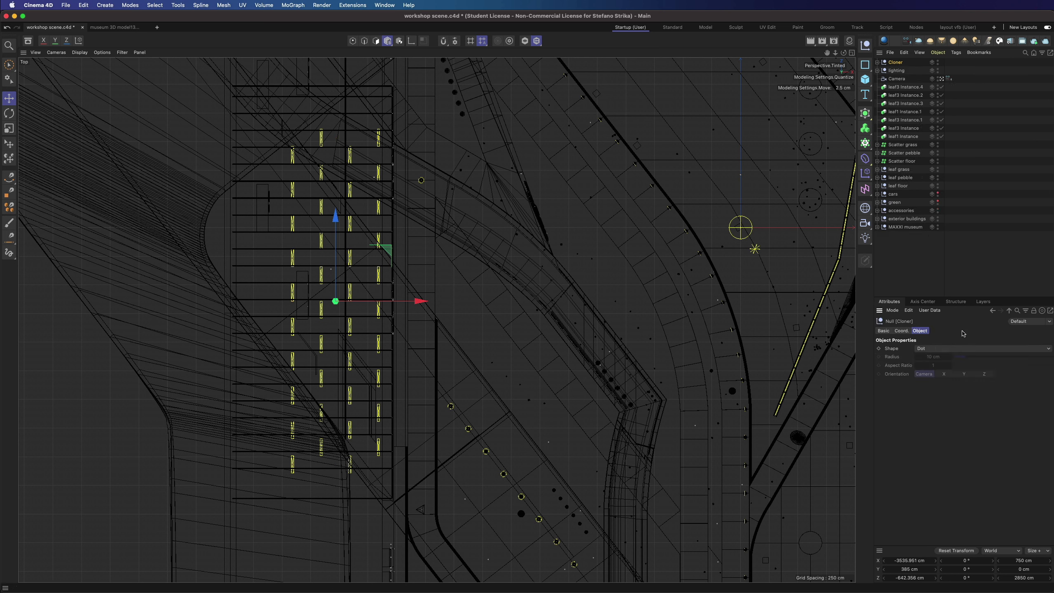
click(878, 62)
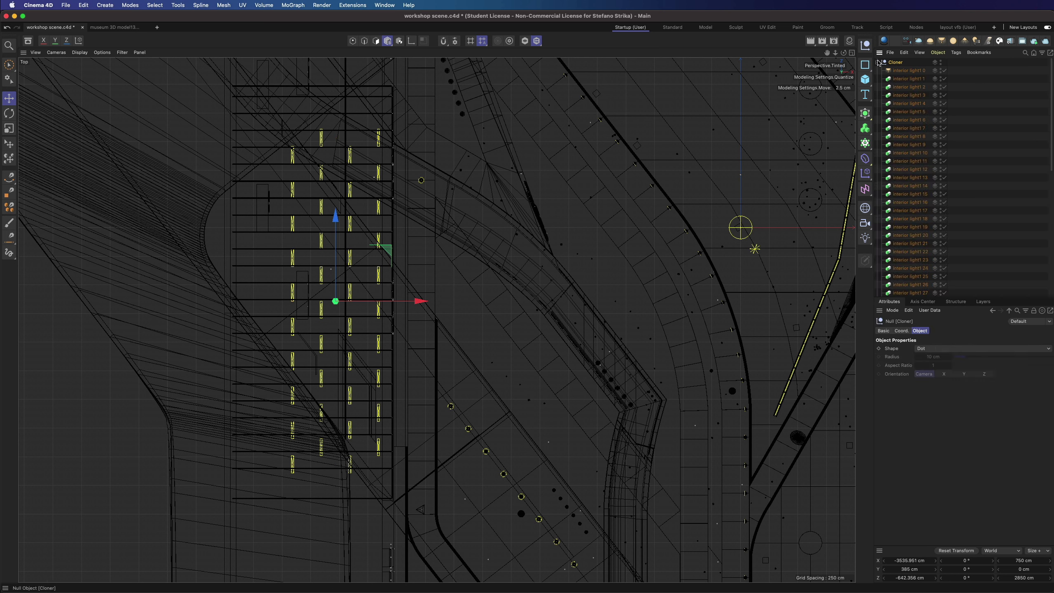
Step: Select all the interior light instances in the group and set their instance mode to Instance
click(909, 78)
scroll(919, 190, down, 10)
shift+click(920, 190)
click(948, 356)
scroll(976, 144, up, 5)
scroll(976, 145, up, 5)
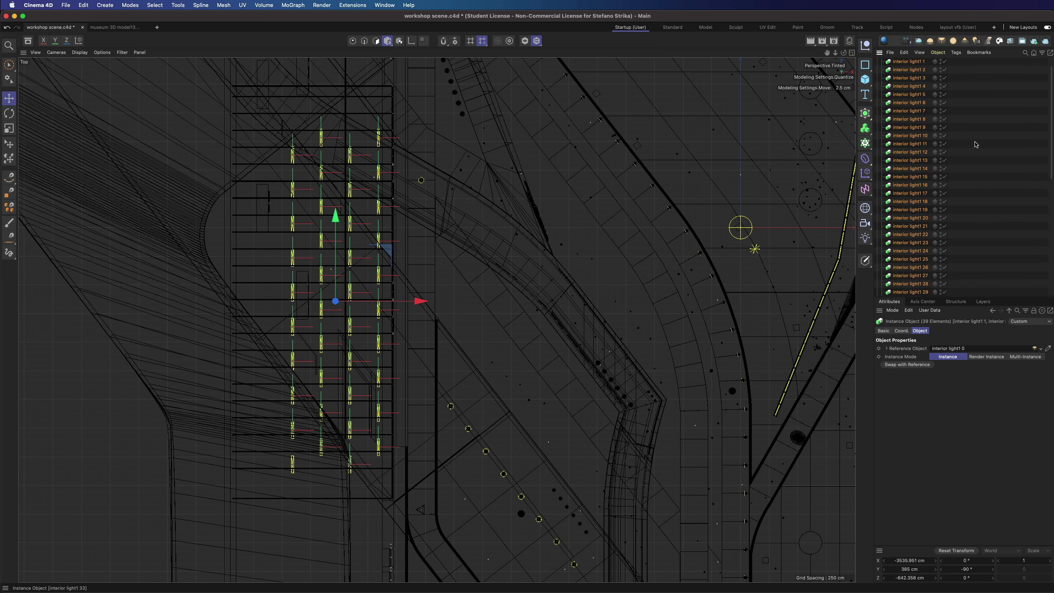
Step: Rename the converted Cloner group as "interior light1"
click(897, 62)
double_click(899, 62)
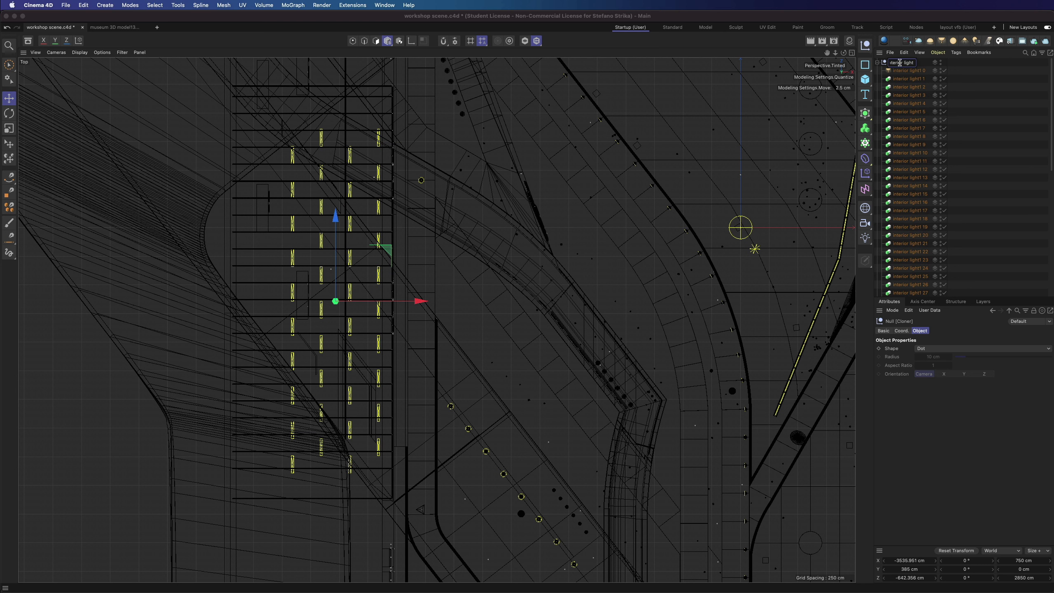
text(interior light1)
key(Return)
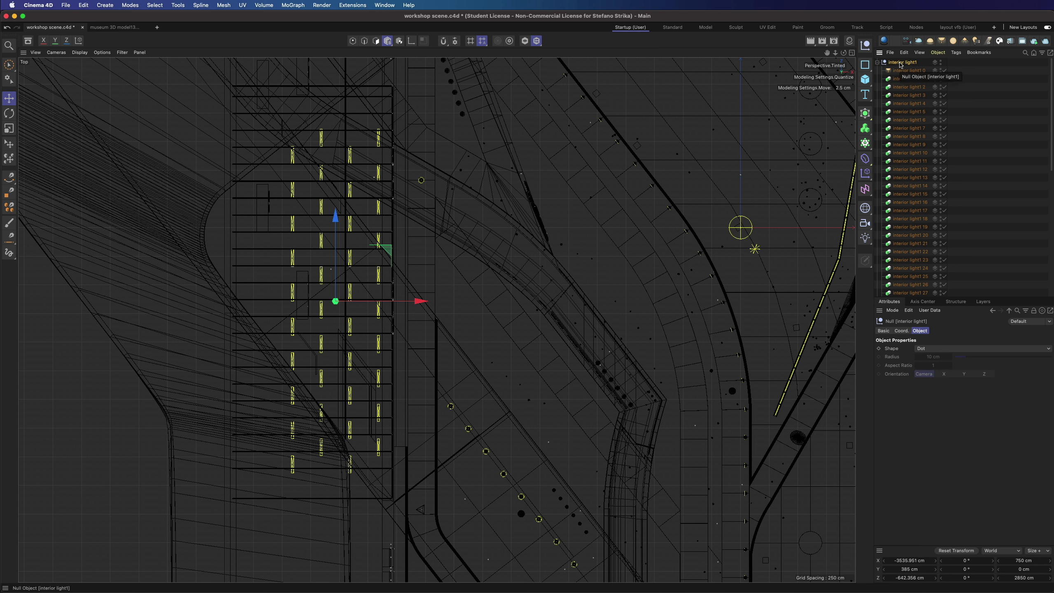
Step: Rotate the interior light1 group 180° in the top view and shift it along the length of the beamed ceiling
click(904, 79)
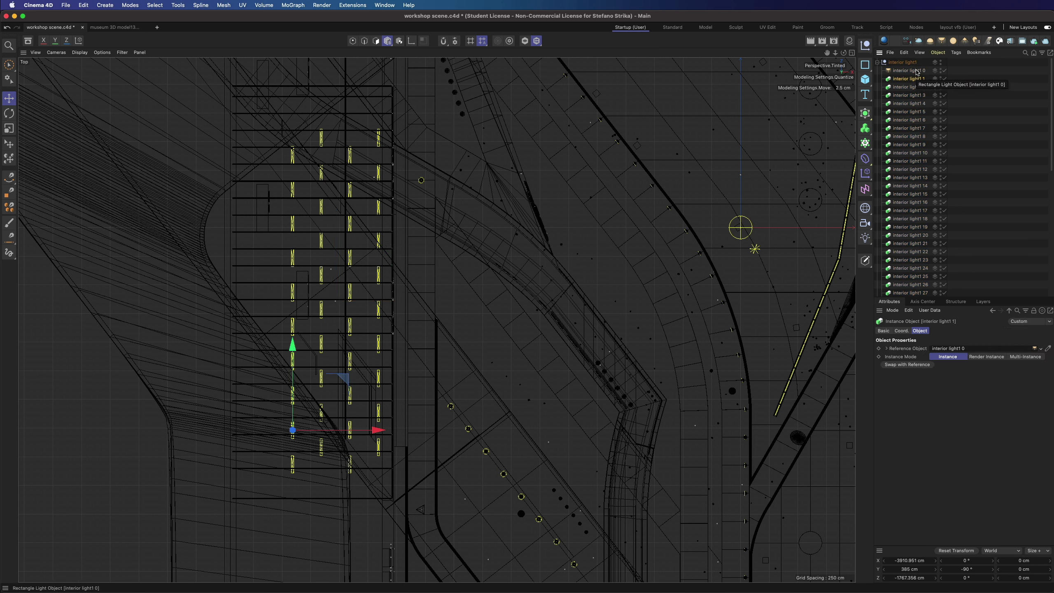
click(915, 70)
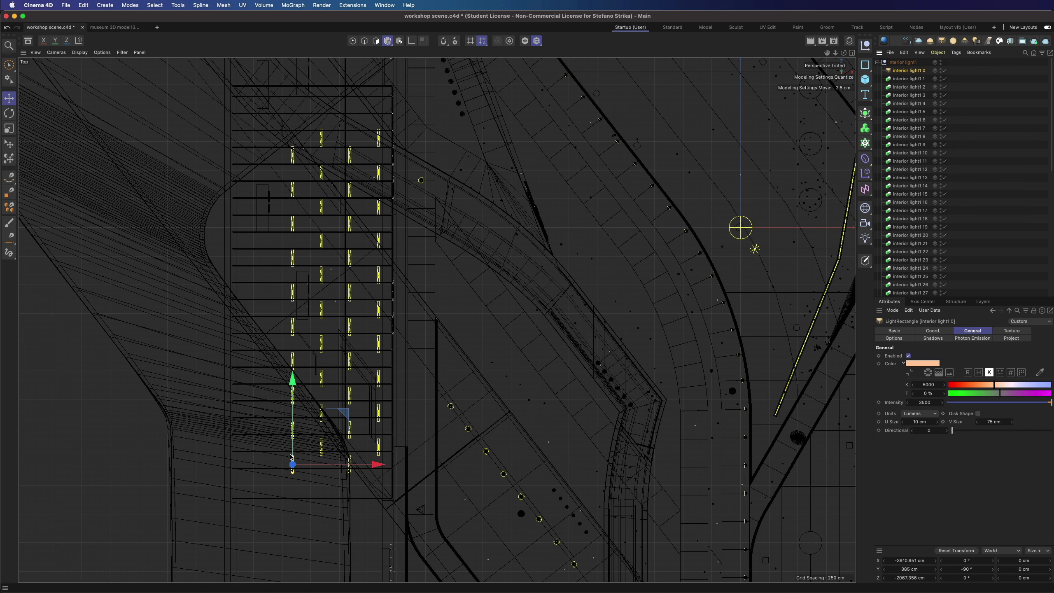
click(903, 63)
key(r)
drag(385, 301, 283, 301)
key(e)
scroll(341, 331, down, 3)
drag(336, 393, 337, 360)
Step: Select the light column containing interior light1 11 to 19 and shift it lengthwise between the ceiling beams
scroll(318, 171, up, 3)
scroll(336, 485, up, 3)
click(336, 486)
scroll(484, 499, down, 3)
key(super+z)
click(525, 40)
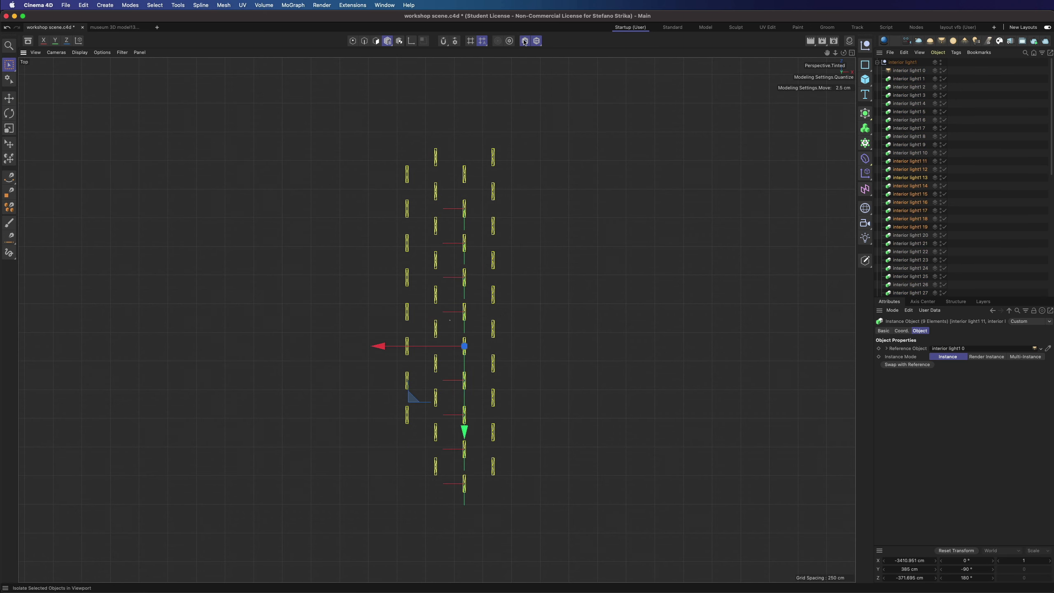
click(524, 40)
key(9)
drag(465, 431, 464, 370)
Step: Duplicate the last light instance of the outer column by the facade to extend that column by one light
scroll(496, 532, up, 5)
click(489, 368)
ctrl+shift+drag(490, 405, 490, 493)
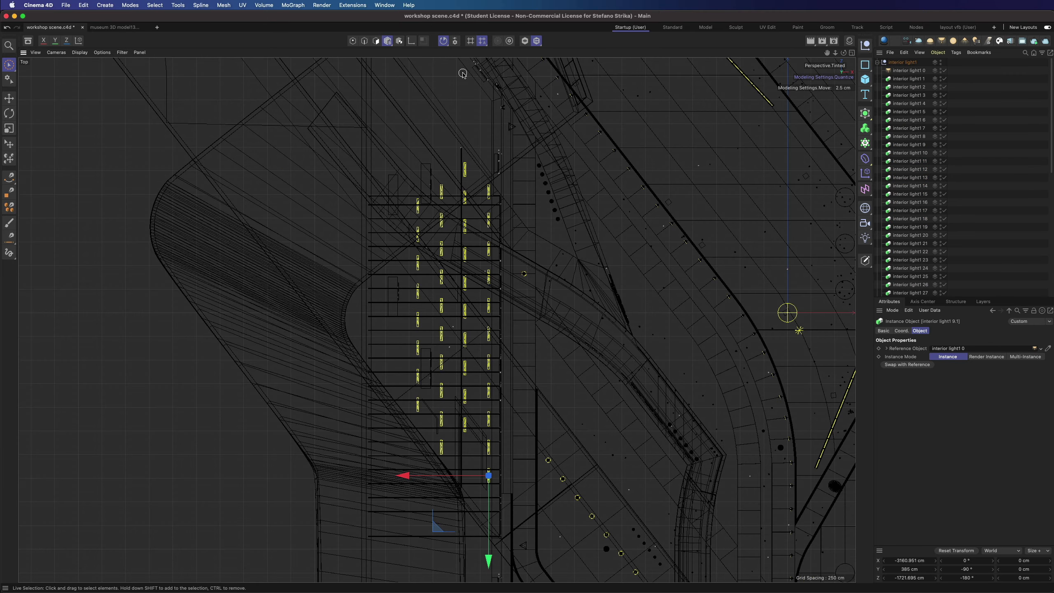
Step: Place the interior light1 group inside the lighting group and return to the perspective view
scroll(415, 291, up, 3)
scroll(414, 250, up, 2)
click(361, 222)
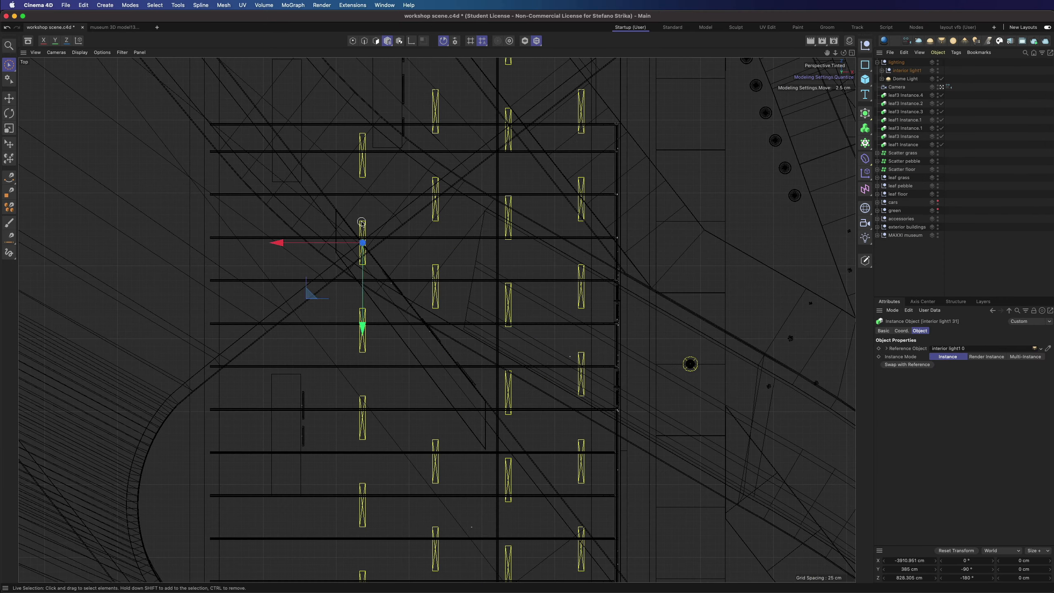
scroll(501, 353, down, 7)
click(691, 140)
key(F1)
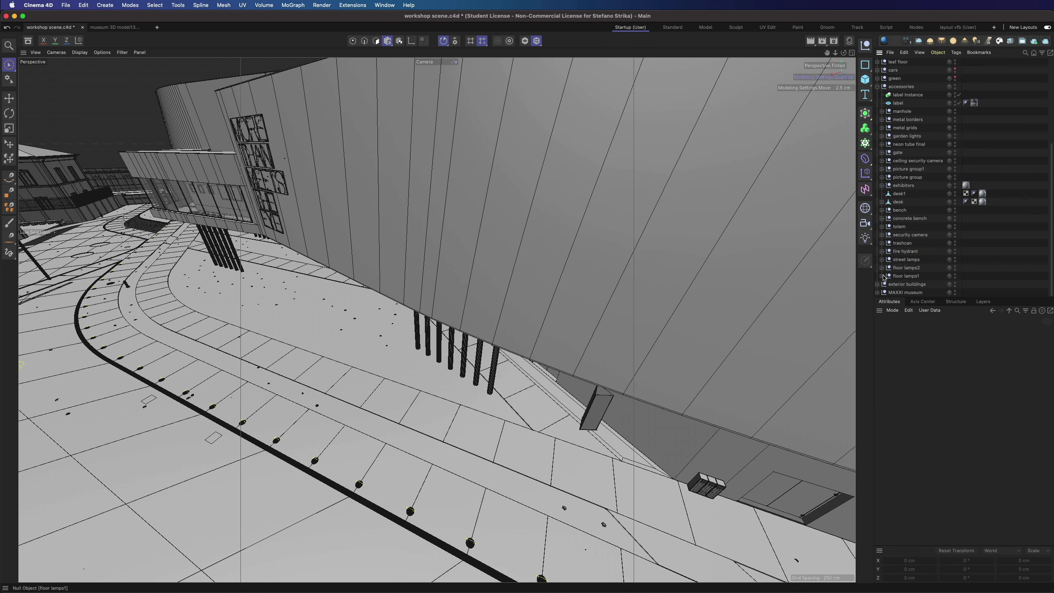
Step: Examine the floor lamps1 group under accessories, including its Cloner and the general settings of the floor light1 rectangle light
click(881, 276)
scroll(892, 266, down, 3)
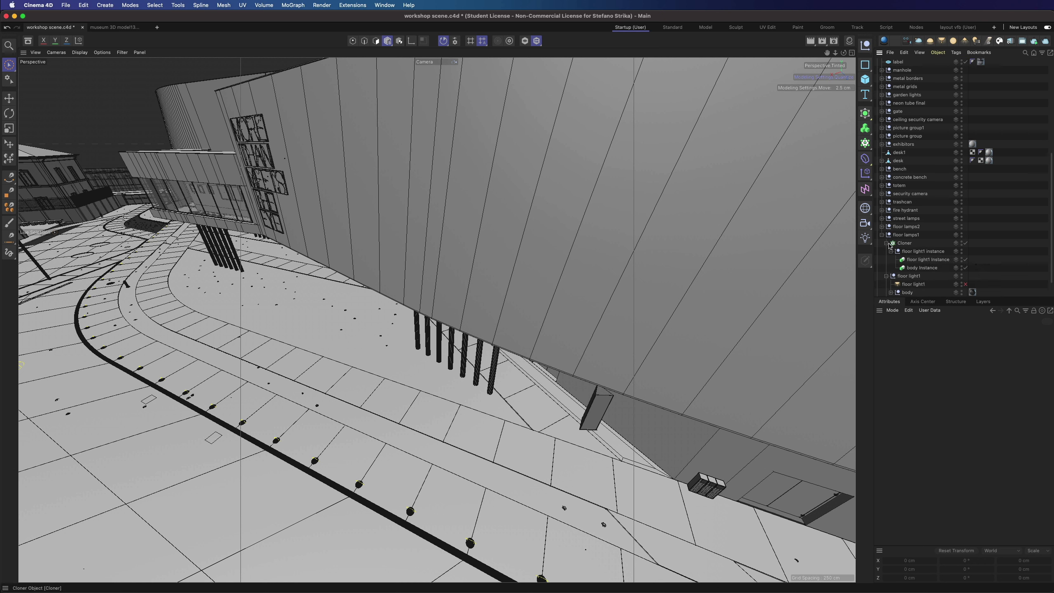
click(886, 243)
click(915, 260)
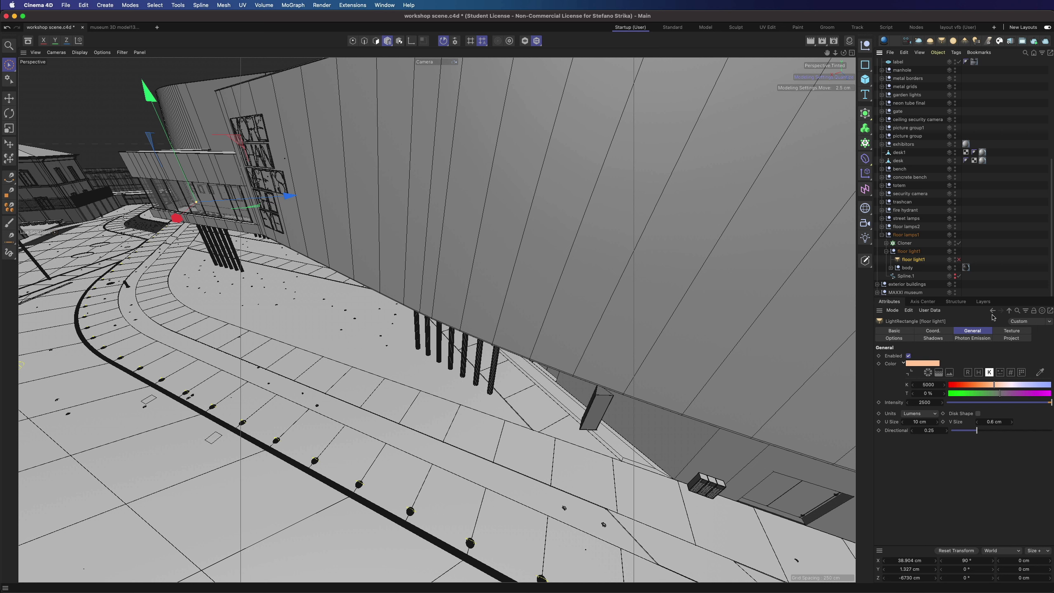
click(882, 235)
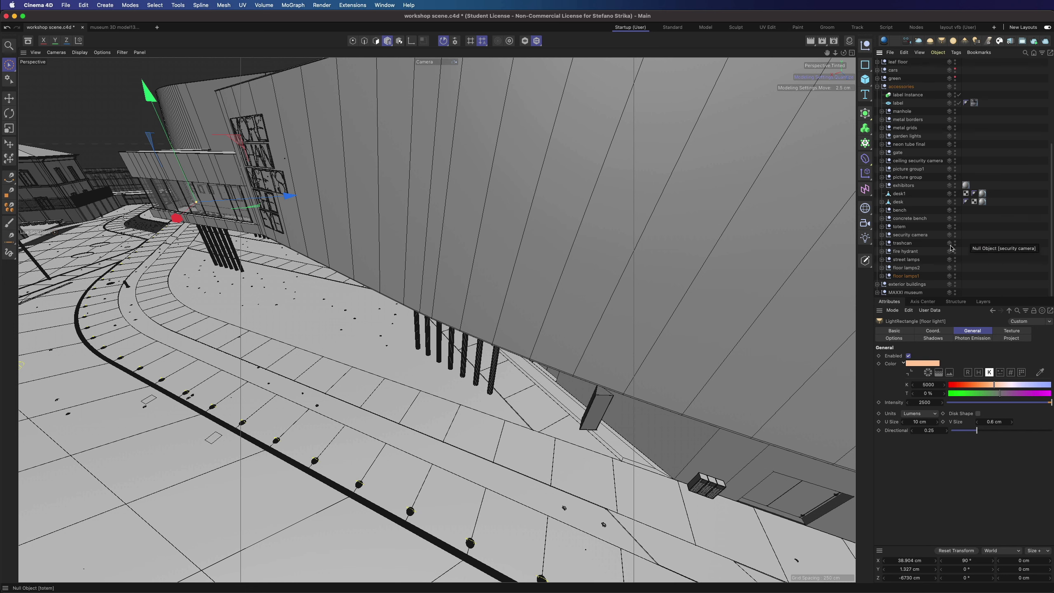
Step: Select the floor light2 object in the floor lamps2 group and examine its row of lamps on the pavement up close
click(882, 268)
click(909, 284)
click(915, 276)
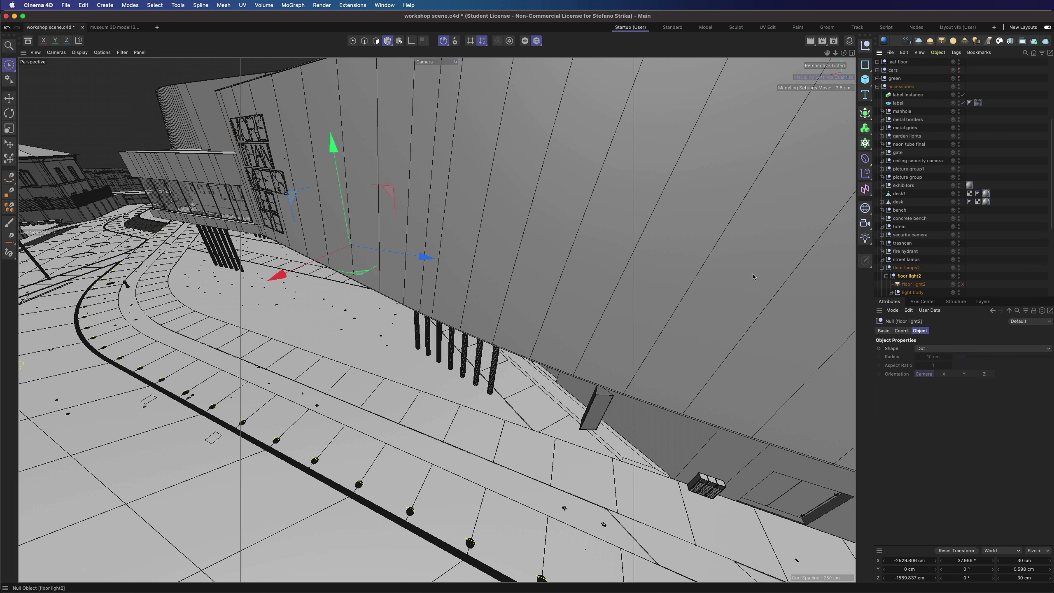
scroll(269, 275, up, 3)
scroll(268, 275, up, 8)
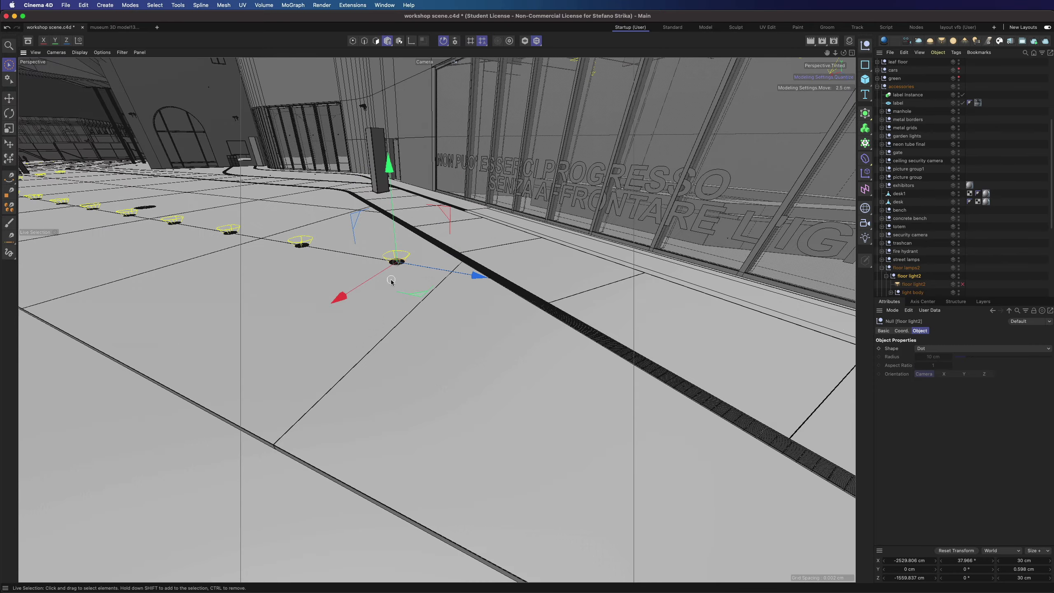
scroll(392, 279, up, 3)
drag(843, 52, 843, 112)
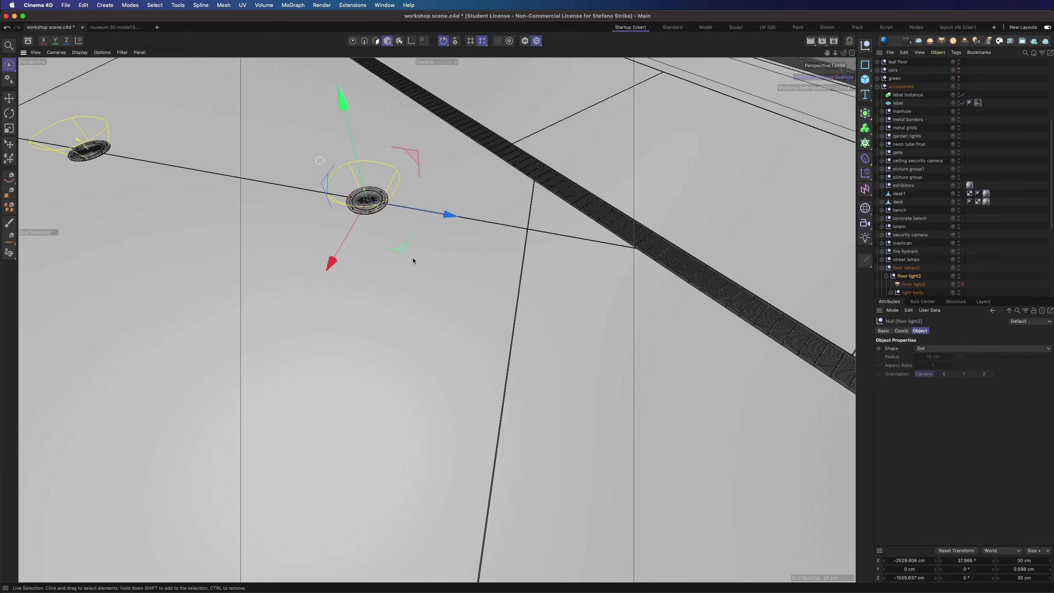
scroll(557, 383, down, 3)
scroll(557, 383, down, 5)
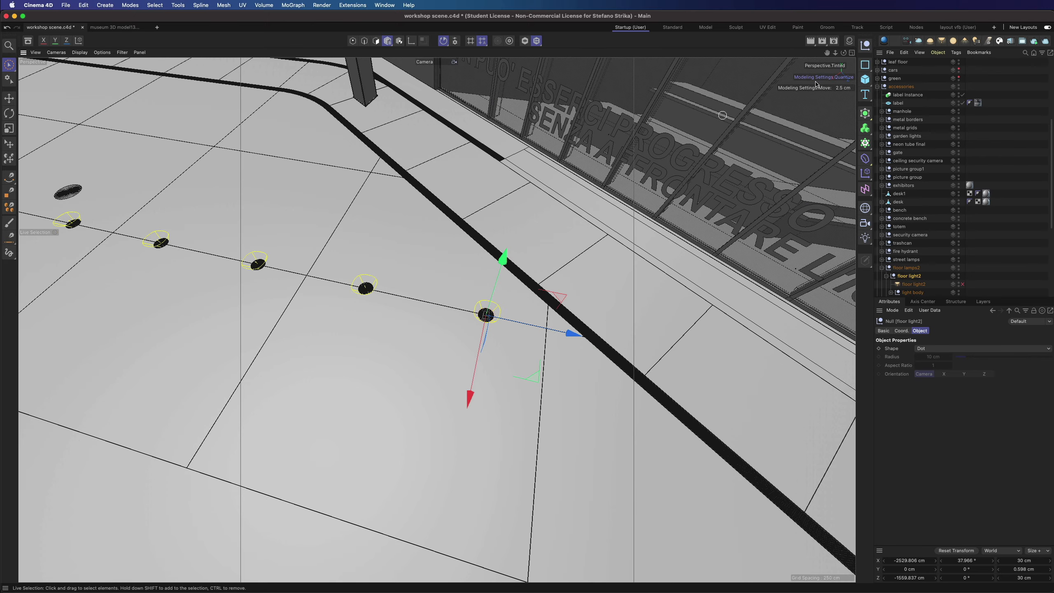
drag(843, 52, 844, 9)
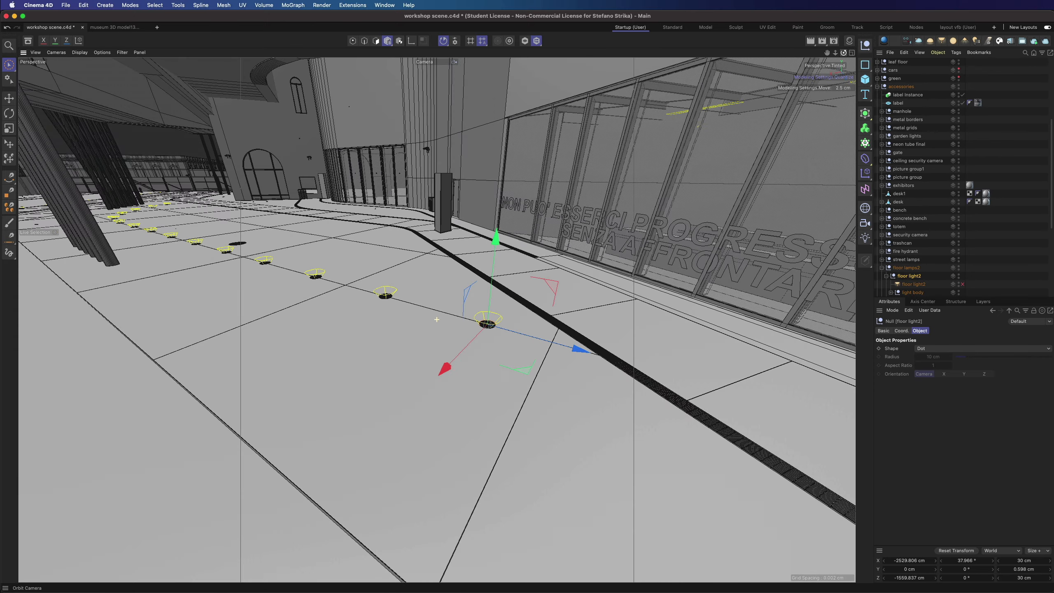
Step: Switch to Safari and compare the scene's floor lights with the night photo of the MAXXI museum
drag(1053, 115, 438, 113)
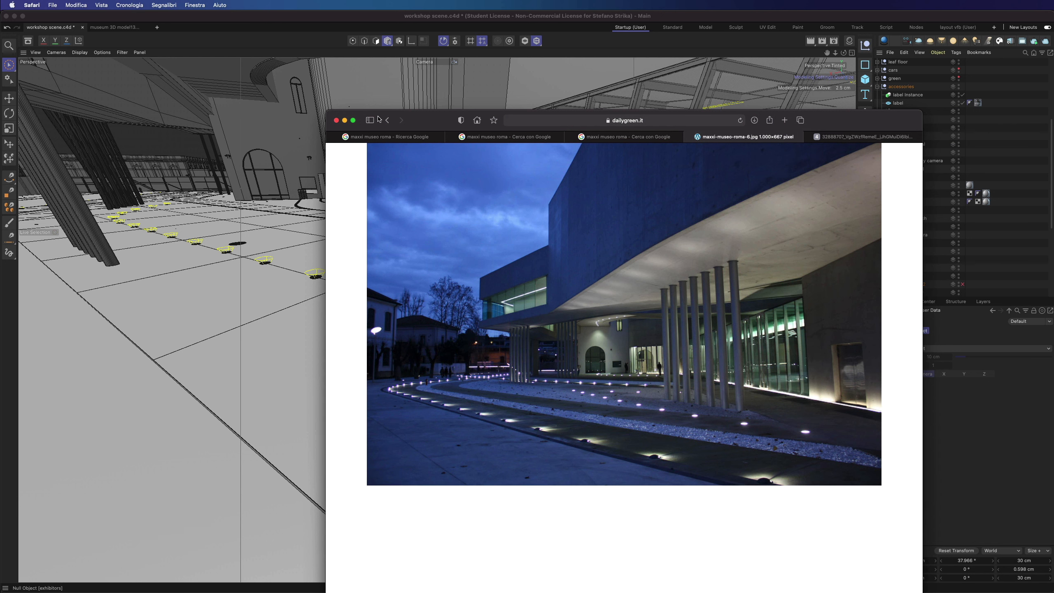
drag(425, 123, 1053, 109)
click(420, 113)
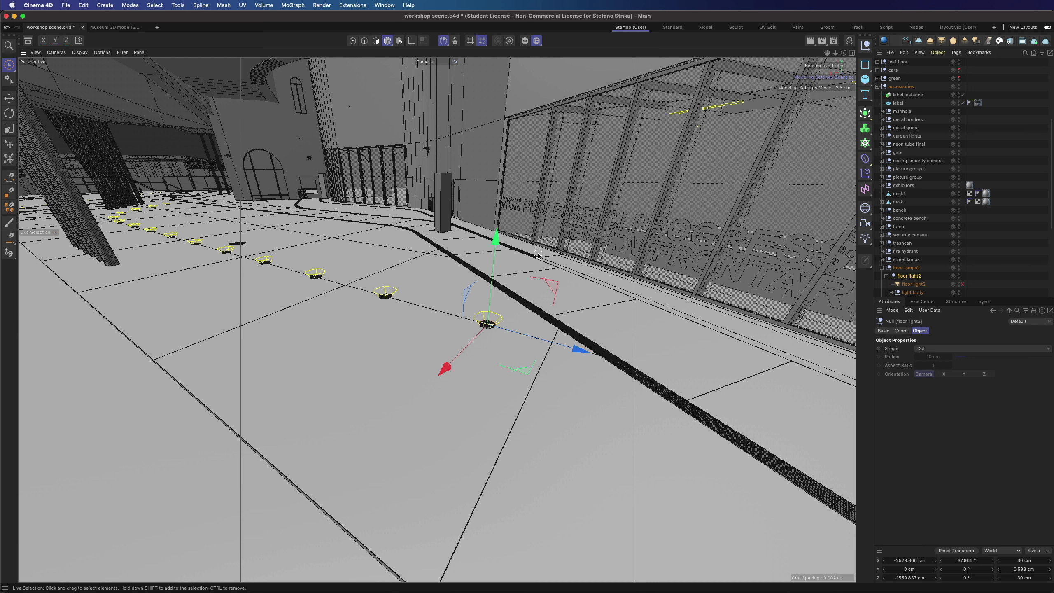
drag(1053, 82, 463, 81)
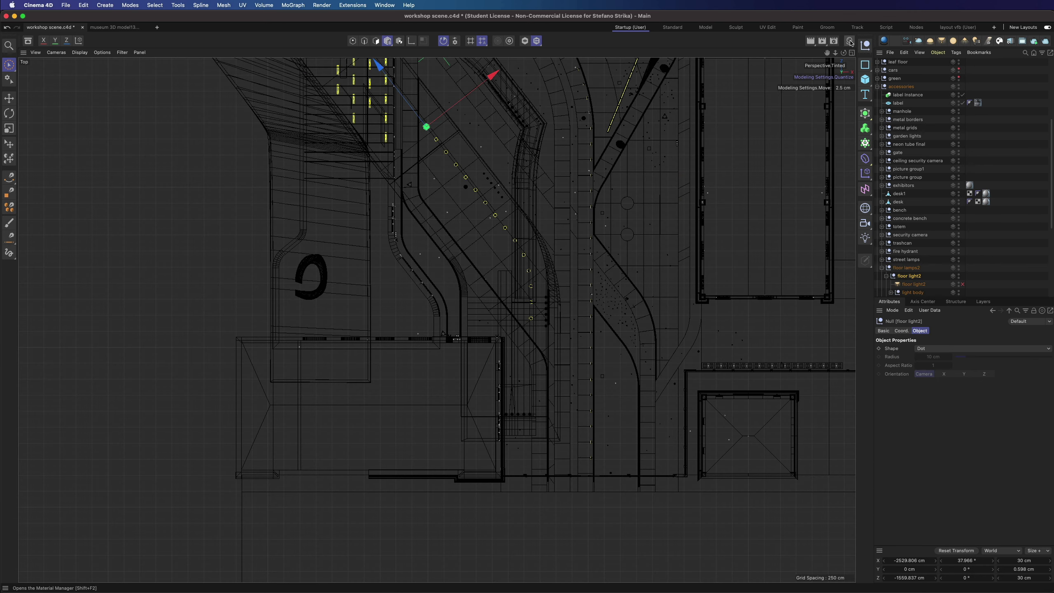
Step: Create a V-Ray material in the Material Manager, examine its self-illumination settings, and delete it
click(850, 40)
click(769, 52)
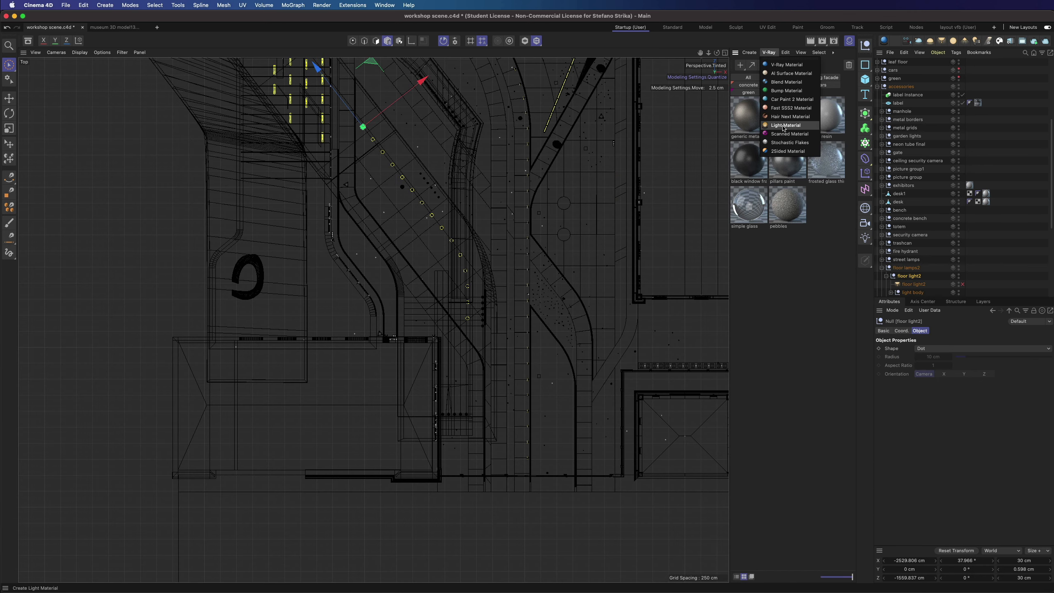
click(778, 68)
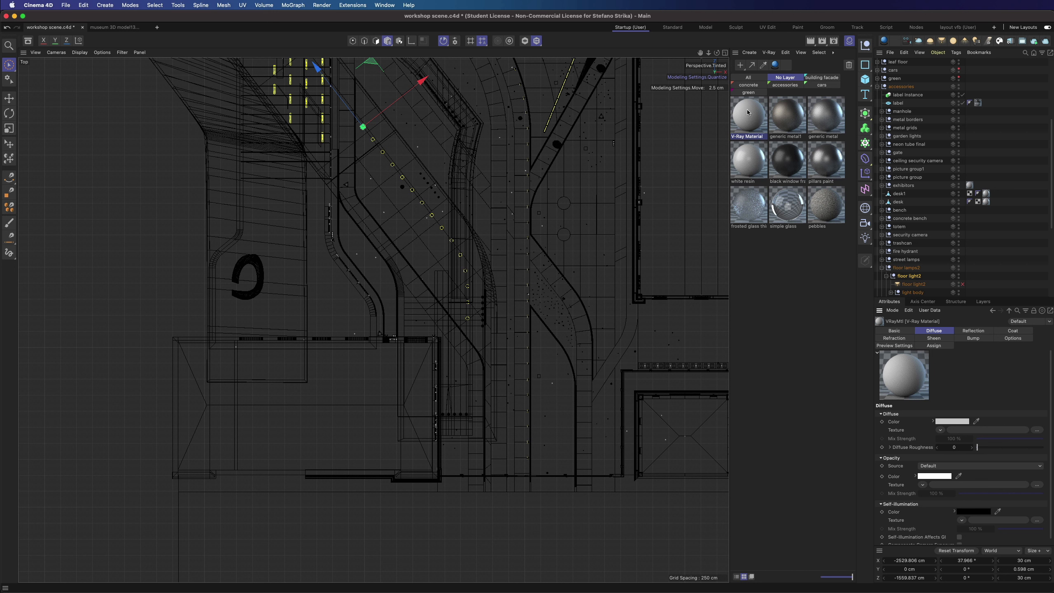
key(Delete)
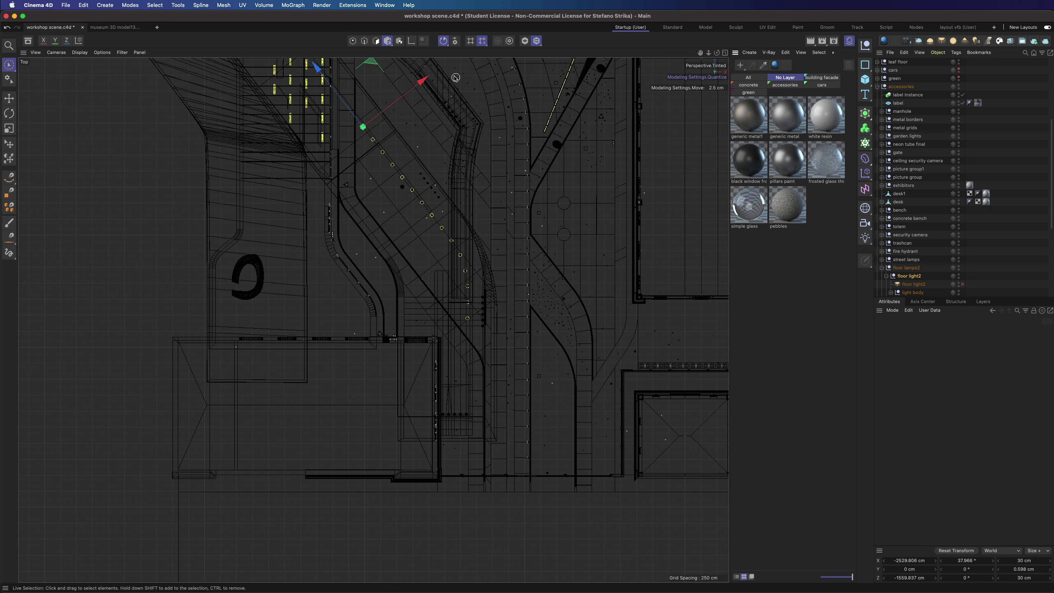
Step: Examine the corridor lights group in the top view, checking the general settings of Rectangle Light interior.2, interior.3 and interior
scroll(449, 74, up, 3)
scroll(451, 79, up, 5)
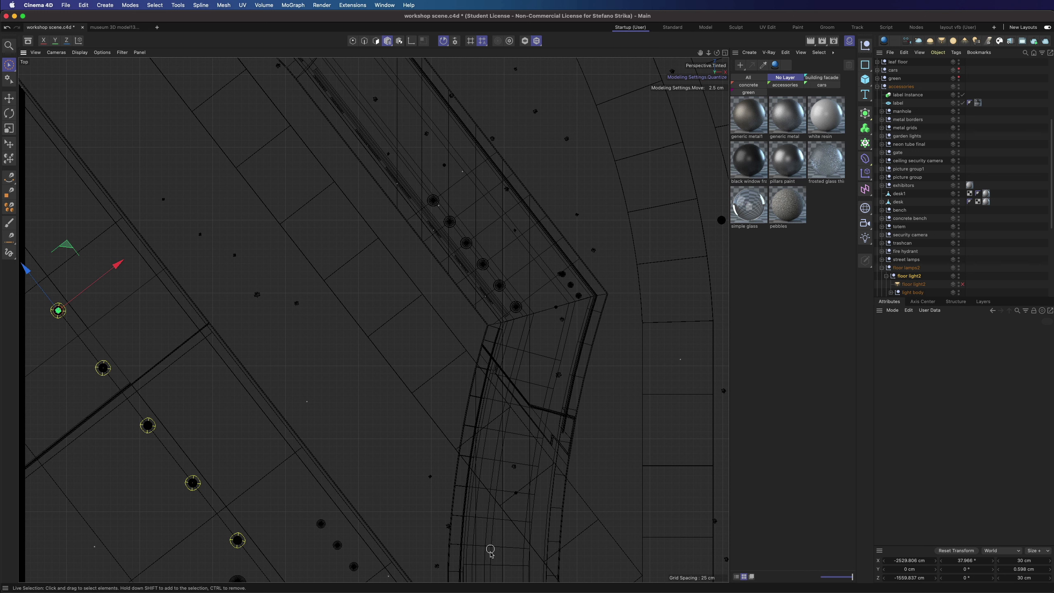
scroll(477, 422, down, 3)
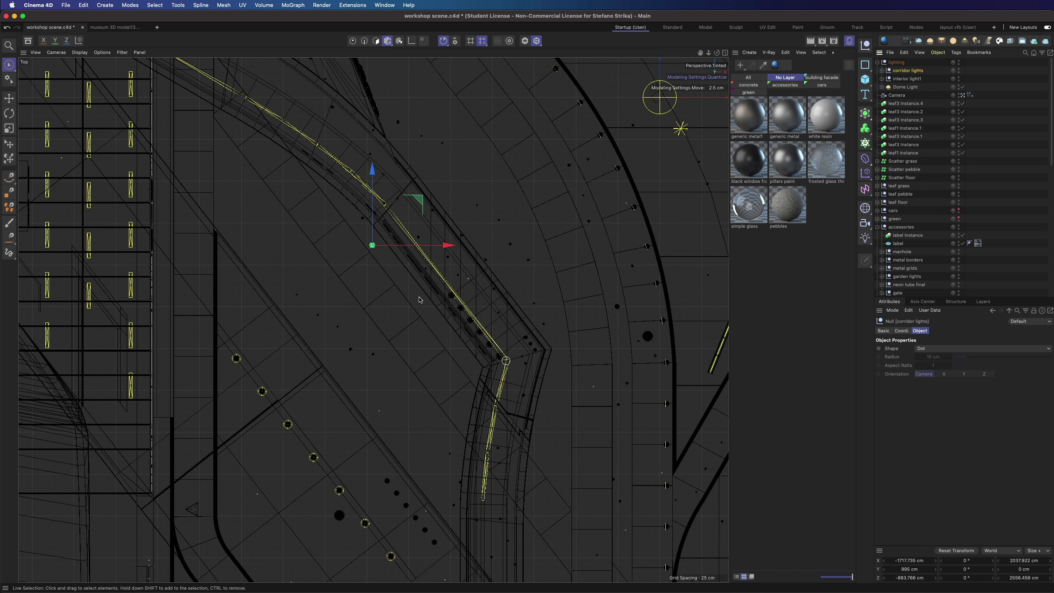
click(882, 70)
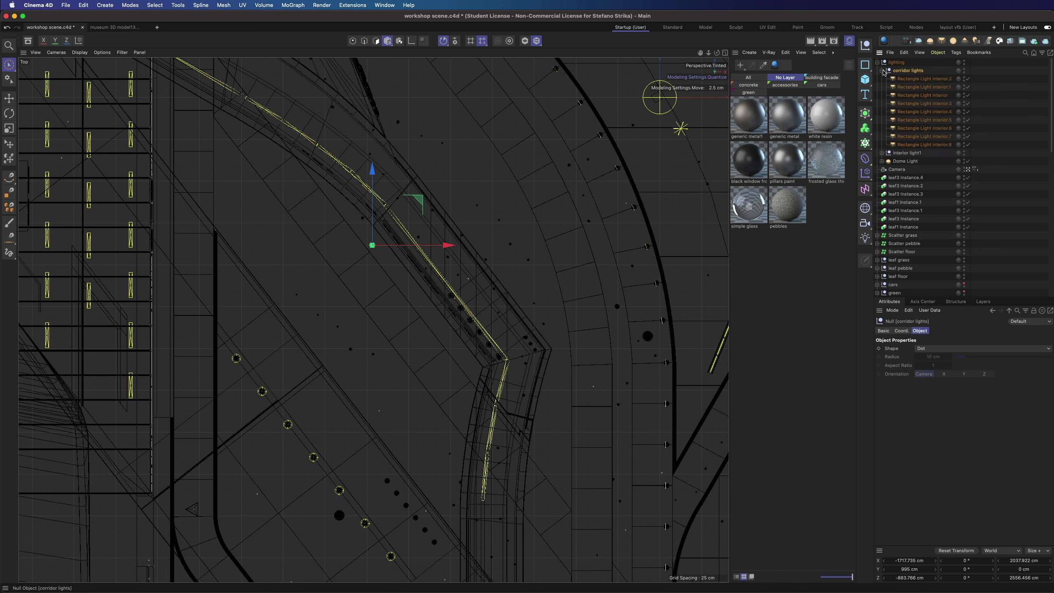
click(924, 80)
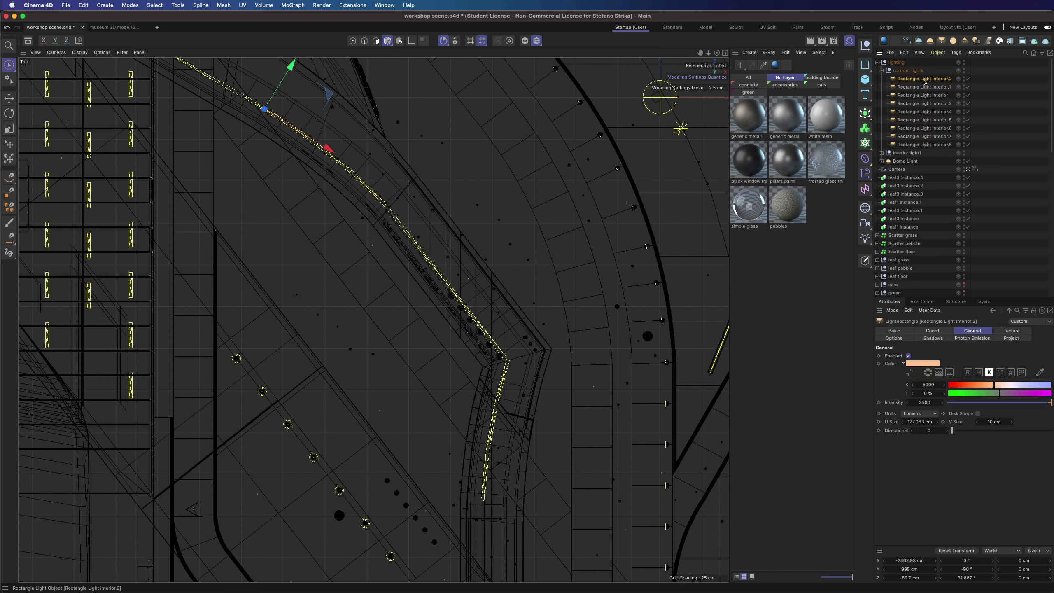
click(918, 104)
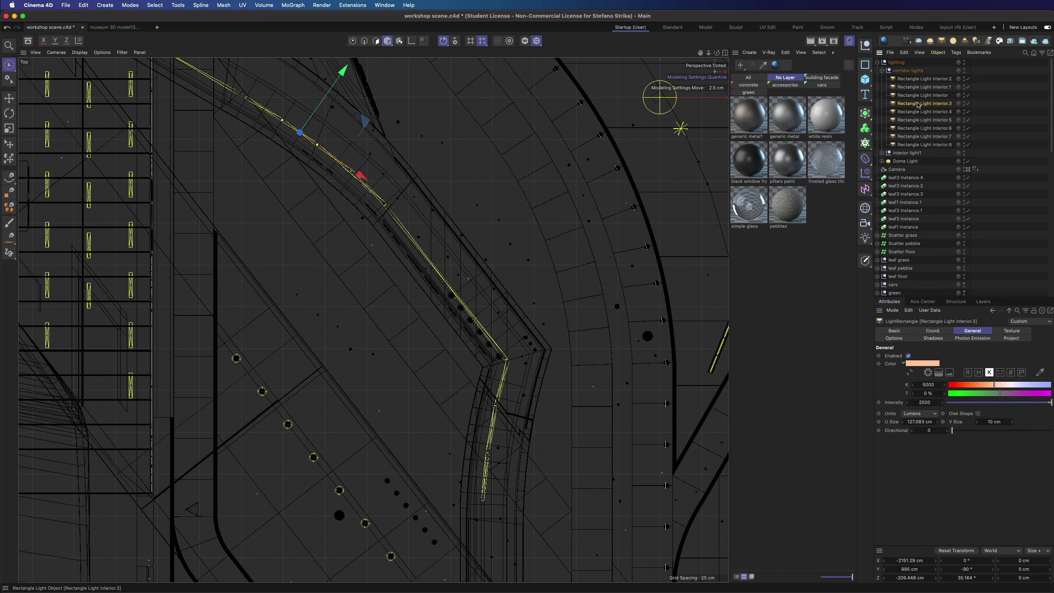
click(919, 96)
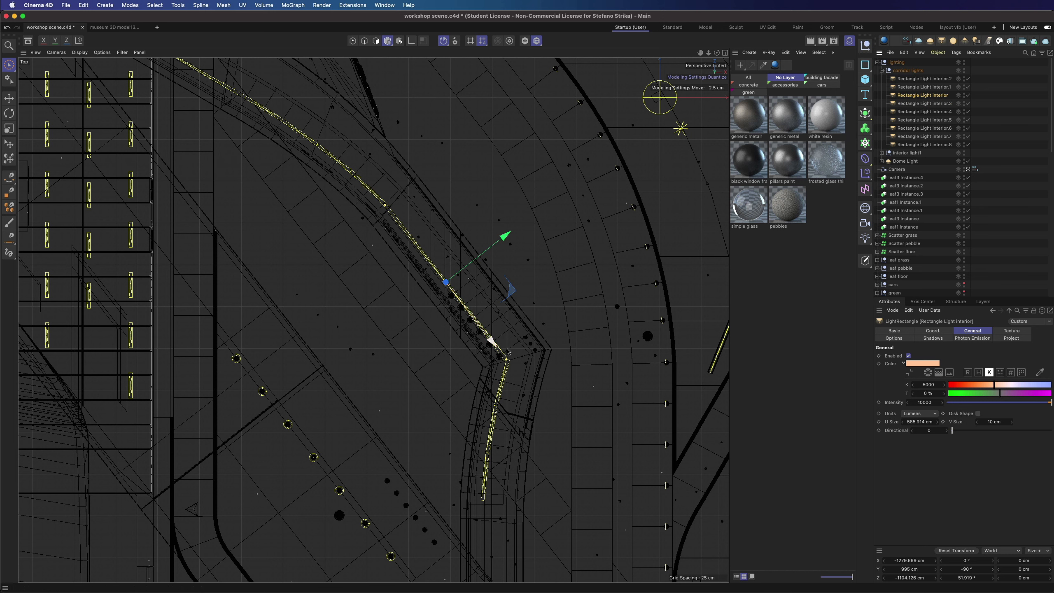
scroll(458, 283, up, 5)
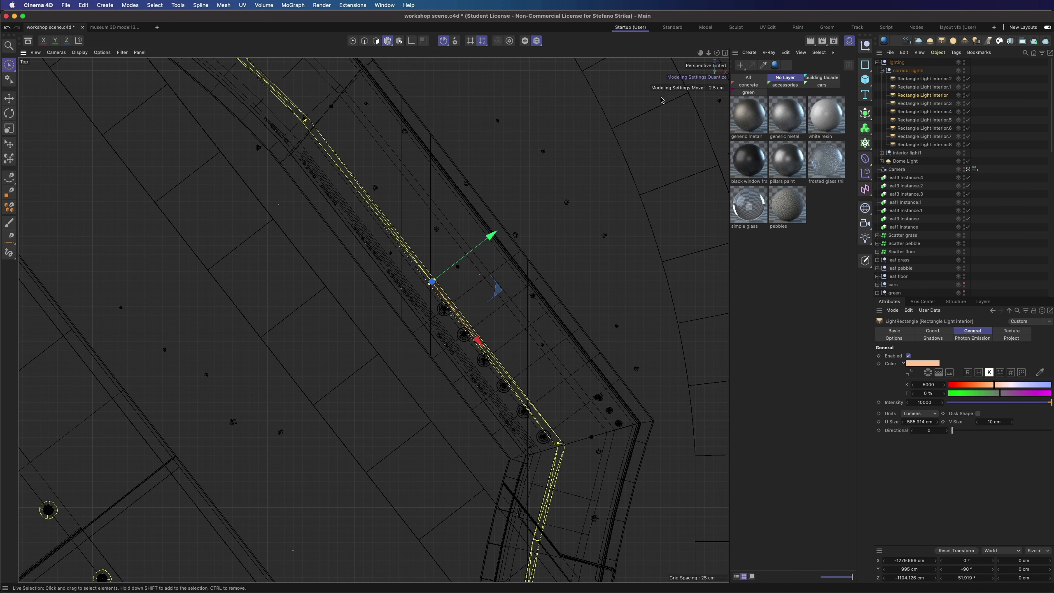
Step: Inspect the corridor rectangle lights in the perspective view, from inside the corridor and from outside the facade
key(F1)
drag(717, 52, 614, 127)
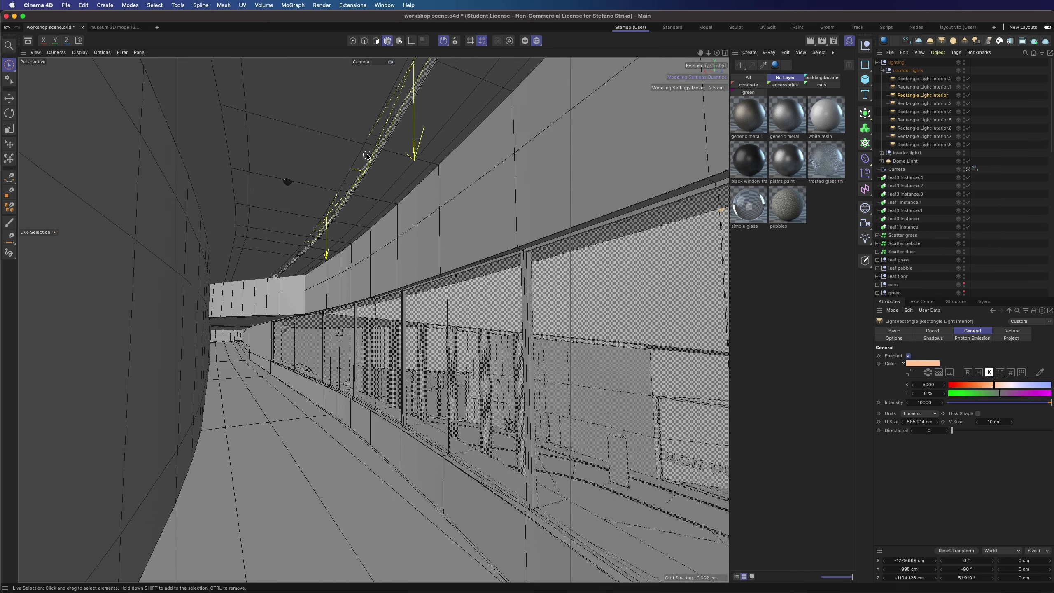
drag(709, 53, 373, 319)
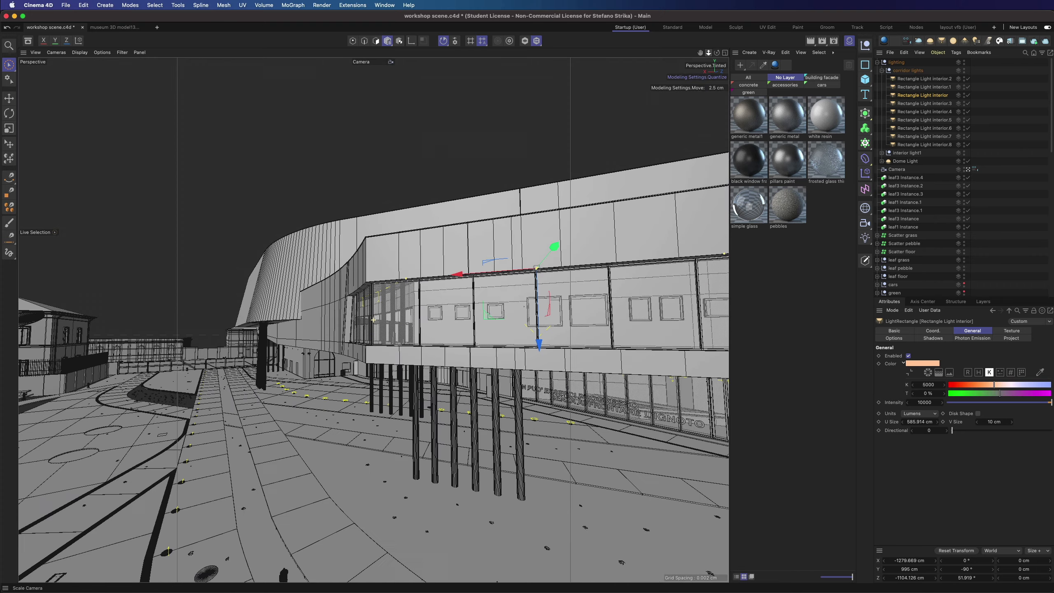
drag(704, 55, 704, 54)
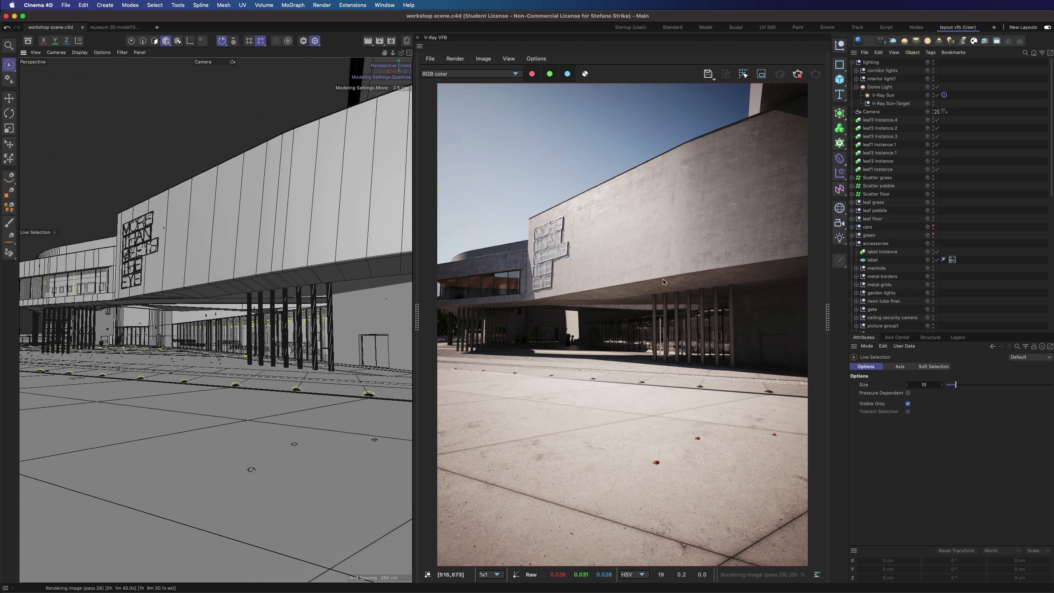
Step: Stop the running render and reframe Camera.1 along the facade with an 18 mm focal length
click(803, 74)
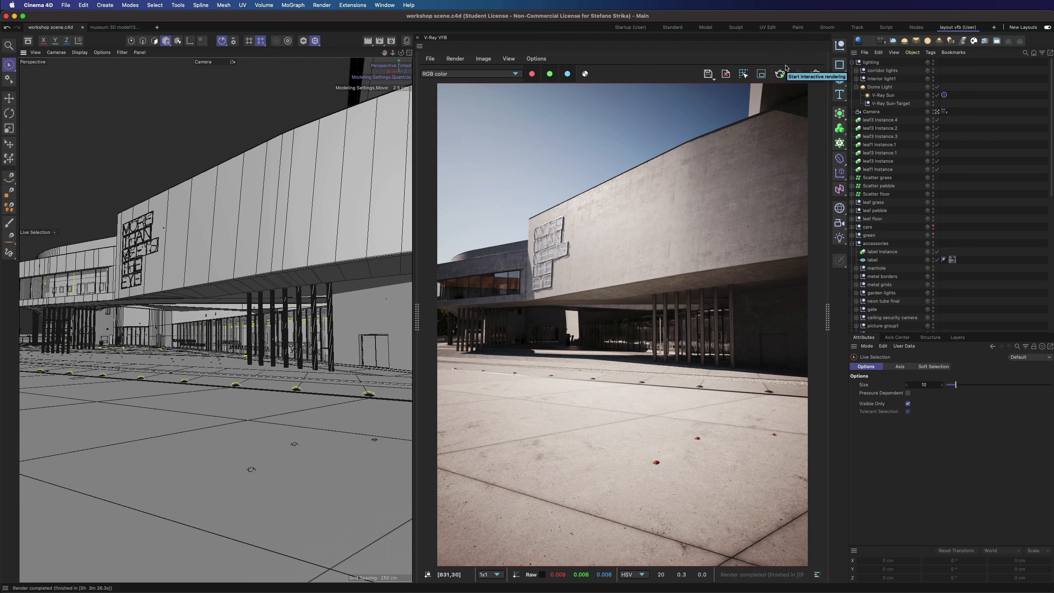
drag(401, 52, 312, 53)
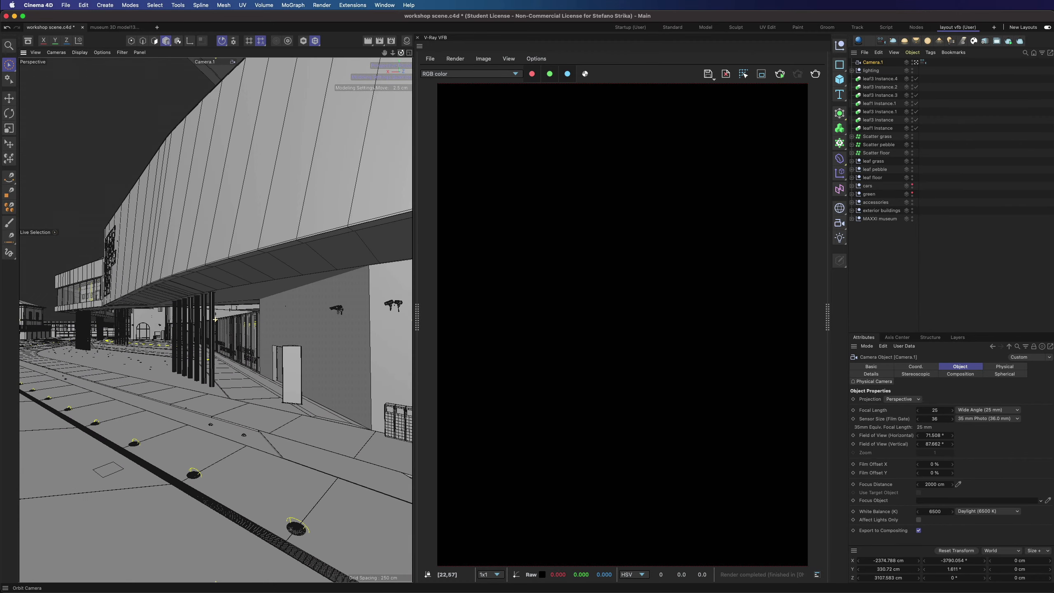
drag(392, 53, 424, 4)
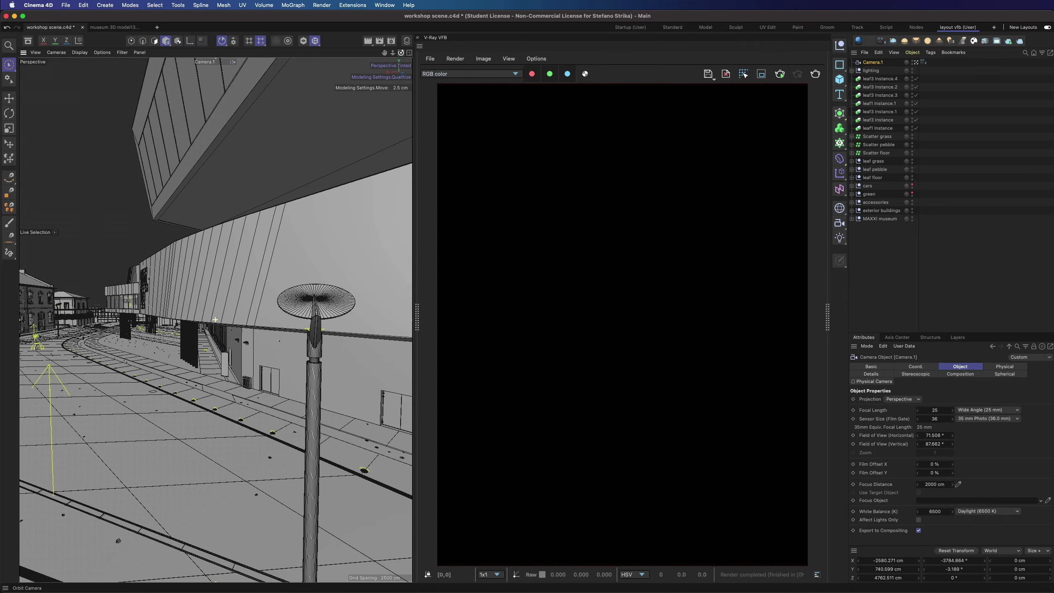
click(942, 410)
text(18)
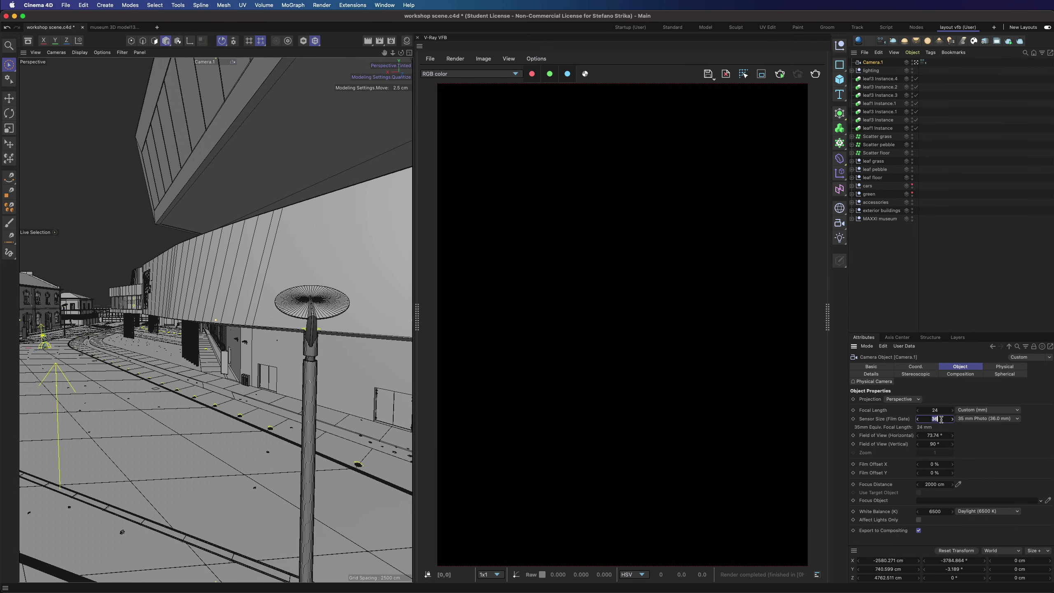
key(Tab)
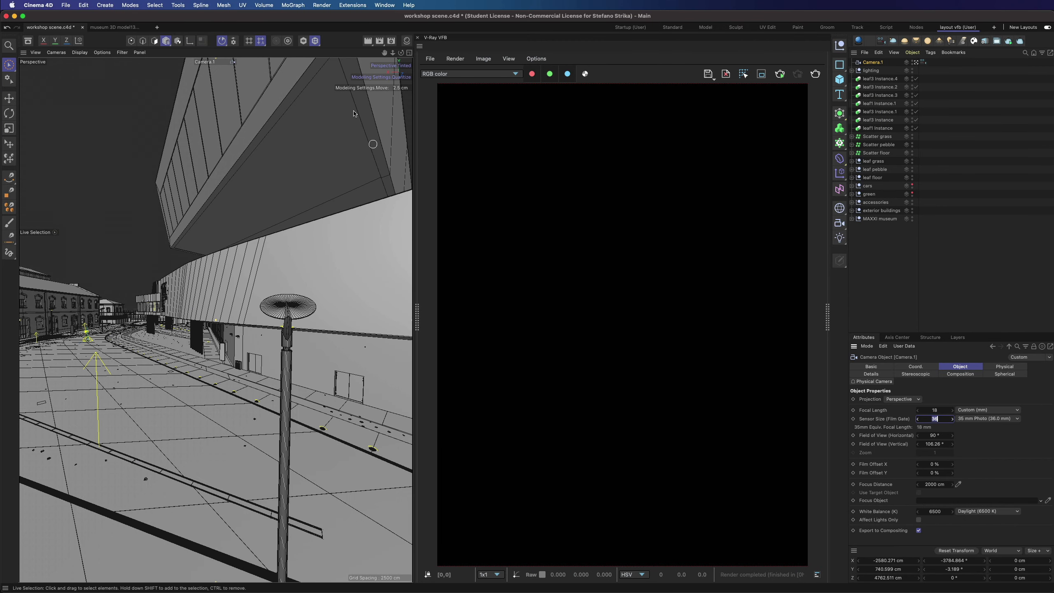
Step: Show the green group in the viewport and move Camera.1 to about X -1005, Y 252, Z 1182 cm, facing the facade lettering
alt+drag(333, 324, 216, 320)
drag(401, 53, 286, 46)
scroll(179, 332, up, 5)
click(912, 192)
drag(385, 53, 399, 53)
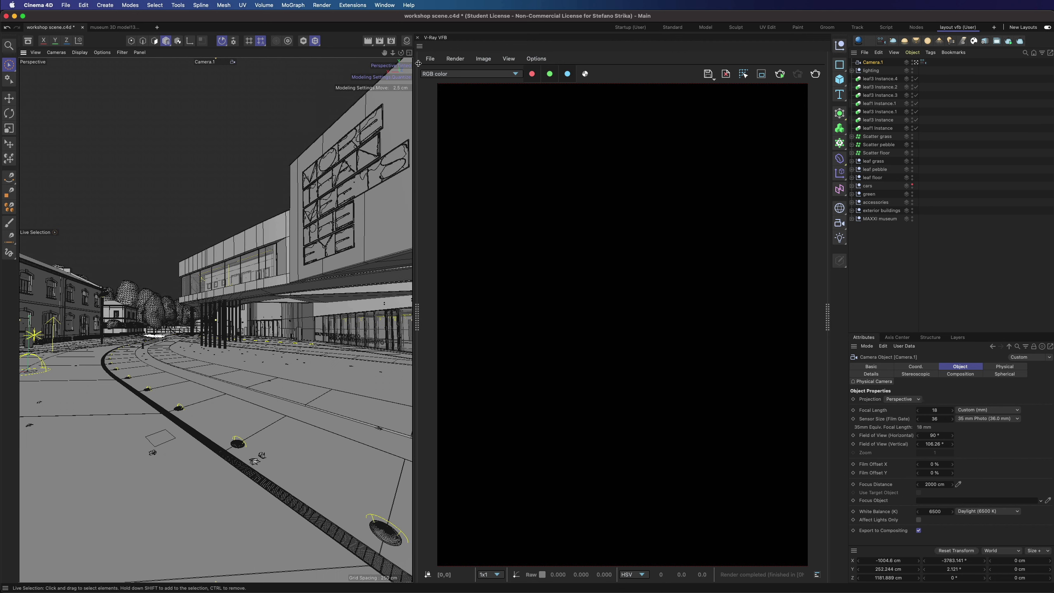
Step: Level Camera.1's pitch to 0° and set its focal length to 24 mm
click(954, 569)
text(0)
key(Return)
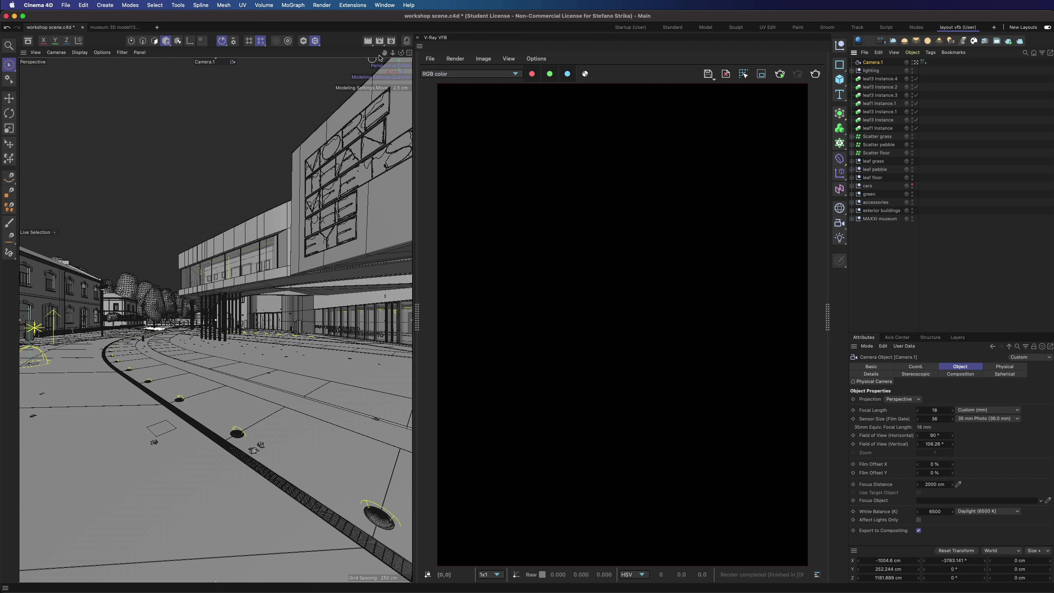
text(24)
click(939, 419)
Step: Reposition Camera.1 to about X -1186, Y 213, Z 1437 cm, framing the lettered facade and the curved drain with its floor lights
alt+right_drag(215, 319, 175, 320)
alt+middle_drag(215, 320, 182, 316)
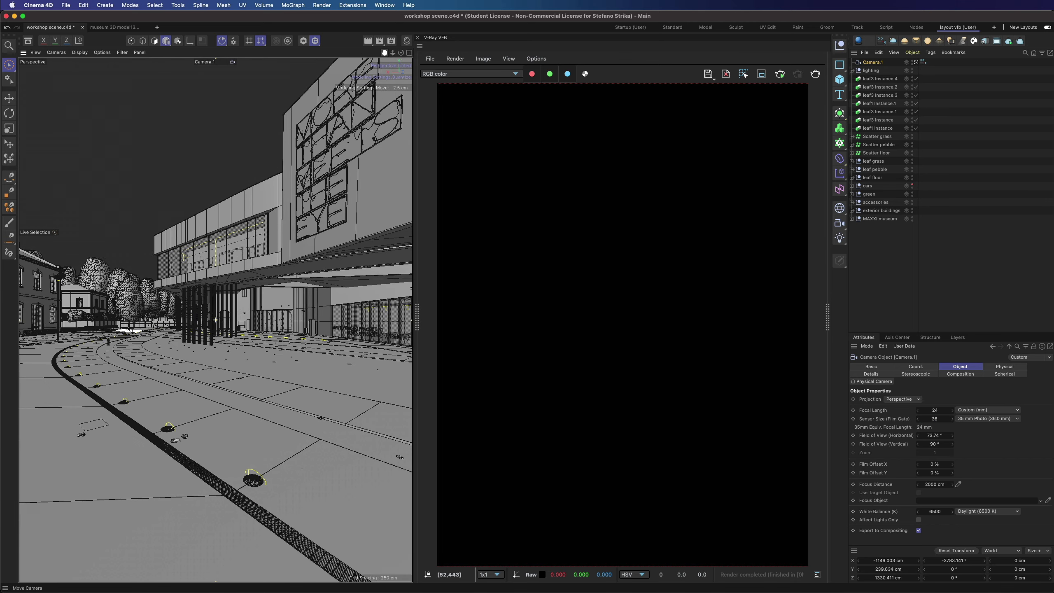
alt+drag(216, 319, 232, 315)
alt+middle_drag(215, 320, 193, 324)
alt+right_drag(216, 320, 195, 320)
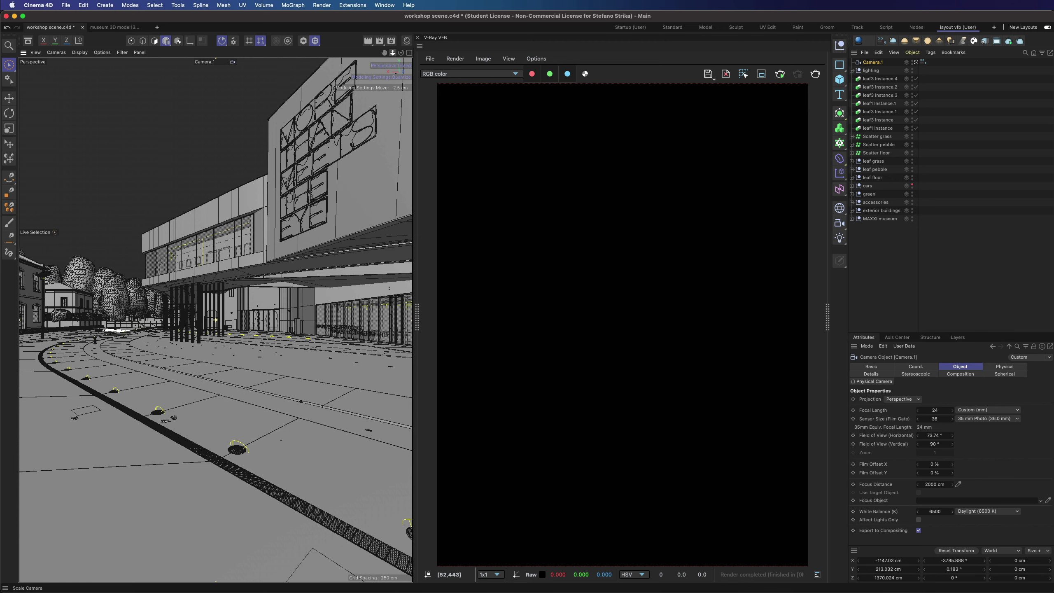
drag(385, 53, 374, 53)
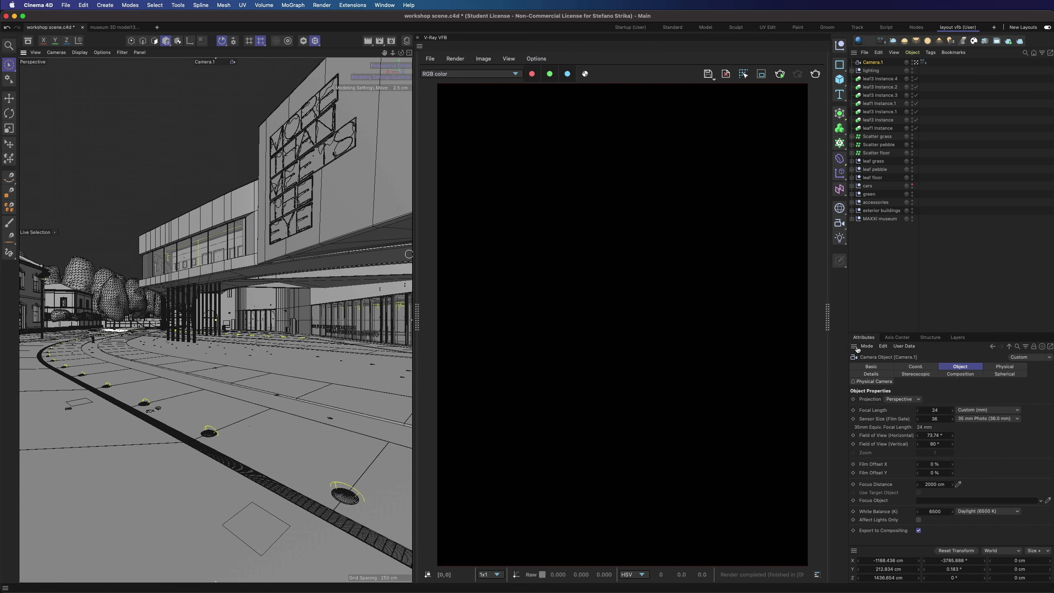
Step: Reset Camera.1's pitch to 0° and shift its film offset to X -9 % and Y -10 %
click(953, 569)
text(0)
key(Return)
click(918, 474)
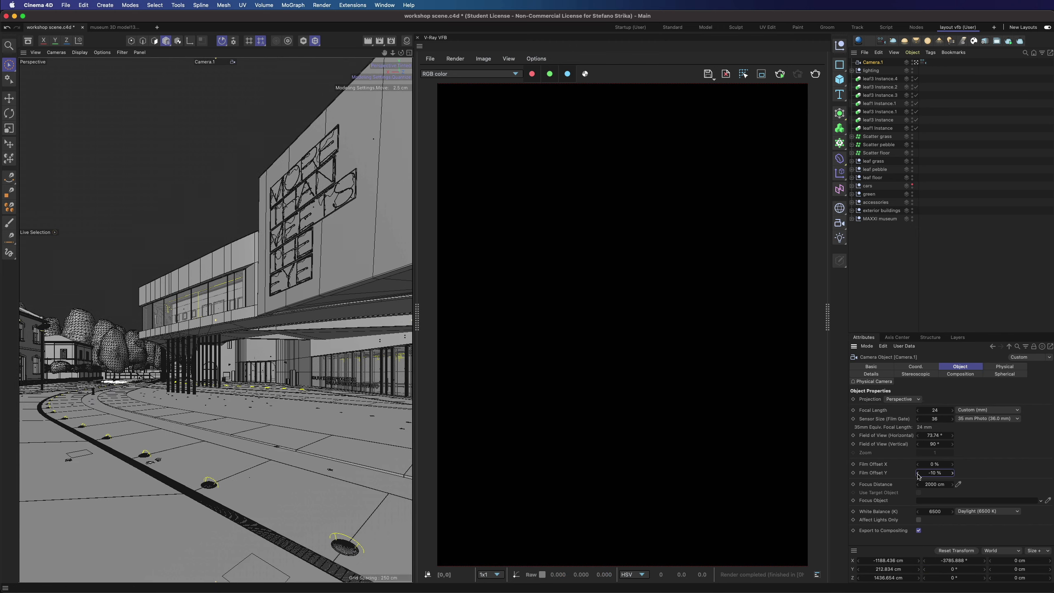
drag(918, 464, 913, 464)
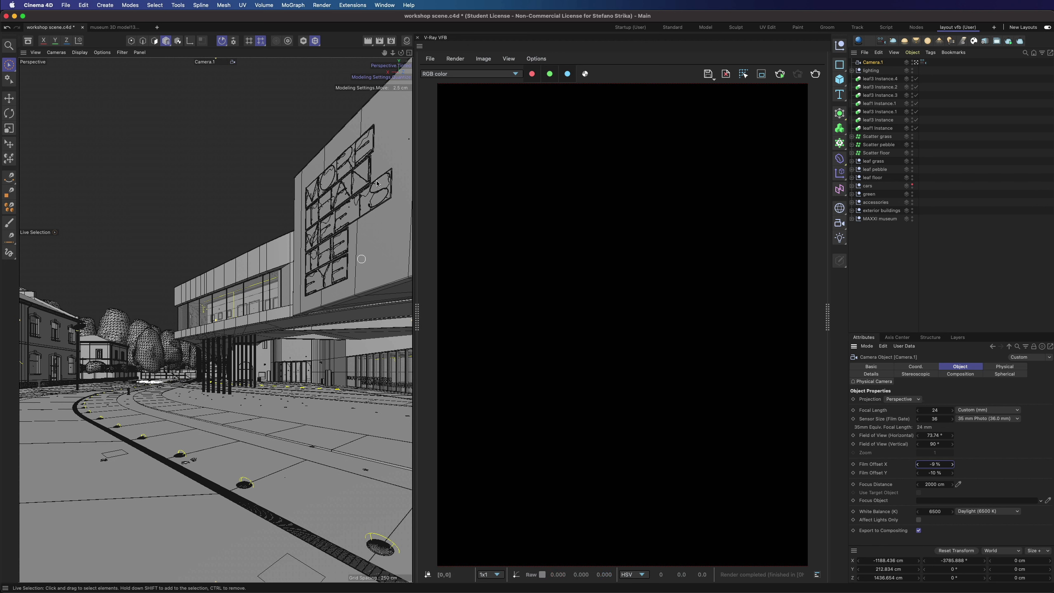
Step: Name the second camera view2 and examine the aperture and the color and exposure settings of its physical camera tag
double_click(873, 63)
text(view2)
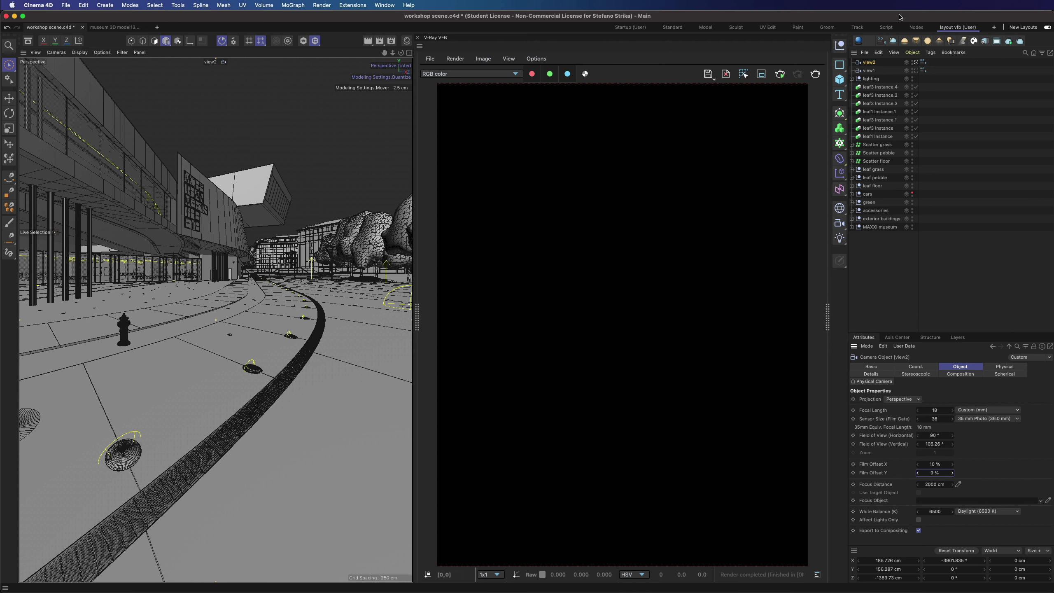
click(923, 62)
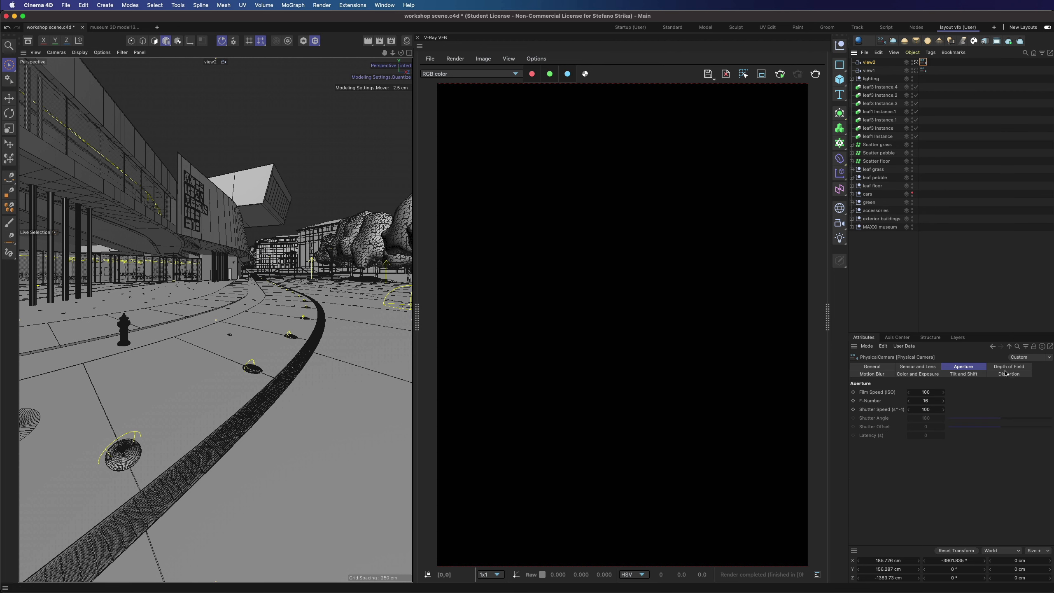
click(911, 375)
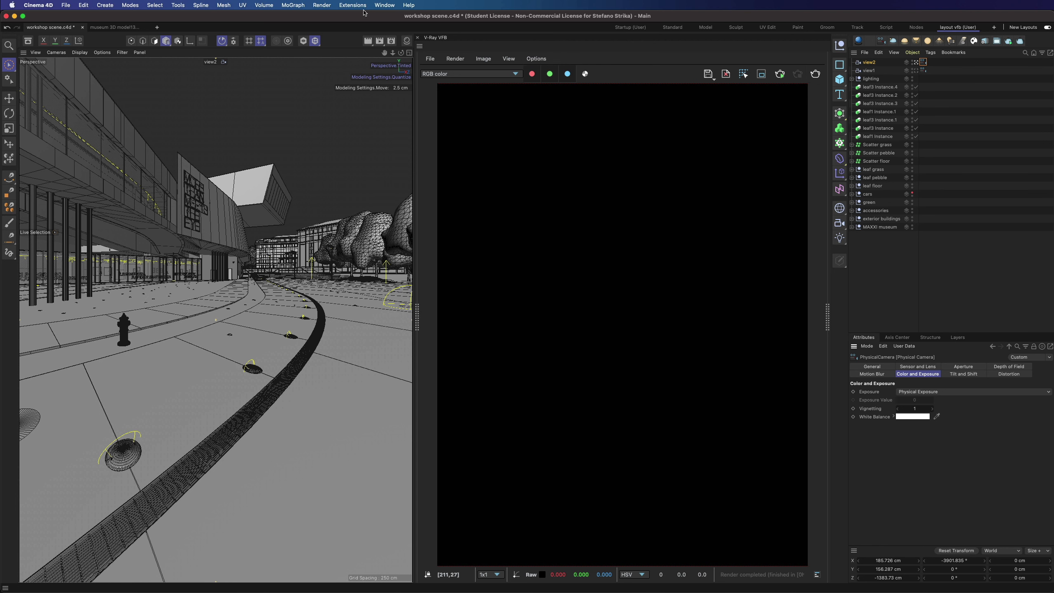
Step: Save the workshop scene and start a V-Ray render of the view2 camera
key(super+s)
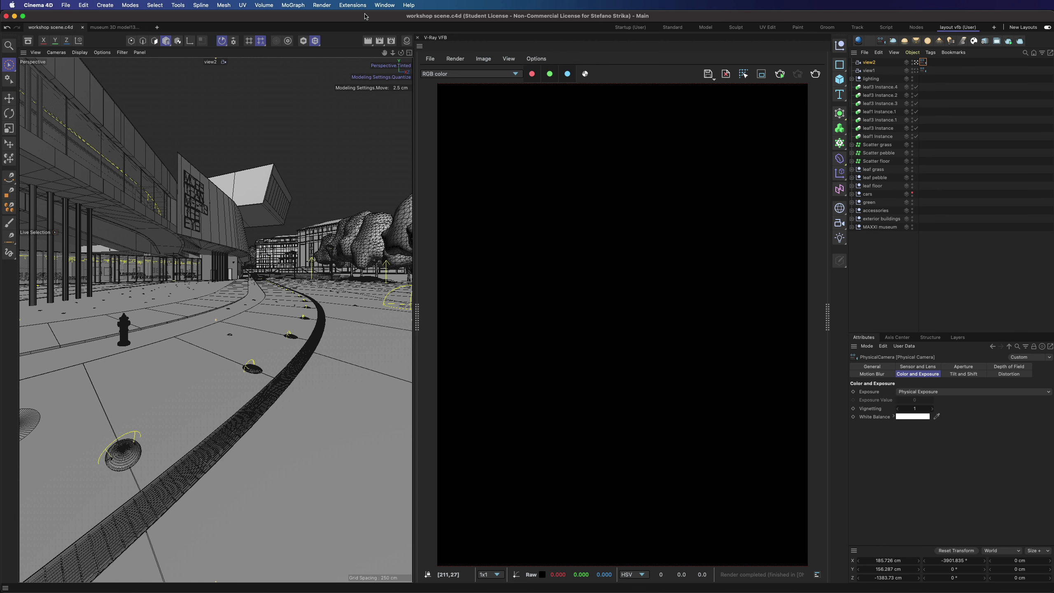
key(shift+r)
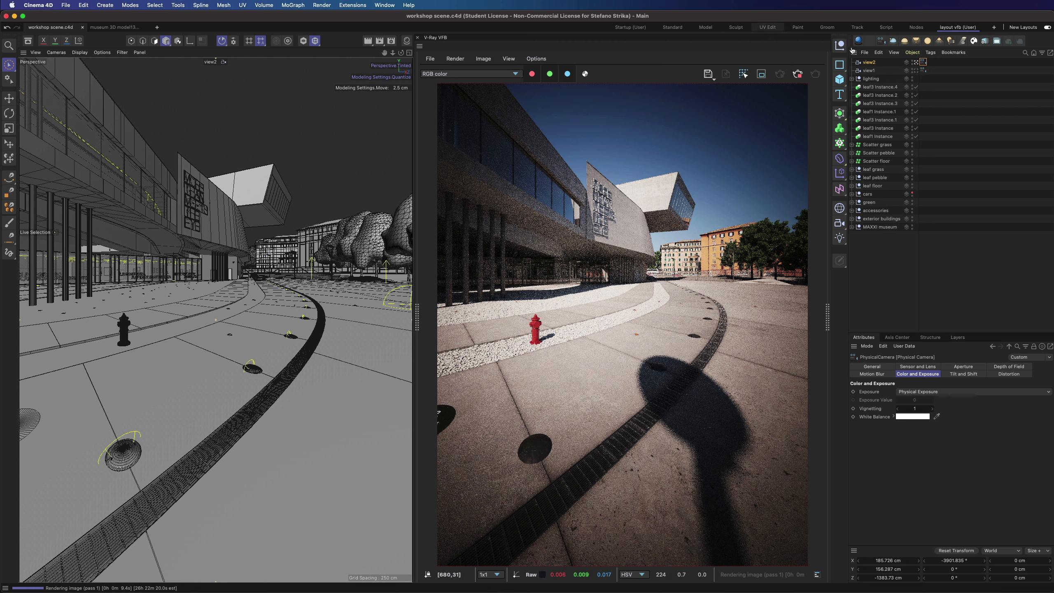
Step: Look through the accessories group in the object list and collapse its floor lamps2 group
click(852, 211)
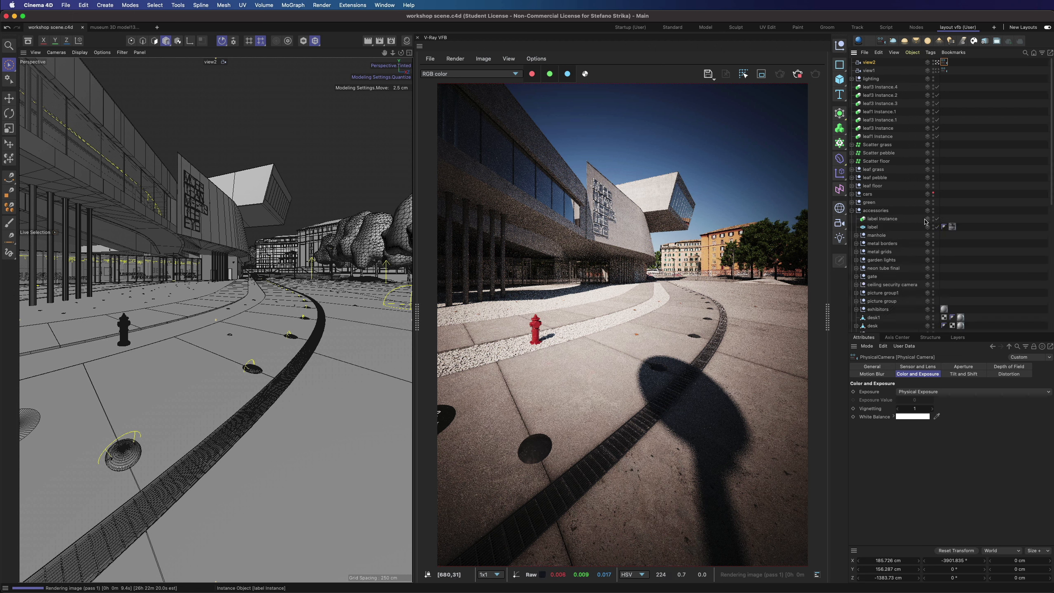
scroll(854, 228, down, 5)
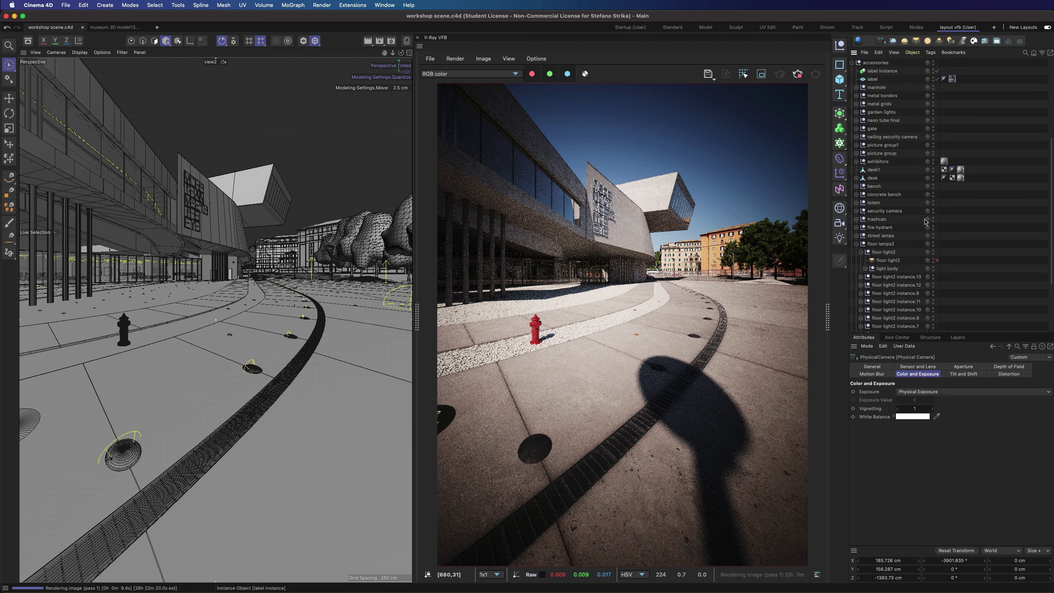
click(856, 244)
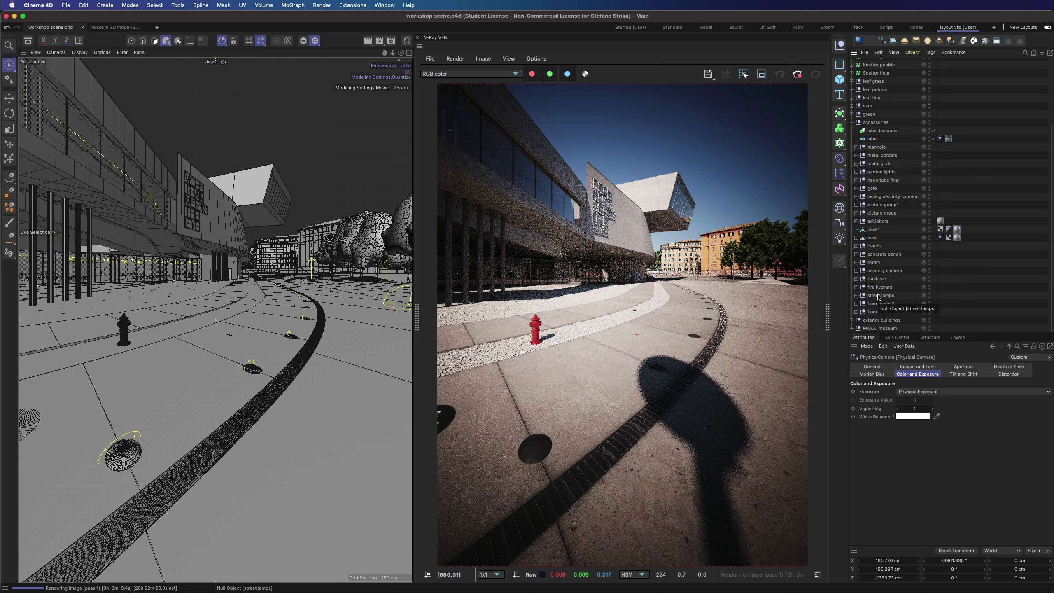
Step: Add the aspect ratios to the camera names: view1 3:4, view2 3:4 and view3 4:3
double_click(876, 80)
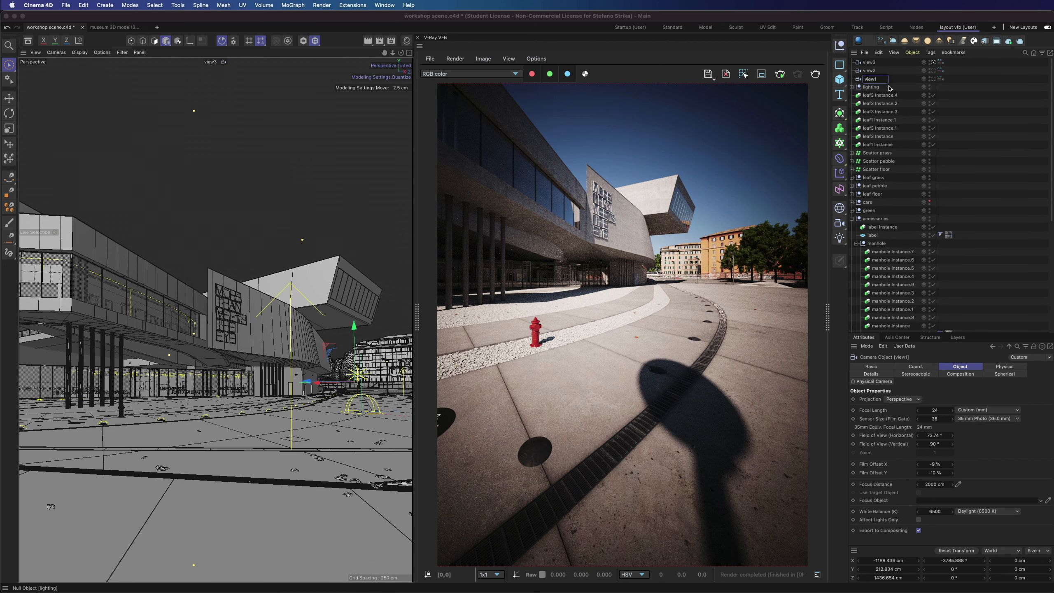
text(3:4)
double_click(876, 70)
text(3:4)
click(1019, 88)
double_click(875, 62)
key(Right)
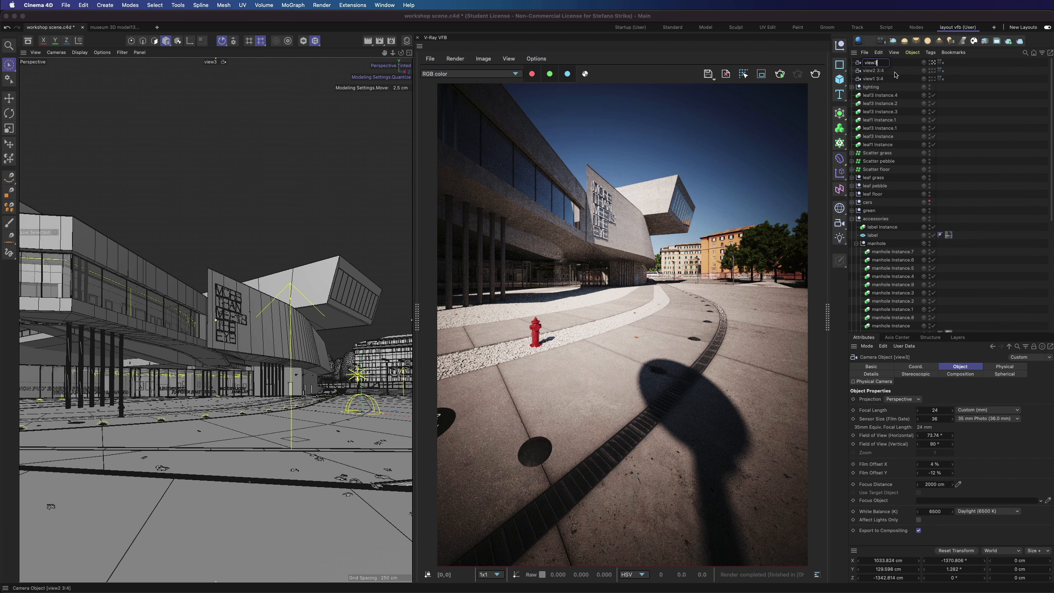
text(4:3)
key(Return)
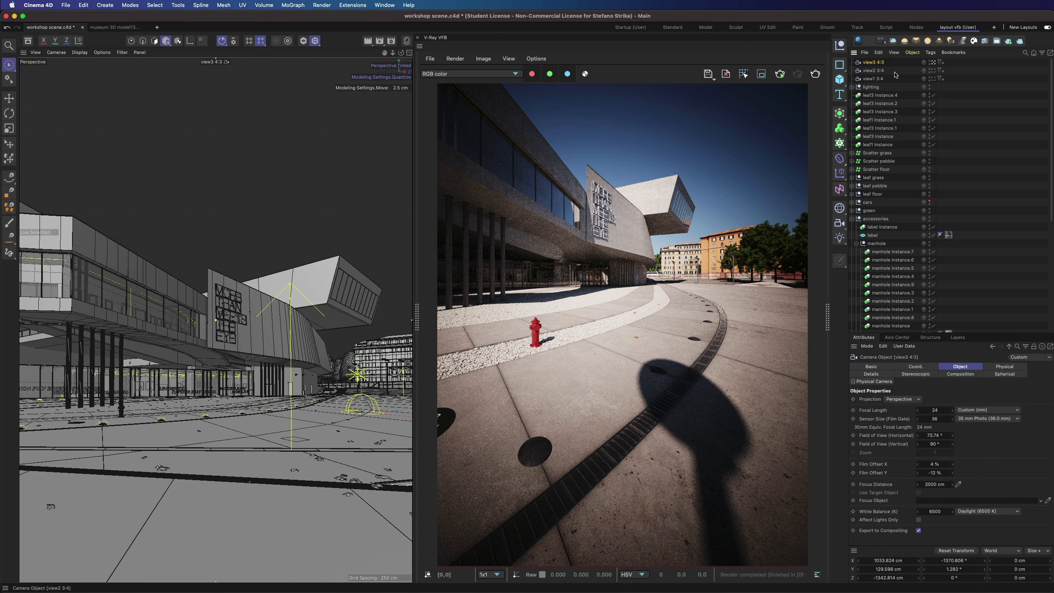
Step: Rename the render setting as 3:4 and duplicate it as a second render setting named 4:3
click(392, 40)
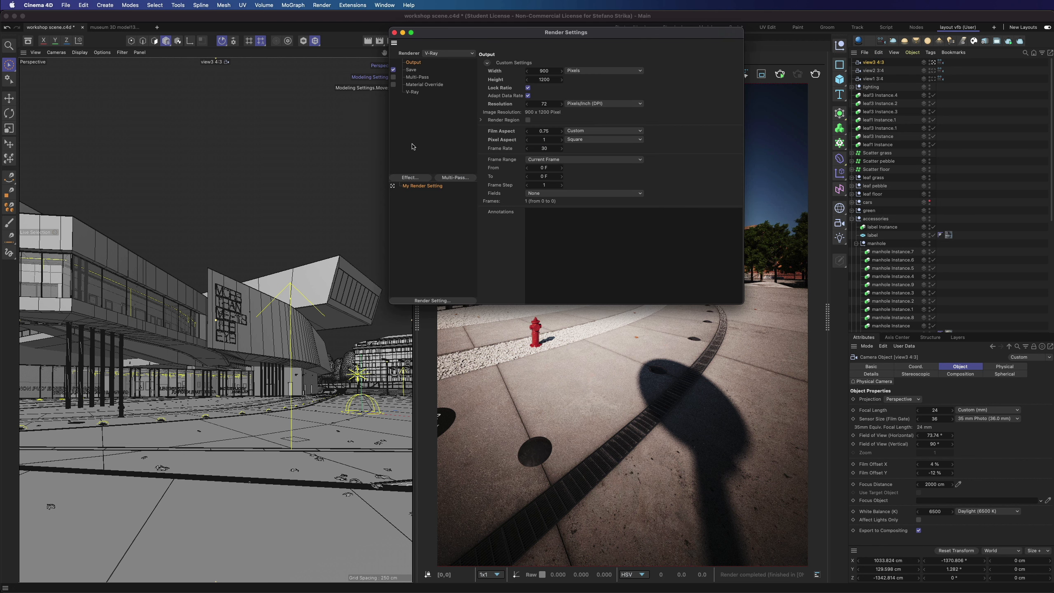
double_click(419, 187)
text(3:4)
key(Return)
ctrl+drag(408, 184, 409, 194)
double_click(409, 195)
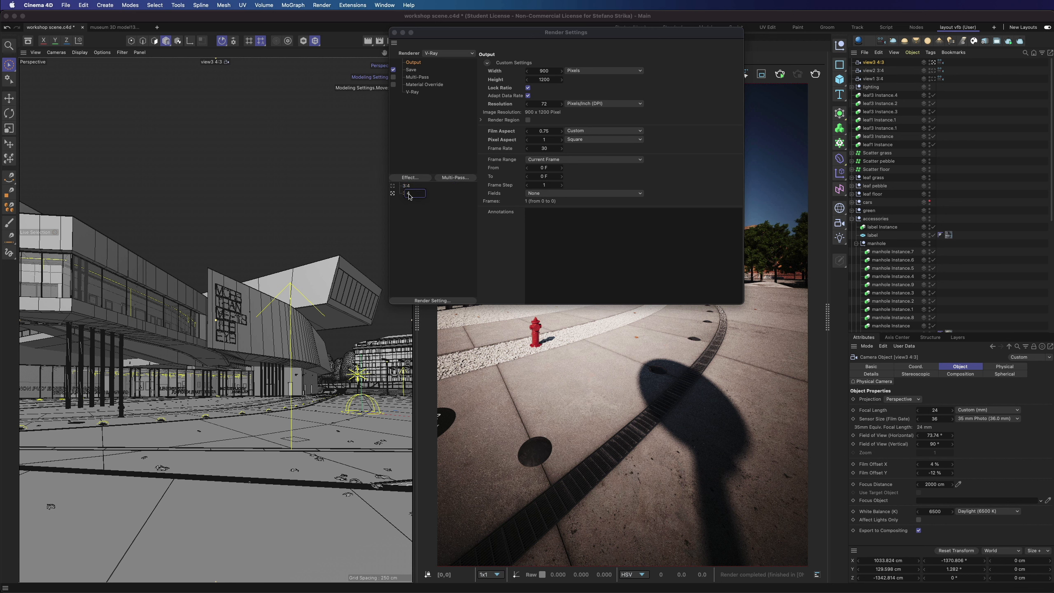
text(4:3)
key(Return)
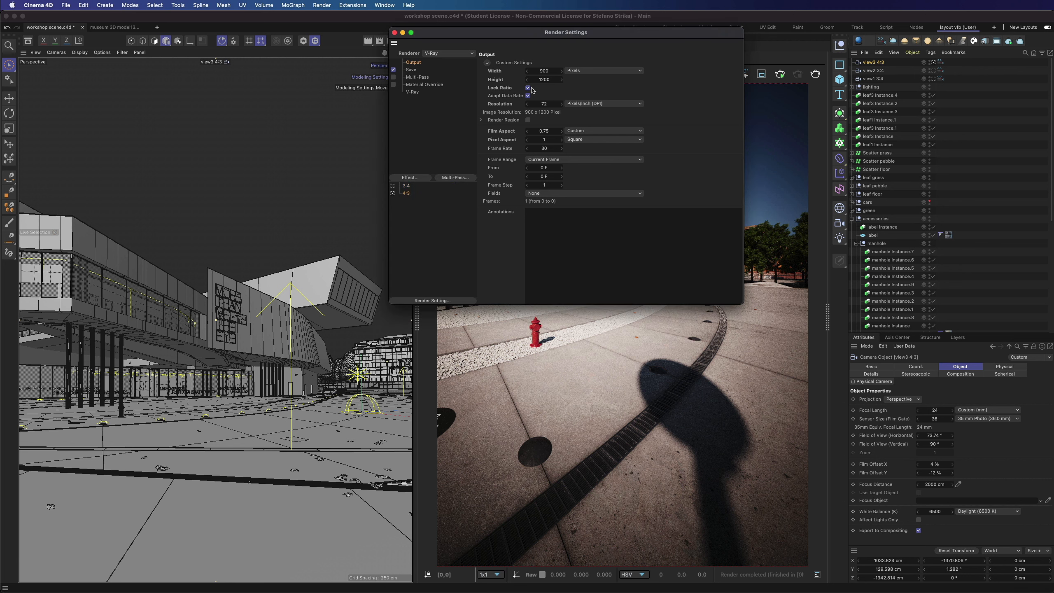
Step: Set the 4:3 render setting's film aspect to Standard (4:3) and close the render settings
click(583, 131)
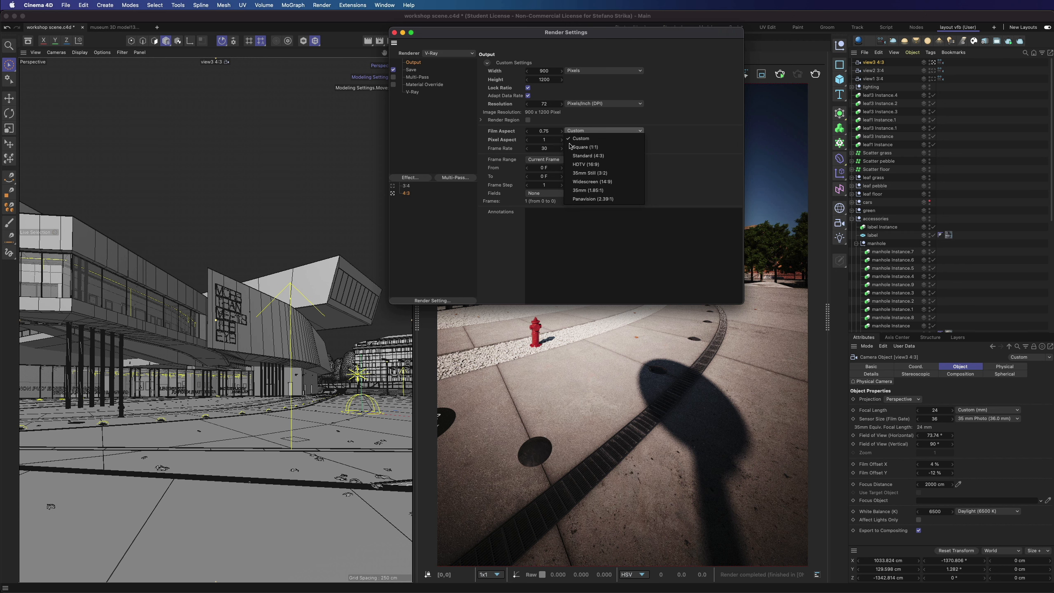
click(584, 156)
click(394, 33)
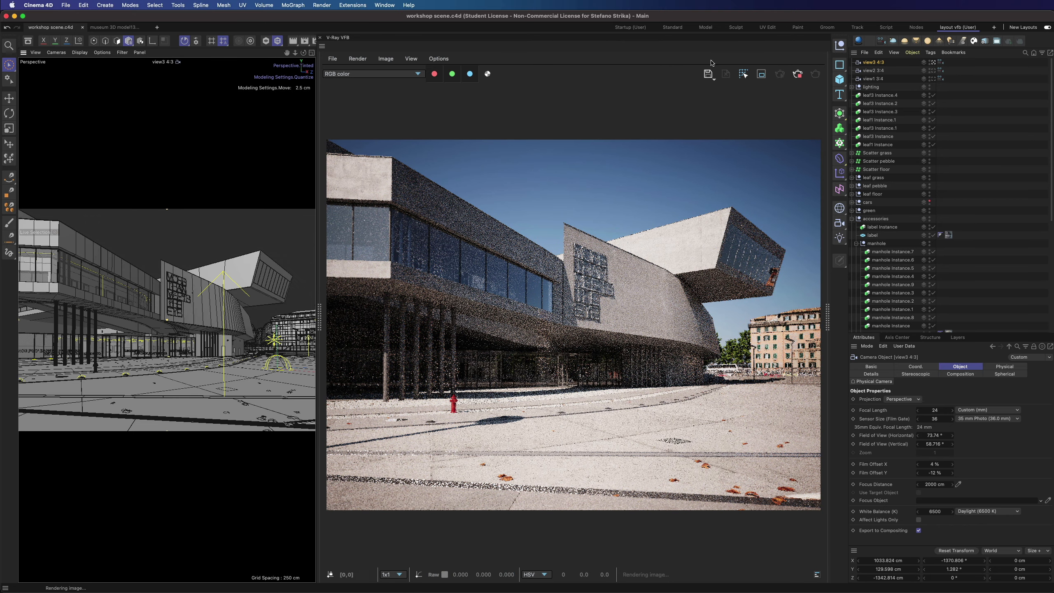
Step: Show the frame buffer's correction layers, enlarge the render area and lower the Exposure layer's exposure to about -0.52
click(827, 317)
click(715, 60)
click(745, 131)
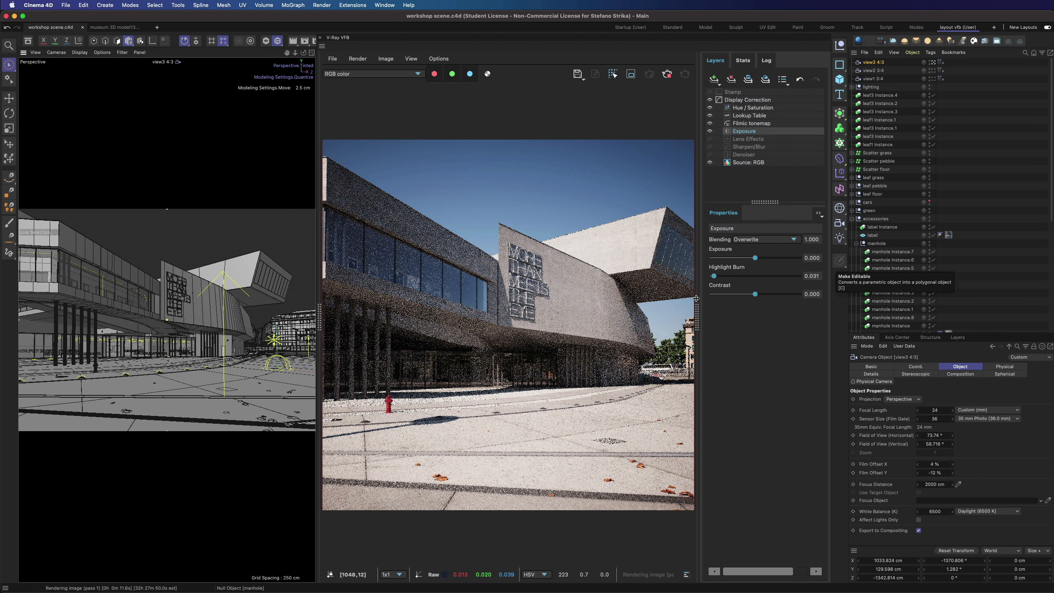
drag(239, 309, 234, 310)
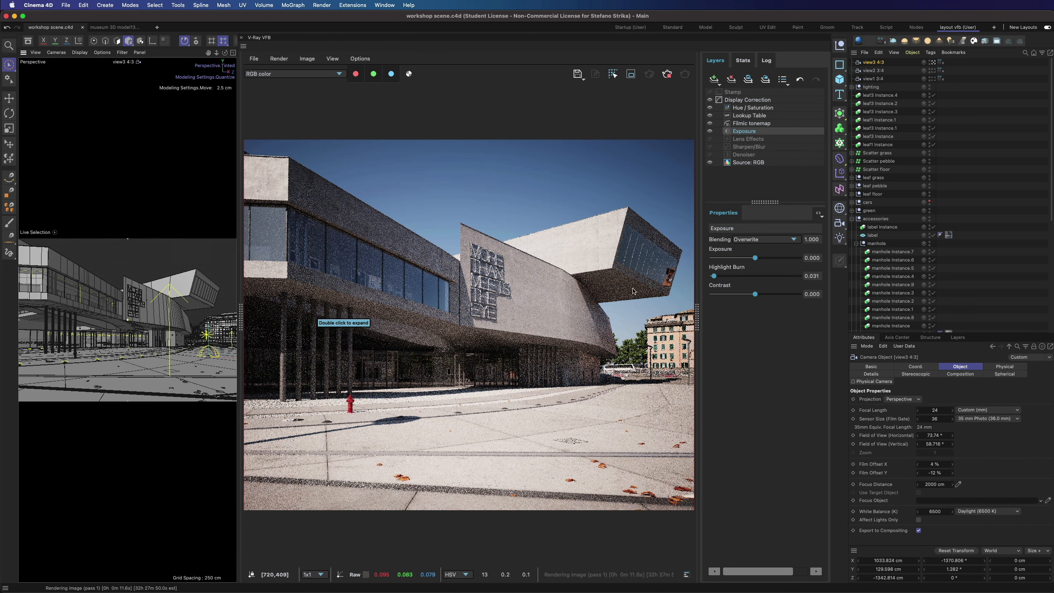
drag(755, 258, 751, 258)
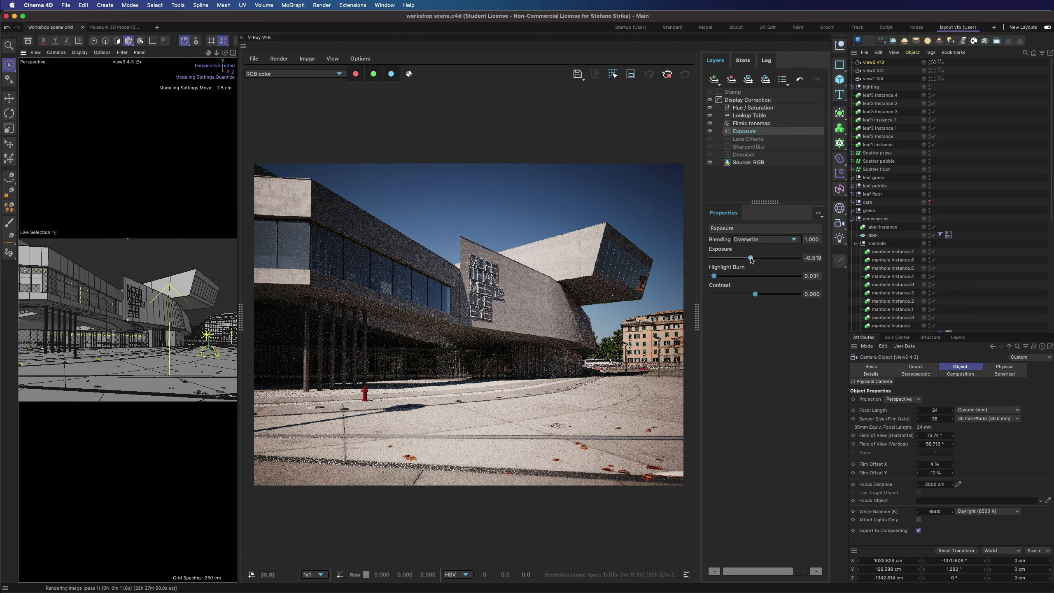
Step: Raise the Hue / Saturation layer's saturation to about 0.07 and check the Filmic tonemap settings
click(746, 108)
drag(758, 277, 759, 277)
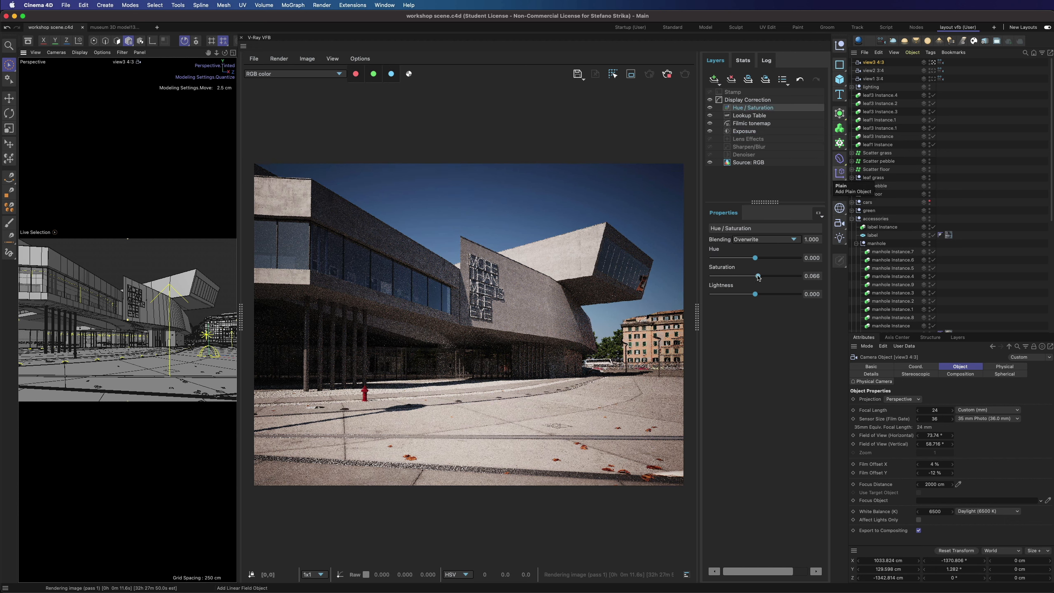
click(752, 123)
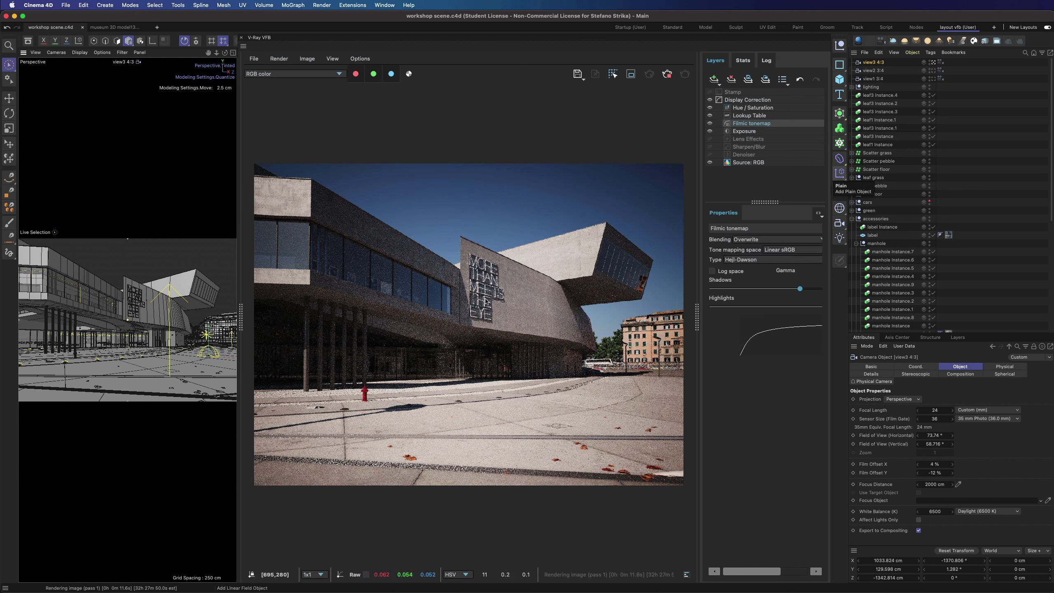
click(744, 131)
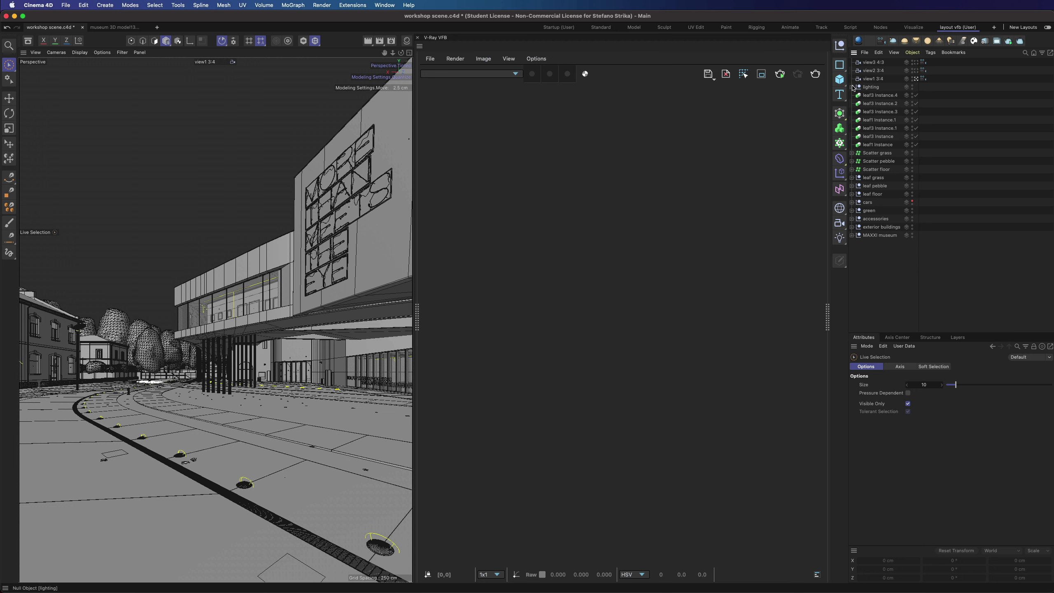
Step: Paste the copied dome light with viewport controls into the scene and delete the plain dome light added alongside it
click(852, 87)
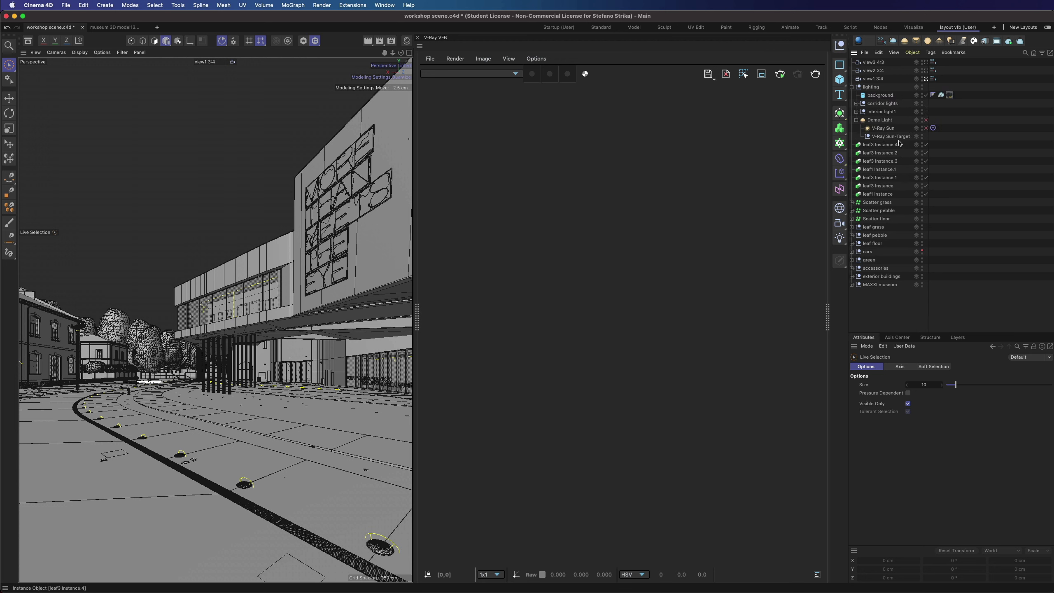
click(904, 40)
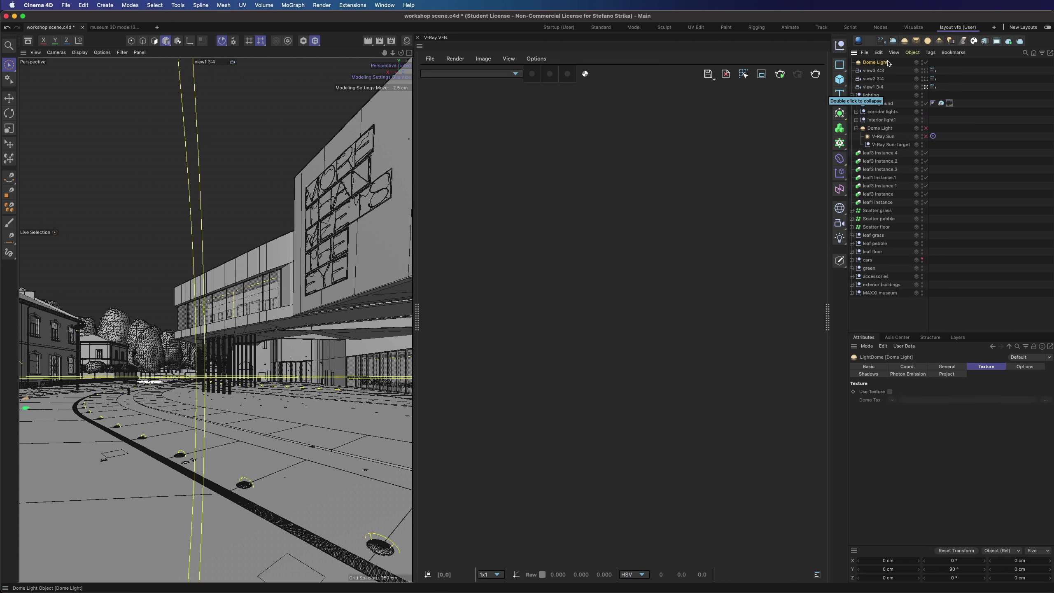
click(879, 52)
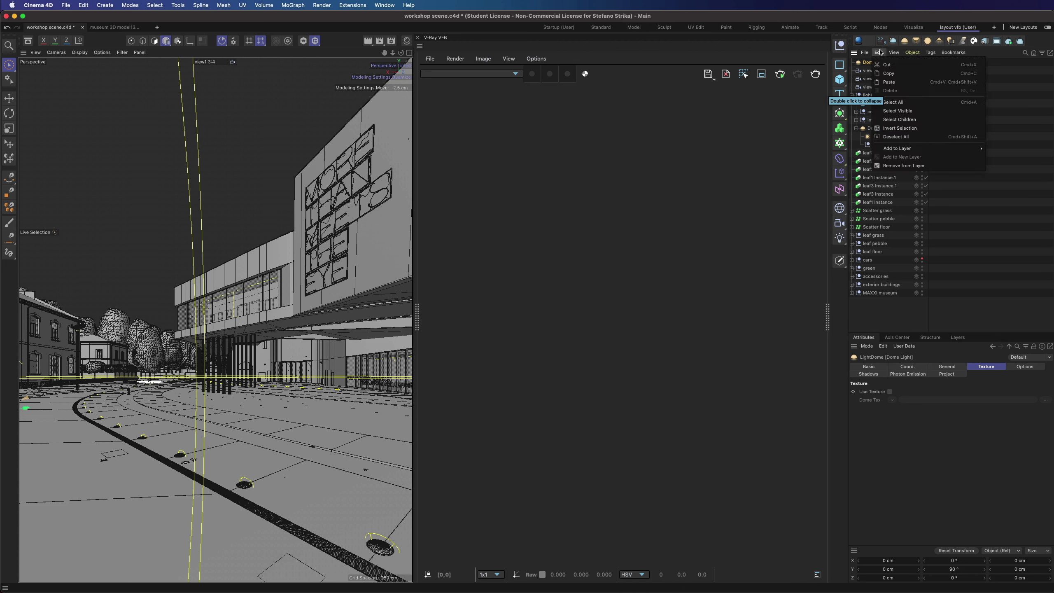
click(885, 83)
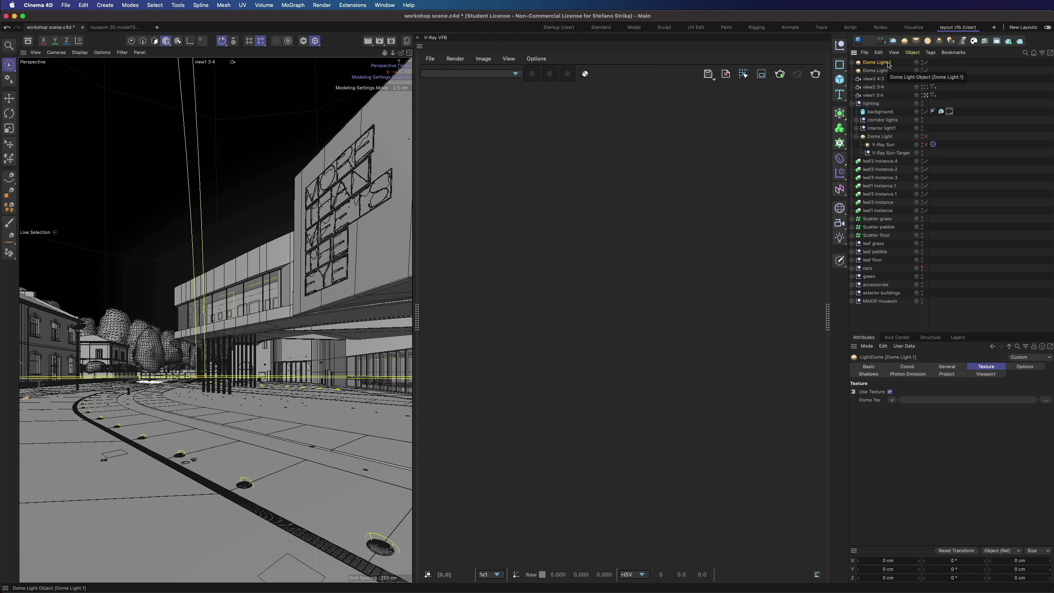
click(876, 71)
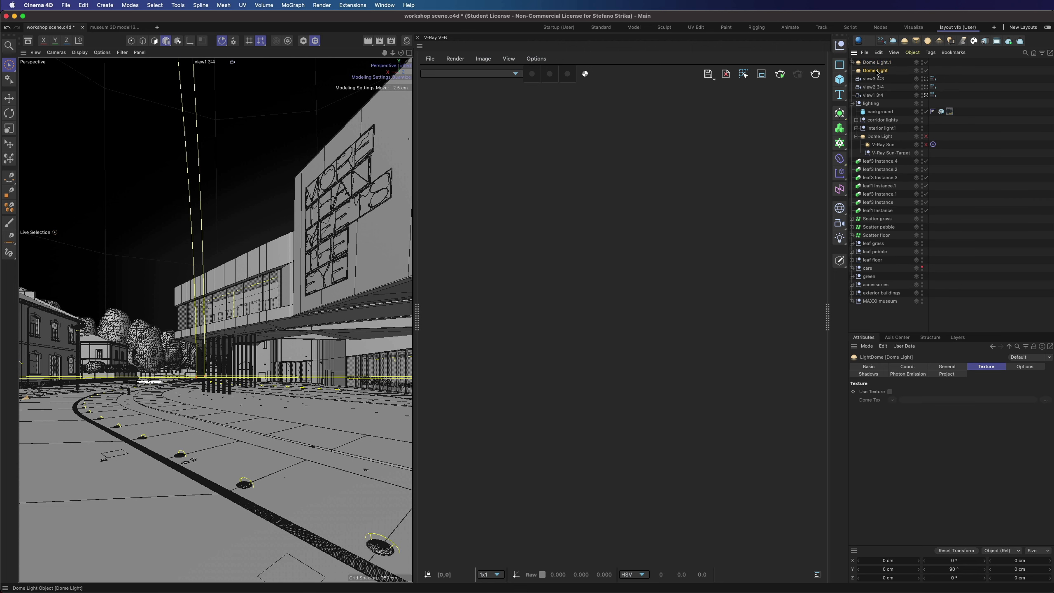
key(Delete)
Step: Switch the viewport display from wireframe lines to shaded materials
click(102, 52)
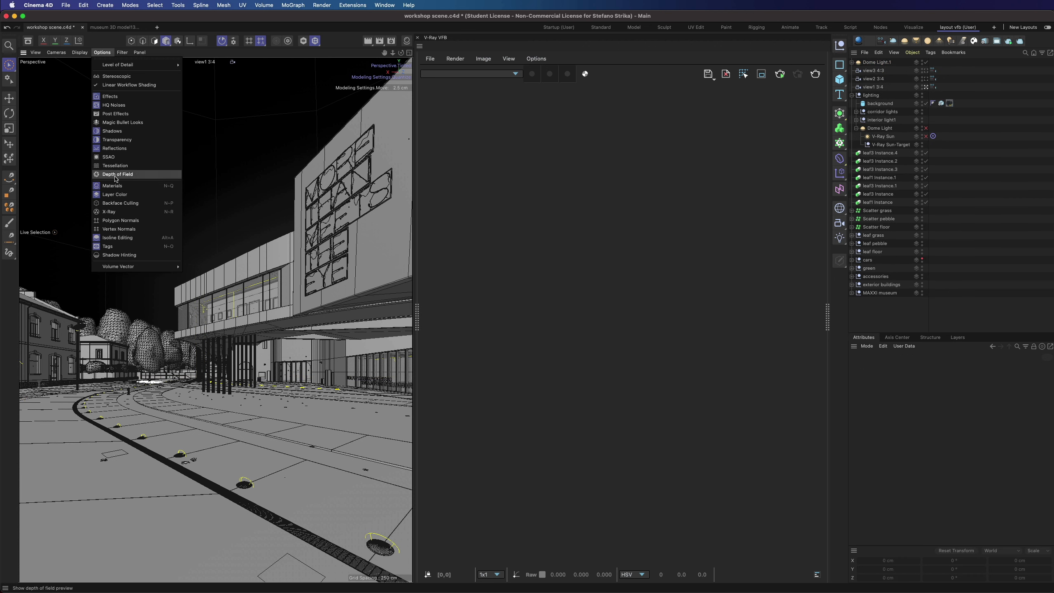
click(79, 52)
click(84, 63)
Step: Load overcast low res.hdr as the texture of Dome Light.1
click(856, 63)
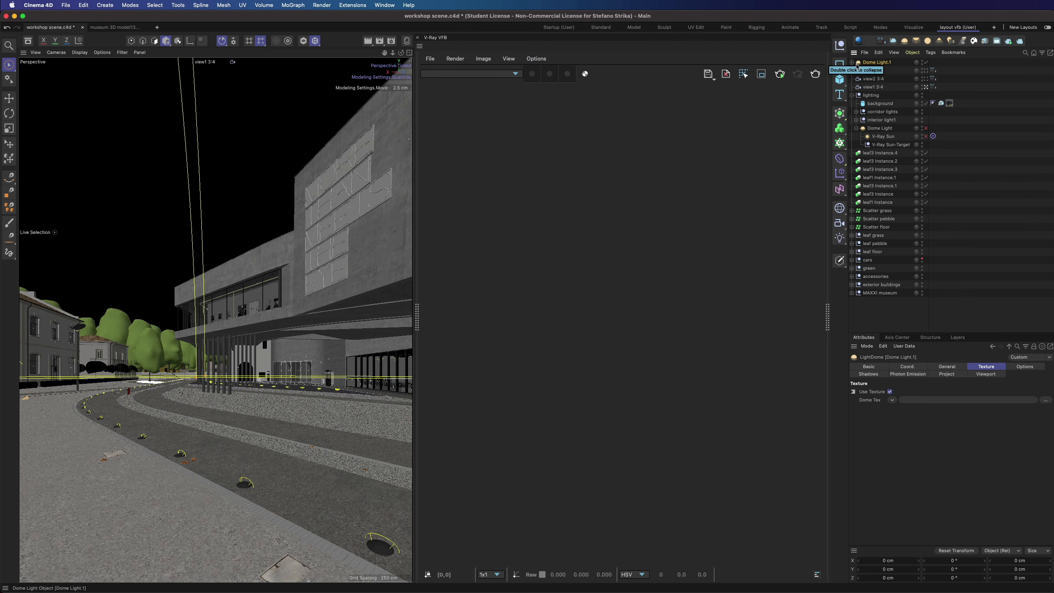
click(905, 400)
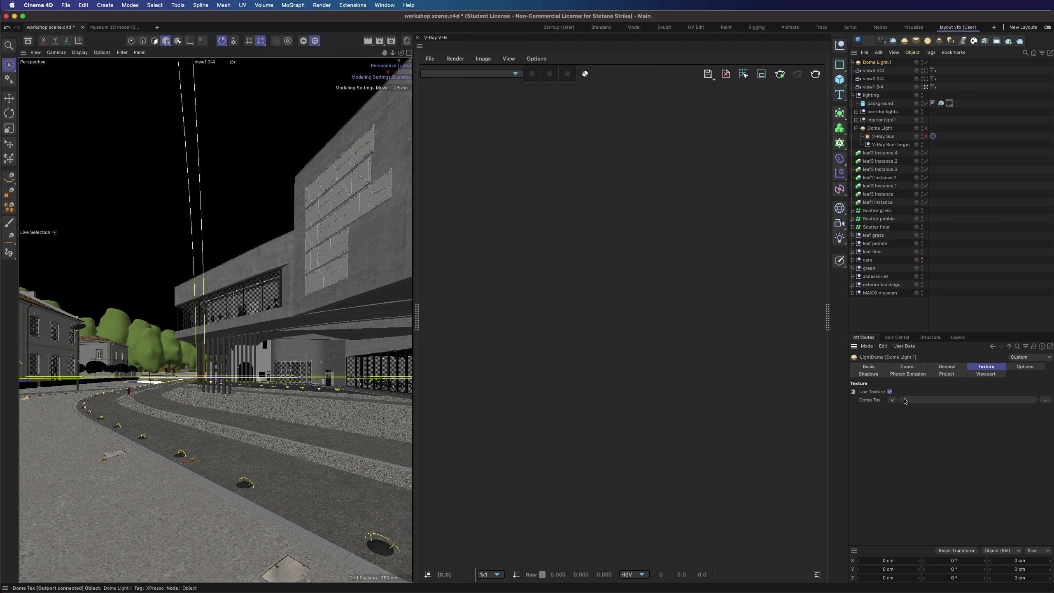
scroll(730, 234, down, 10)
double_click(730, 105)
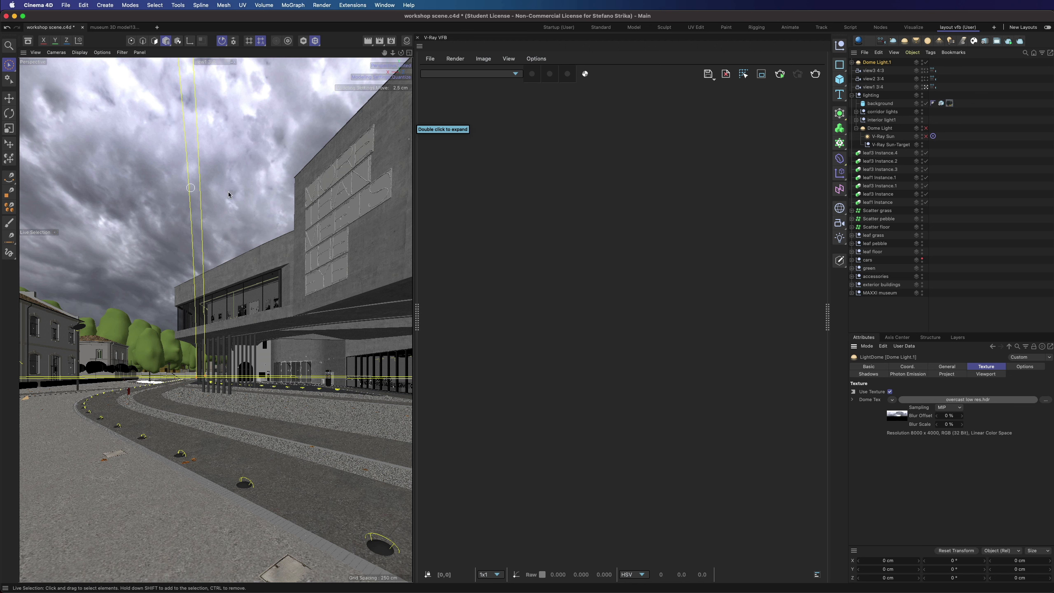
Step: Set the dome light's viewport brightness to about 80 % and keep its custom rotation at 0°
click(986, 374)
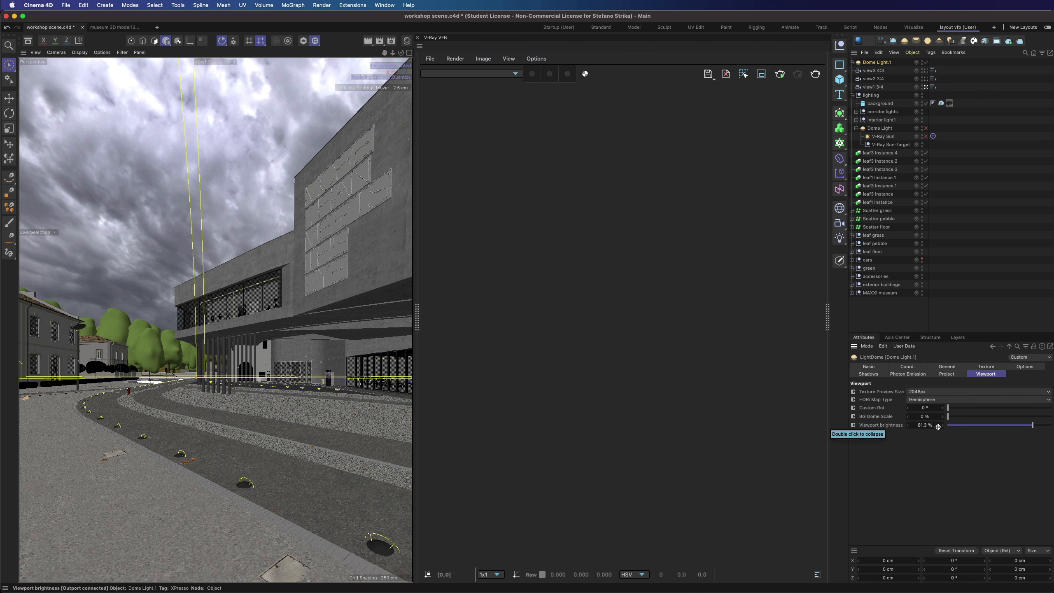
mouse_move(1033, 427)
mouse_down()
mouse_move(954, 434)
mouse_move(1032, 427)
mouse_up()
mouse_move(950, 408)
mouse_down()
mouse_move(972, 411)
mouse_move(932, 414)
mouse_up()
Step: Rename the dome light as HDR - Overcast and move it into the lighting group
double_click(879, 61)
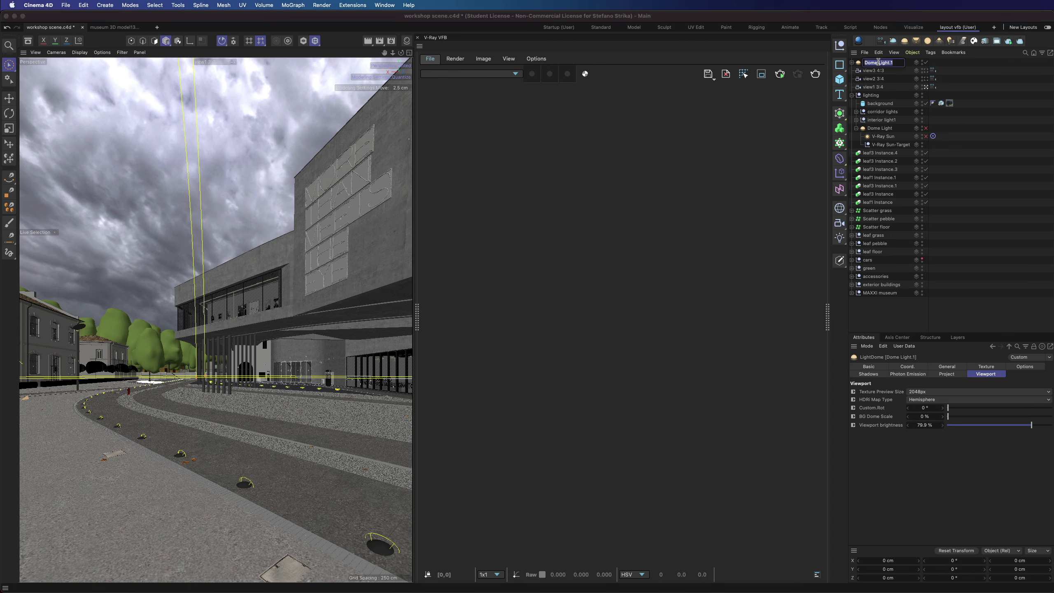
text(HDR - Overcast)
key(Return)
drag(876, 62, 875, 101)
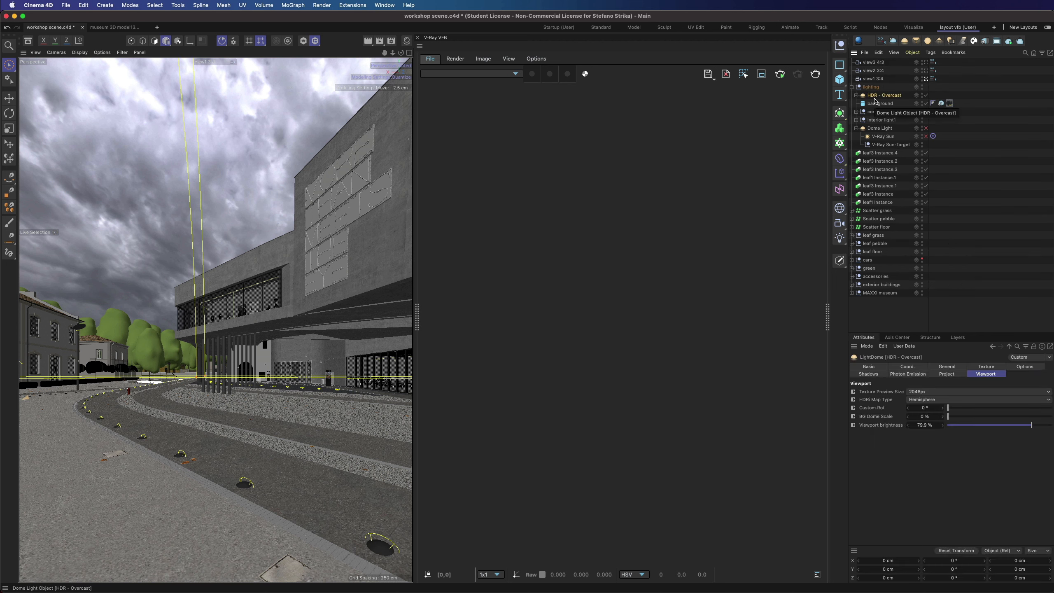
click(852, 87)
Step: Duplicate the view1 3:4 camera and name the copy view4 3:4
click(873, 79)
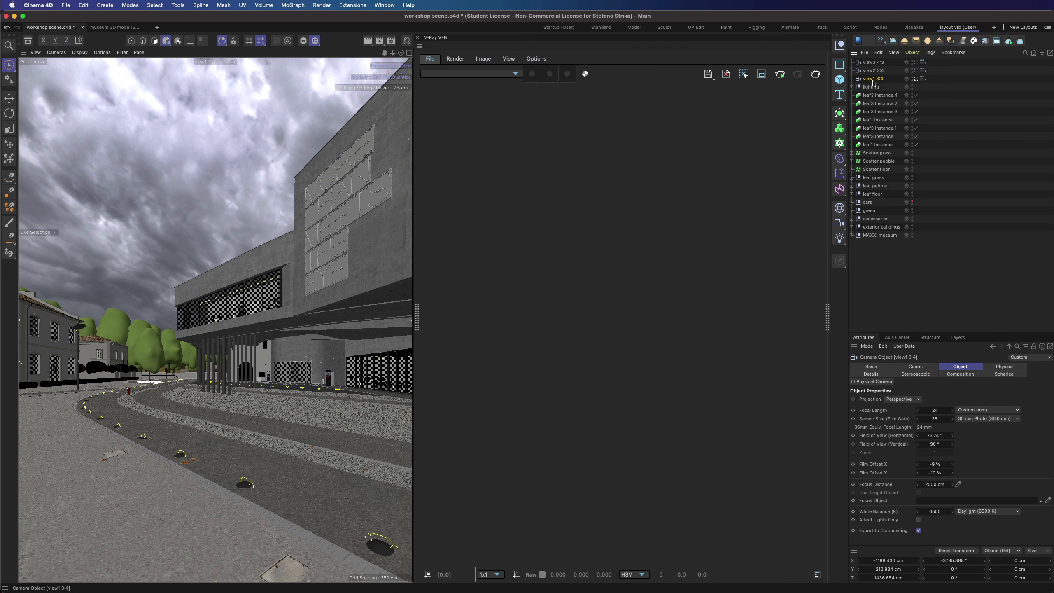
key(super+c)
key(super+v)
double_click(878, 62)
drag(874, 62, 895, 62)
text(4)
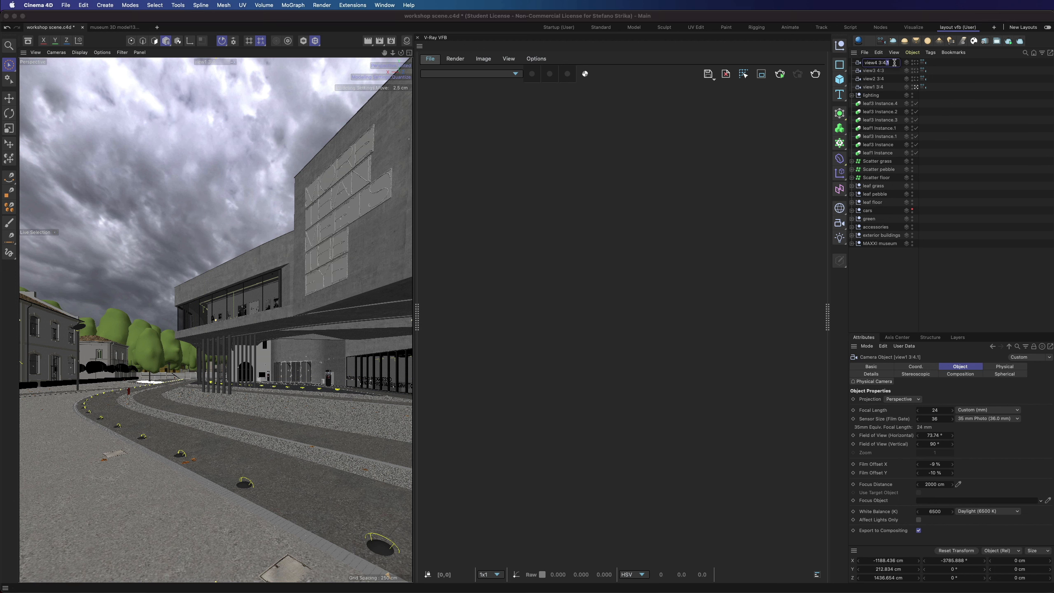
key(BackSpace)
key(Return)
Step: Start an interactive V-Ray render and reframe the view4 3:4 camera on the museum facade
click(780, 74)
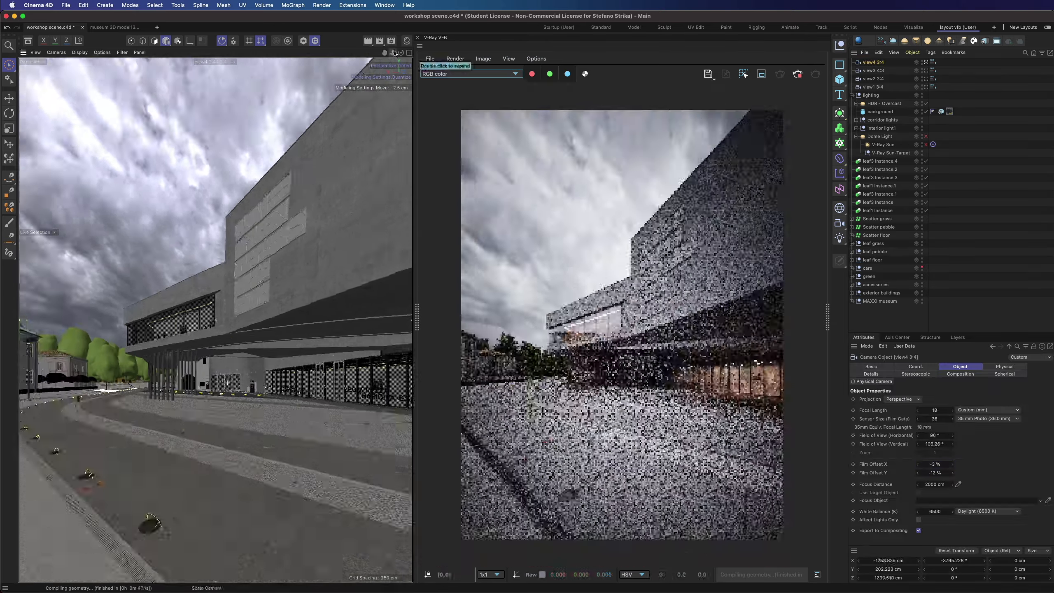
alt+right_drag(216, 383, 216, 383)
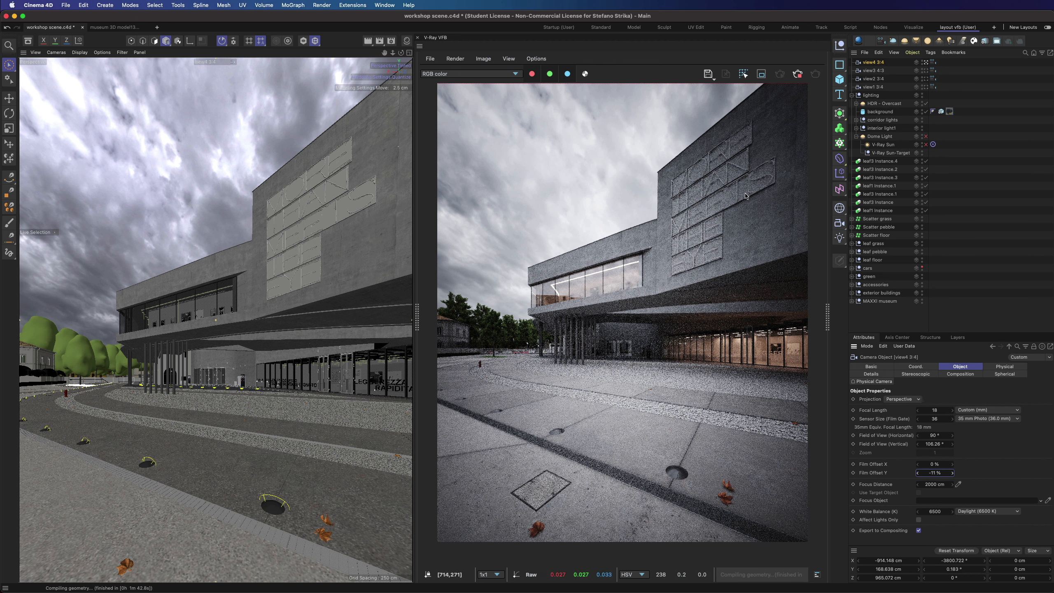
Step: Open the neon tube material and examine its diffuse, self-illumination and reflection settings
click(407, 42)
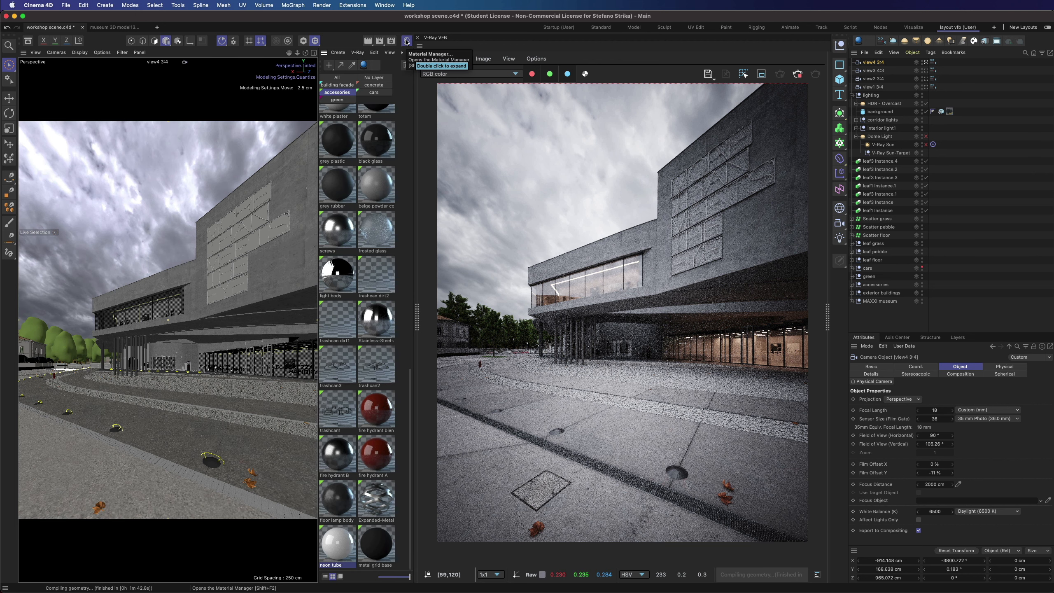
double_click(337, 542)
drag(411, 288, 252, 150)
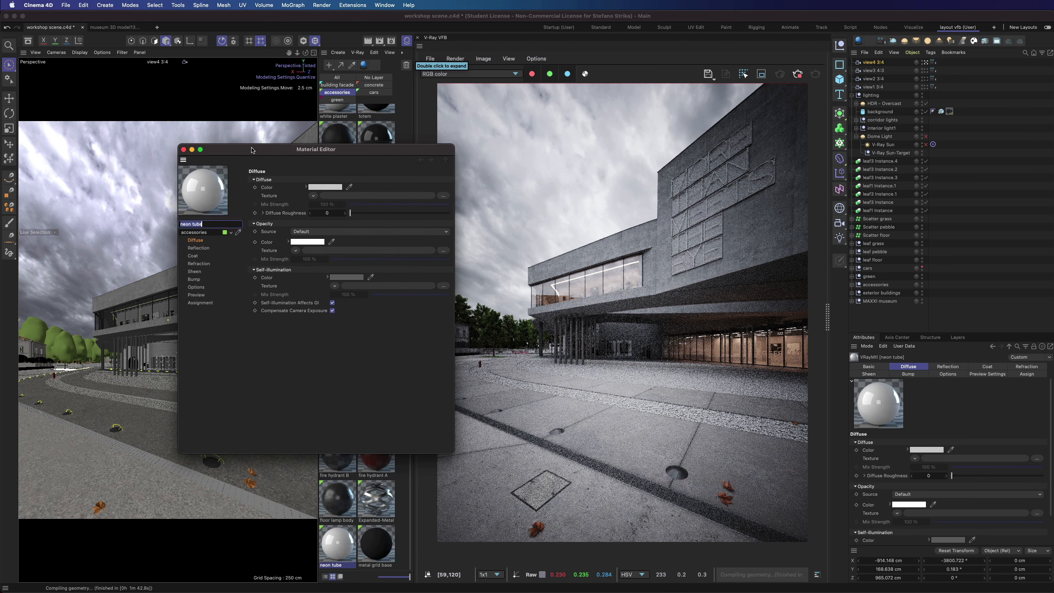
click(205, 248)
click(200, 240)
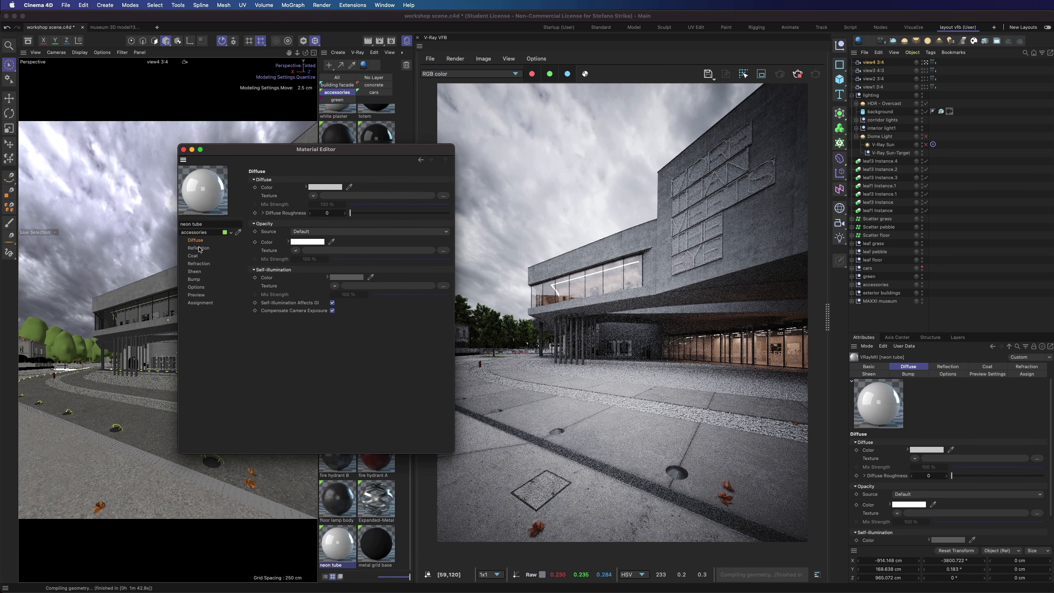
click(306, 188)
click(199, 249)
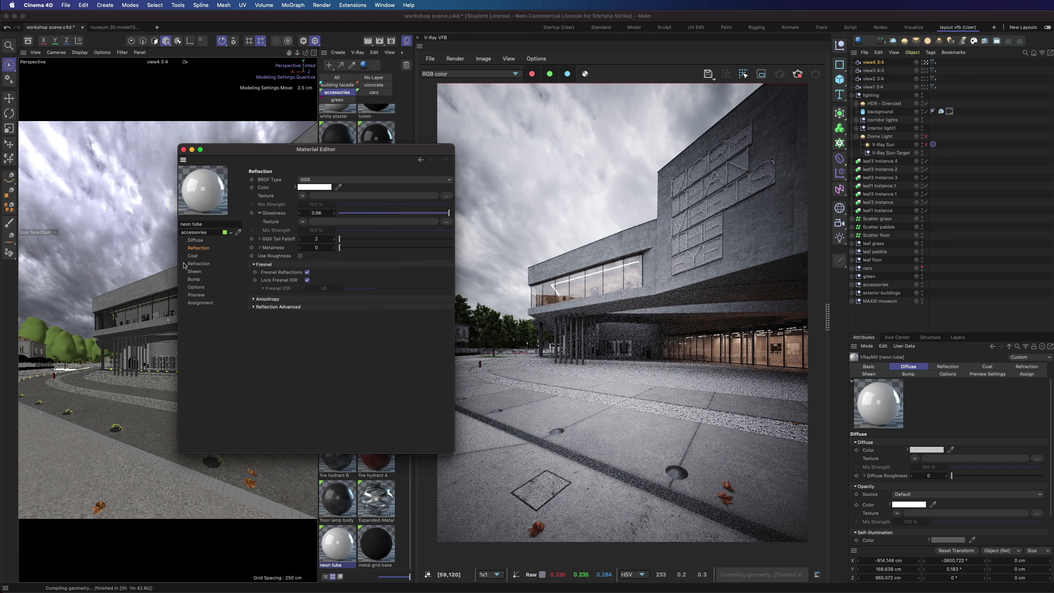
click(200, 241)
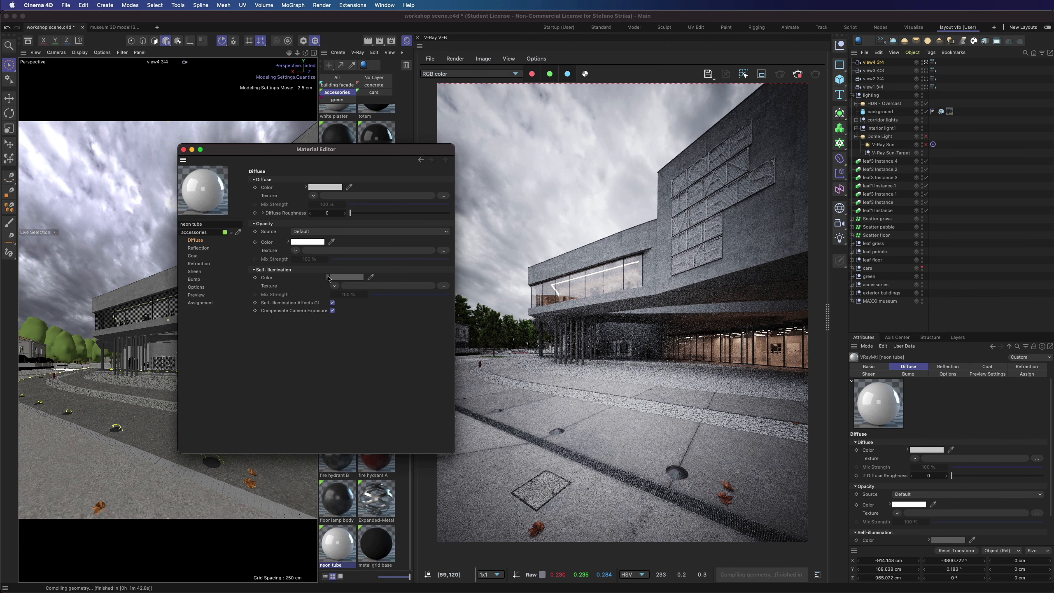
Step: Set the neon tube material's self-illumination color to white and leave the material editor
click(357, 278)
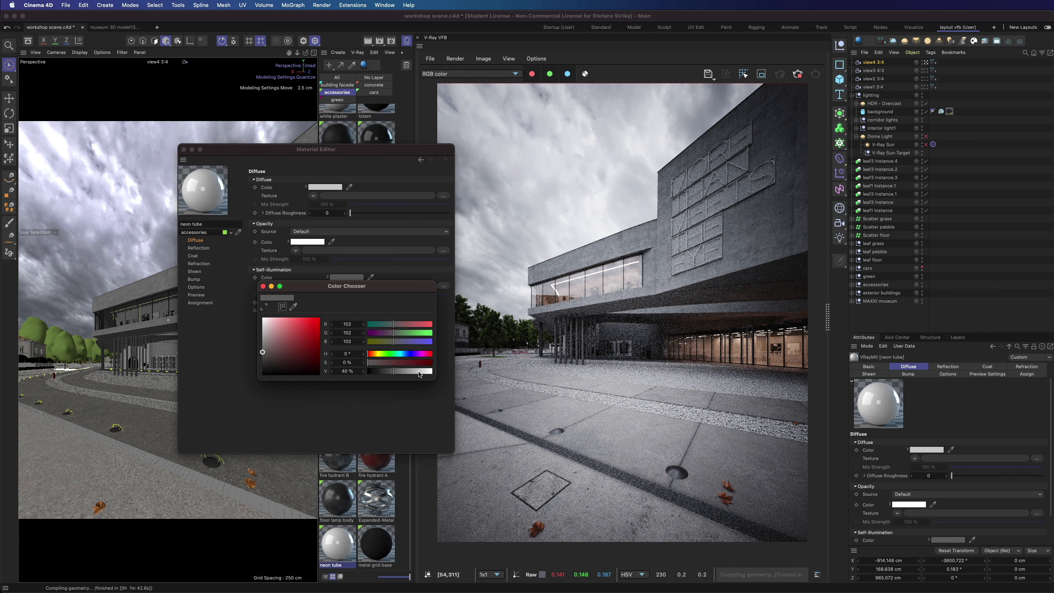
drag(393, 372, 432, 371)
click(751, 139)
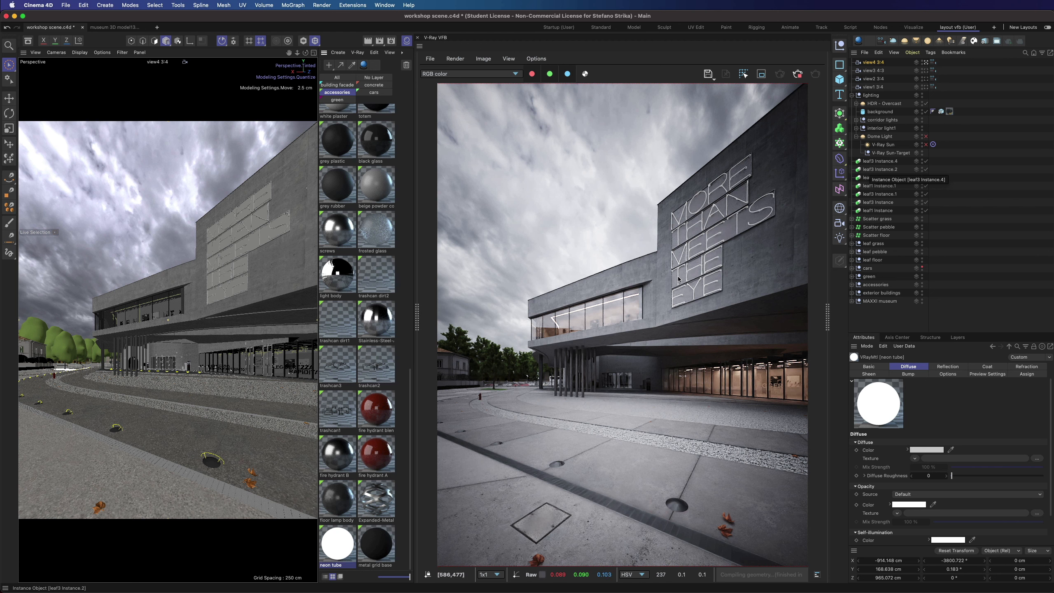
Step: Duplicate the view4 3:4 camera, look through the copy and reframe it as a close-up of the neon lettering
ctrl+drag(874, 62, 856, 60)
click(926, 62)
click(407, 40)
drag(393, 53, 467, 60)
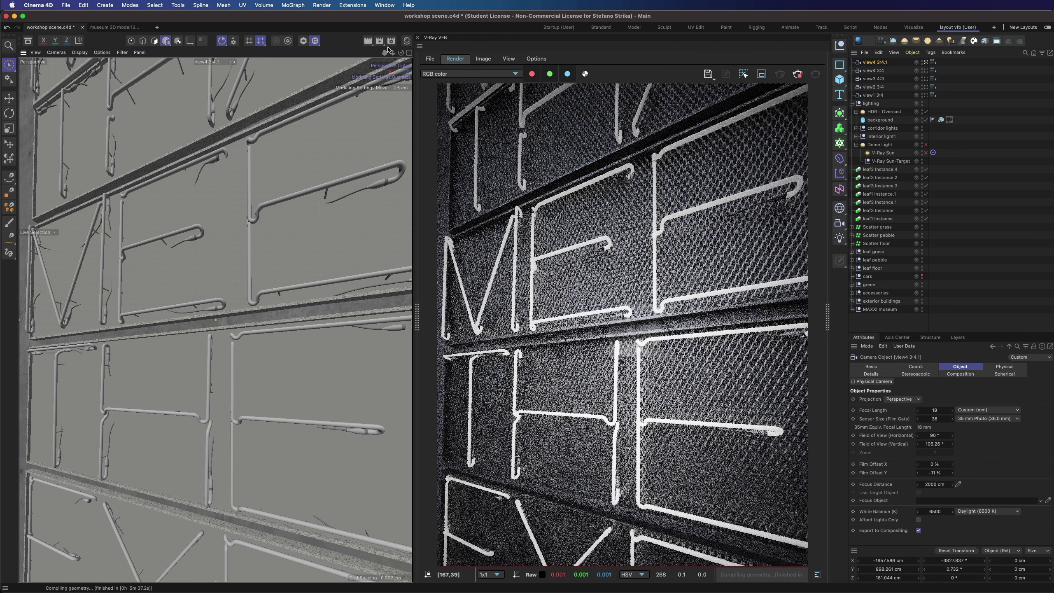
Step: Bring back the material list, check the available V-Ray material types and select the neon tube material
click(407, 40)
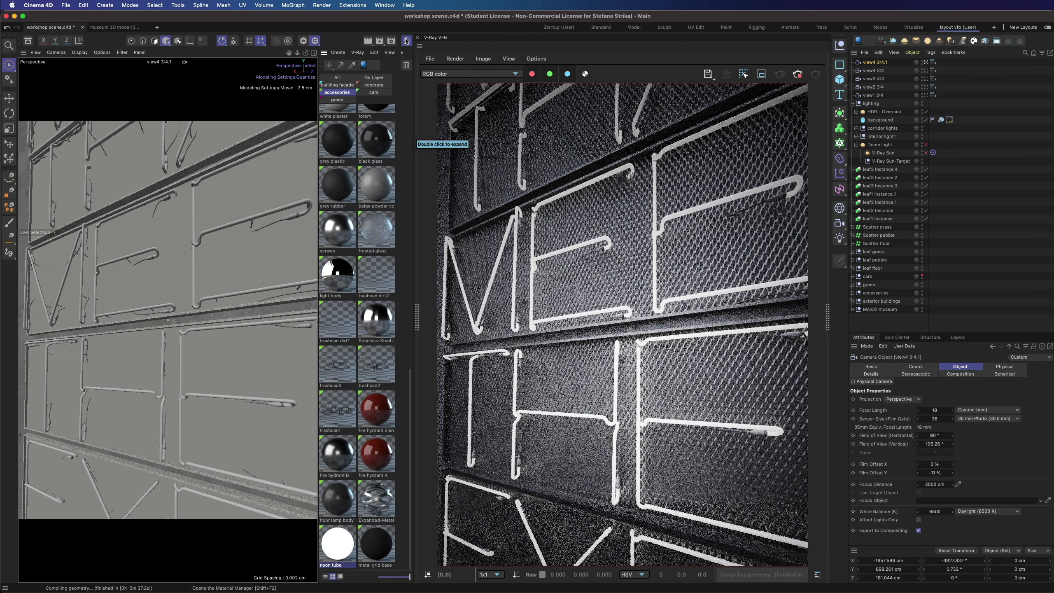
click(358, 53)
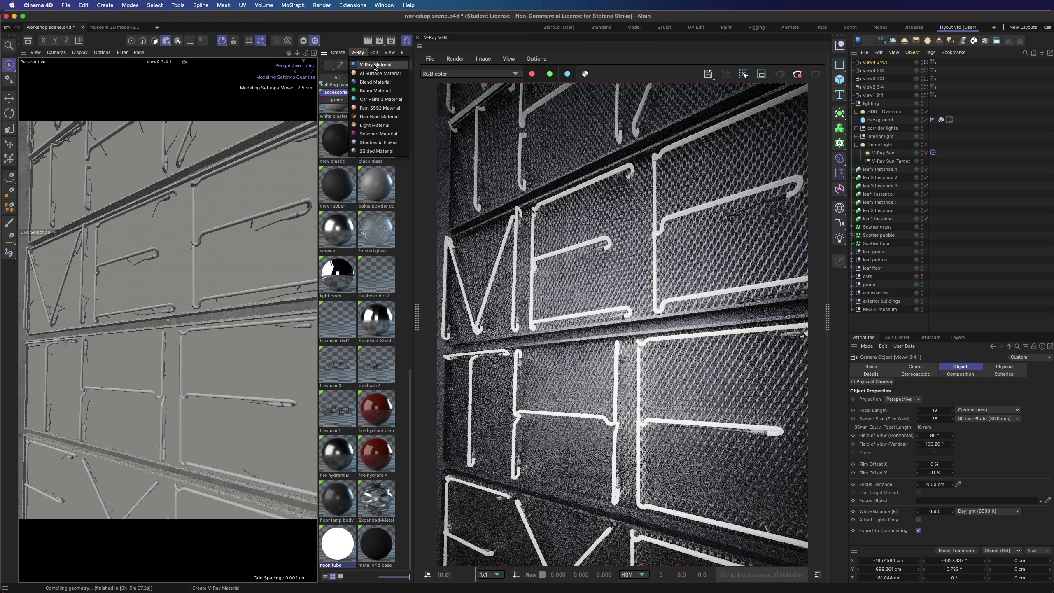
click(338, 549)
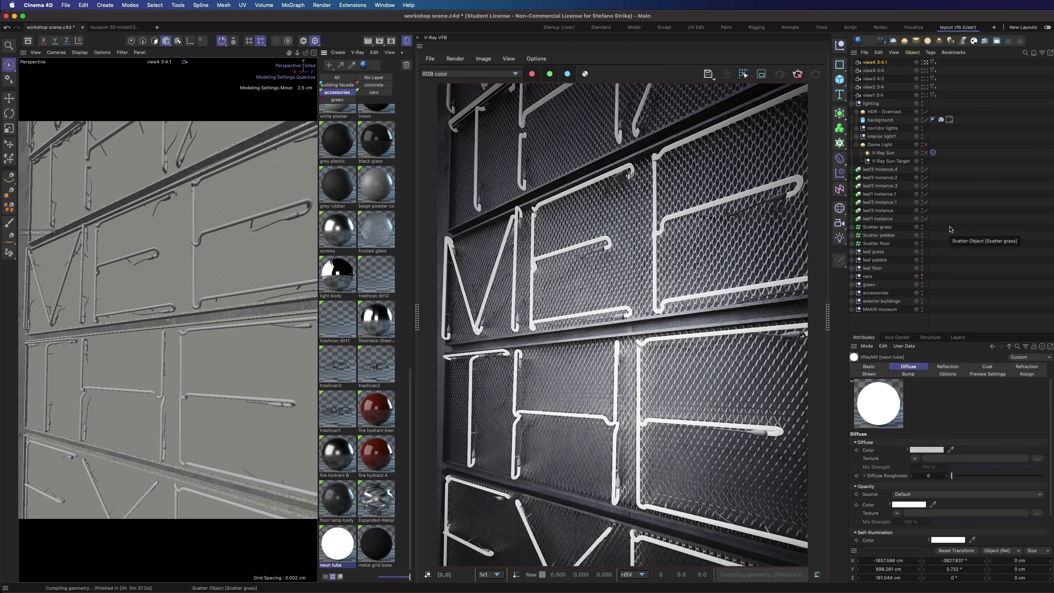
Step: Raise the frame buffer's exposure correction to 0.221 and return to the full render image
click(815, 74)
click(715, 131)
drag(729, 258, 732, 259)
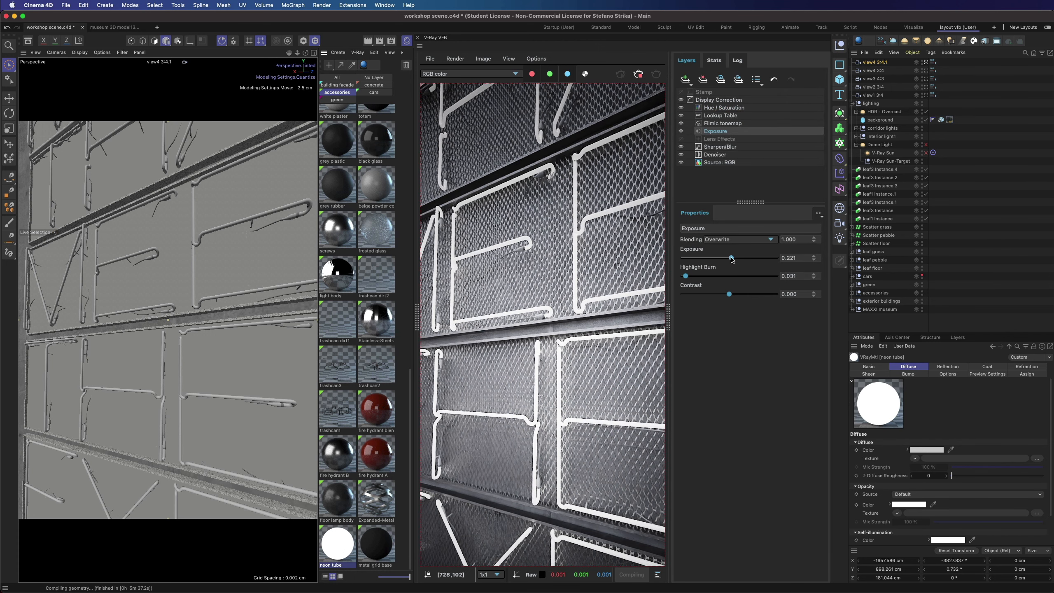
drag(669, 316, 789, 316)
scroll(664, 347, down, 1)
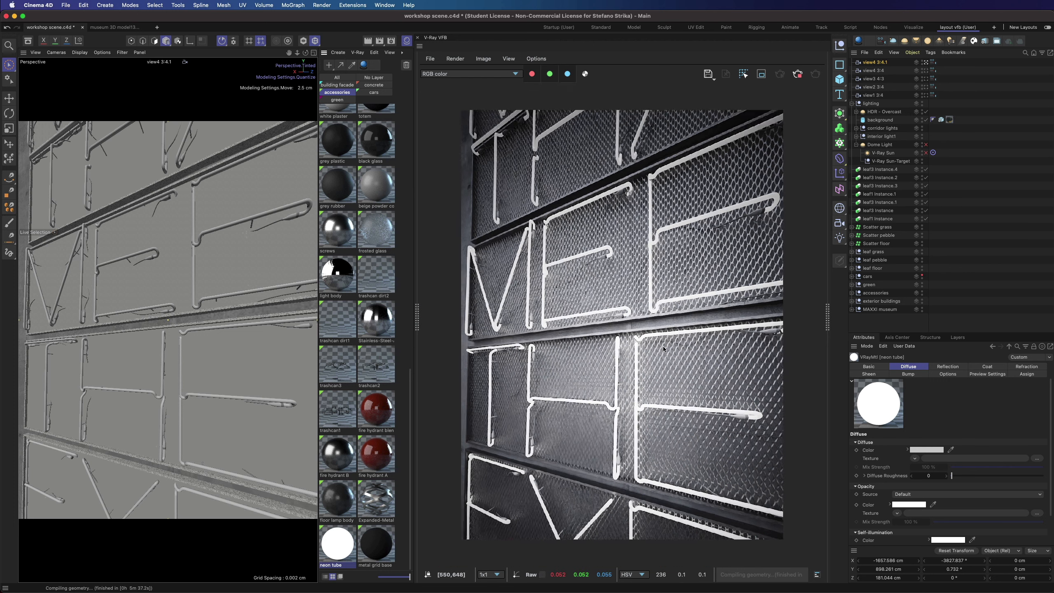
scroll(663, 346, up, 1)
Step: Rename the duplicated close-up camera as view5 3:4
double_click(874, 62)
key(BackSpace)
key(BackSpace)
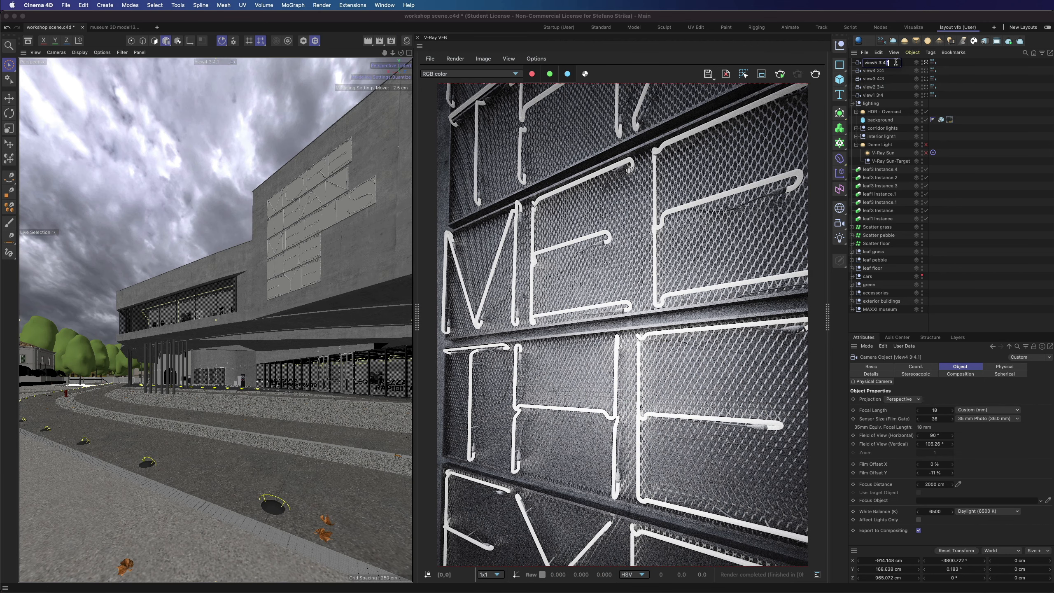
click(173, 131)
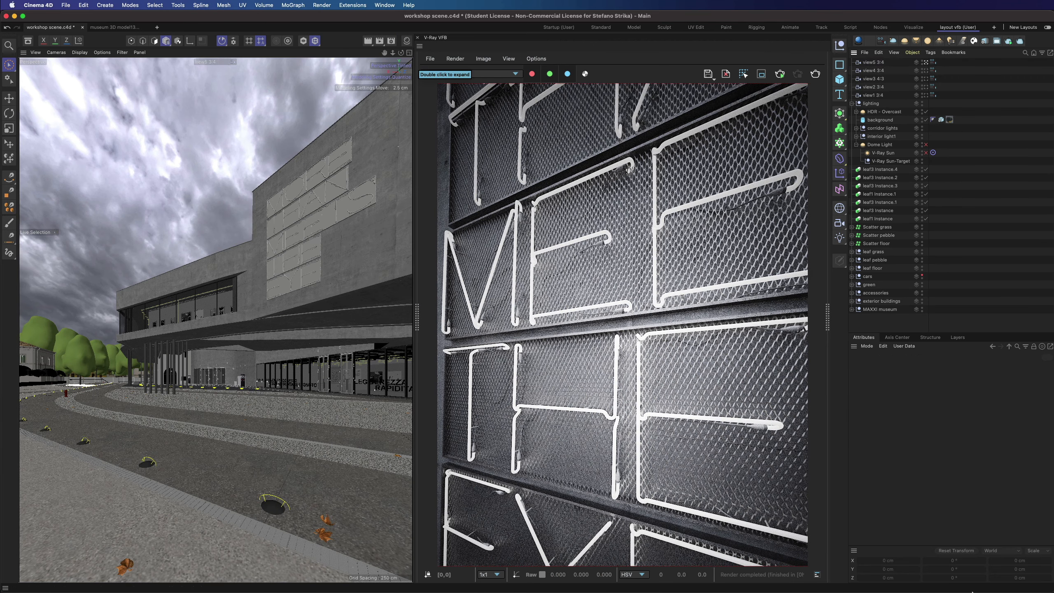
Step: Switch to Photoshop to examine the foggy HDR sky image, then return to Cinema 4D
click(846, 575)
click(9, 264)
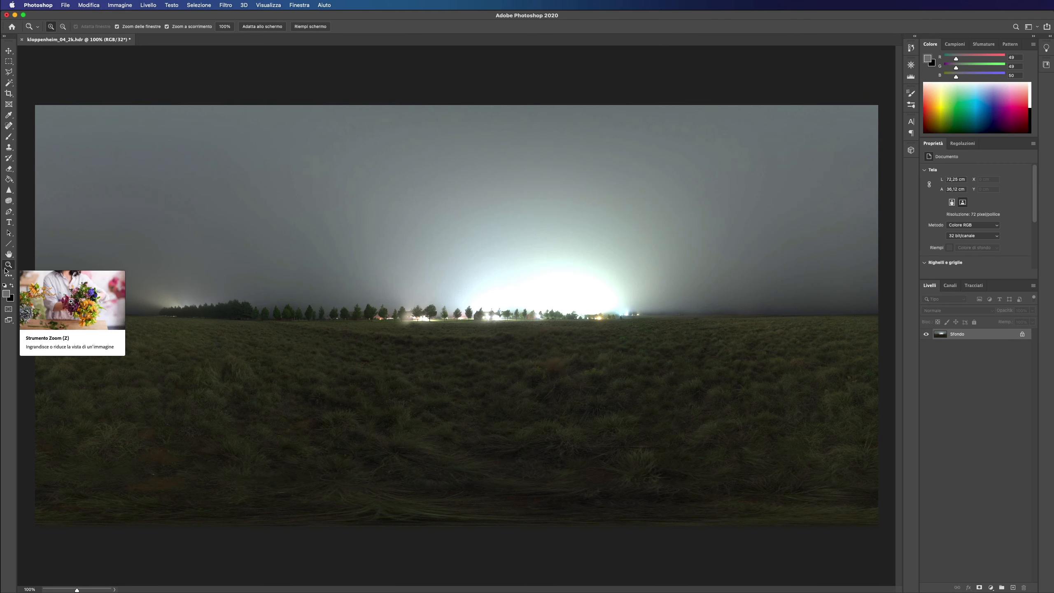
click(673, 337)
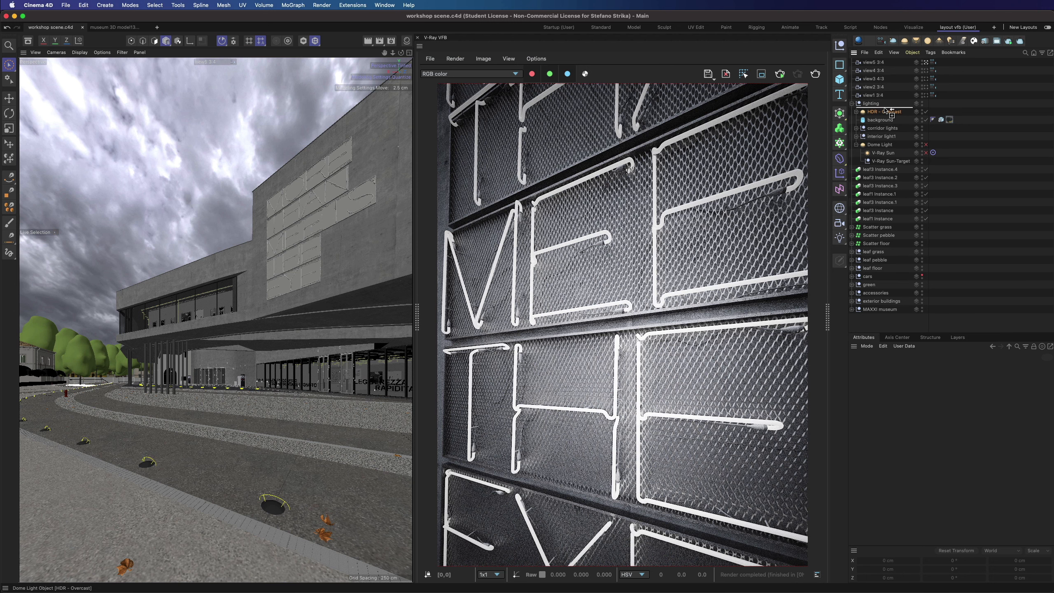
Step: Duplicate the HDR - Overcast dome light in the lighting group and name the copy HDR - Fog
click(906, 116)
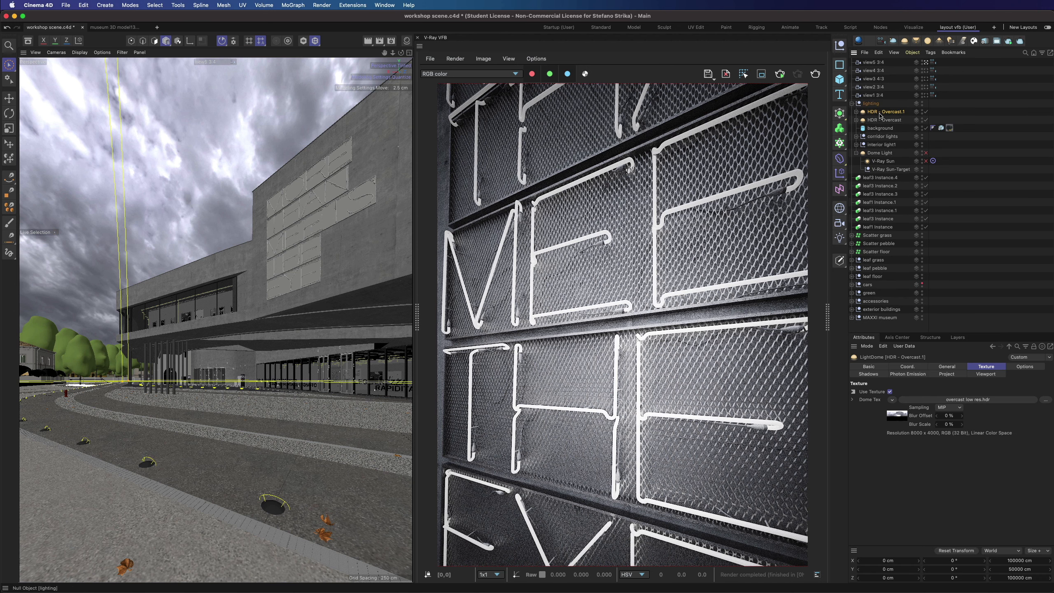
double_click(885, 113)
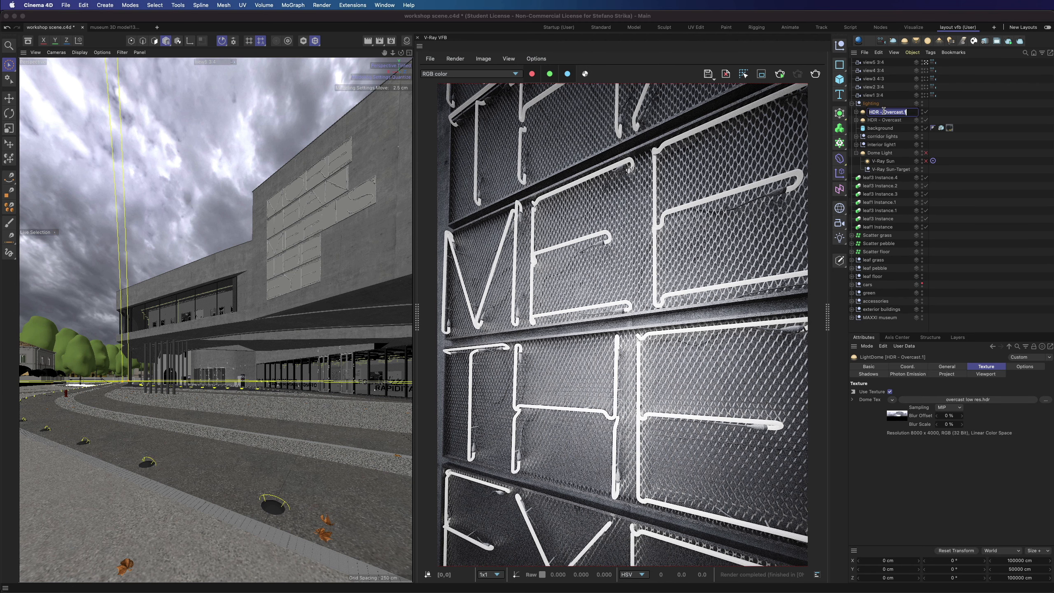
drag(884, 112, 926, 107)
text(Fog)
key(Return)
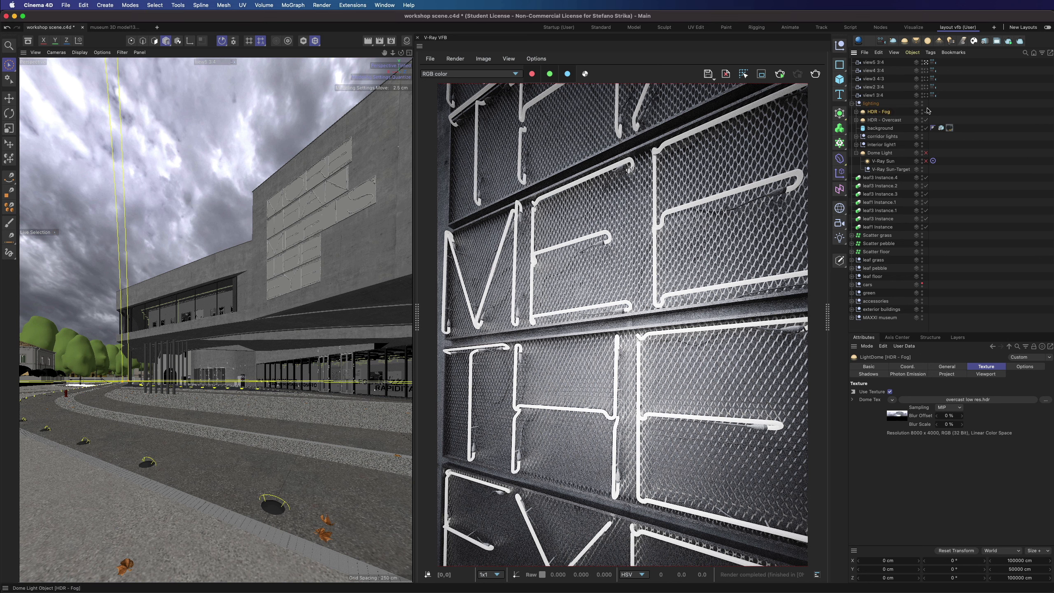
Step: Disable the HDR - Overcast dome light and select the HDR - Fog dome light
click(926, 120)
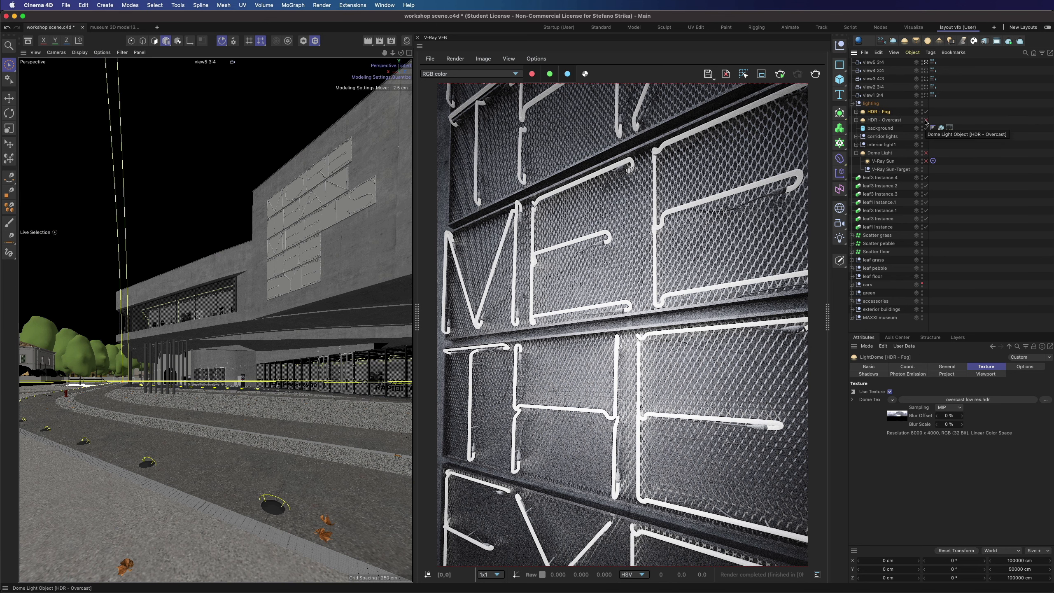
click(950, 106)
click(885, 112)
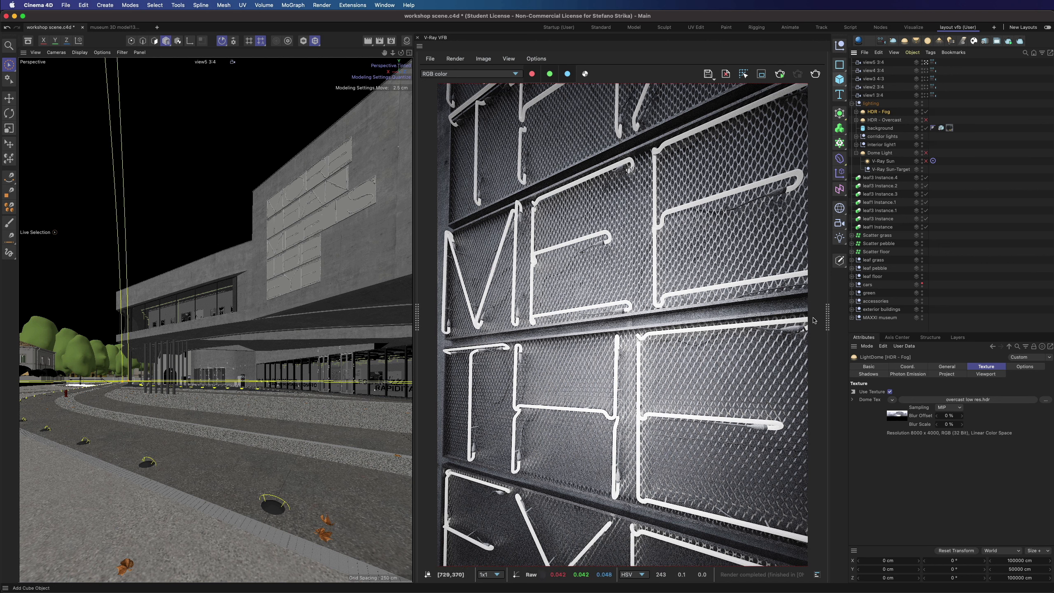
Step: Load kloppenheim_04_2k.hdr from the tex folder as the HDR - Fog dome texture and place the light below HDR - Overcast
click(963, 399)
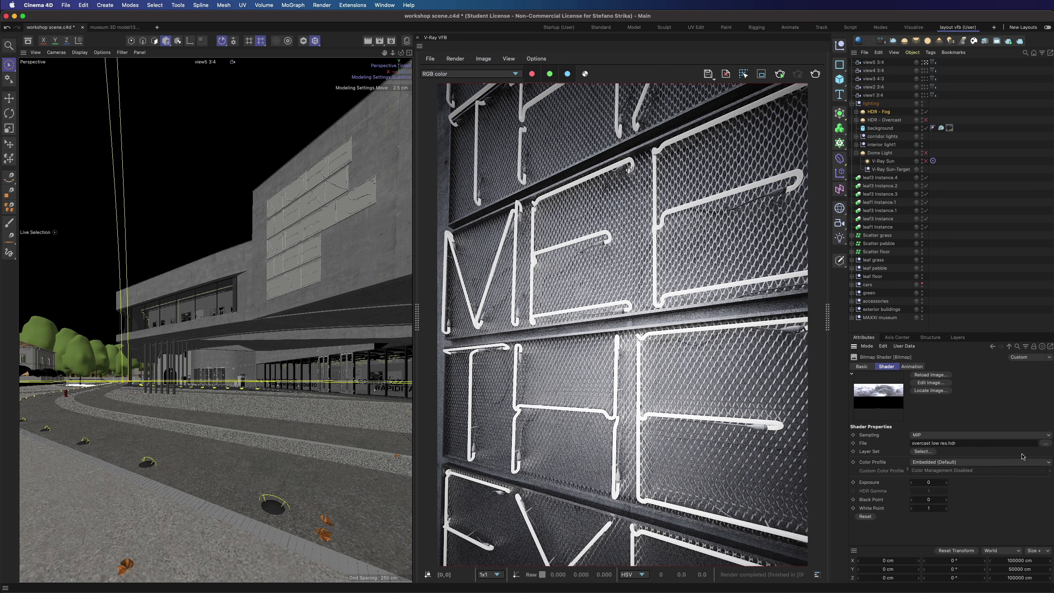
click(880, 113)
click(957, 404)
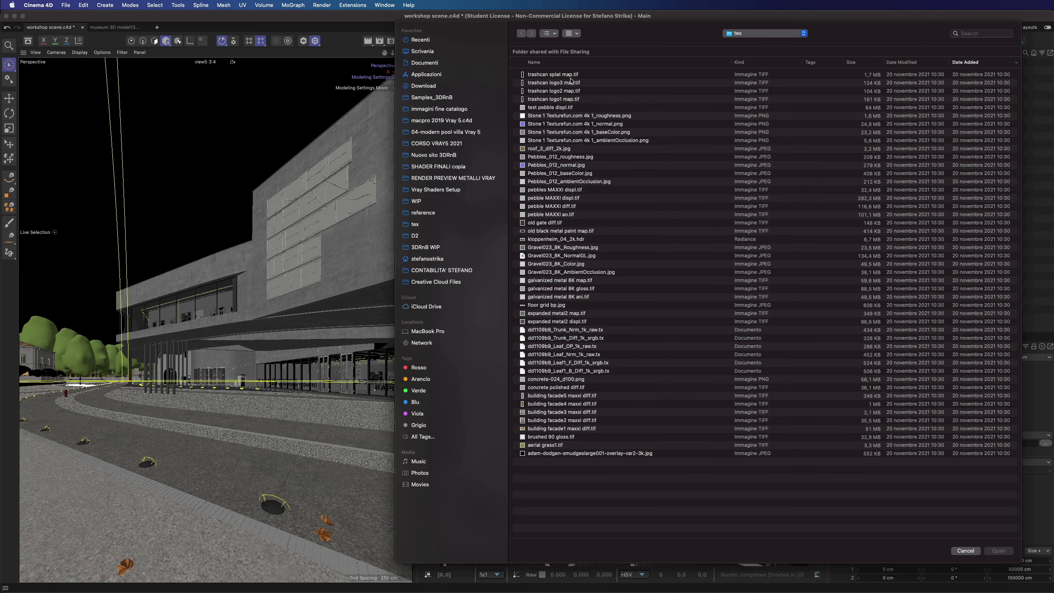
click(438, 222)
click(543, 75)
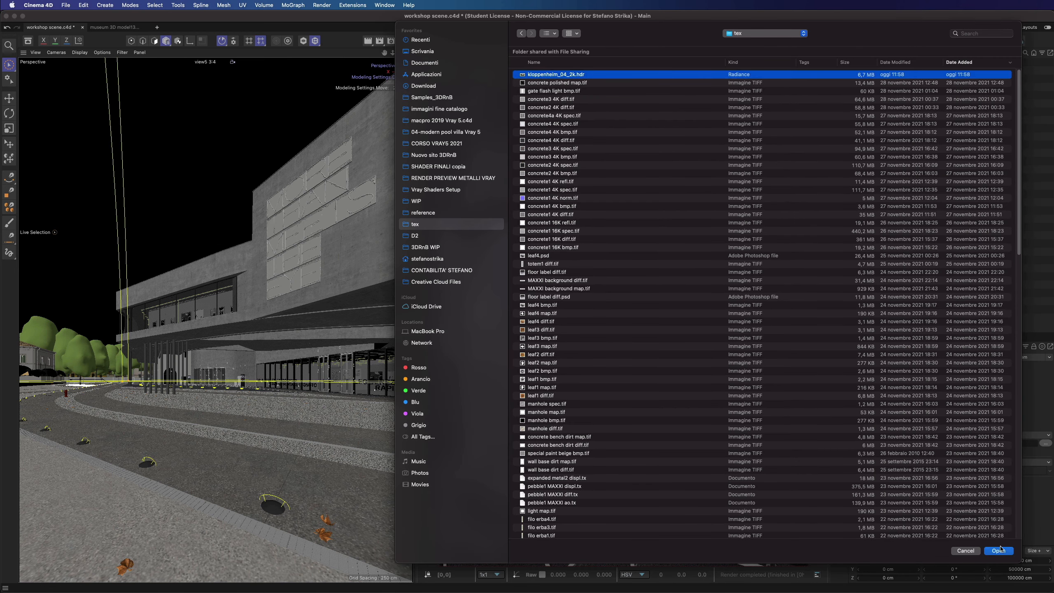
click(999, 550)
click(959, 179)
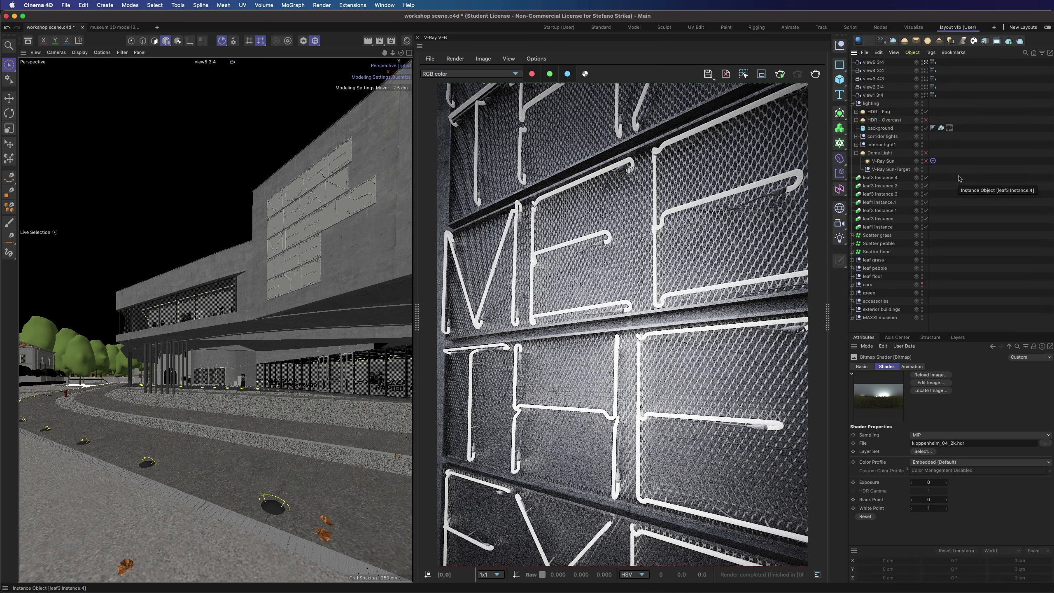
drag(875, 112, 876, 123)
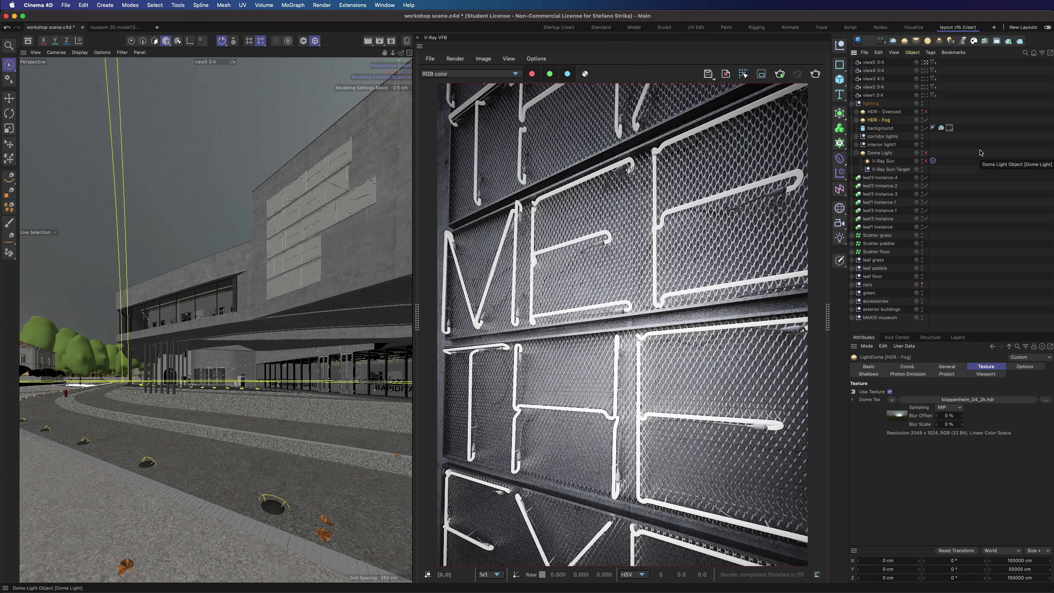
Step: Set the HDR - Fog dome light's custom rotation to 127°
click(944, 367)
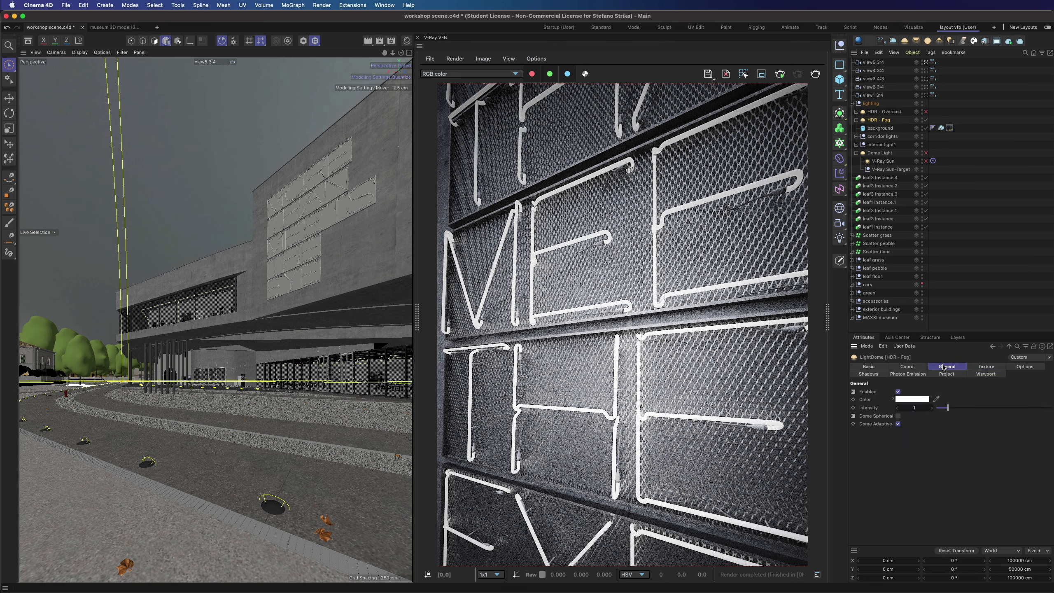
click(987, 375)
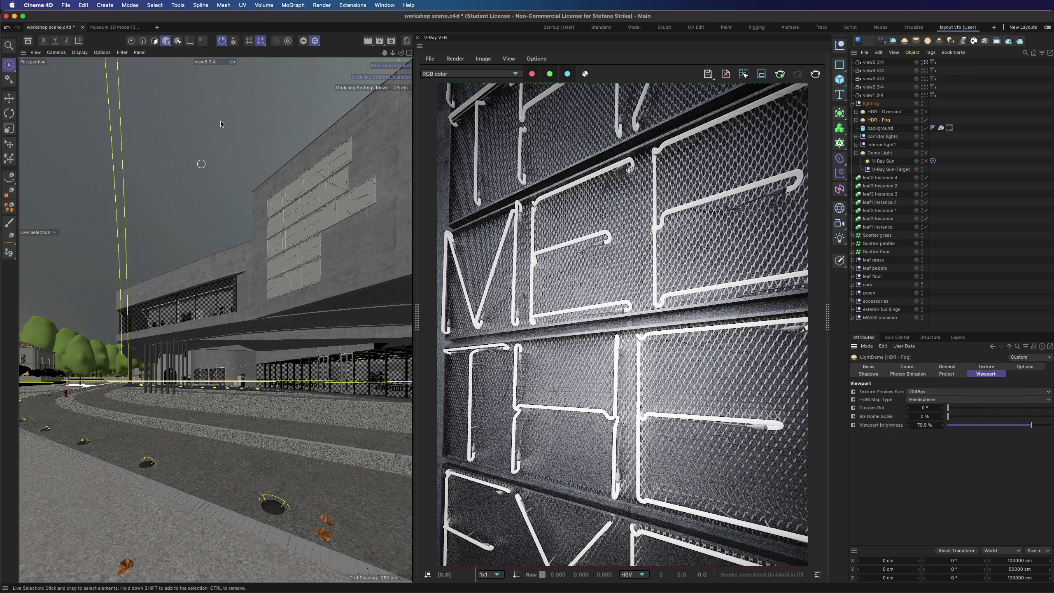
drag(948, 408, 985, 410)
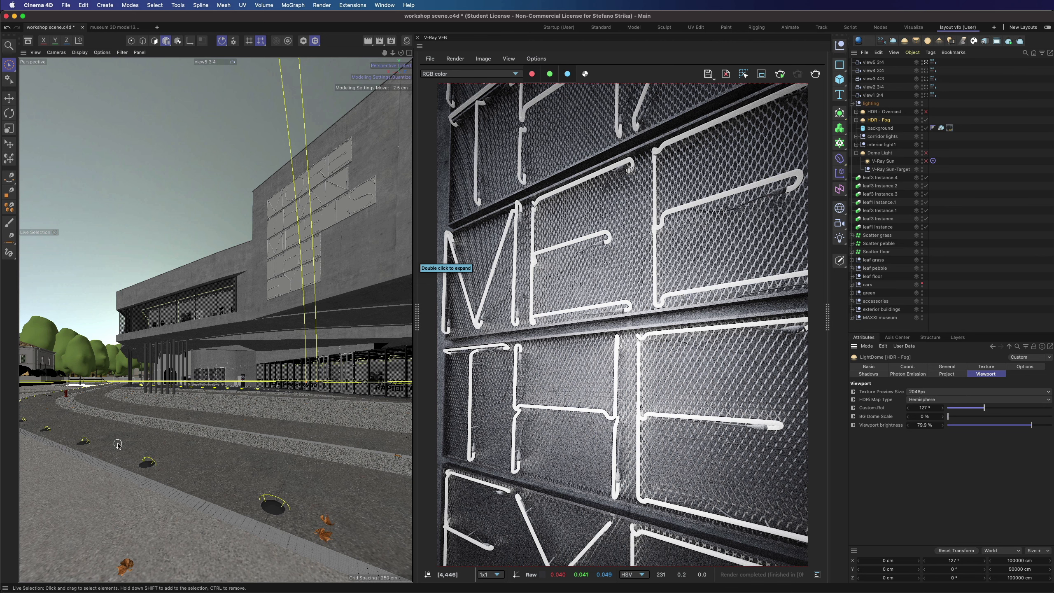
Step: Start an interactive V-Ray render, set the HDR - Fog dome intensity to 0.5 and save the scene
click(780, 73)
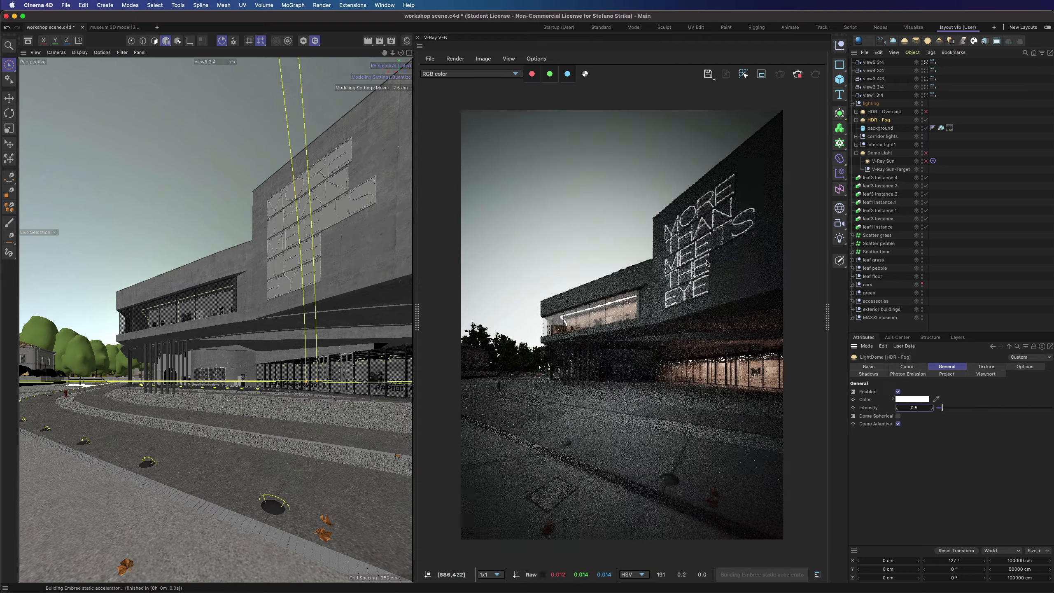
key(super+s)
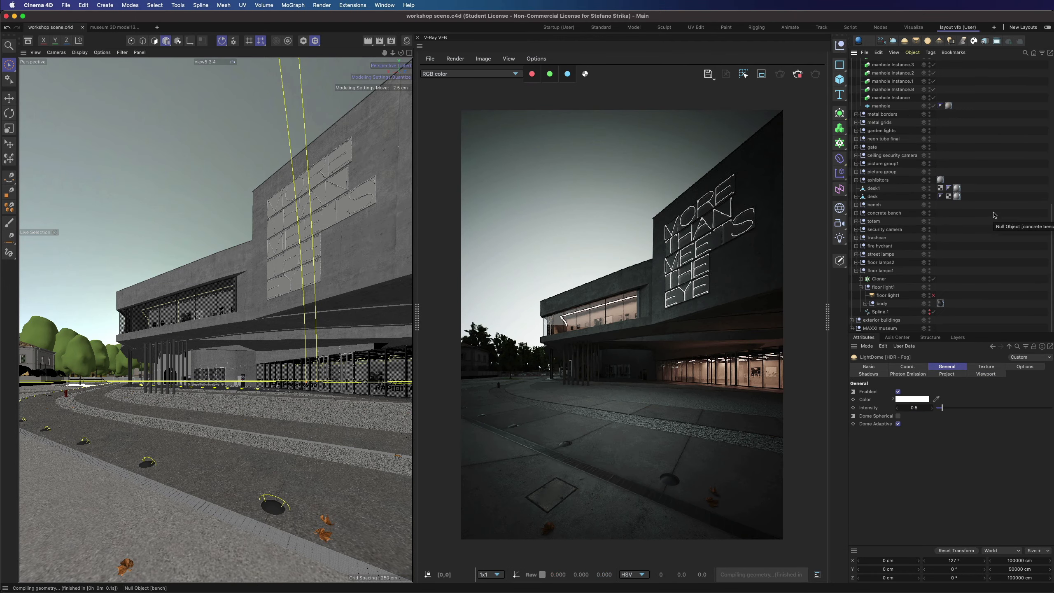
Step: Enable the floor light1 rectangle light inside the floor lamps1 group and save the scene
scroll(607, 392, up, 1)
scroll(863, 166, up, 6)
click(856, 178)
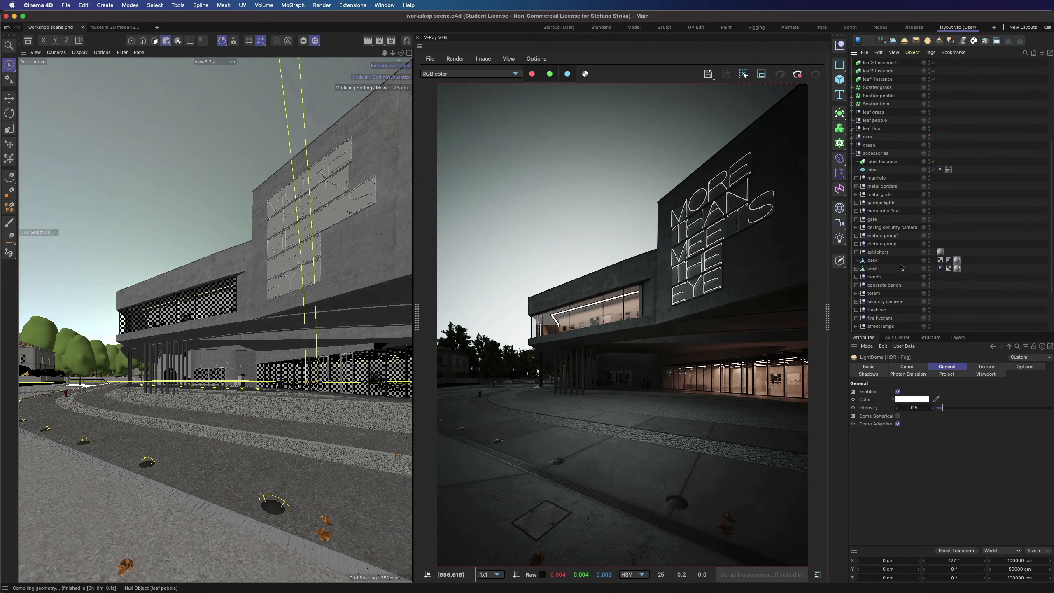
scroll(877, 185, down, 3)
click(934, 296)
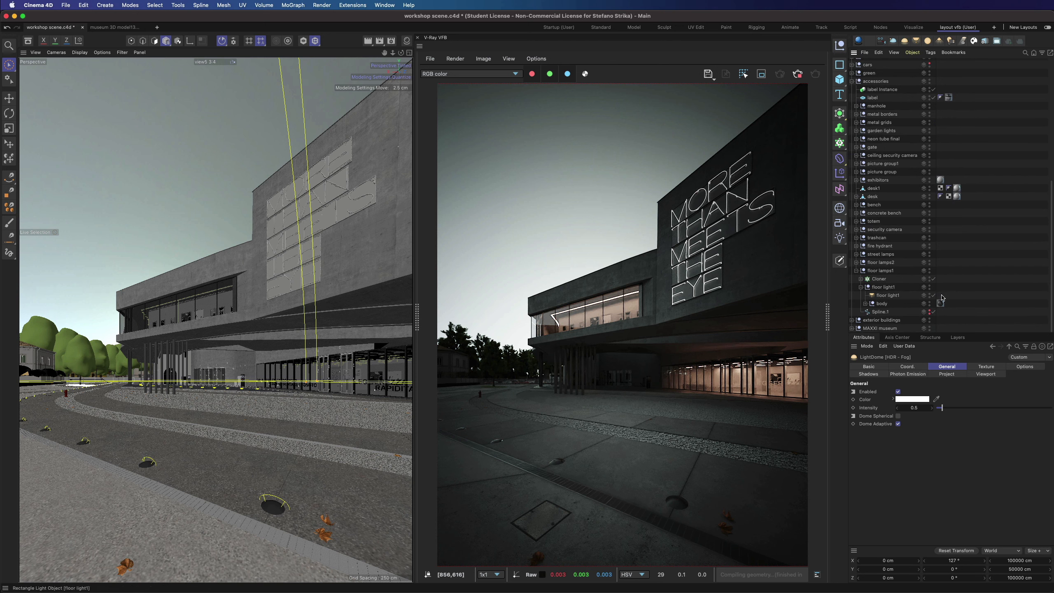
key(super+s)
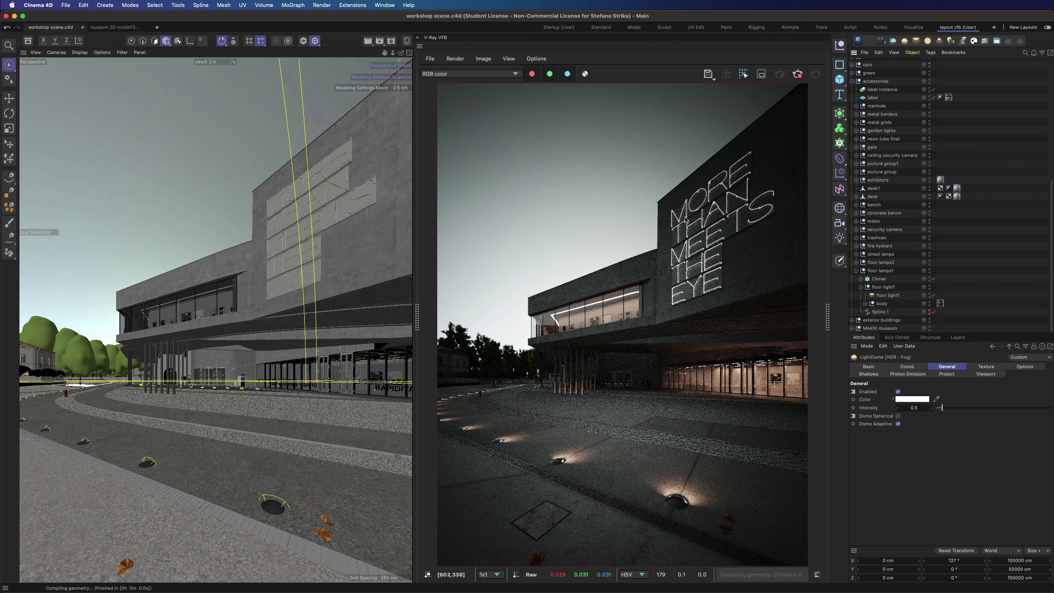
Step: Open the V-Ray Light Lister and disable interior light1 0 and all the Rectangle Light interior lights
click(951, 41)
drag(1008, 34, 115, 117)
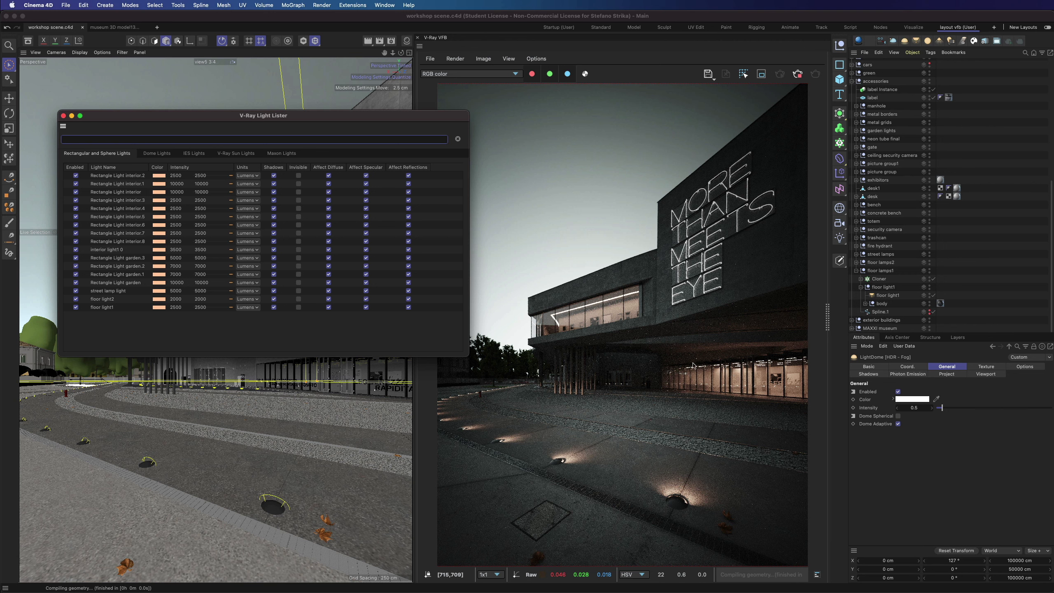
click(75, 250)
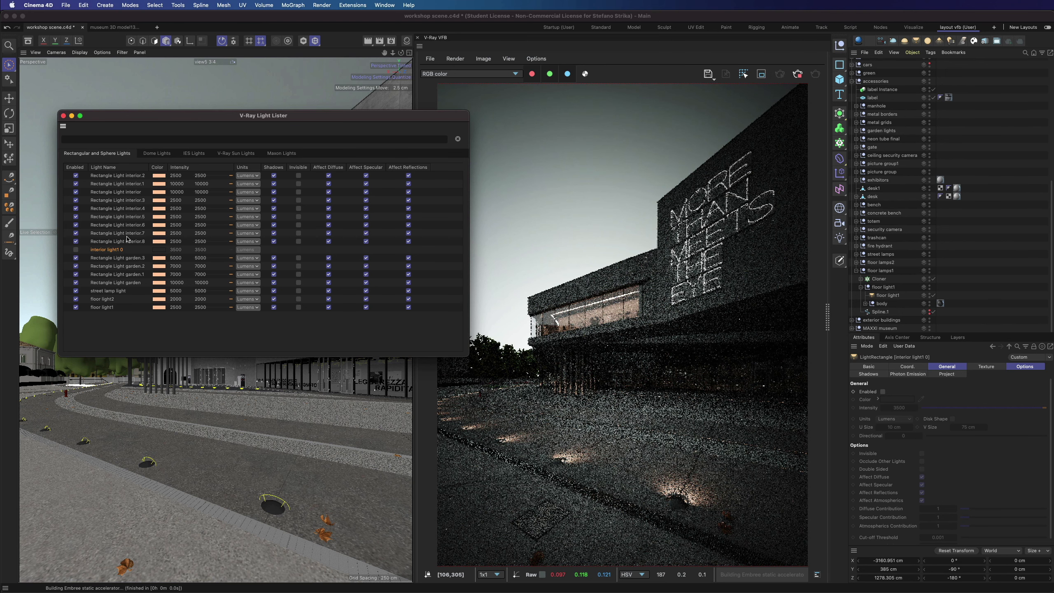
click(75, 241)
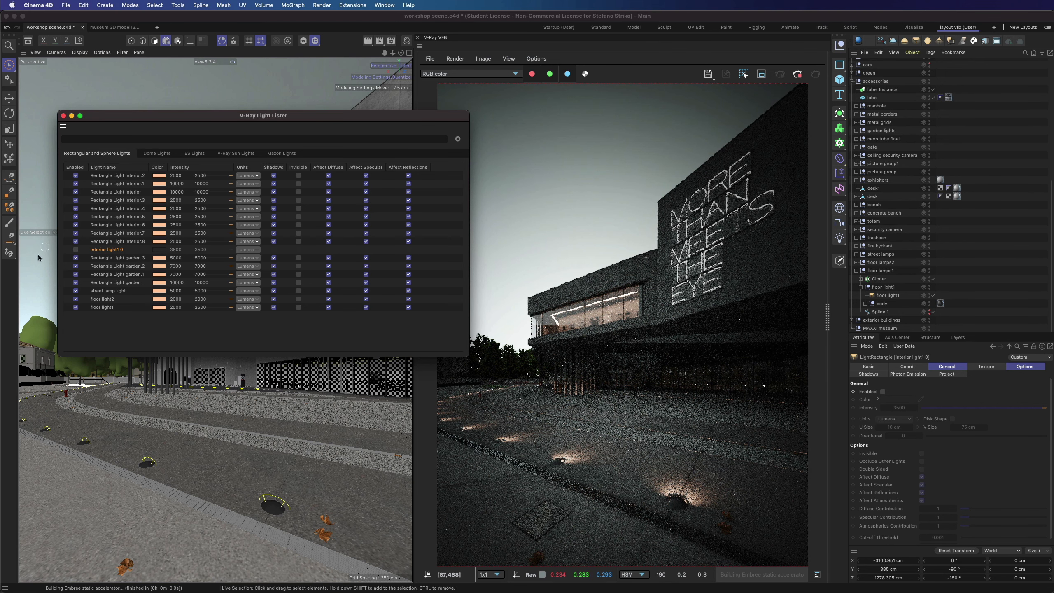
click(75, 233)
click(76, 225)
click(75, 217)
click(75, 208)
click(75, 200)
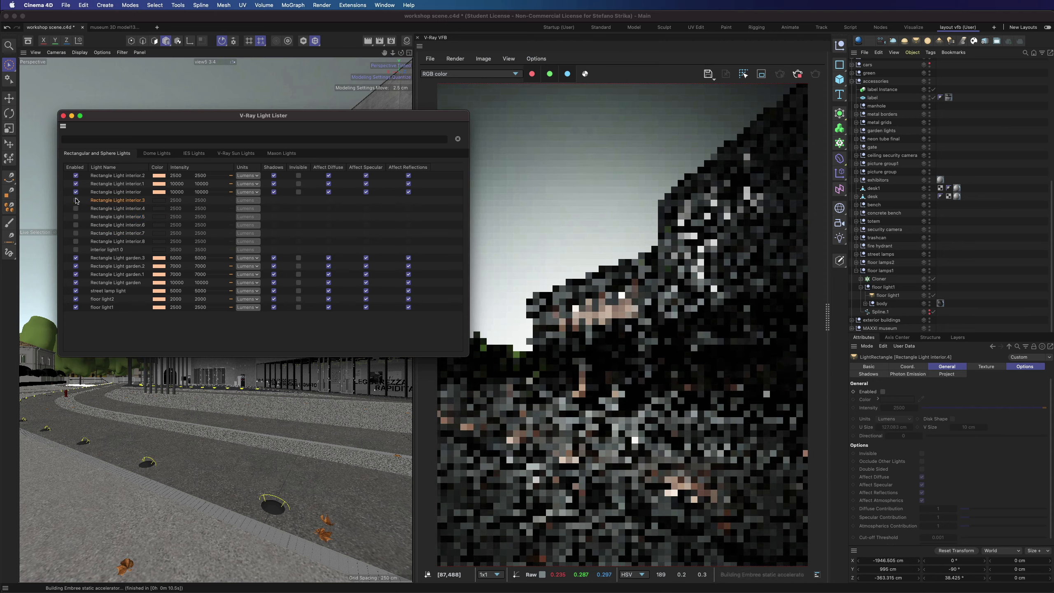
click(76, 192)
click(76, 183)
click(75, 176)
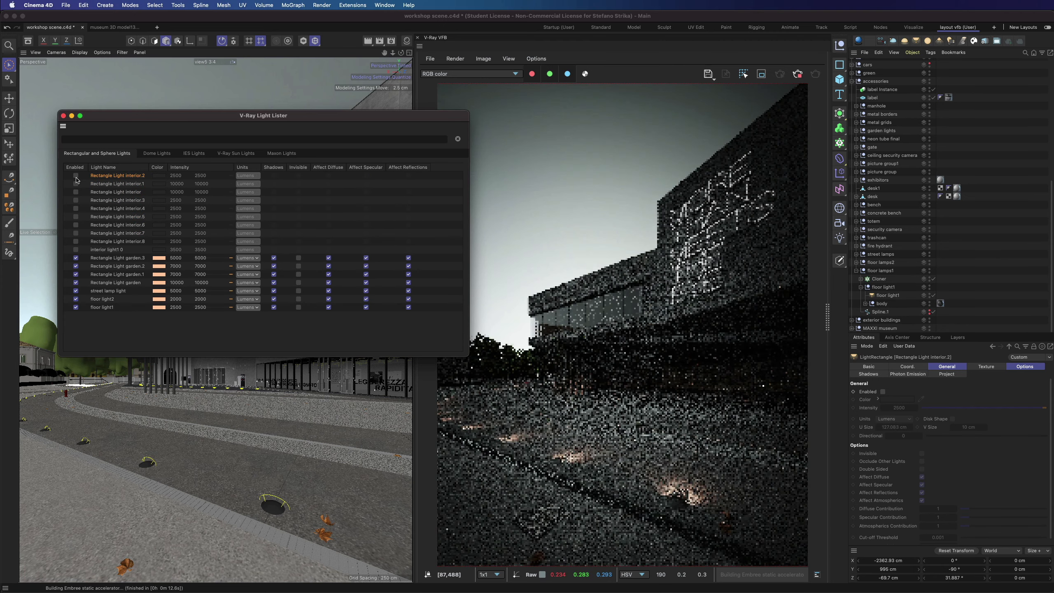
Step: Close the V-Ray Light Lister, view the open kloppenheim HDR image in Photoshop and return to Cinema 4D
drag(327, 116, 282, 111)
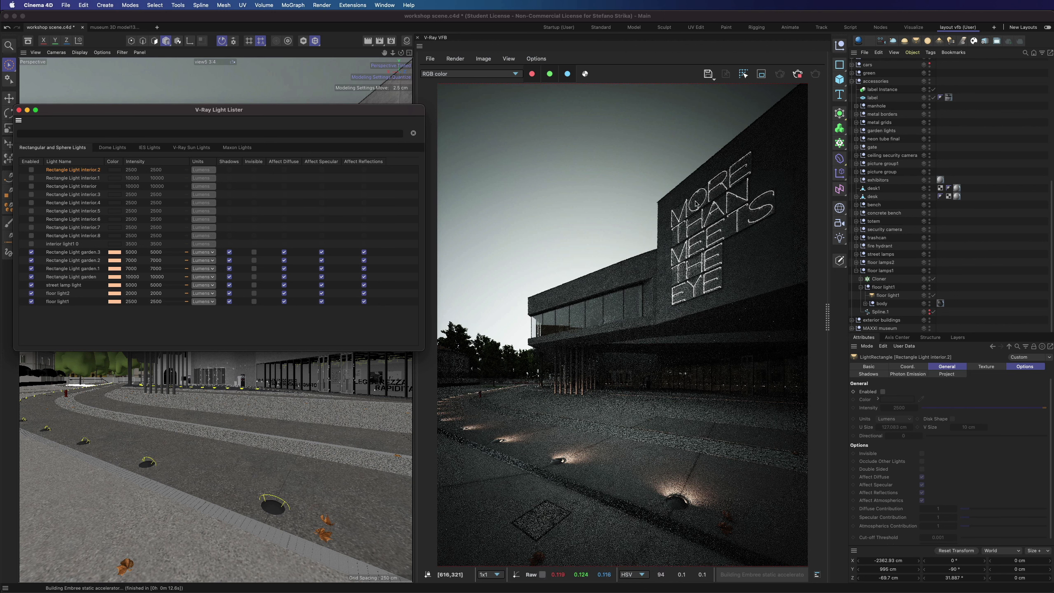
click(19, 111)
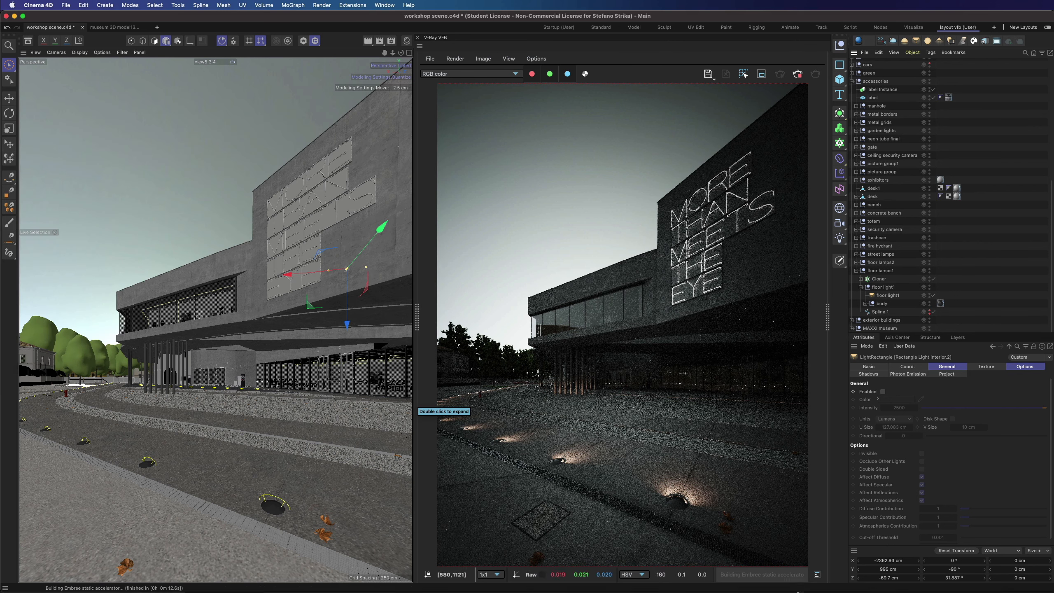
click(1018, 574)
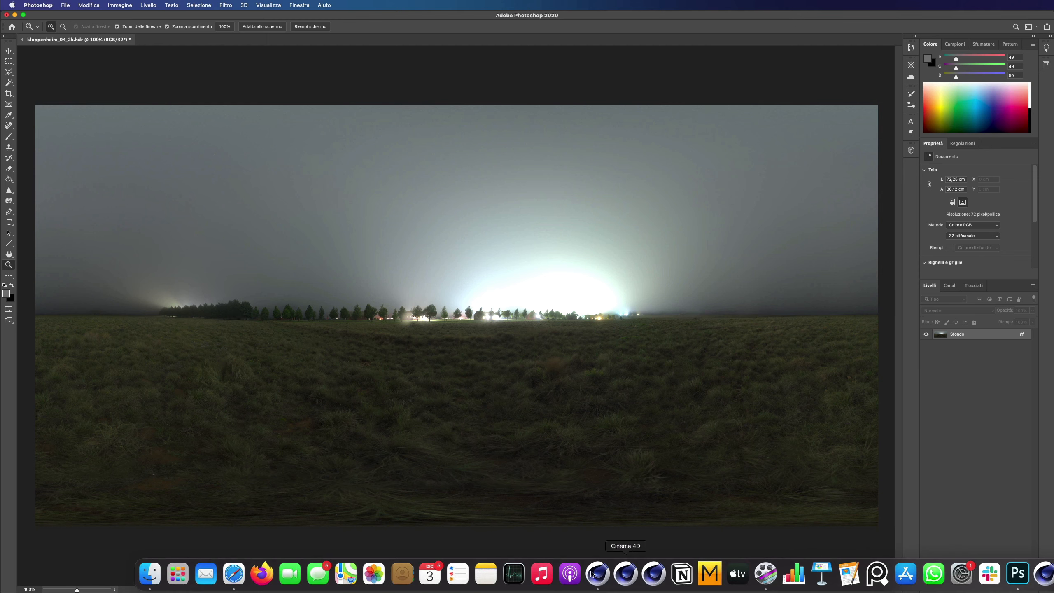
click(594, 573)
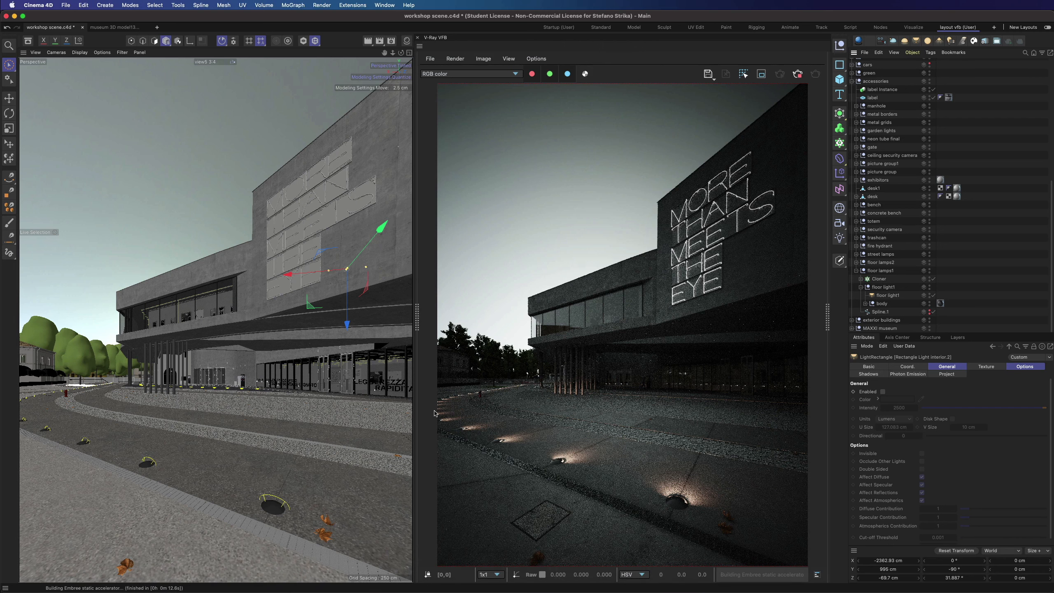
Step: Add a V-Ray Environment Fog with a height of 1000 cm and a fog distance of 10000 cm
click(964, 41)
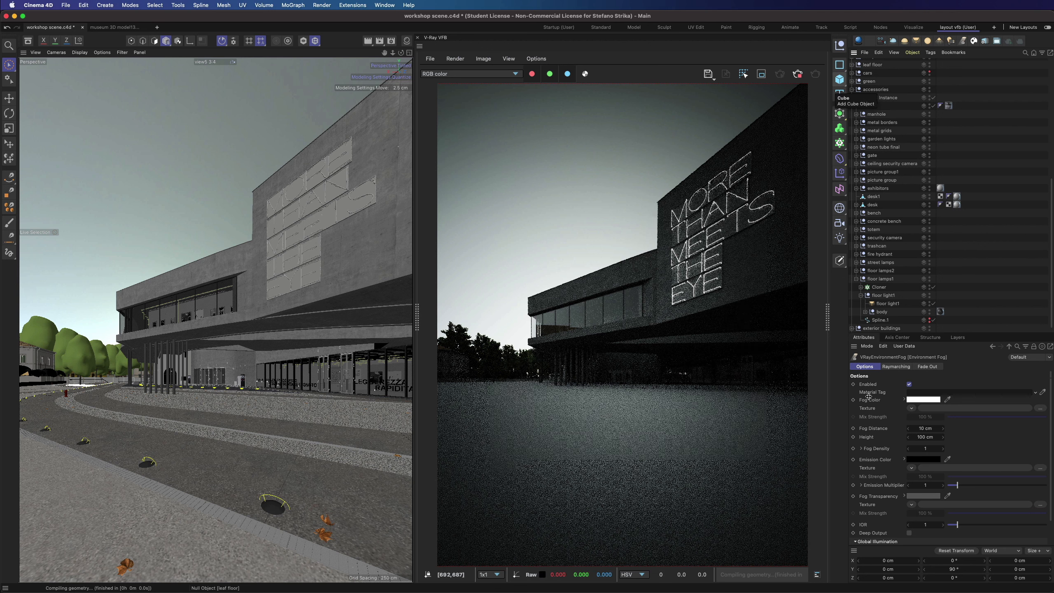
click(922, 435)
text(0)
double_click(926, 427)
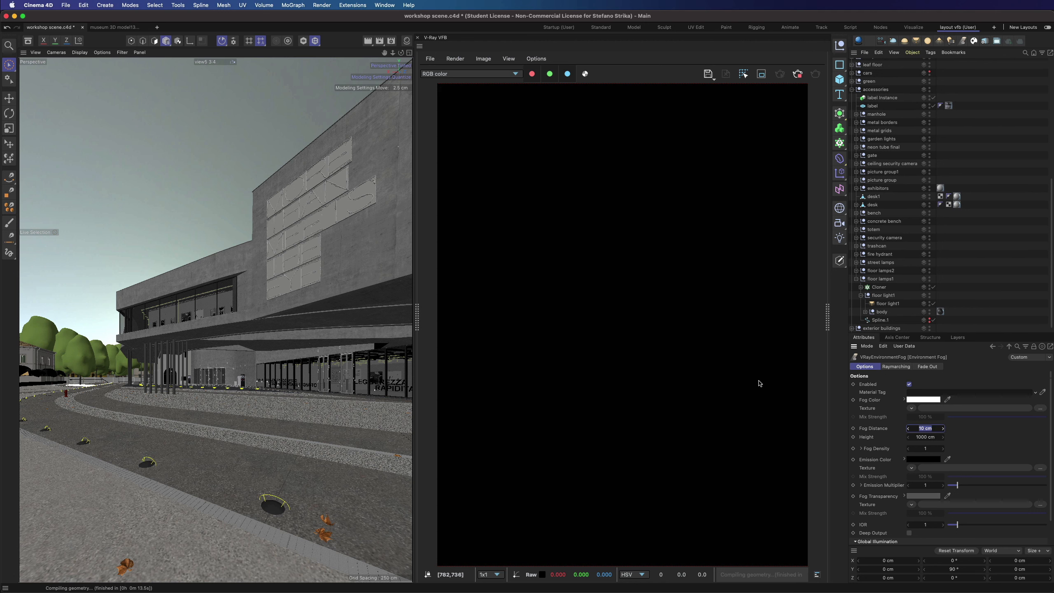
text(000)
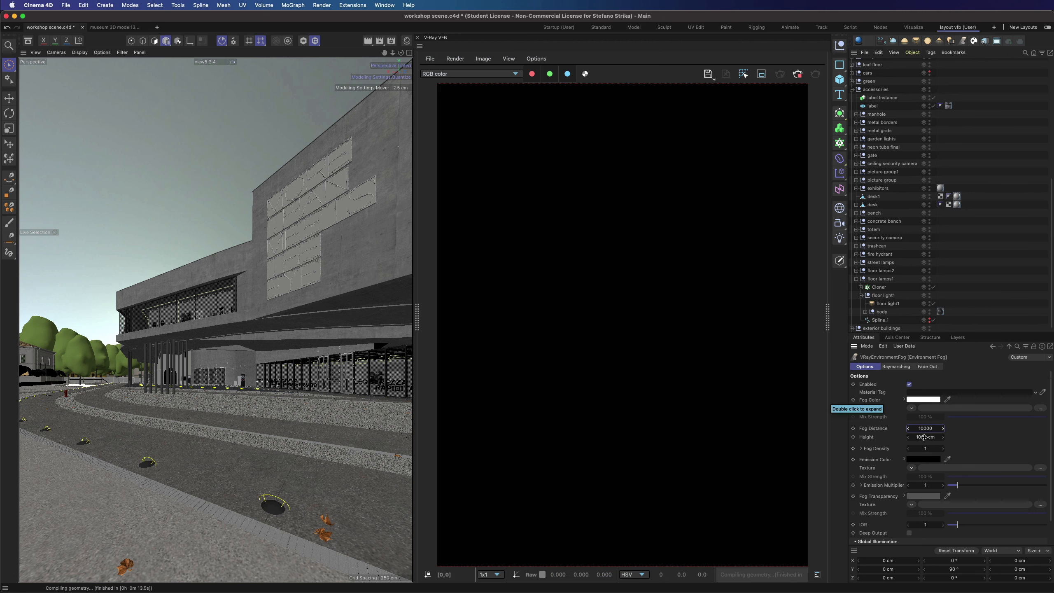
text(0)
key(Return)
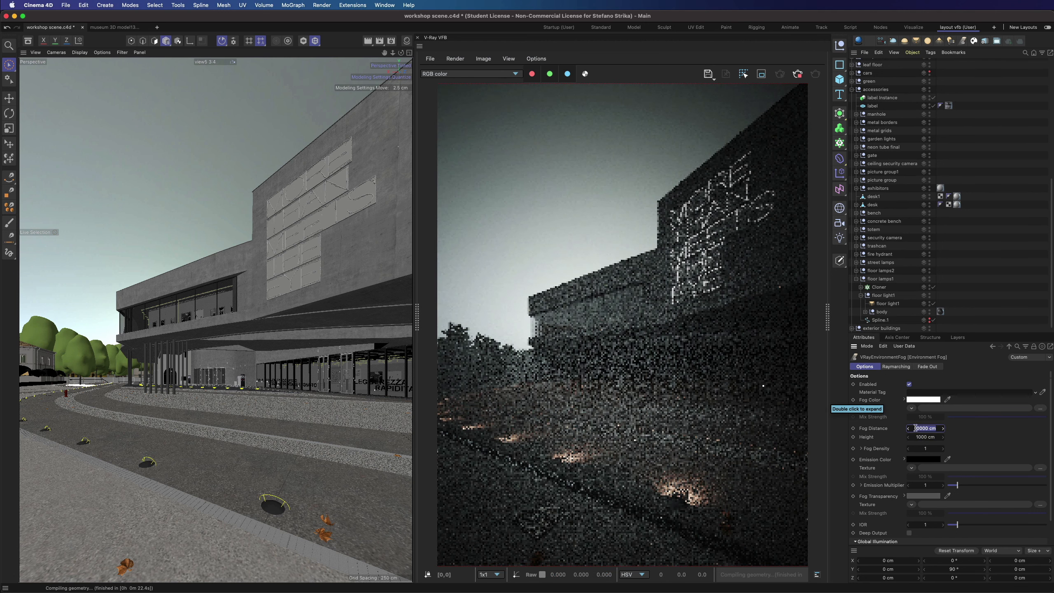
Step: Set the Environment Fog's fog distance to 20000 cm and check the fog in the interactive render
click(916, 428)
text(2)
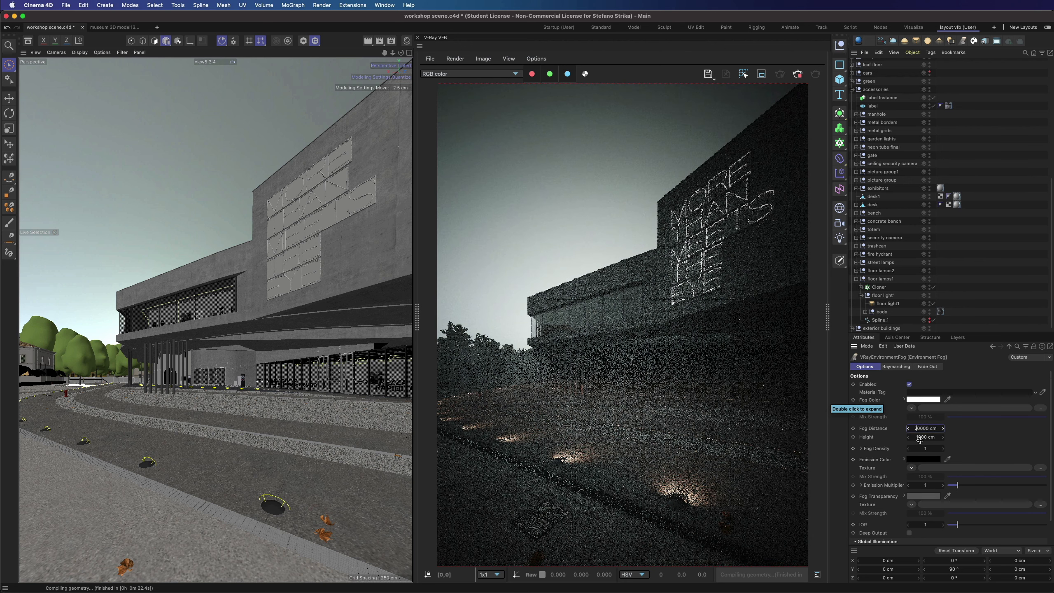
key(Tab)
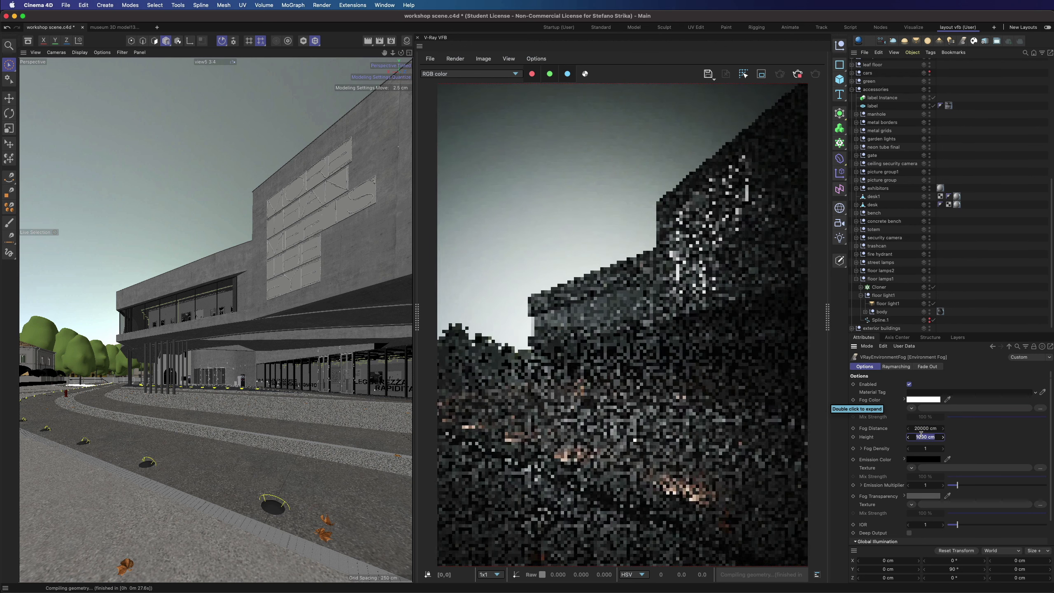
key(shift+Tab)
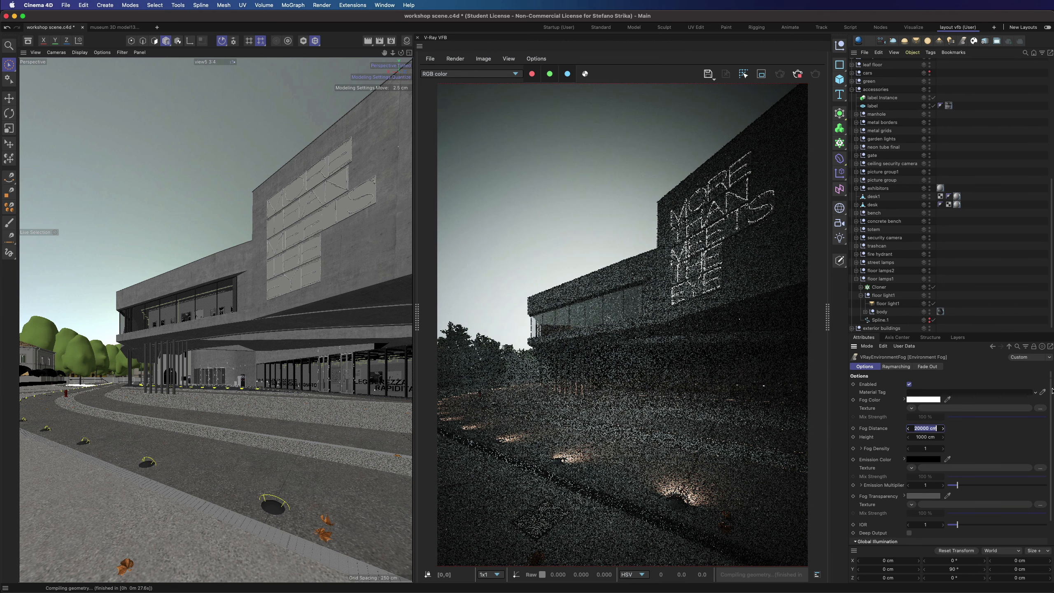
scroll(1053, 391, down, 2)
scroll(1009, 399, up, 2)
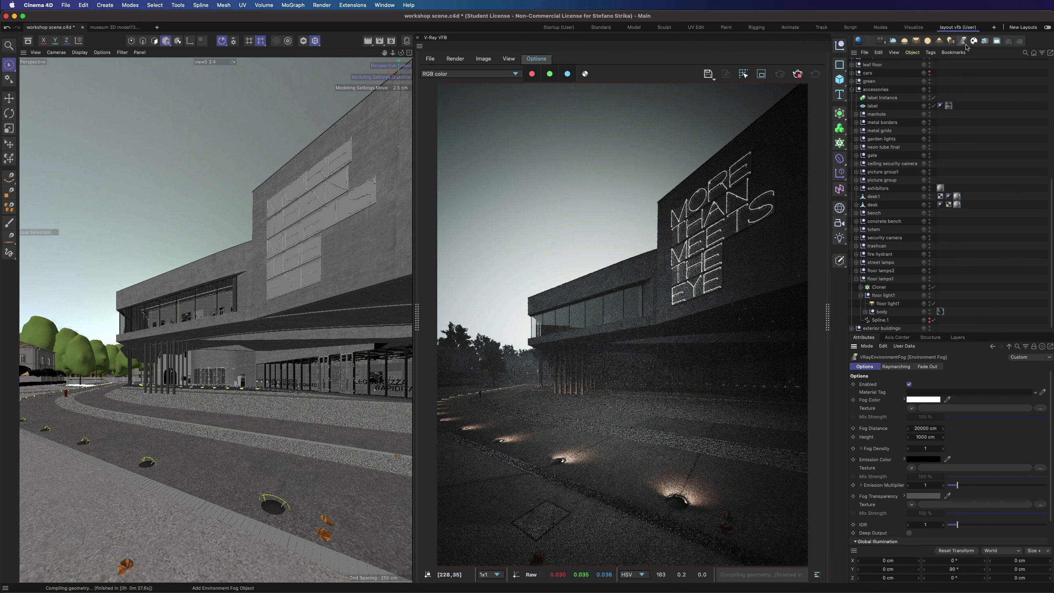
click(950, 41)
drag(984, 36, 202, 101)
click(178, 232)
click(166, 98)
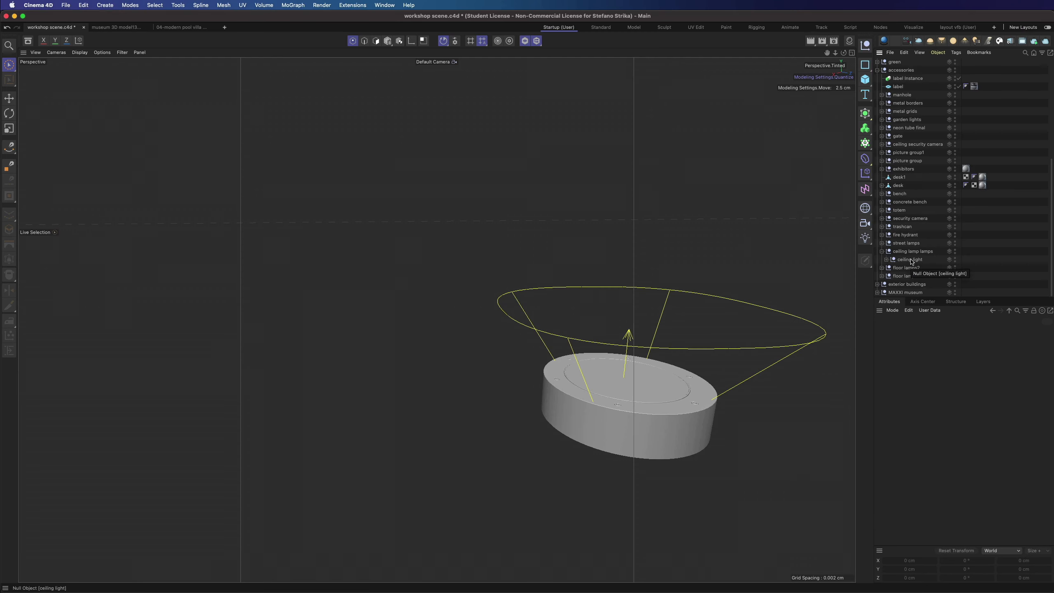
Step: Show the full scene again, shape the ceiling lamp spline along the museum's overhang and set its points' height
click(909, 259)
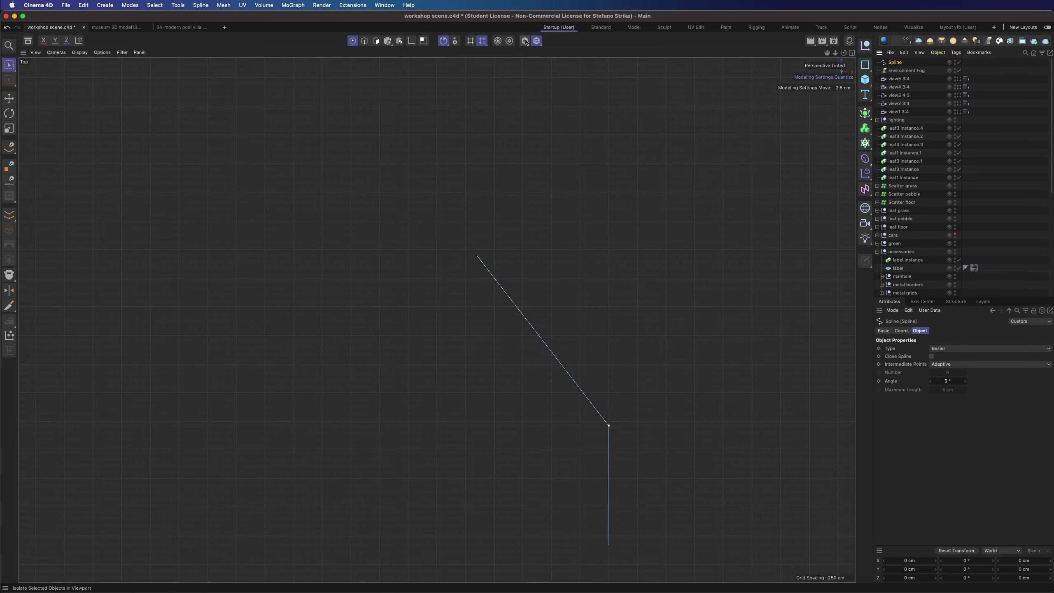
click(526, 42)
right_click(628, 407)
click(645, 354)
mouse_move(609, 444)
mouse_down()
mouse_move(626, 444)
mouse_move(605, 447)
mouse_up()
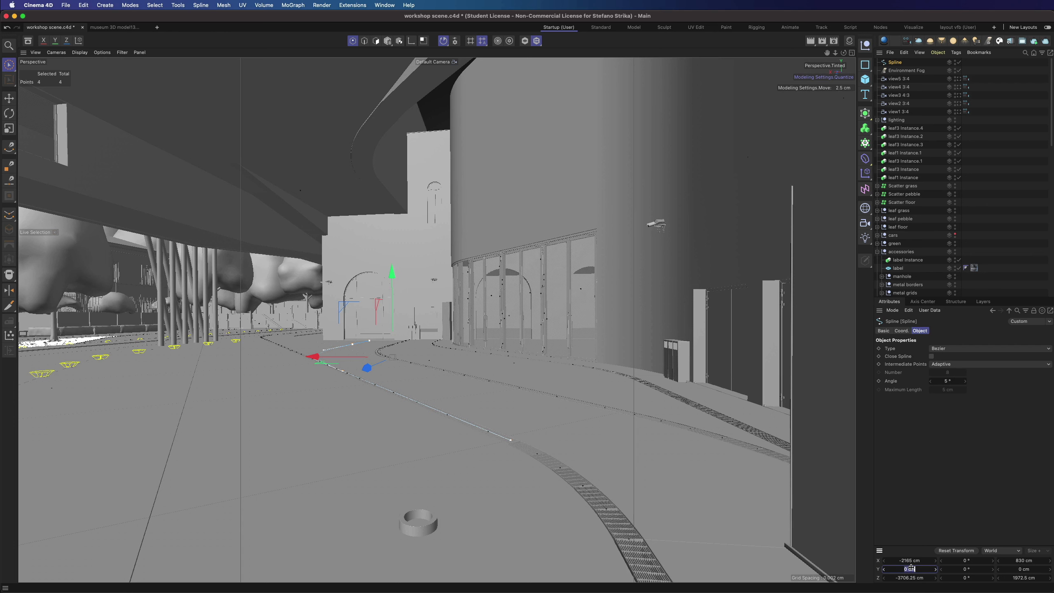
key(Return)
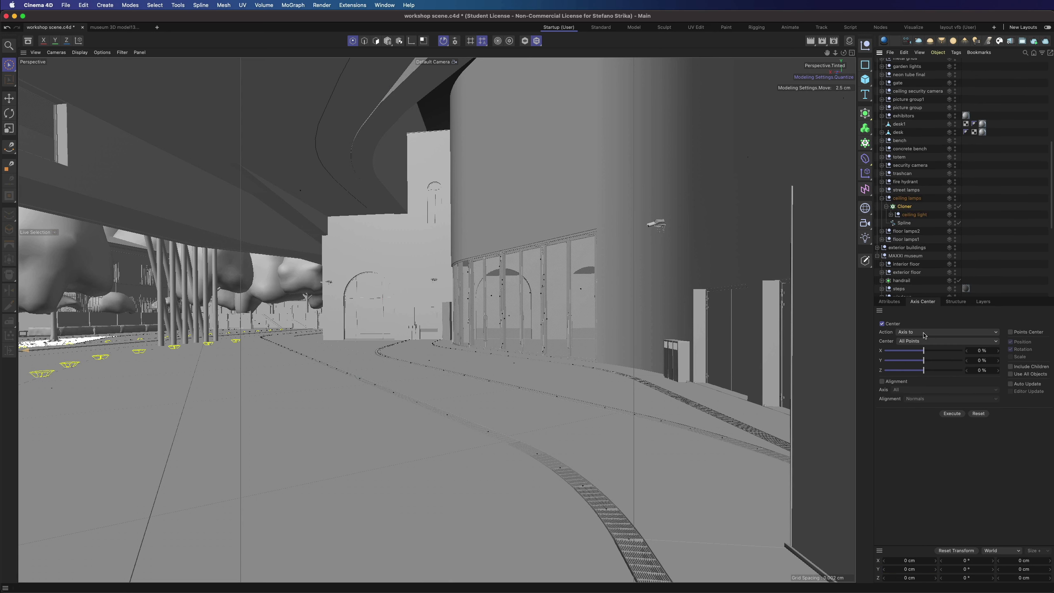
Step: Set the ceiling lamps Cloner to Object mode and assign the Spline as its object
click(892, 300)
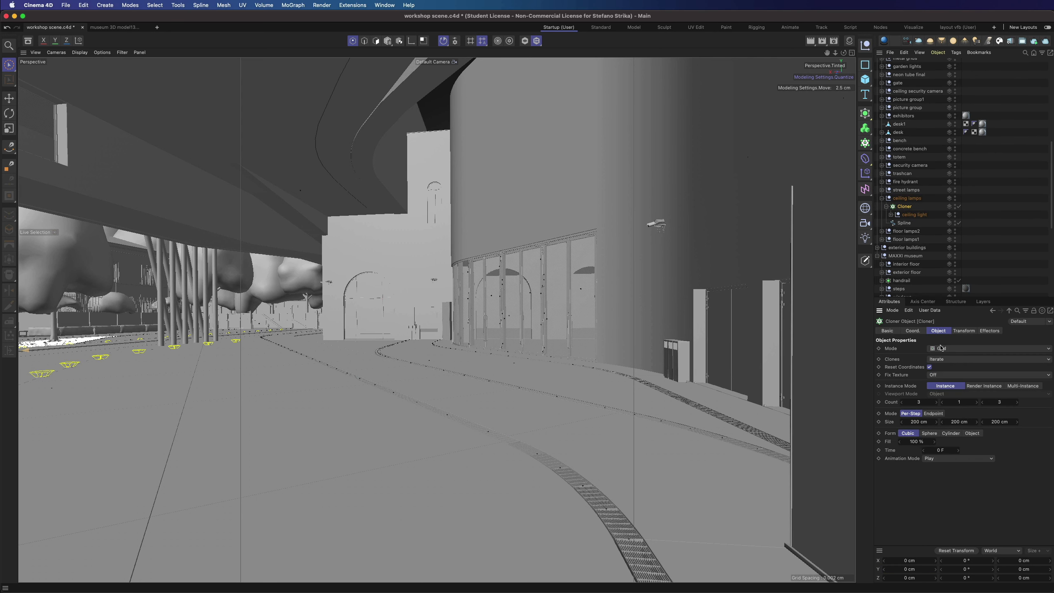
click(937, 349)
click(939, 356)
drag(905, 223, 937, 402)
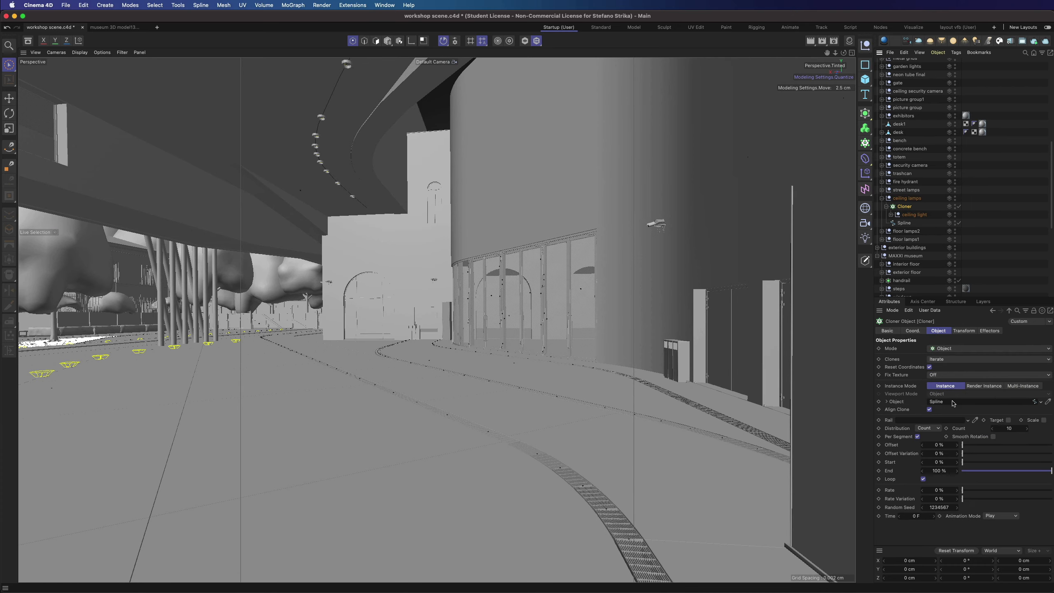
Step: Set the ceiling lamps Cloner's distribution to Even along the spline
scroll(329, 75, up, 3)
scroll(330, 75, up, 2)
alt+drag(329, 76, 477, 68)
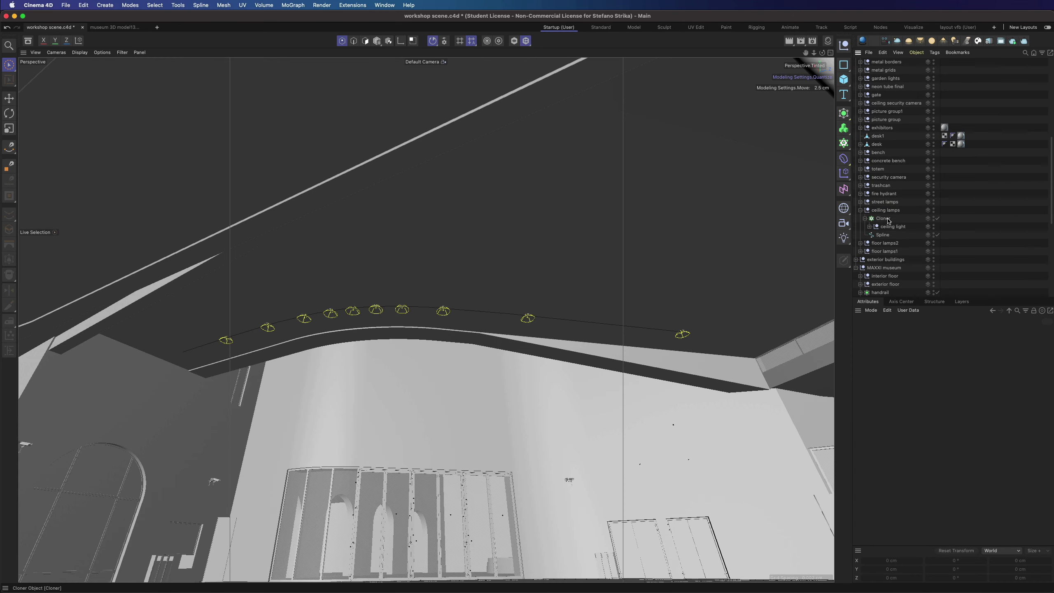
click(886, 219)
click(906, 429)
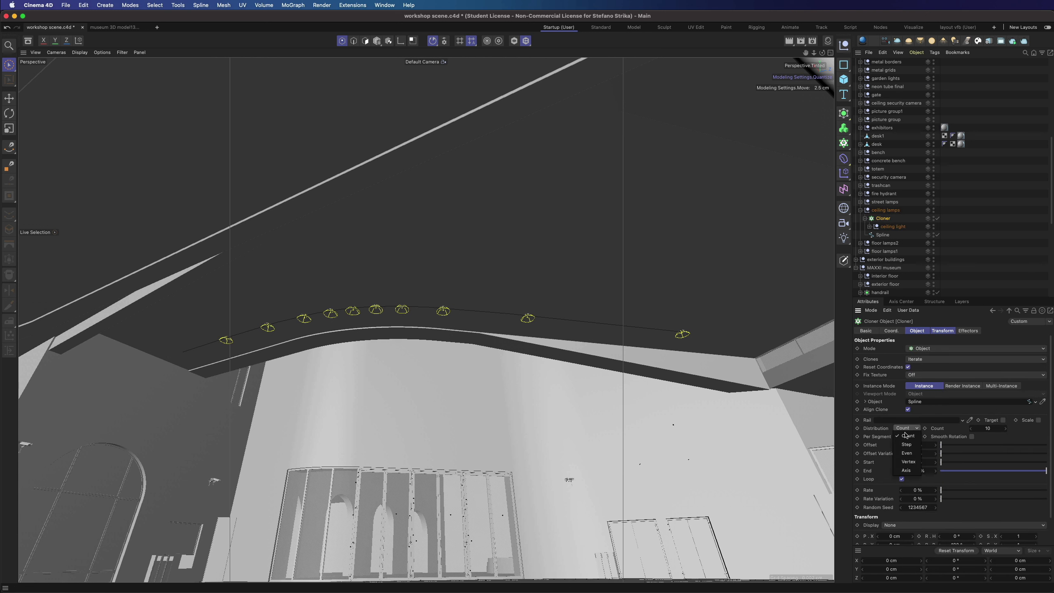
click(909, 451)
Step: Add a V-Ray IES light and transfer the ceiling light's position, scale and rotation to it
click(943, 41)
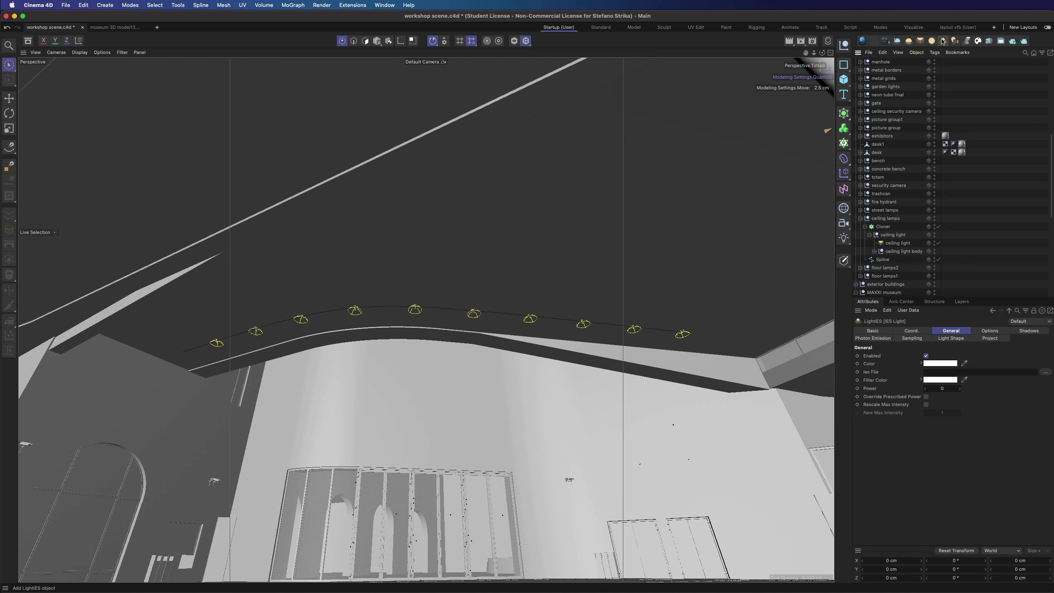
scroll(962, 103, up, 9)
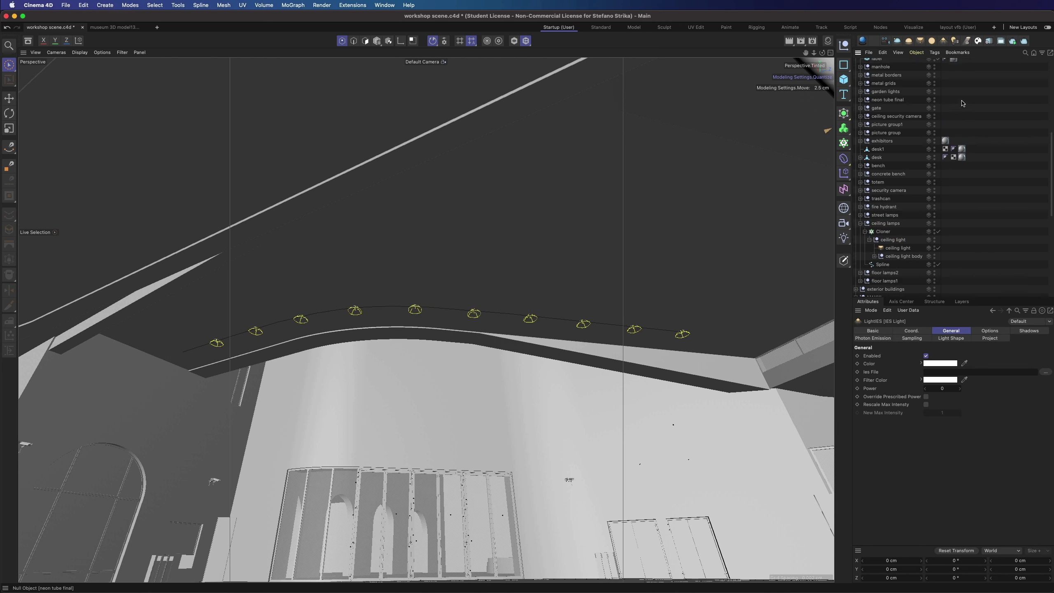
click(177, 5)
click(195, 171)
scroll(893, 187, down, 10)
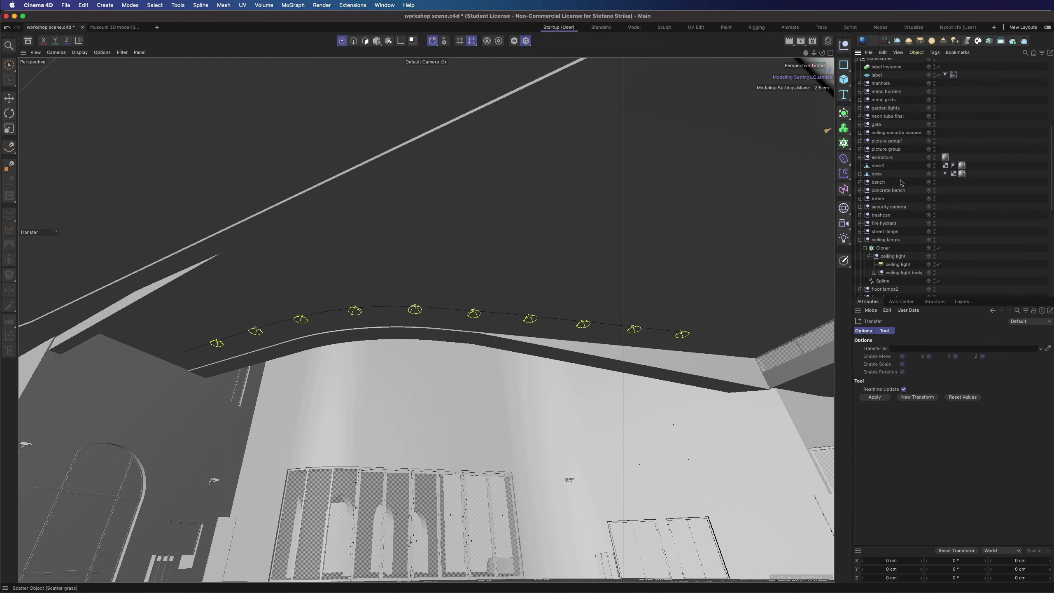
drag(896, 194, 911, 348)
click(875, 397)
Step: Move the IES light into the ceiling light group and delete the group's existing rectangle light
scroll(960, 155, up, 10)
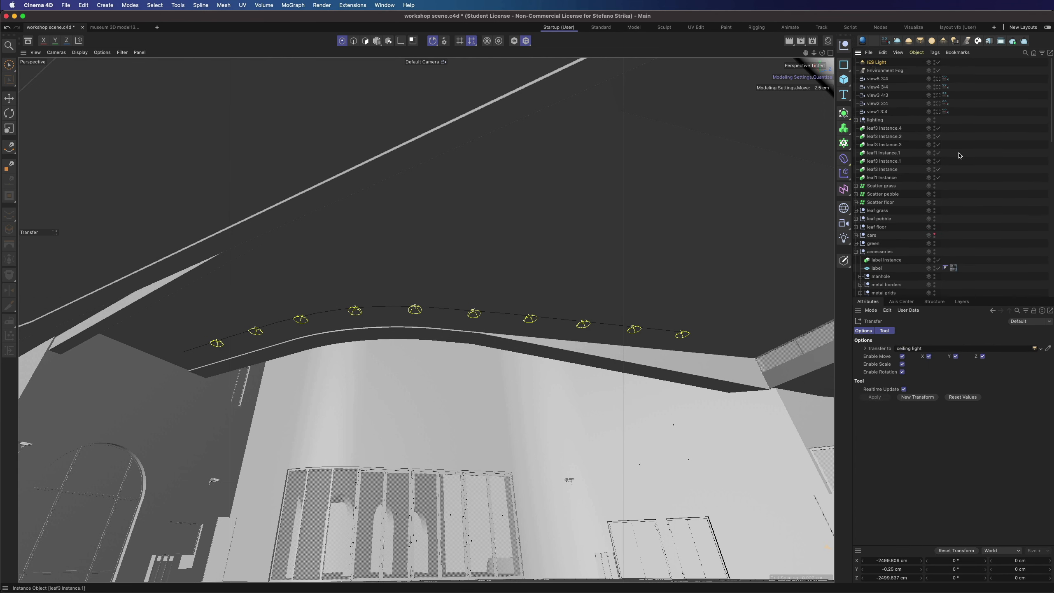
drag(882, 62, 899, 301)
scroll(893, 257, down, 5)
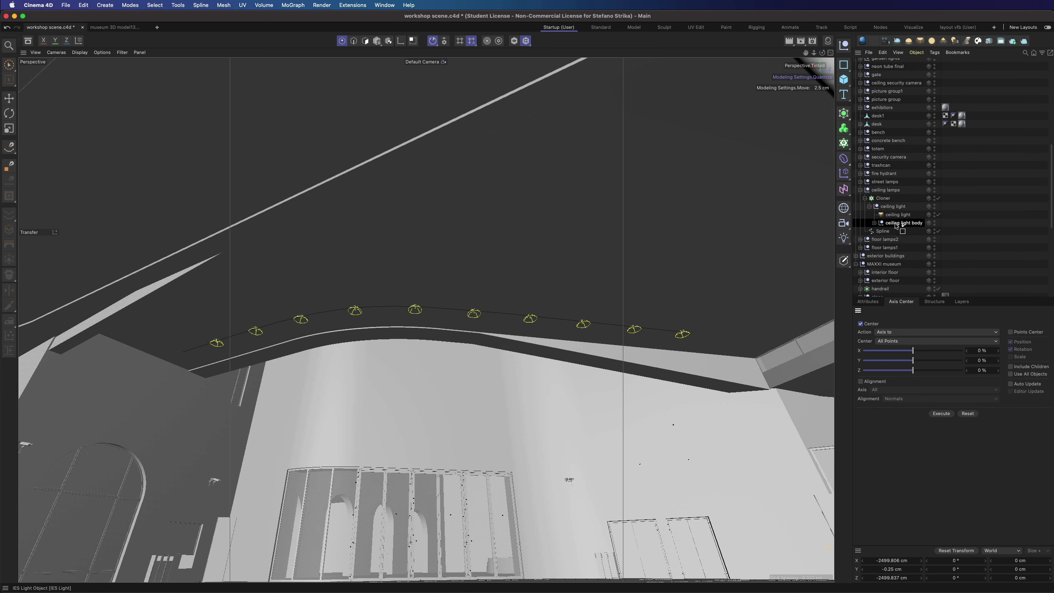
click(892, 215)
key(Delete)
Step: Rename the IES light as IES Light ceiling
click(895, 208)
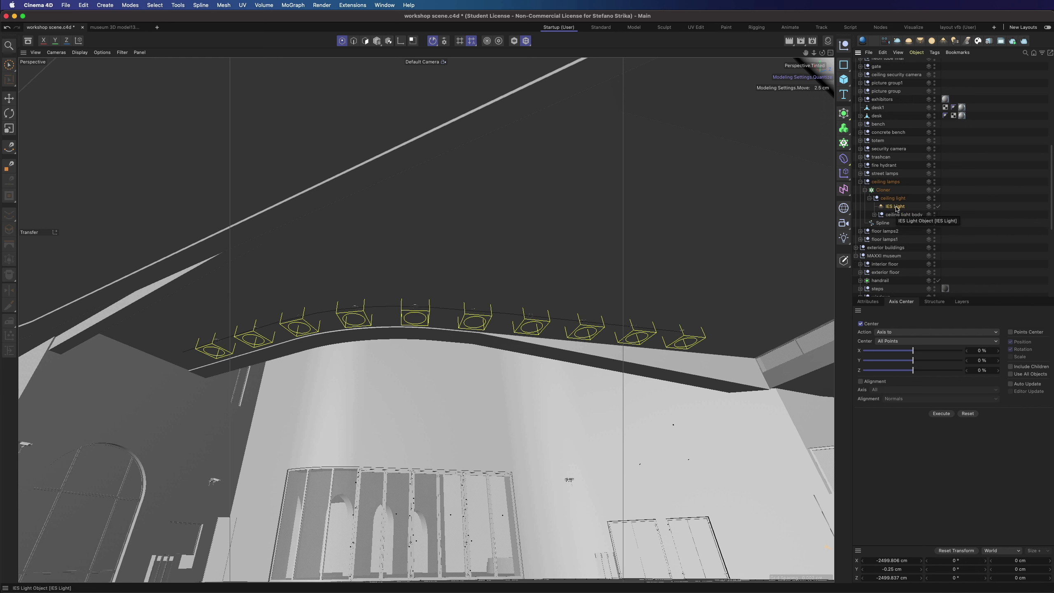
double_click(896, 207)
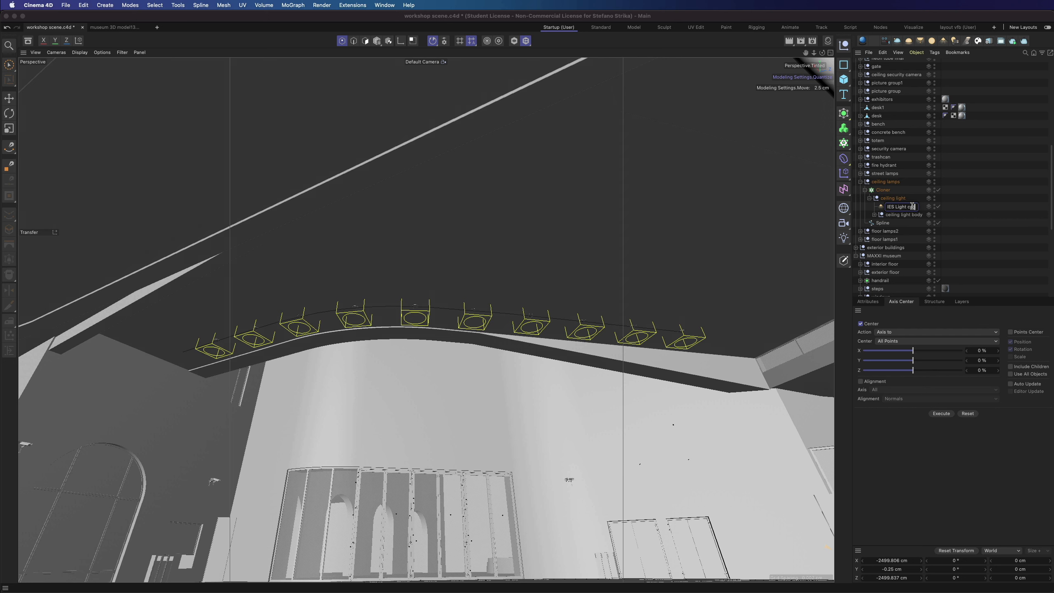
key(Return)
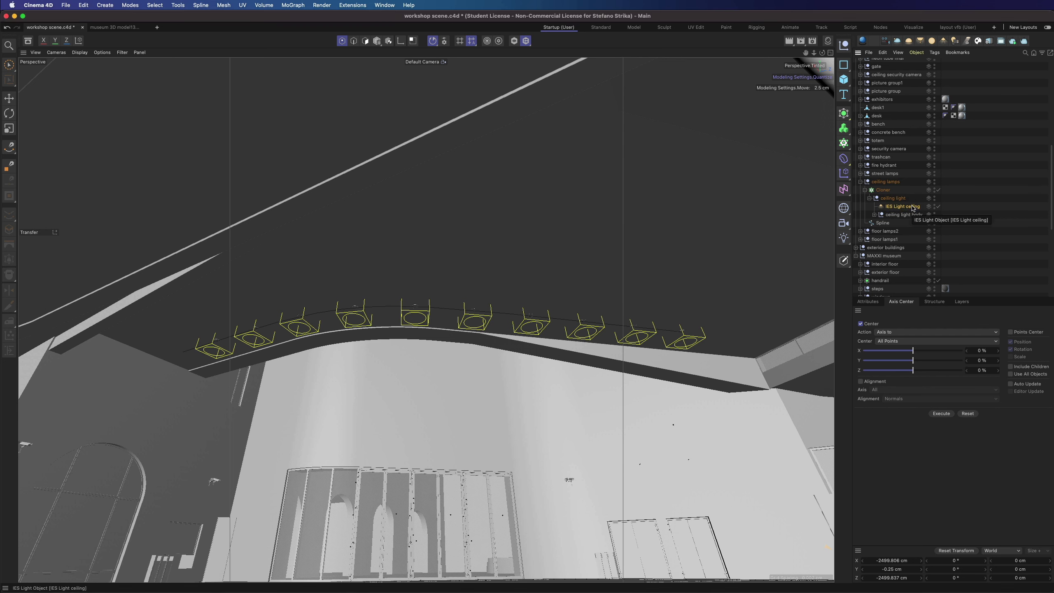
Step: Load an IES profile file from disk into the IES Light ceiling
click(886, 209)
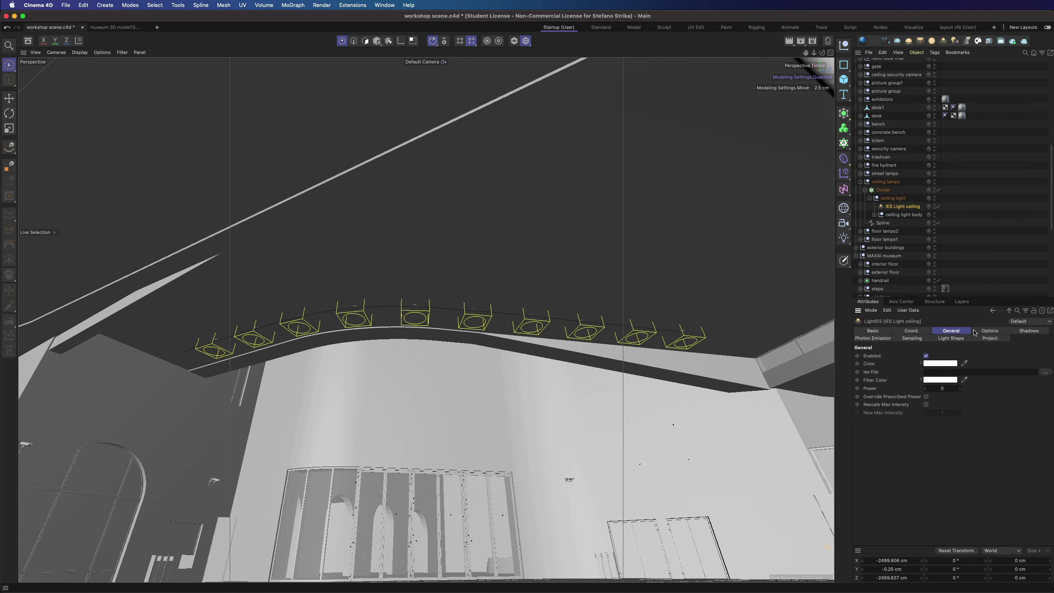
click(1045, 372)
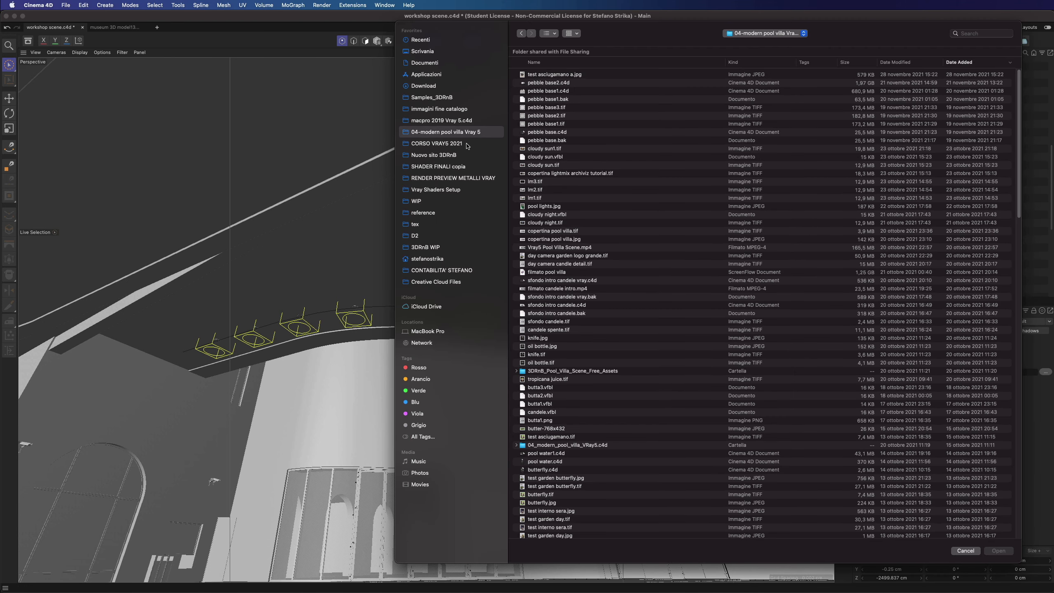
double_click(566, 371)
double_click(559, 96)
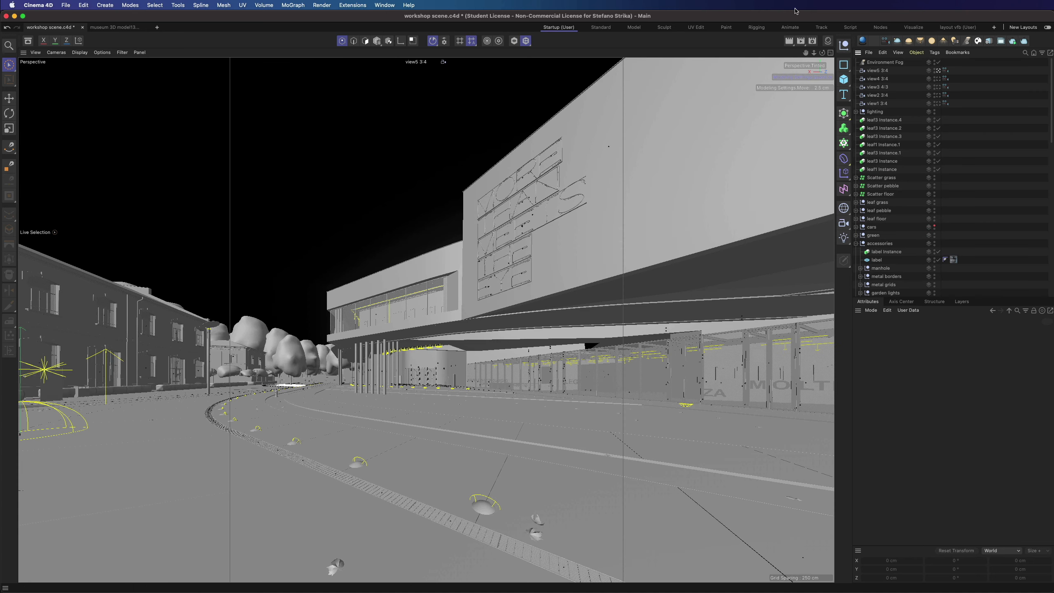
Step: Duplicate the view5 3:4 camera, rename the copy view6 3:4 and look through it
click(877, 70)
ctrl+drag(876, 71, 879, 70)
double_click(880, 70)
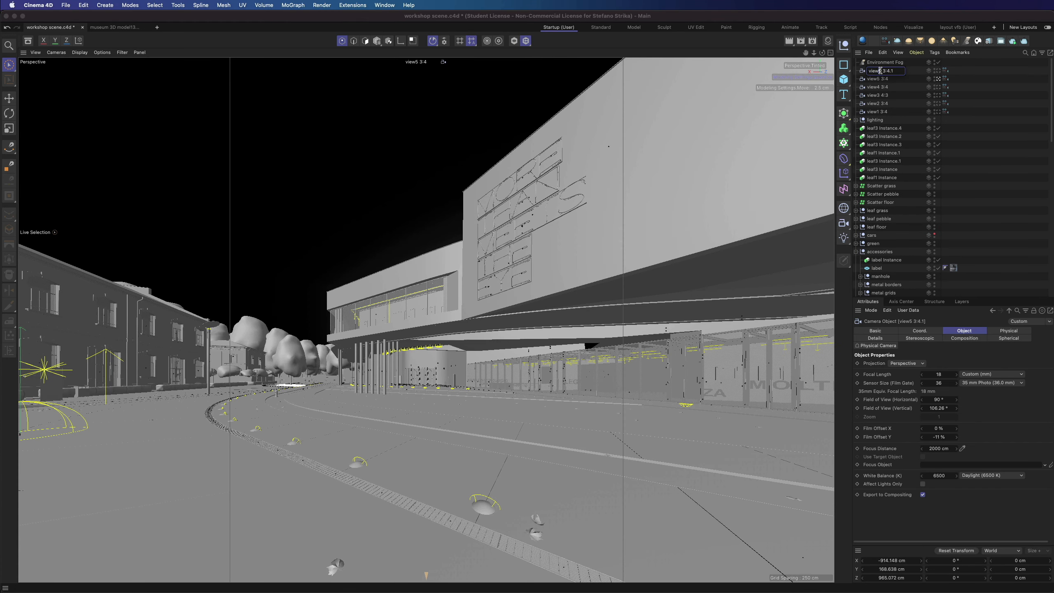
key(BackSpace)
key(BackSpace)
click(967, 74)
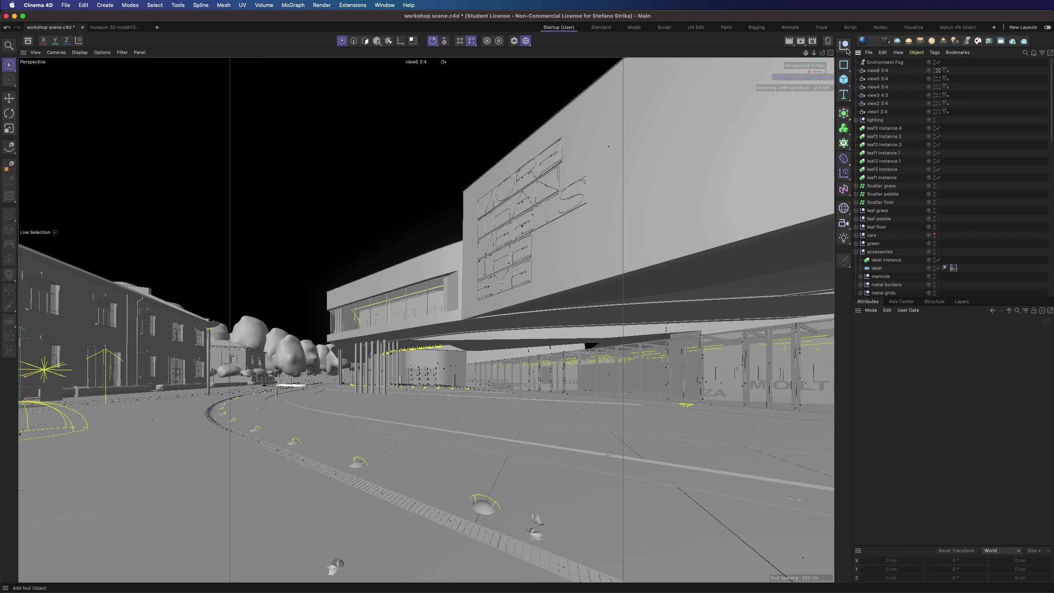
Step: Move the Environment Fog into the lighting group and rename the duplicated HDR - Fog dome light as HDR - Blue Hour
drag(884, 61, 936, 147)
double_click(888, 145)
text(Blue Ho)
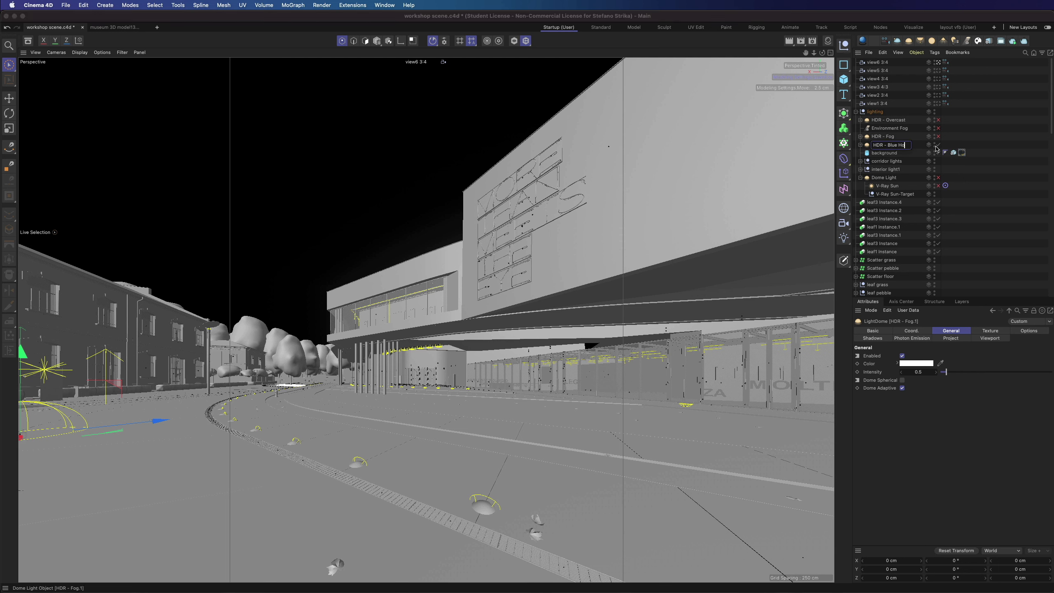
key(Return)
click(990, 331)
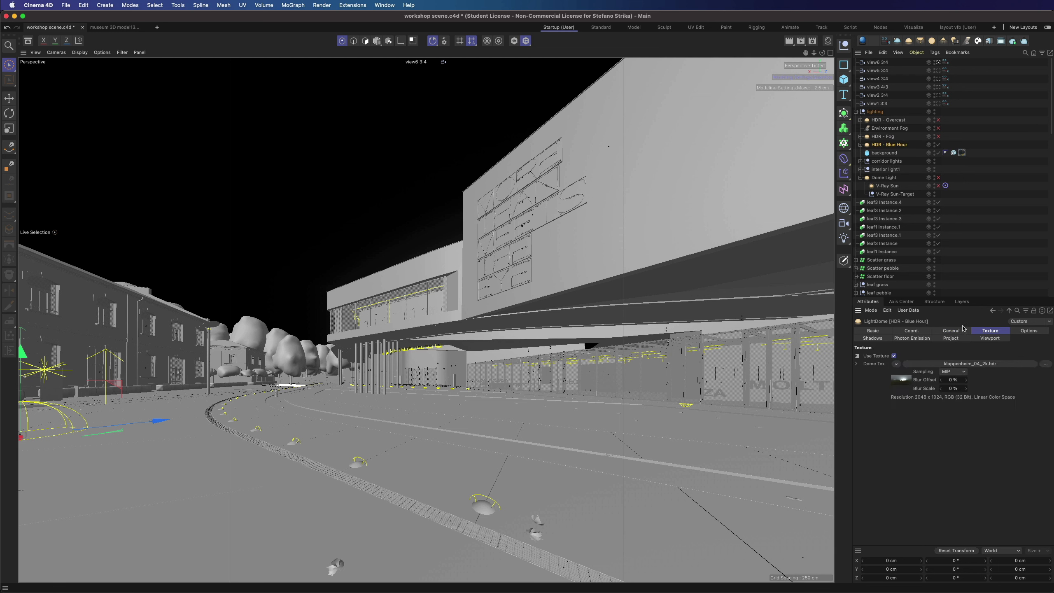
click(900, 376)
click(1045, 409)
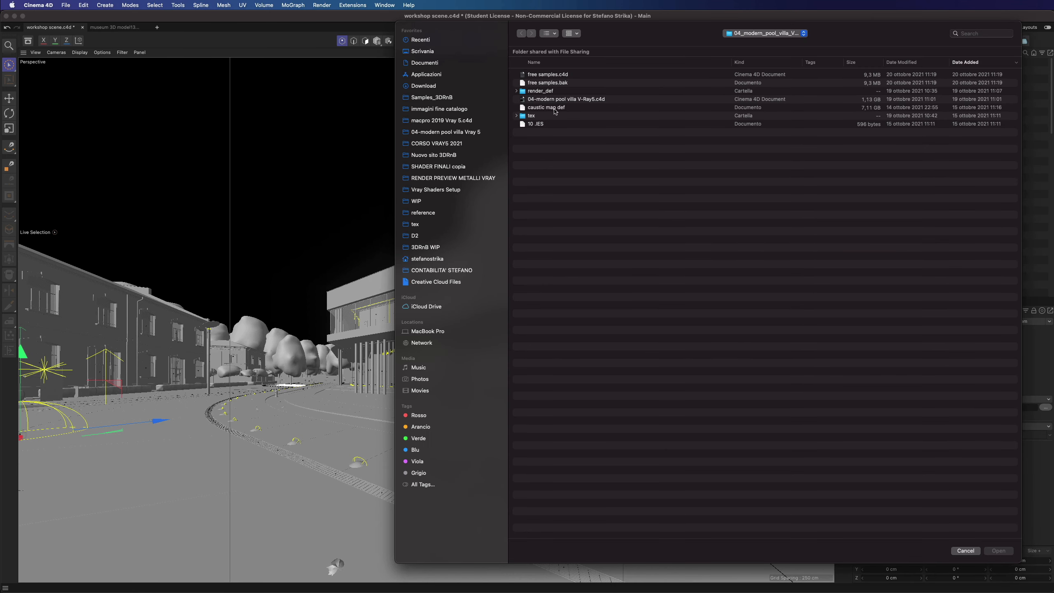
click(415, 224)
double_click(550, 75)
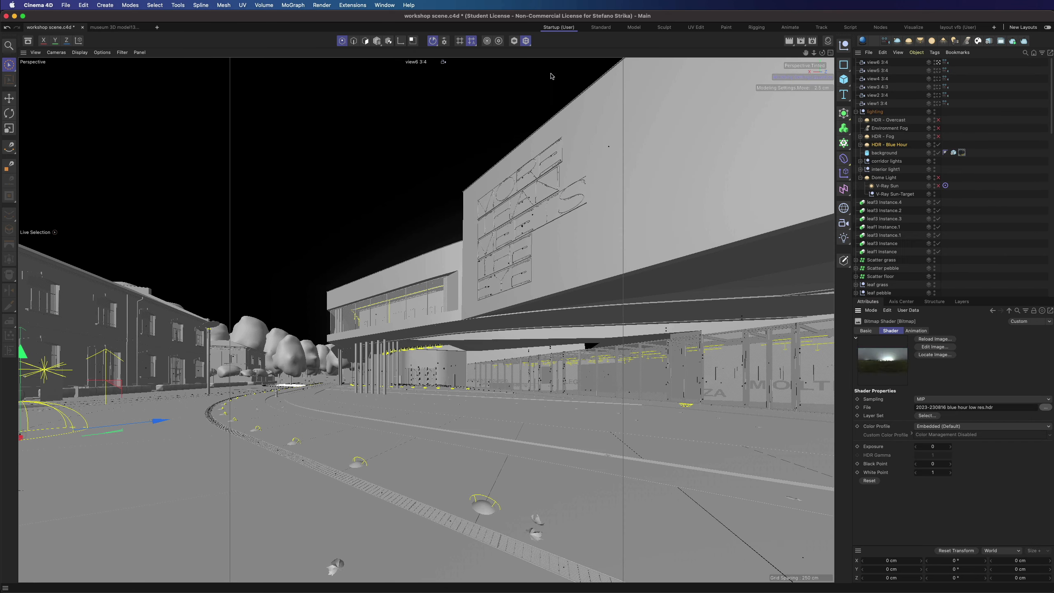
Step: Open the HDR - Blue Hour dome light's intensity for editing and turn on textured display in the viewport
click(1009, 310)
click(951, 331)
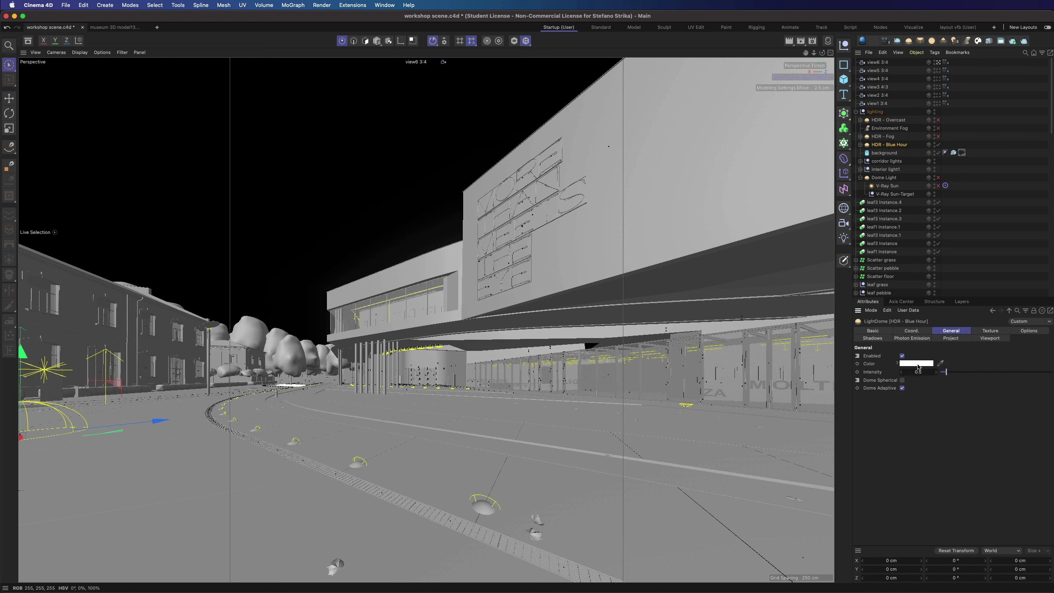
click(924, 372)
click(982, 142)
click(102, 53)
click(116, 199)
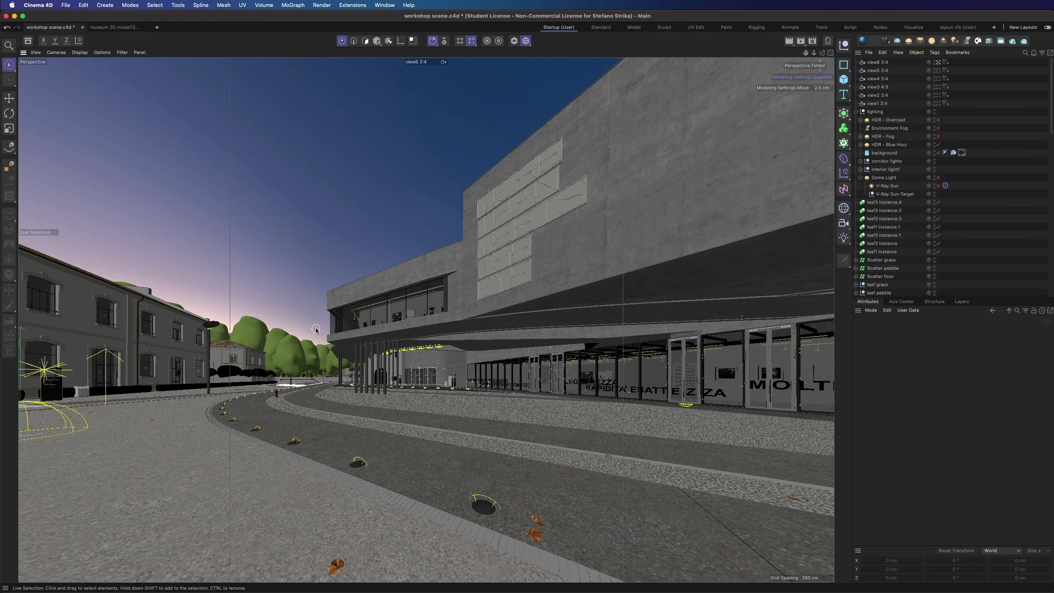
Step: Adjust the custom rotation of the HDR - Blue Hour dome light to reposition its sky
click(889, 145)
click(990, 338)
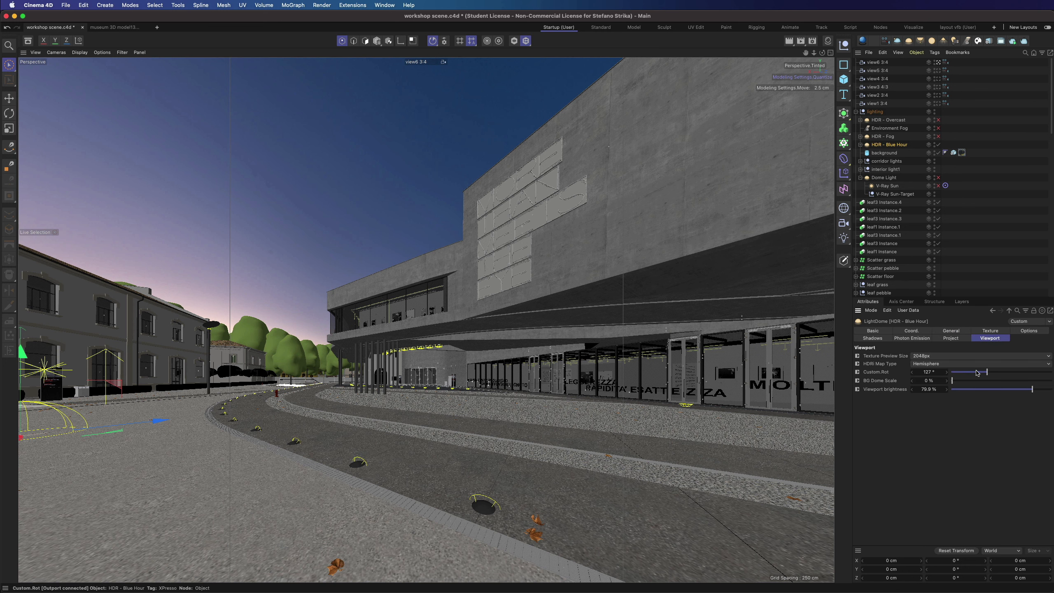
mouse_move(952, 373)
mouse_down()
mouse_move(1052, 375)
mouse_move(952, 374)
mouse_up()
Step: Switch to the V-Ray frame buffer layout, save the scene and start an interactive render
click(957, 27)
key(super+s)
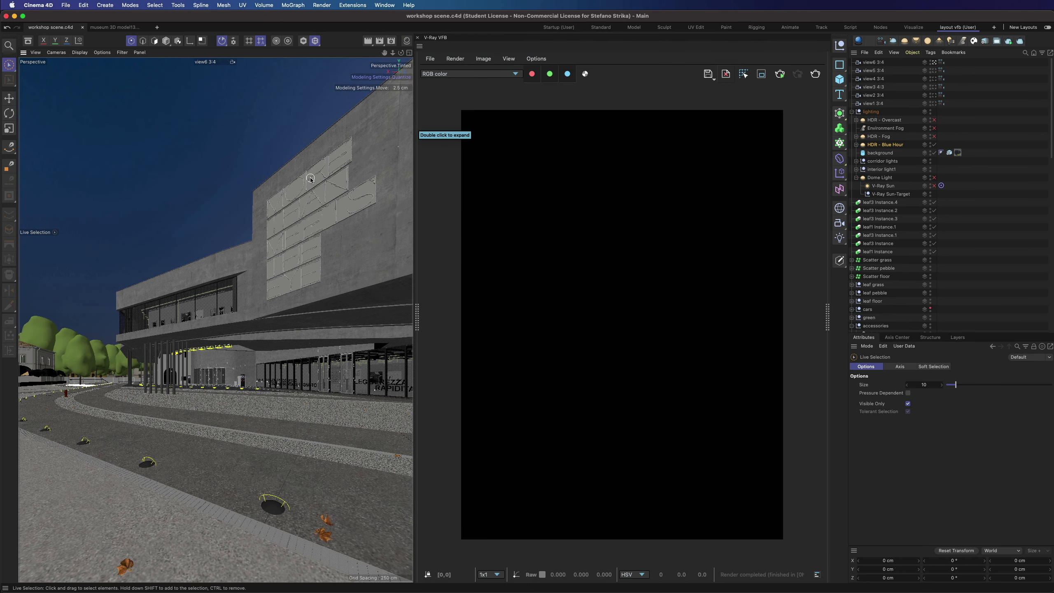
click(780, 75)
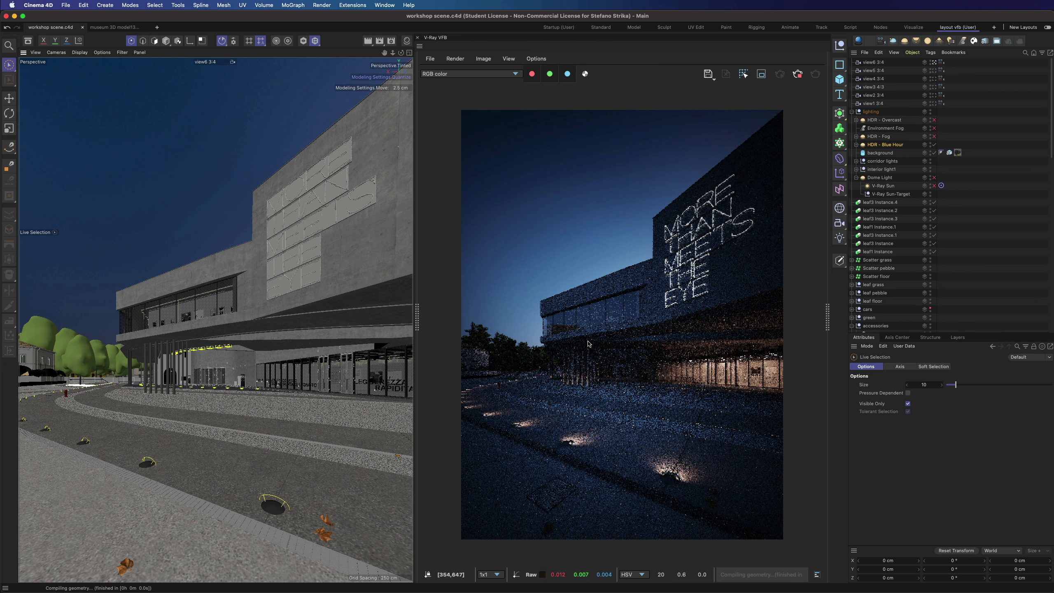
Step: Enable all nine Rectangle Light interior lights, from the unnumbered one through interior.8, in the V-Ray Light Lister and close it
click(952, 42)
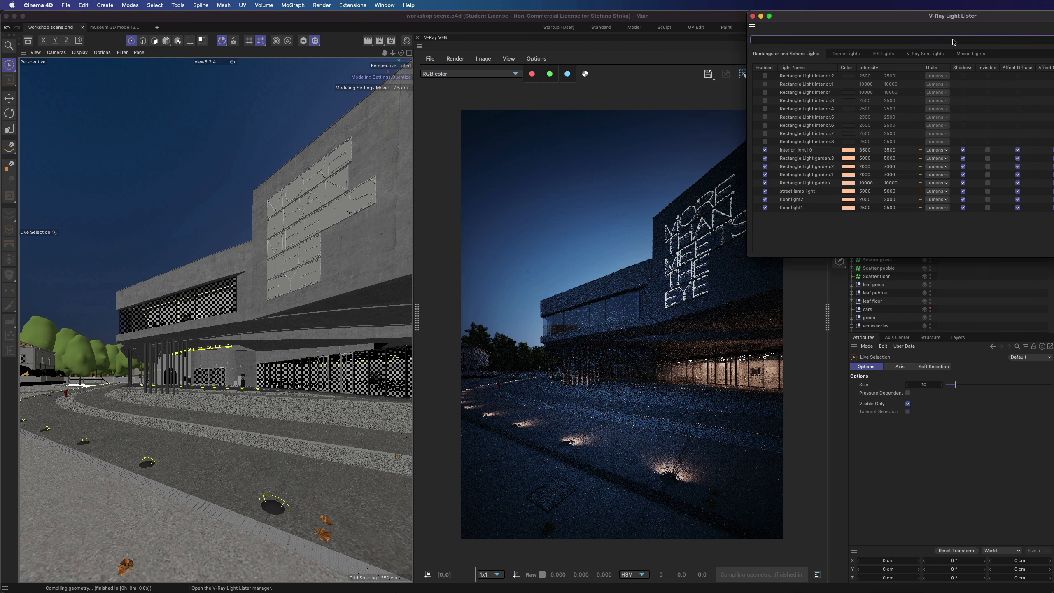
drag(831, 18, 281, 120)
click(216, 244)
click(216, 236)
click(216, 228)
click(216, 219)
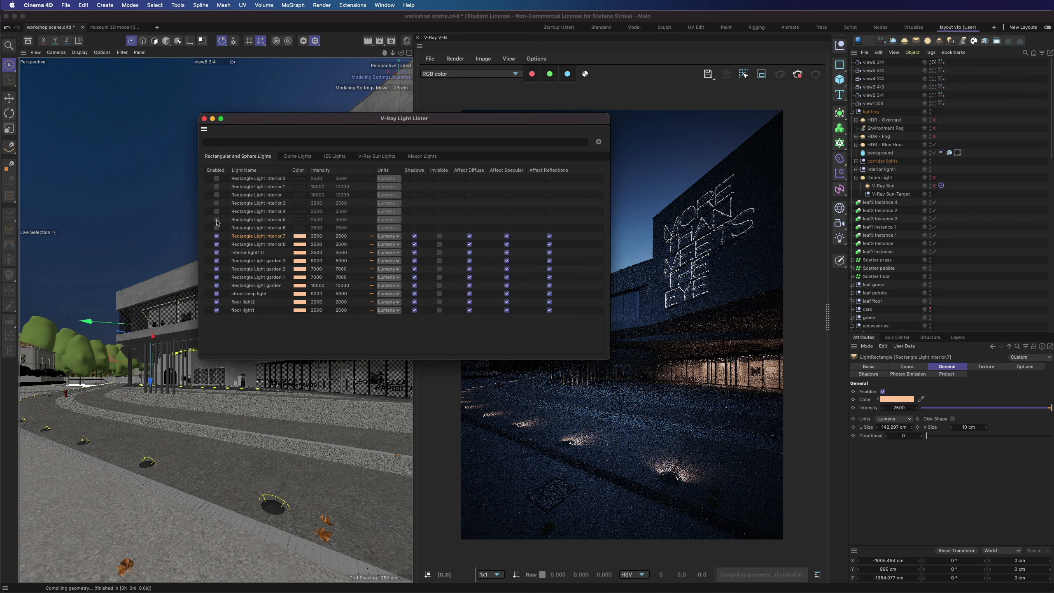
click(216, 211)
click(216, 203)
click(217, 187)
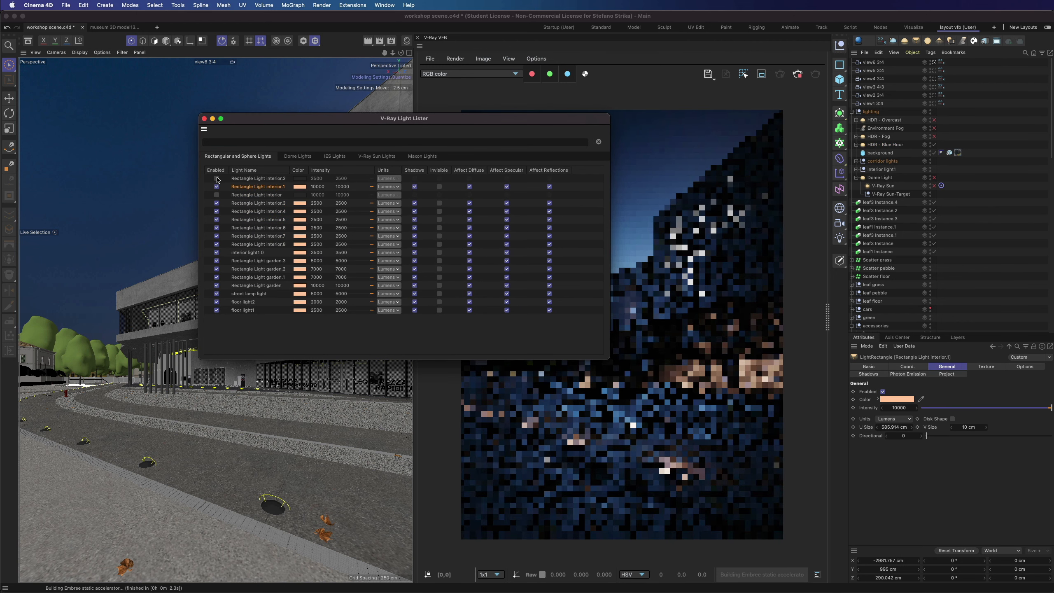
click(216, 194)
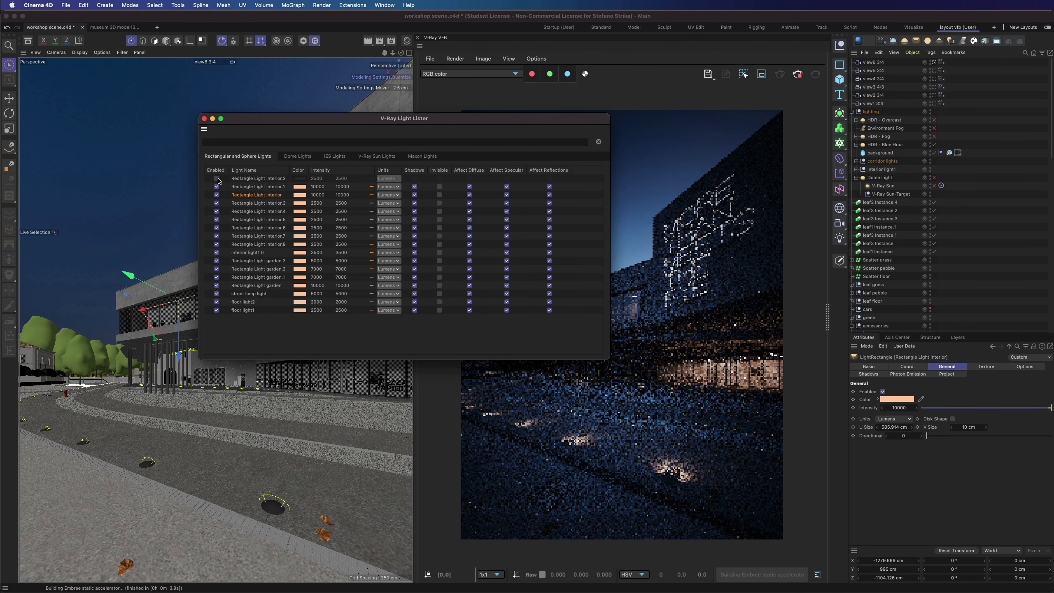
click(216, 178)
click(204, 119)
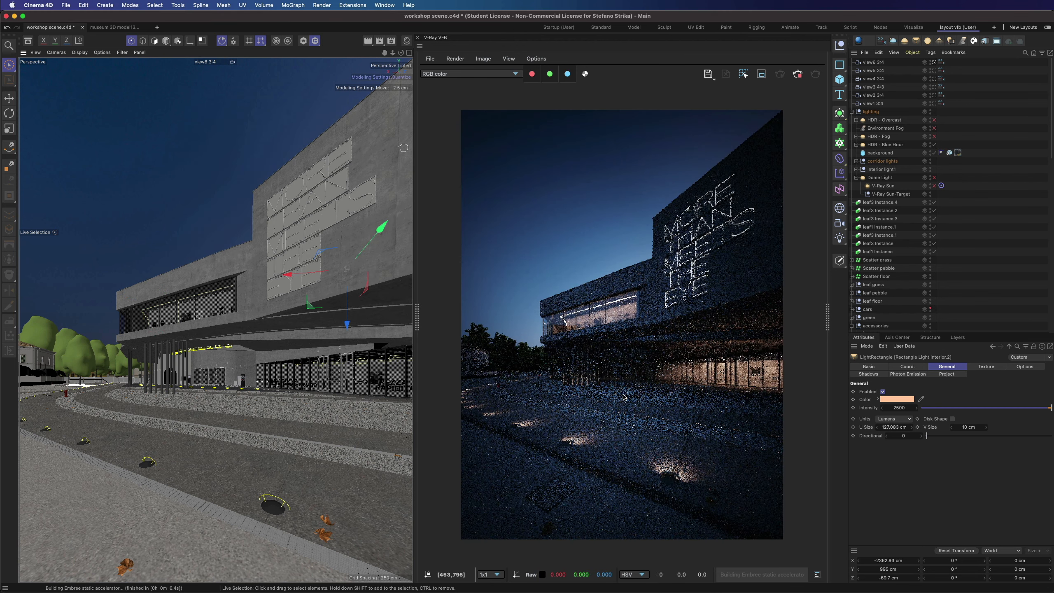
Step: Set the view6 3:4 physical camera's film speed to ISO 1600 and its shutter speed to 15
click(942, 62)
click(936, 454)
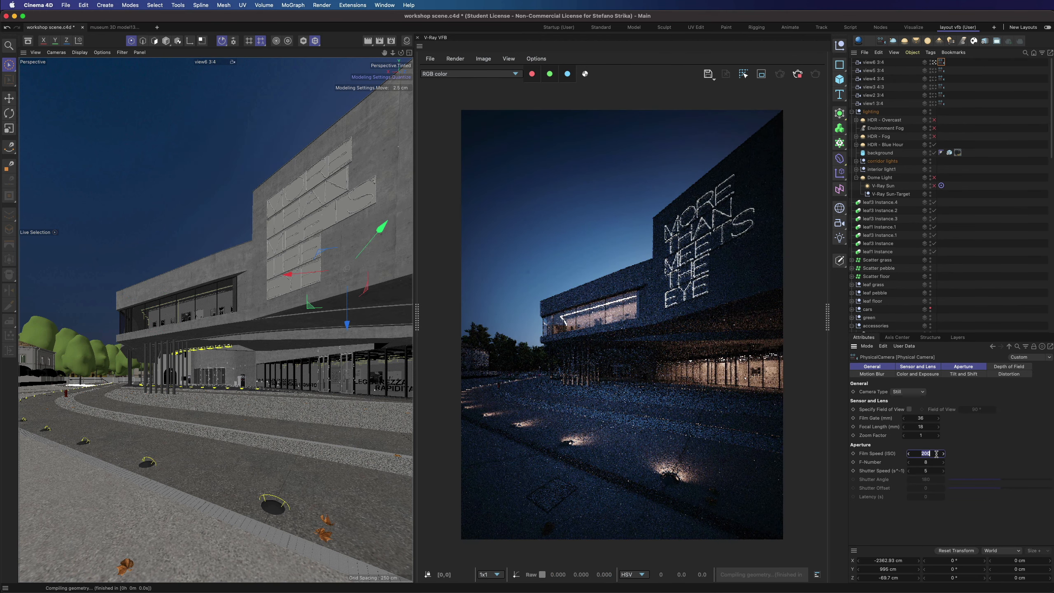
text(1600)
key(Tab)
key(Tab)
text(15)
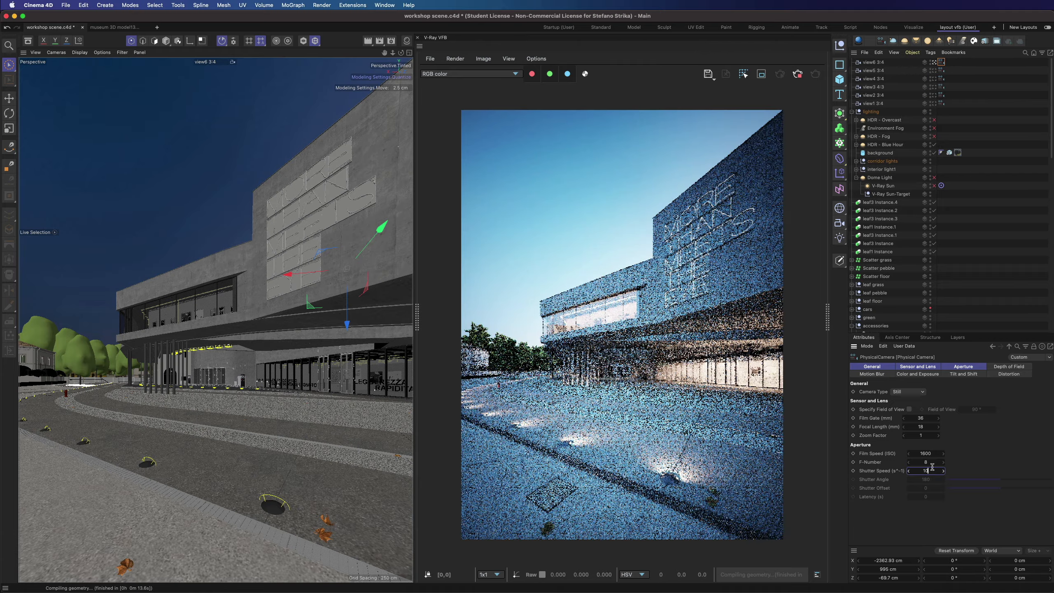
click(932, 463)
Step: Toggle the Hue/Saturation correction layer of the V-Ray frame buffer and collapse the layer settings
click(828, 315)
click(738, 109)
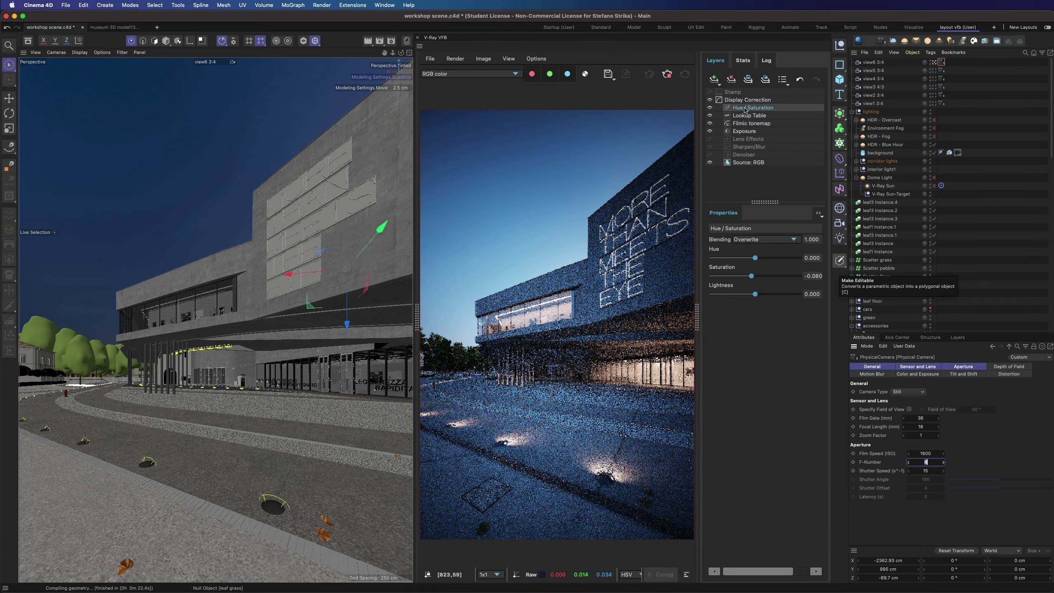
click(709, 109)
click(697, 316)
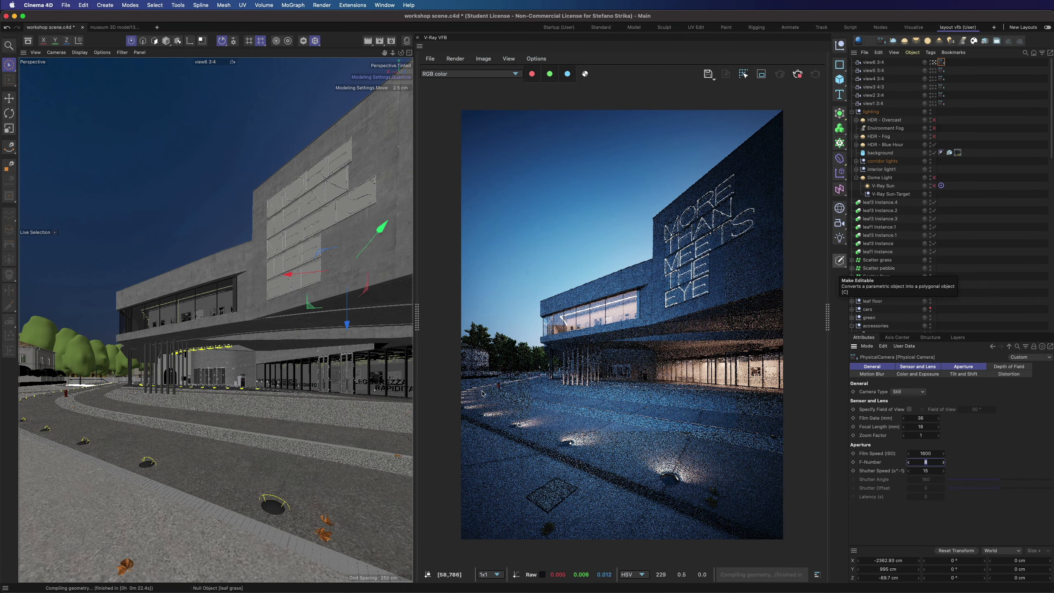
Step: Duplicate the view6 3:4 camera, look through the copy and move it in under the museum's overhang facing the entrance
click(875, 63)
ctrl+drag(875, 63, 875, 59)
click(934, 62)
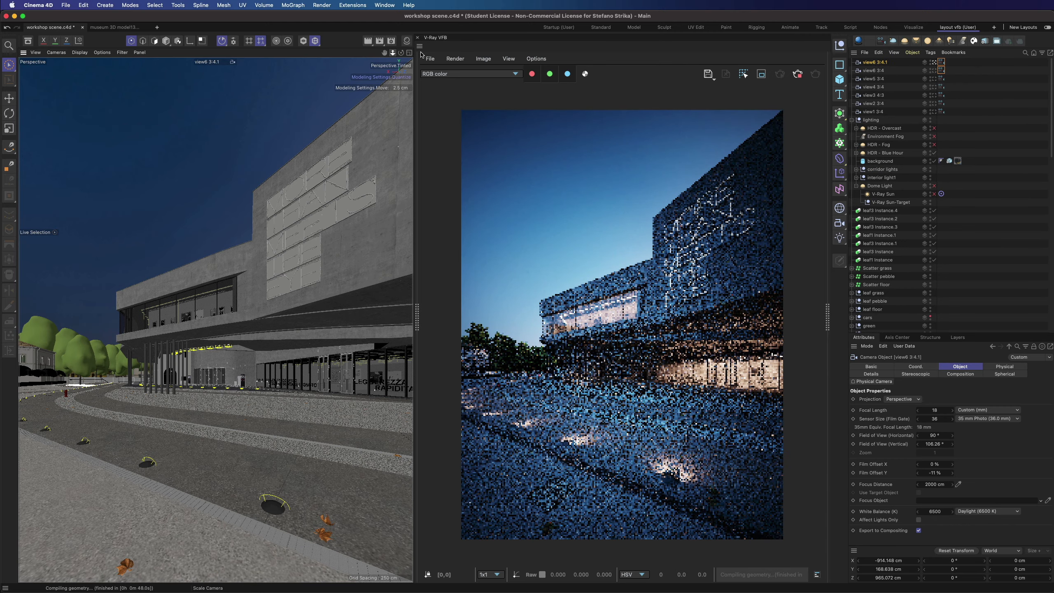
mouse_move(401, 53)
mouse_down()
mouse_move(370, 55)
mouse_move(404, 55)
mouse_up()
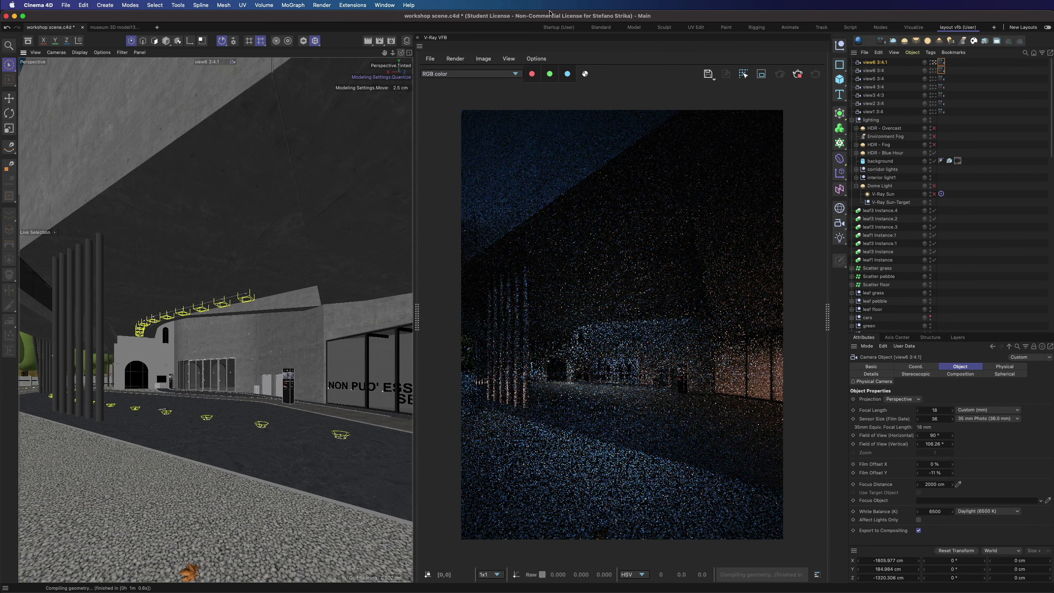
Step: Enable the IES Light ceiling inside the ceiling lamps cloner and set its power to 2500, then to 100
scroll(974, 235, down, 15)
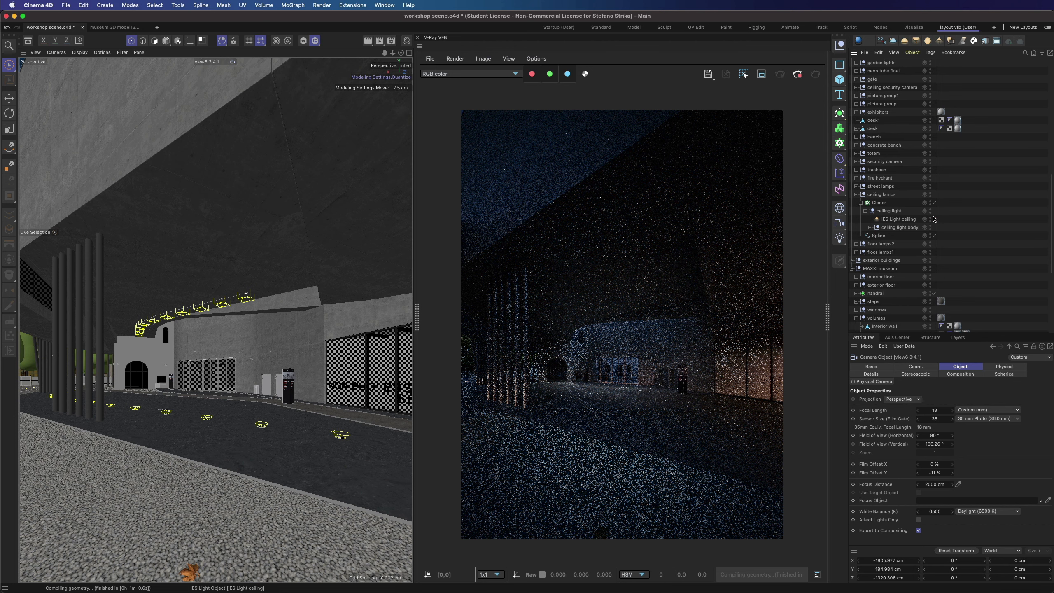
click(935, 219)
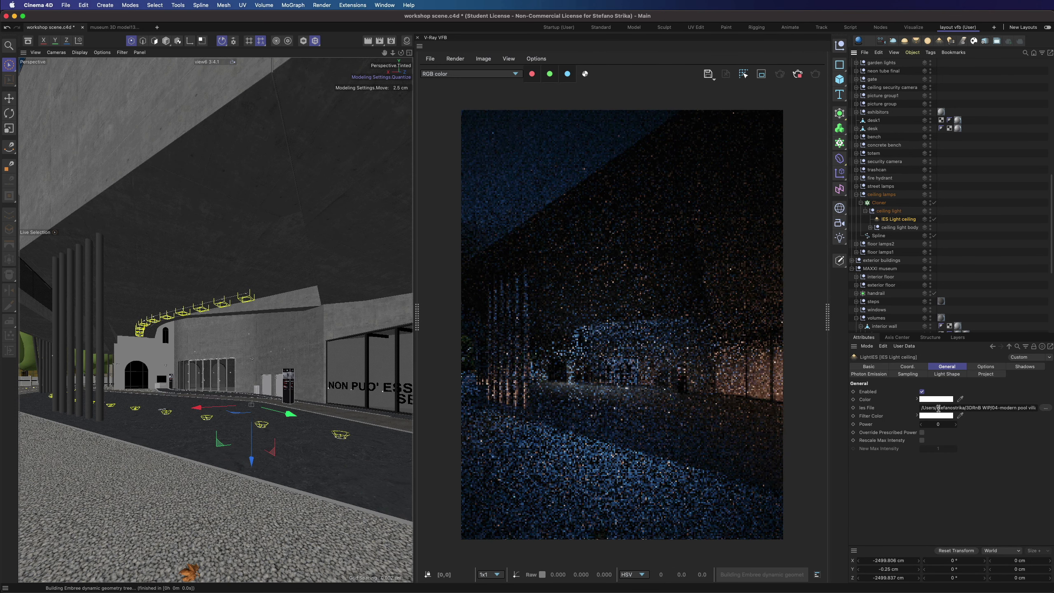
double_click(944, 425)
text(2500)
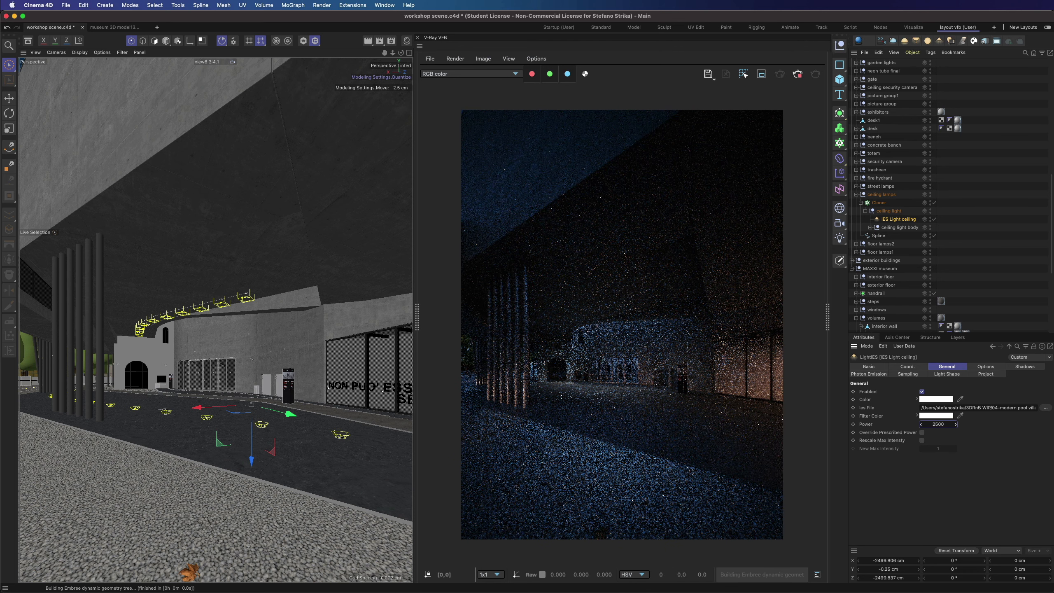
double_click(944, 424)
text(100)
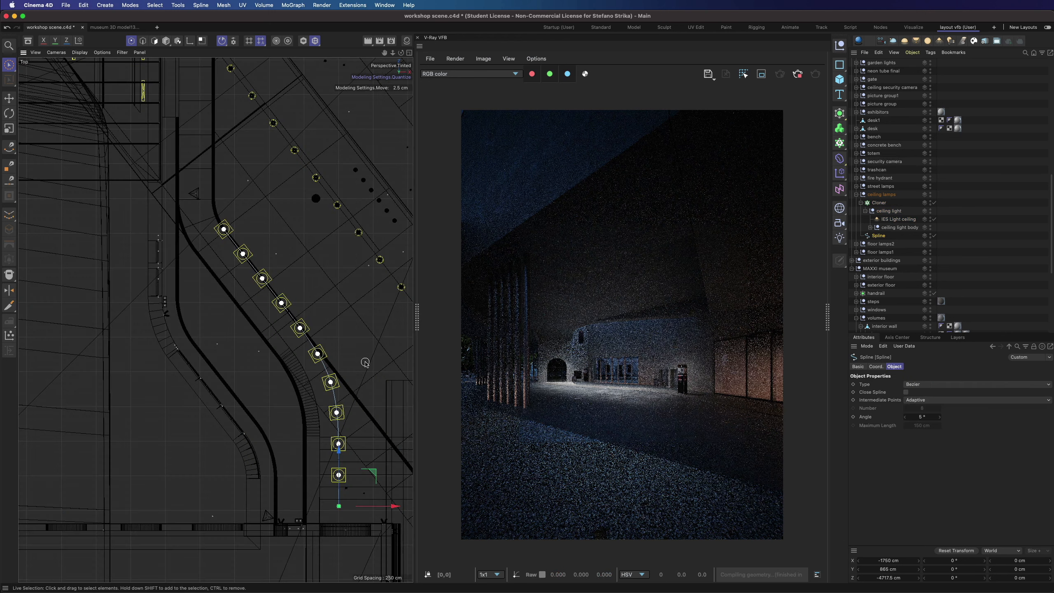
Step: Extend the ceiling lamps spline in the top view by moving its end point down toward the building wall
scroll(342, 534, up, 2)
scroll(341, 534, up, 1)
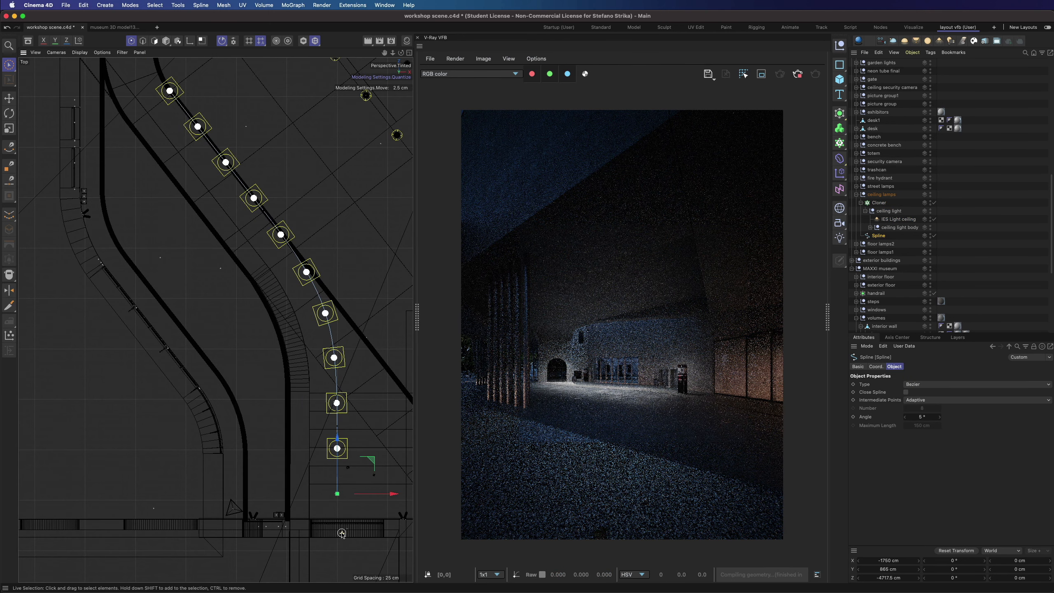
drag(337, 437, 403, 475)
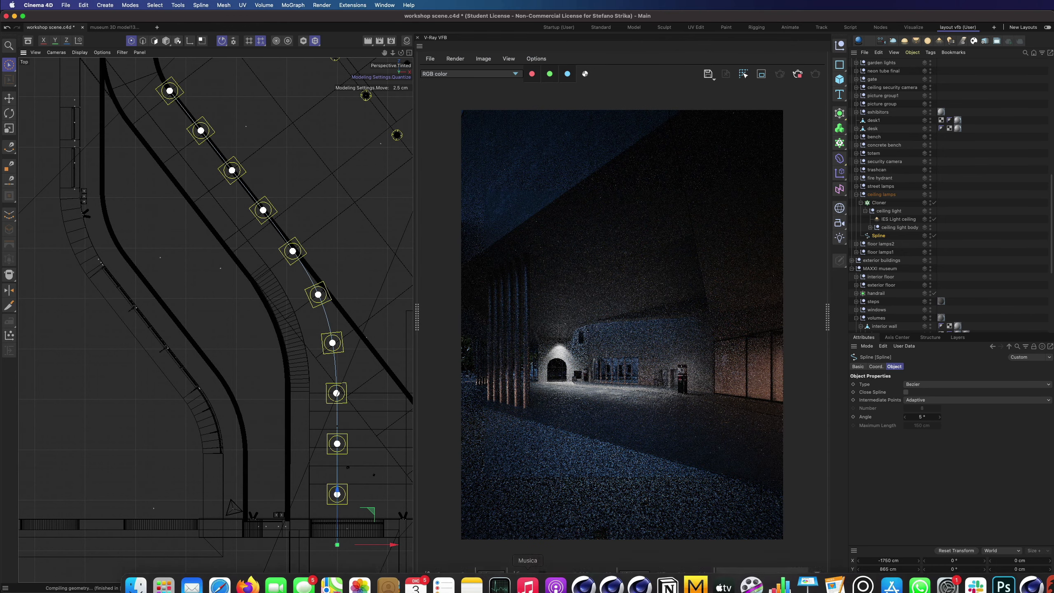
Step: Check the museum's night reference photo in Safari, return to Cinema 4D and set the IES Light ceiling's color temperature to 5000 K
click(228, 571)
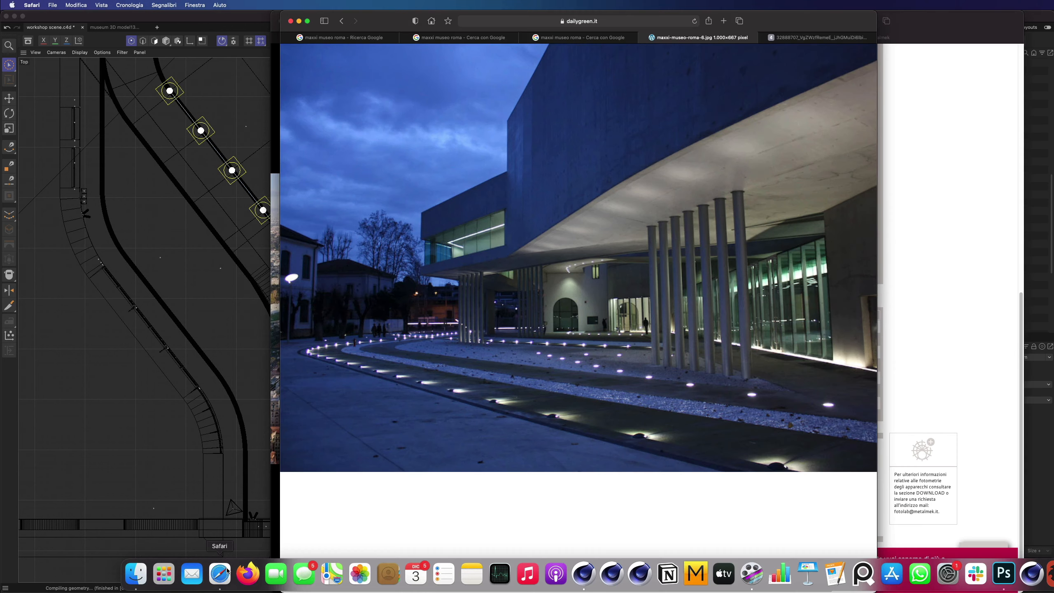
click(241, 15)
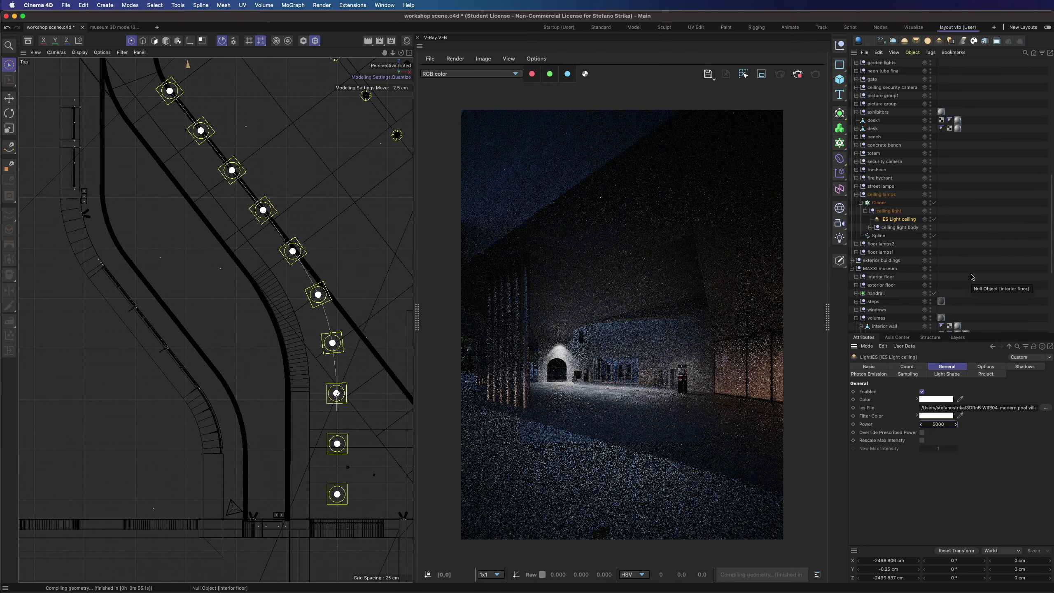
click(927, 399)
click(933, 429)
click(873, 441)
text(5000)
key(Tab)
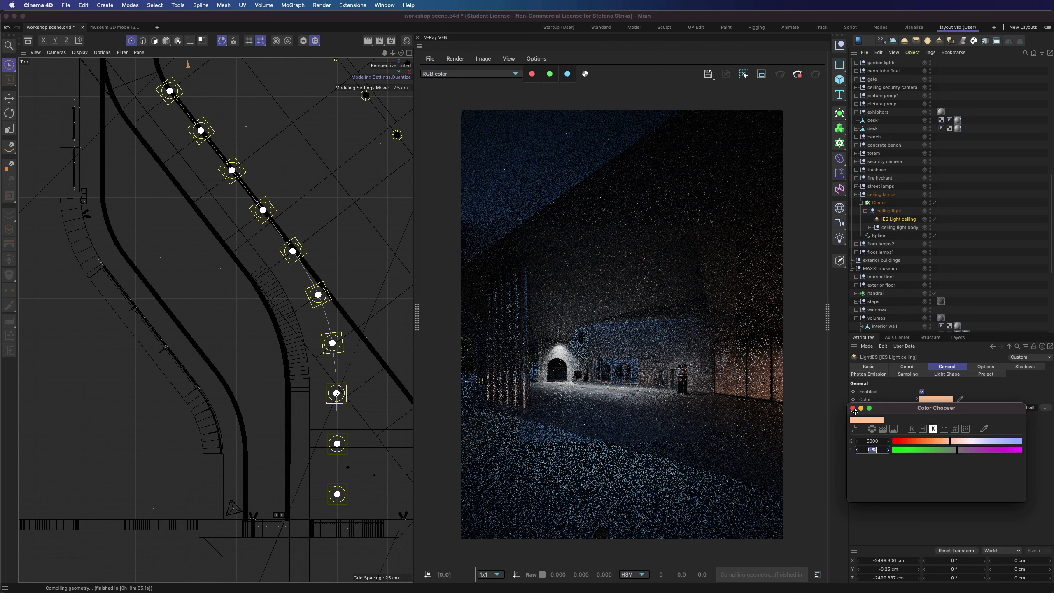
click(853, 408)
Step: Create a V-Ray rectangle light, transfer it to the IES Light ceiling's position and move it into the ceiling light group
click(916, 41)
click(178, 5)
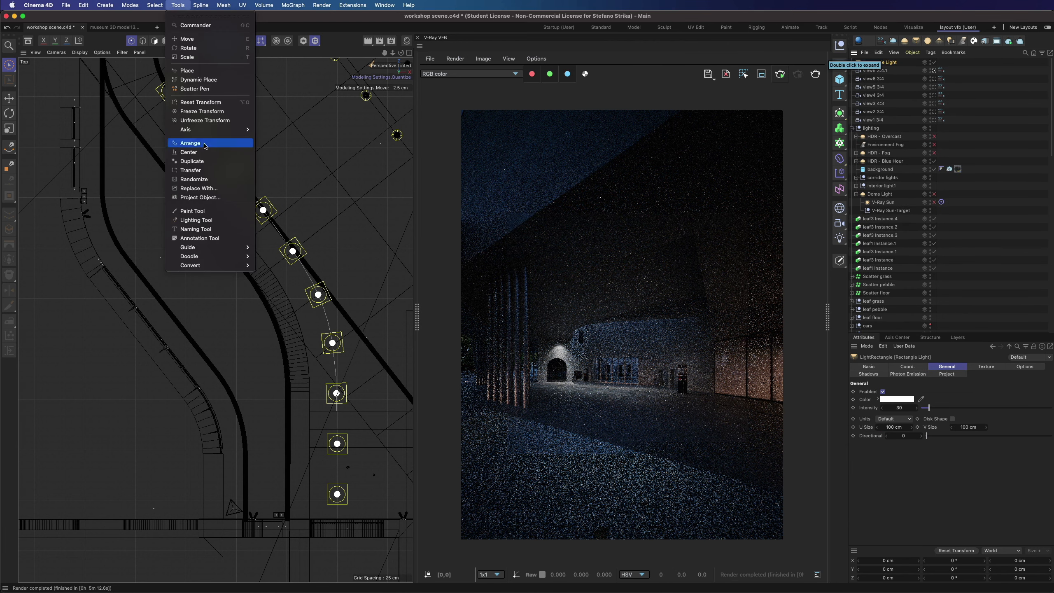
click(191, 169)
scroll(967, 176, down, 5)
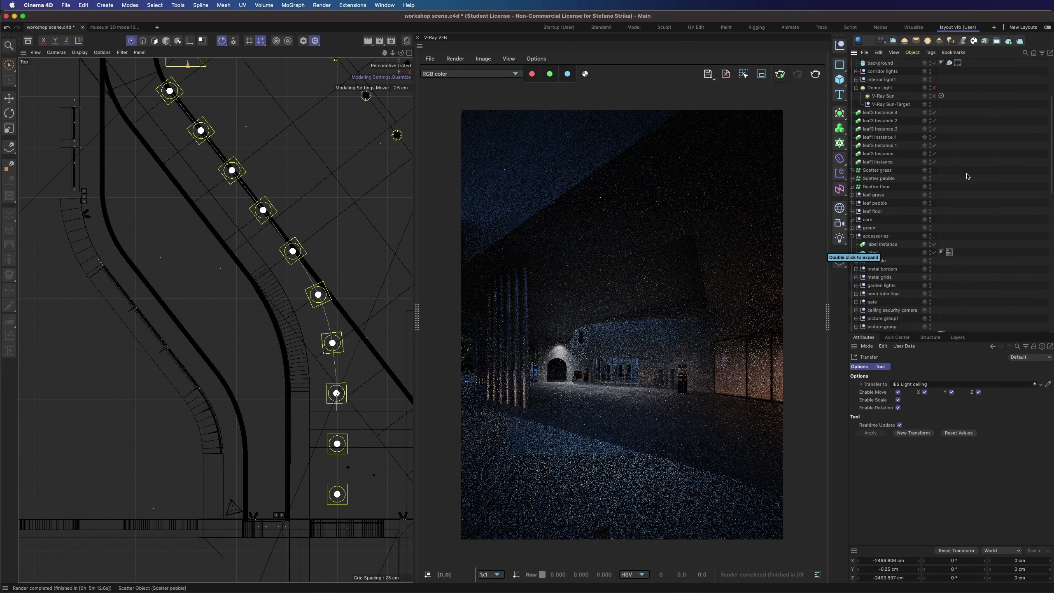
scroll(967, 176, up, 5)
drag(879, 62, 890, 161)
Step: Rename the new rectangle light in the ceiling light group as visible light
double_click(891, 164)
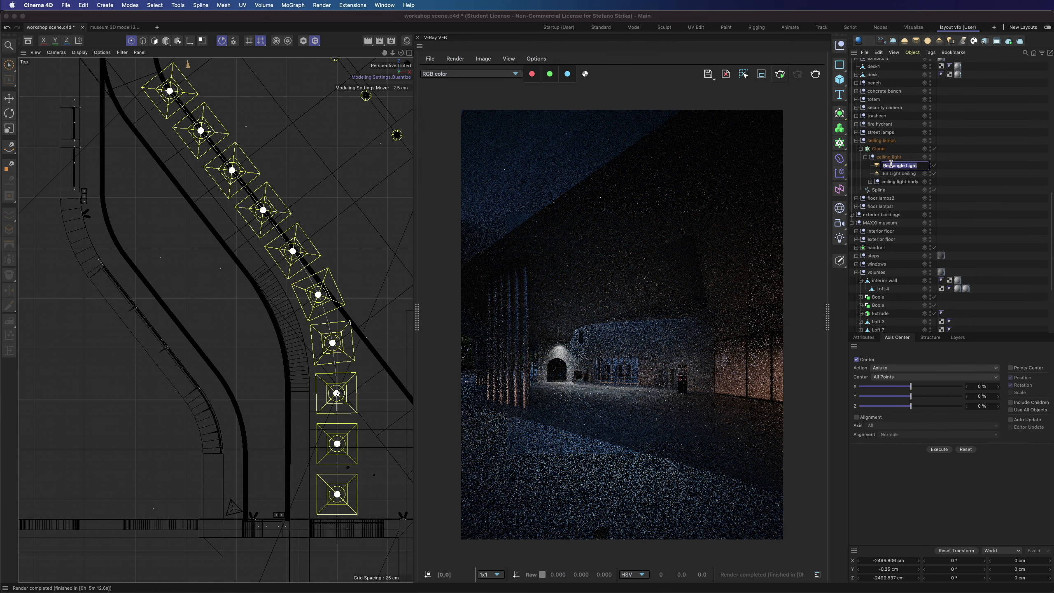
text(visible light)
key(Return)
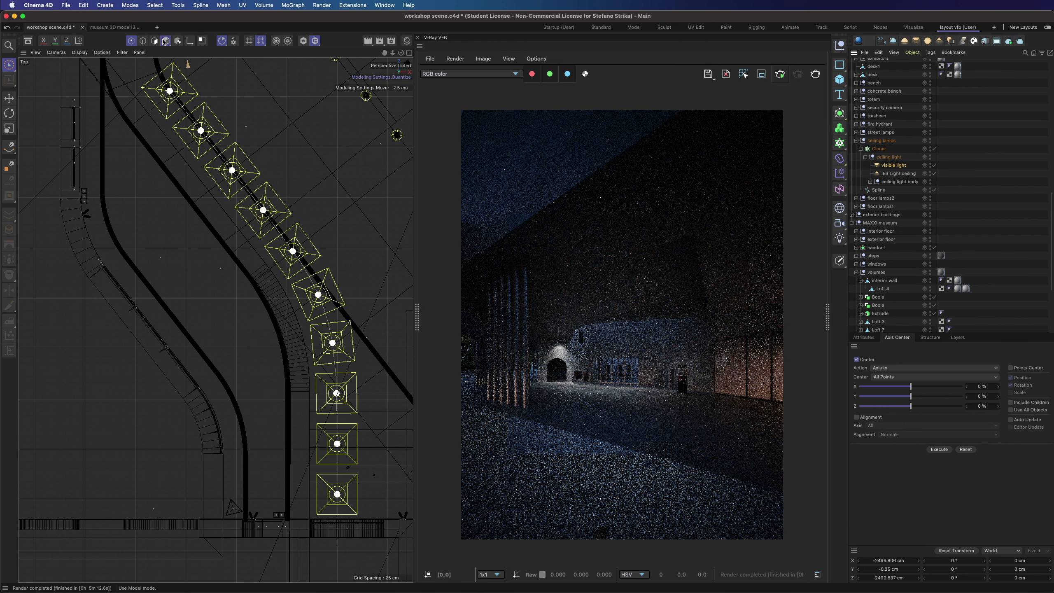
Step: Set the visible light's intensity to 3000 lumens and its U and V size to 5 cm
click(897, 165)
click(864, 337)
click(902, 408)
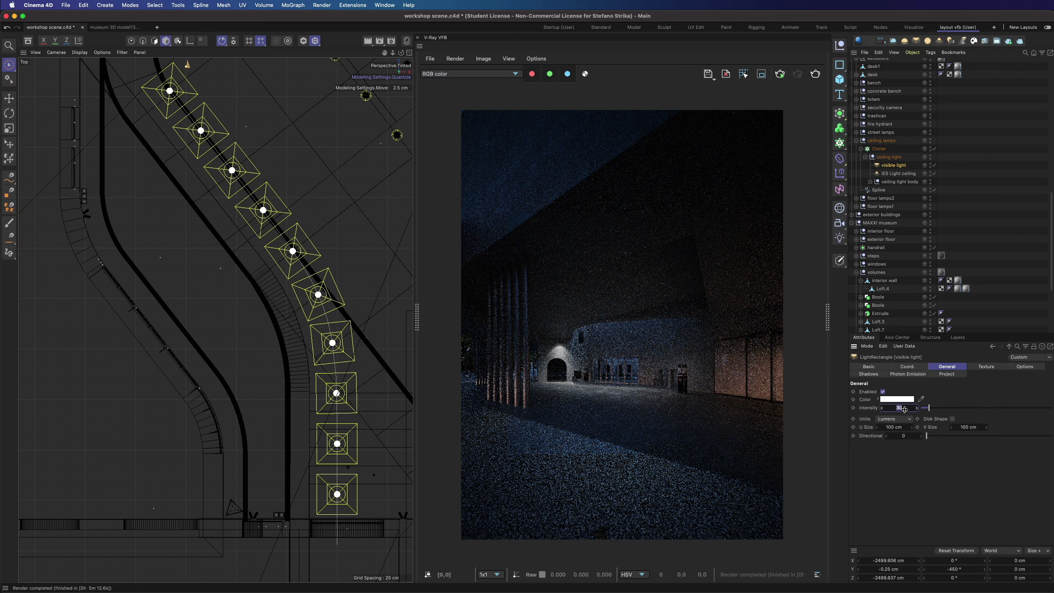
text(00)
click(899, 427)
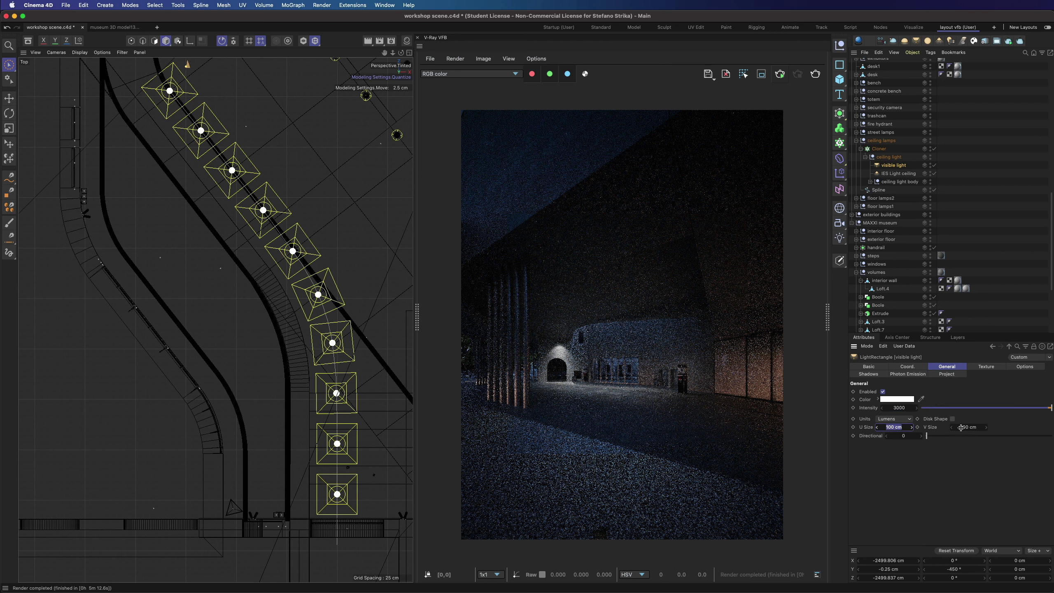
text(10)
key(Tab)
text(10)
key(Tab)
Step: Set the visible light's color temperature to 3500 K
click(897, 400)
click(884, 428)
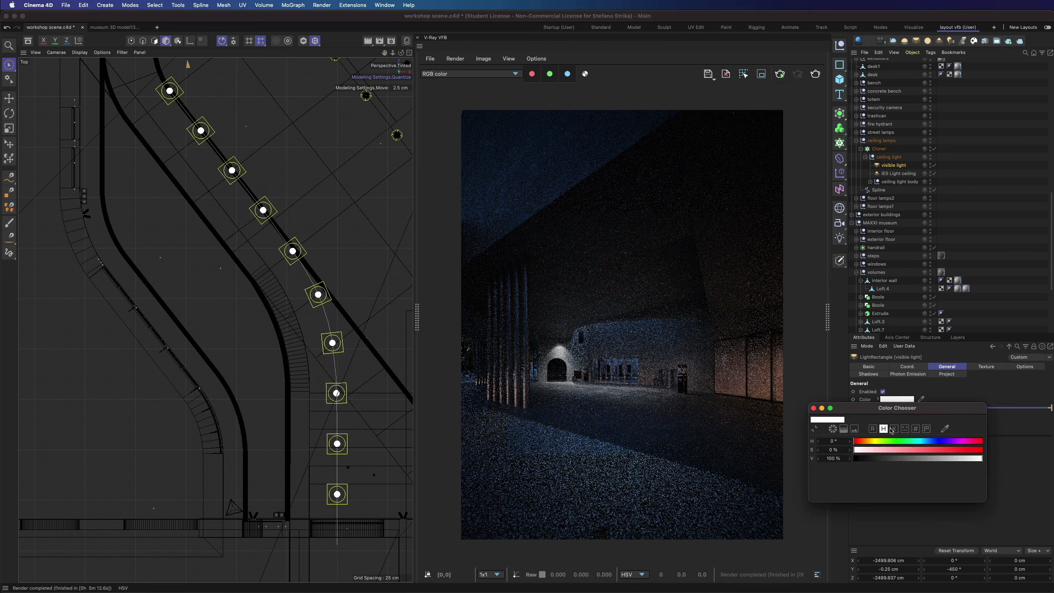
click(894, 428)
click(834, 441)
text(3500)
key(Return)
click(814, 408)
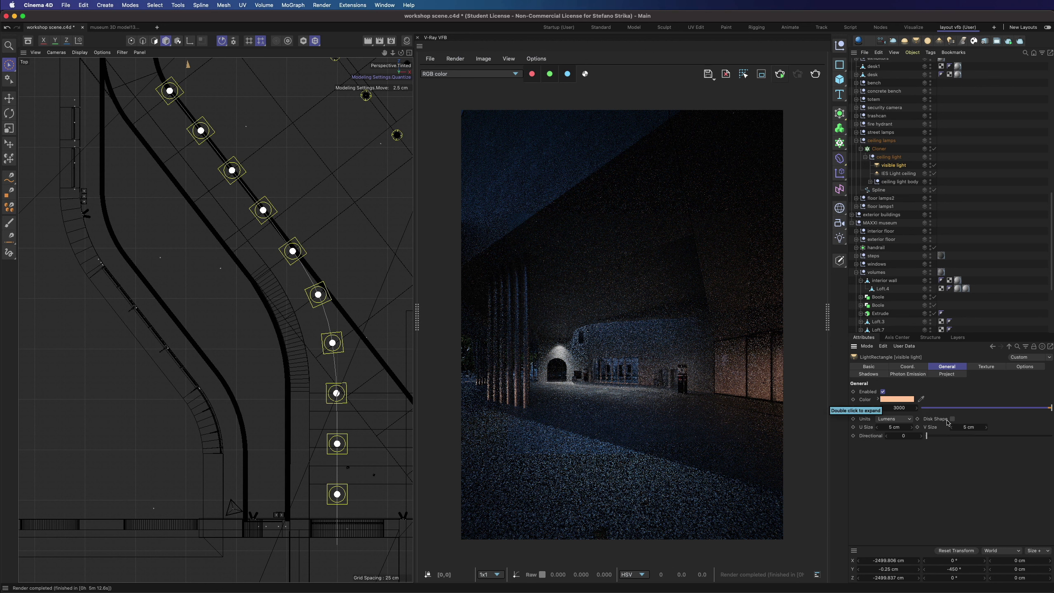
Step: Make the visible light disk-shaped, turn off its effect on diffuse, specular and atmospherics, and render the view again
click(951, 419)
click(1026, 367)
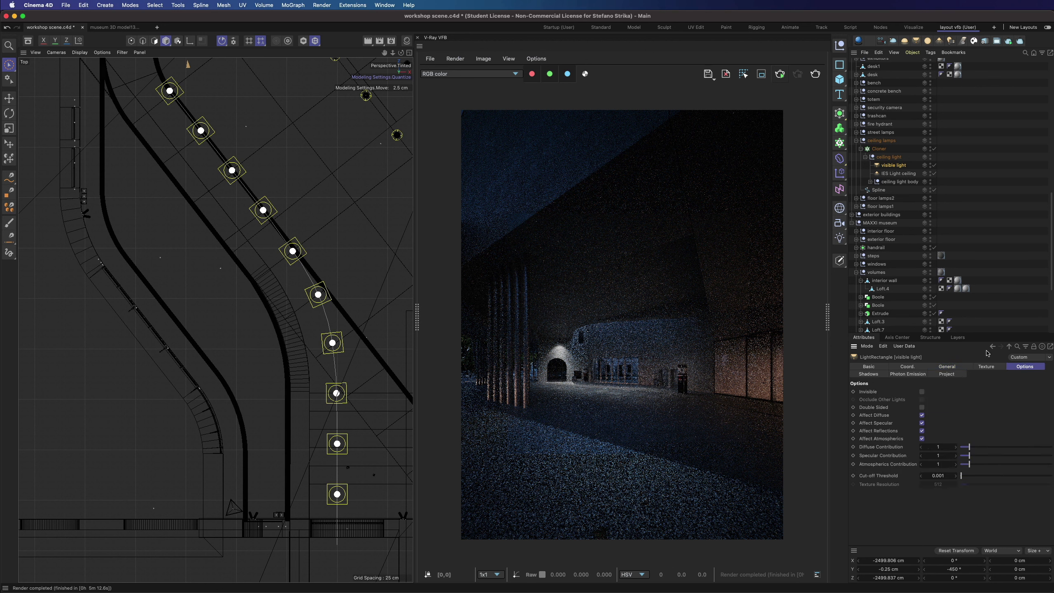
click(922, 415)
click(921, 439)
click(815, 74)
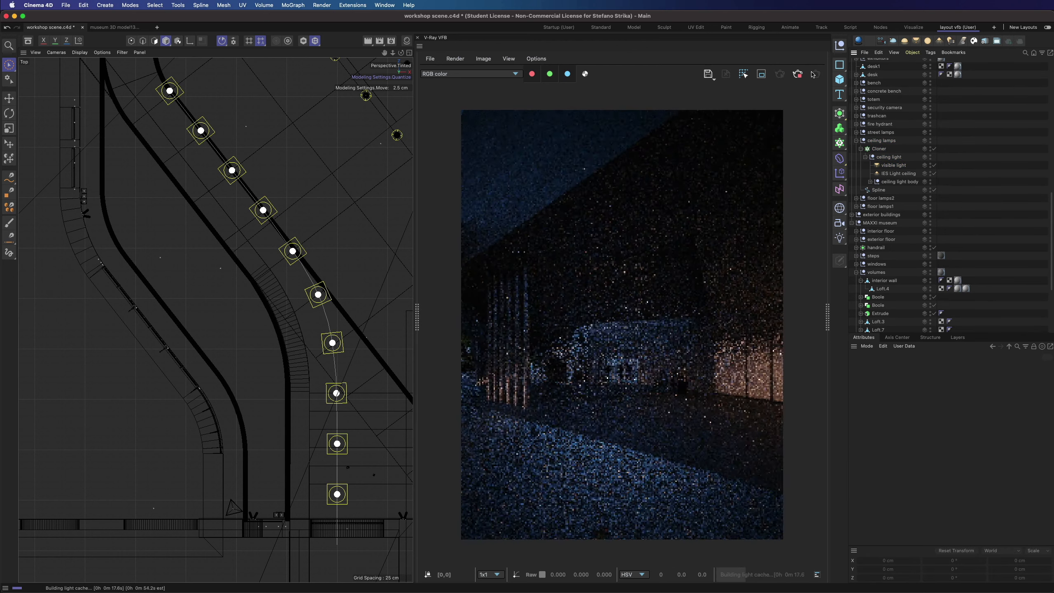
Step: Raise the visible light by 0.1 cm to Y -0.15 cm and set its U and V size to 7.5 cm
click(890, 172)
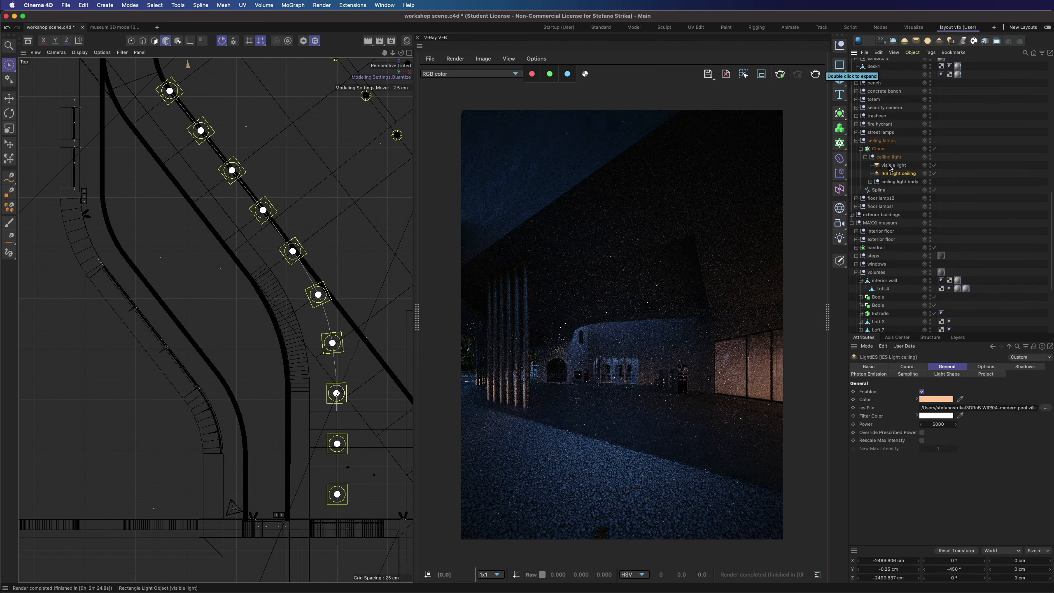
click(890, 165)
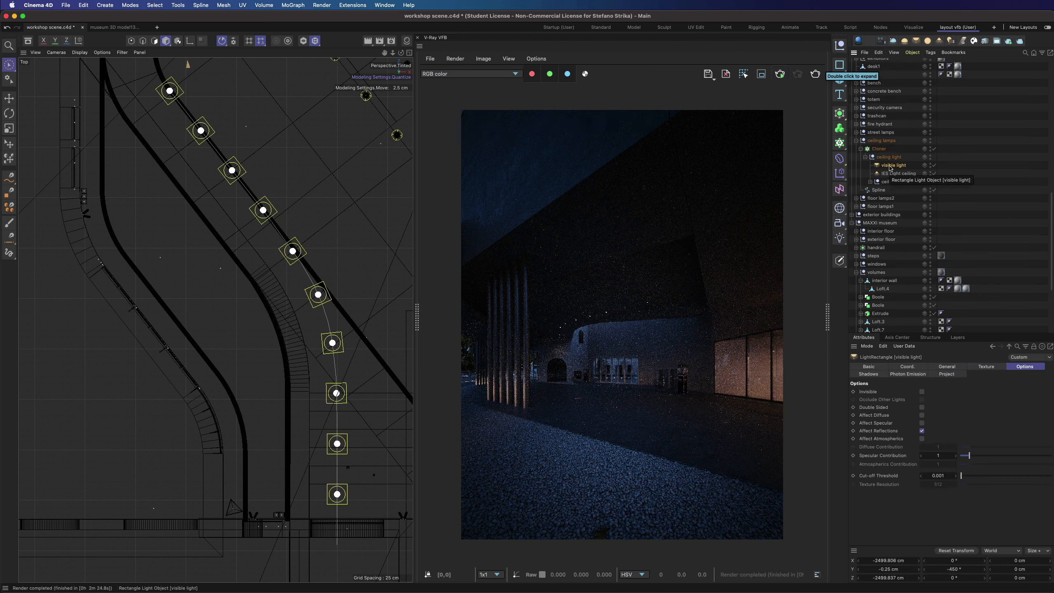
click(904, 569)
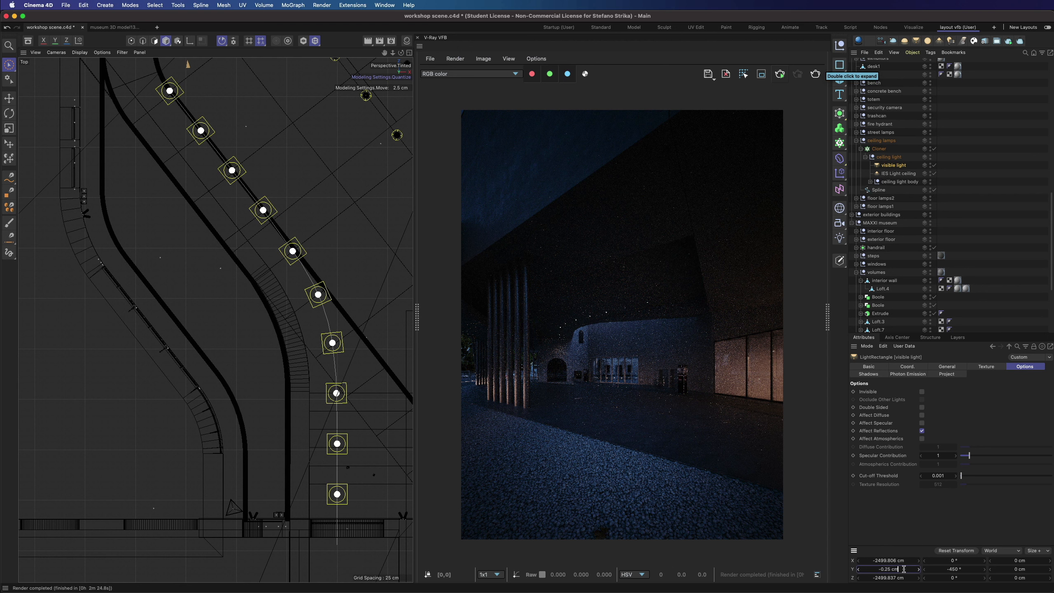
text(+)
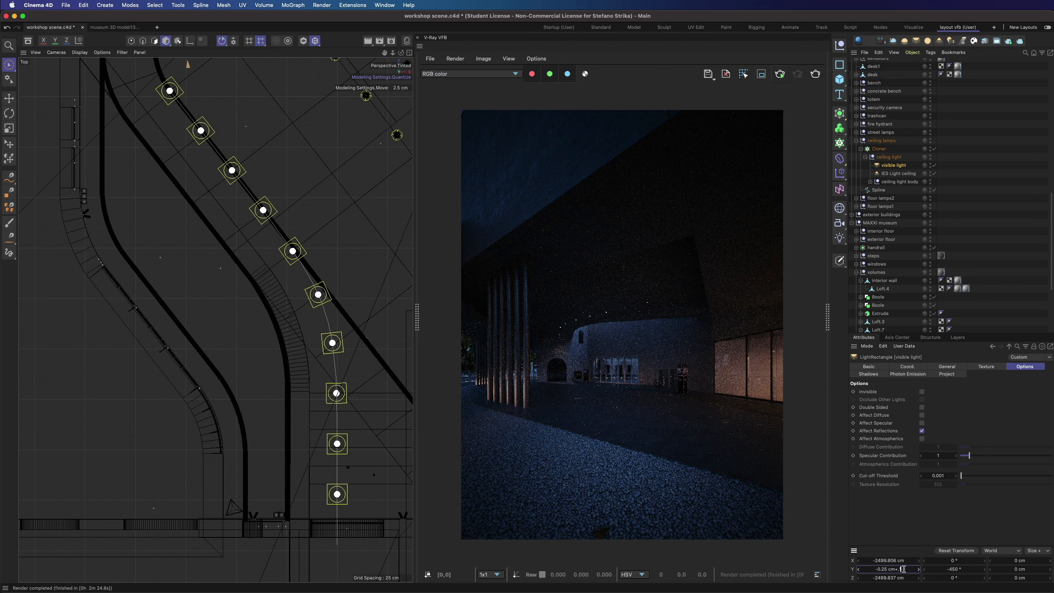
click(979, 283)
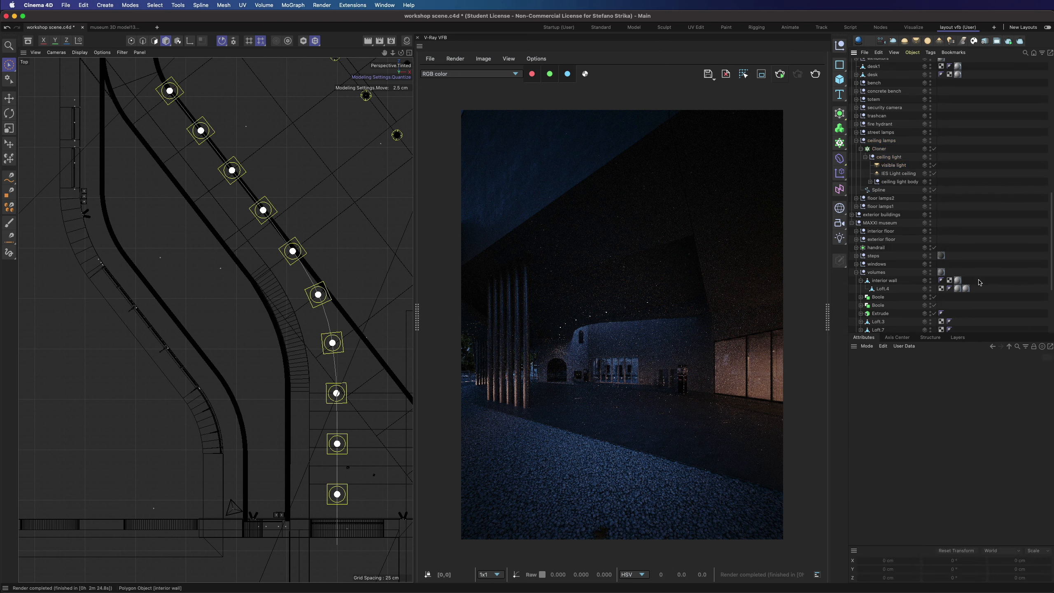
click(815, 73)
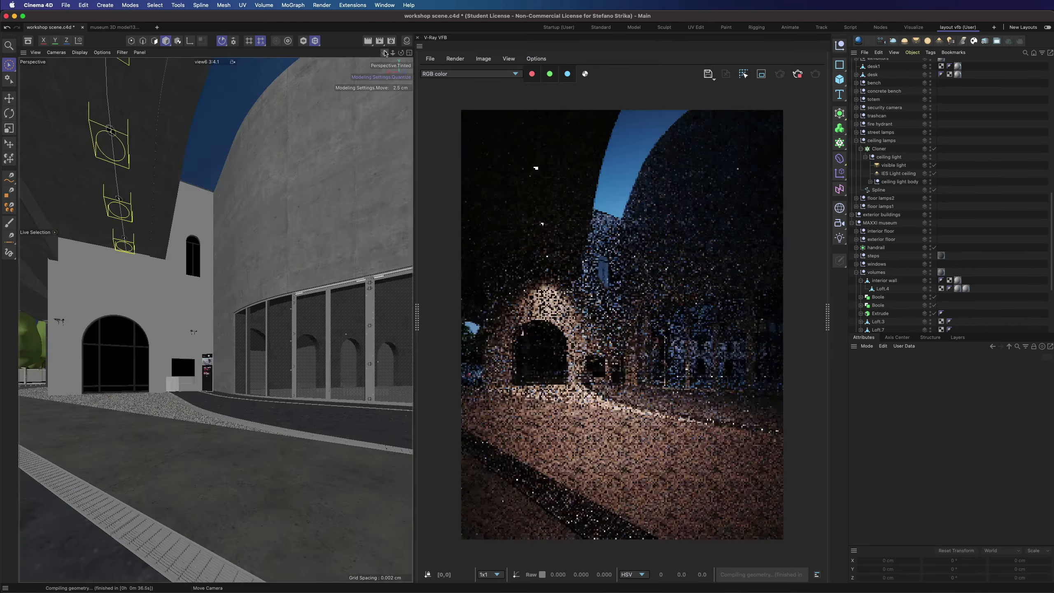
click(894, 165)
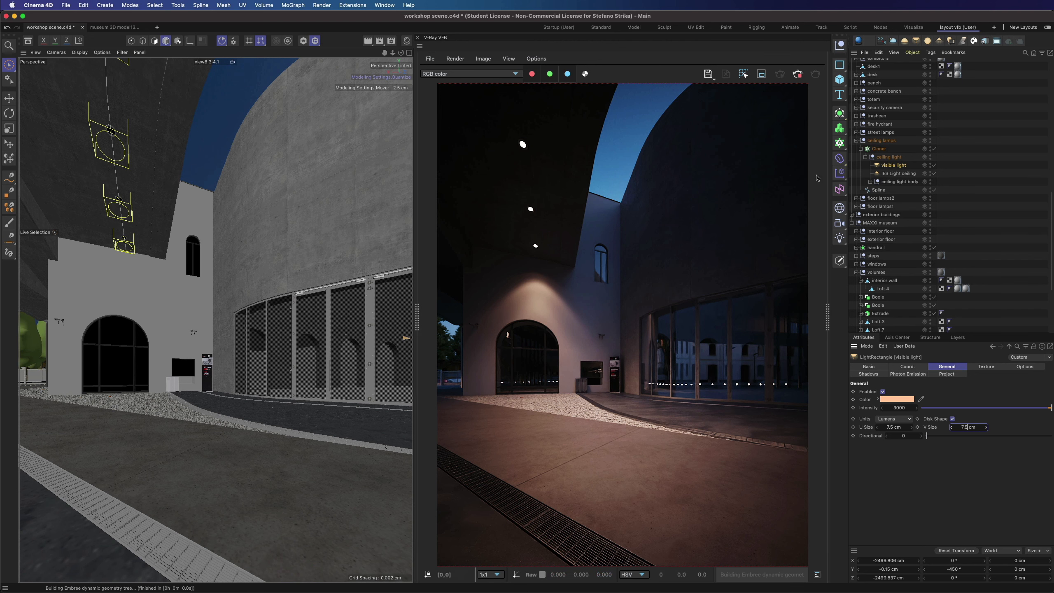
Step: Enable bloom/glare in the frame buffer's Lens Effects layer and lower its size and intensity
click(827, 314)
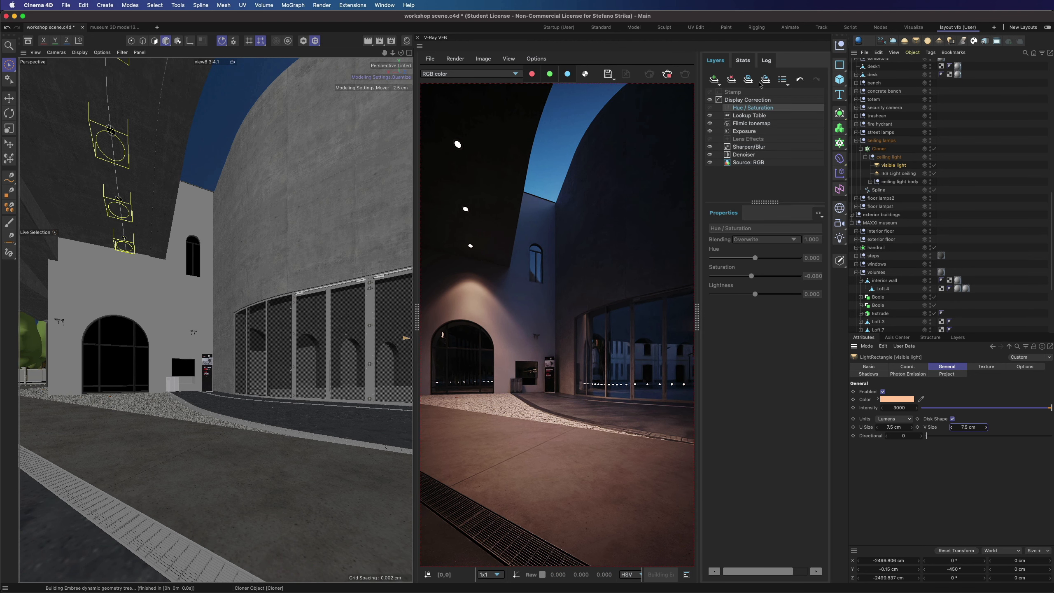
click(747, 138)
click(712, 256)
drag(756, 273, 716, 292)
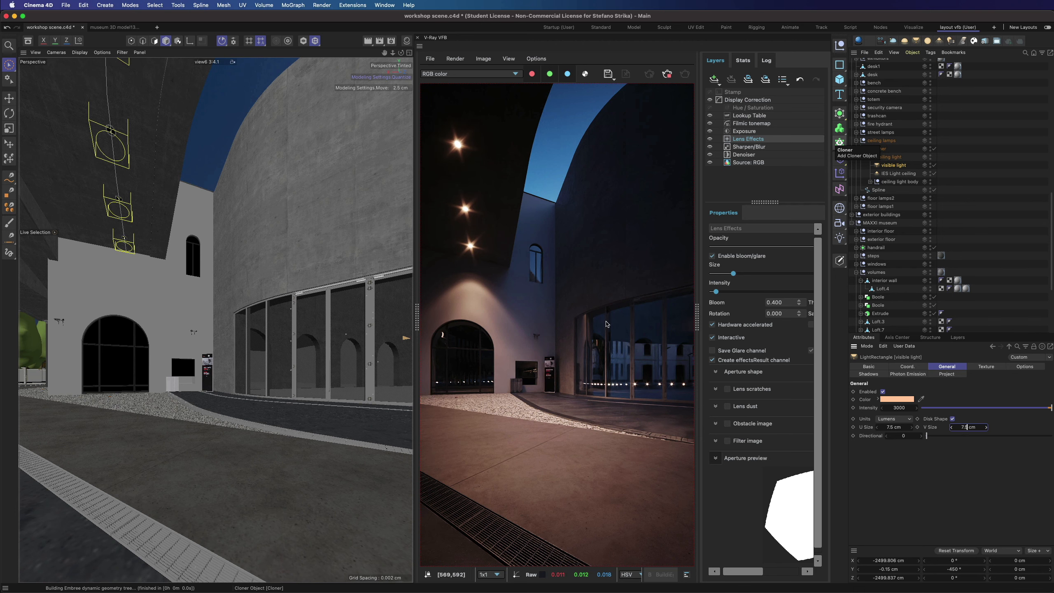
click(697, 309)
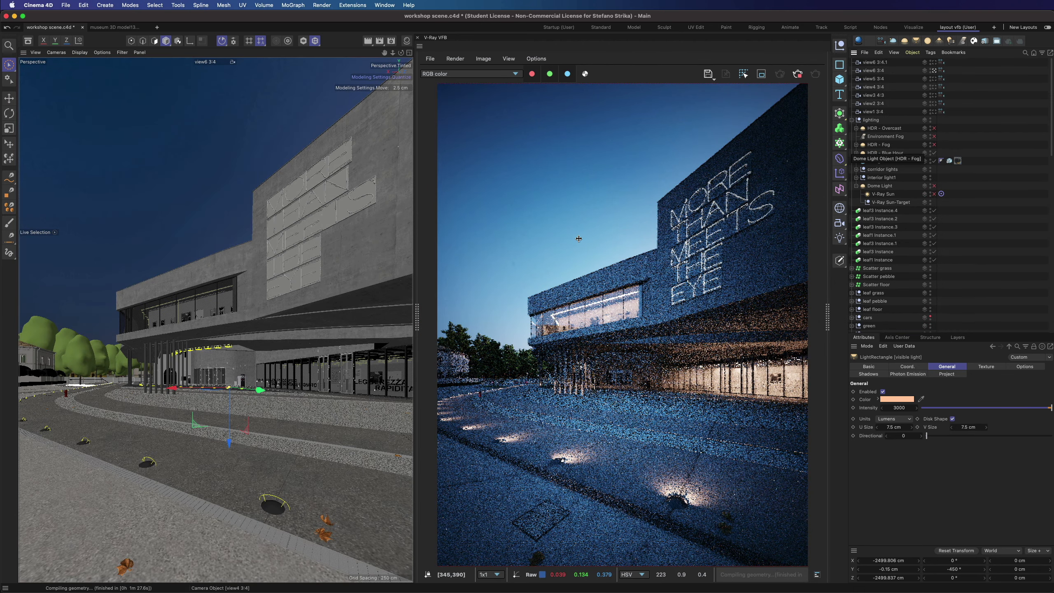
Step: Raise the exposure in the Exposure correction layer for the full building view
drag(827, 208, 747, 175)
click(744, 131)
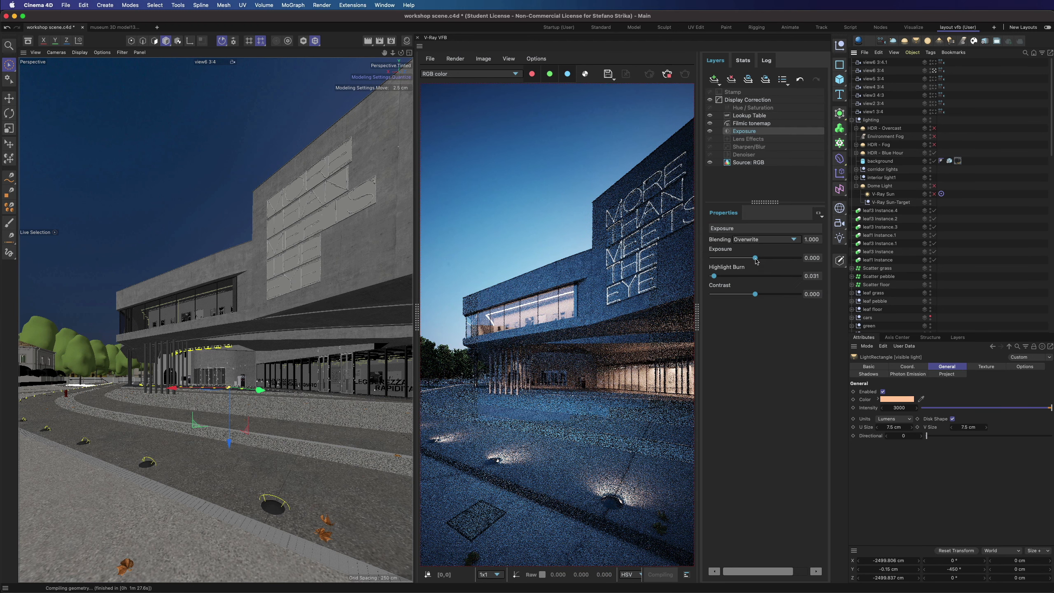
drag(755, 258, 774, 278)
click(698, 316)
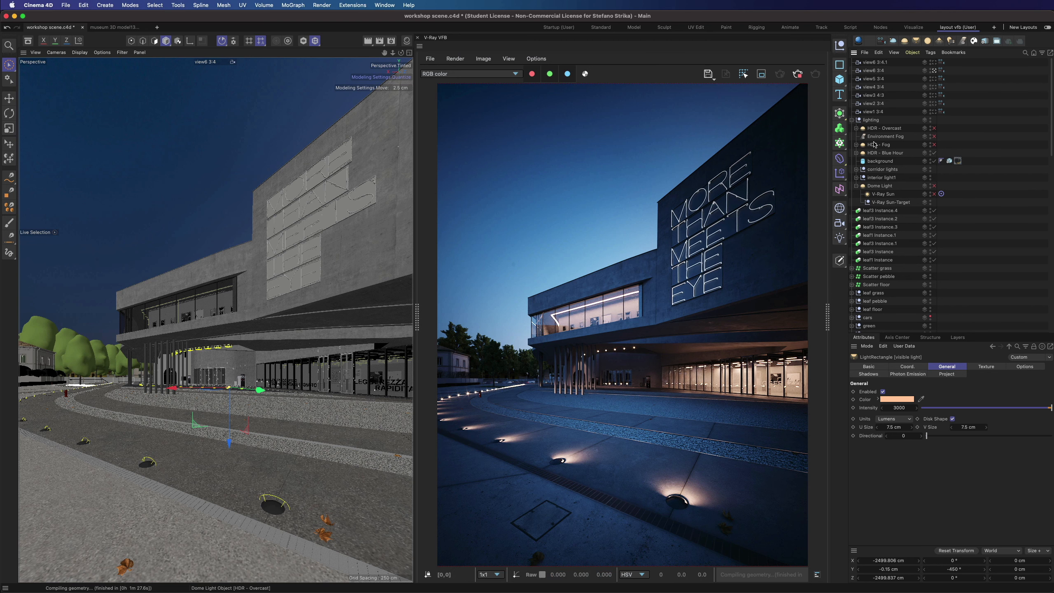
Step: Disable the HDR - Blue Hour light, duplicate the Dome Light with its V-Ray Sun and enable the copy
click(935, 153)
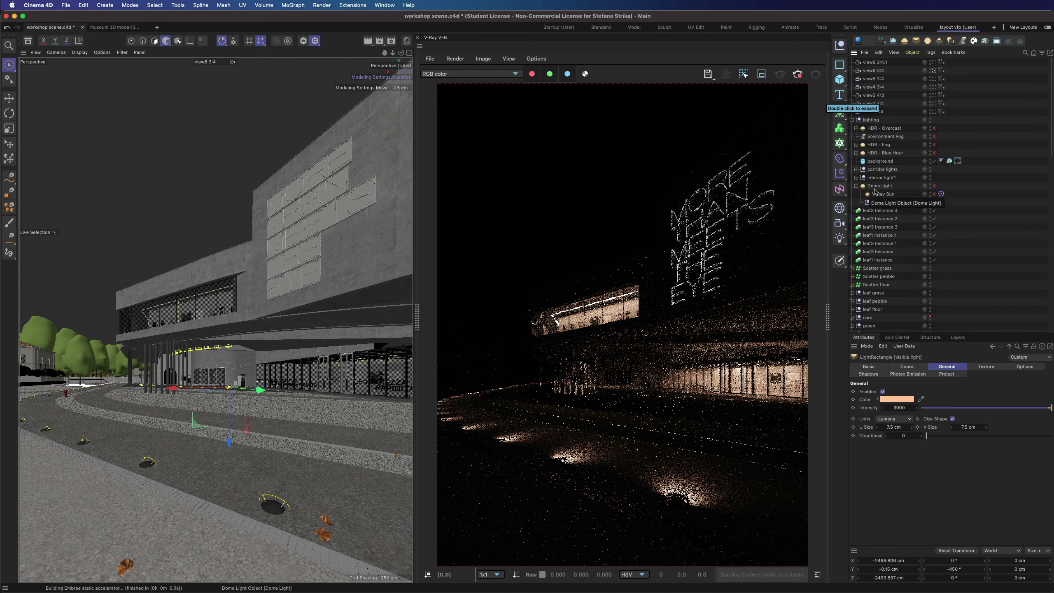
ctrl+drag(880, 189, 917, 186)
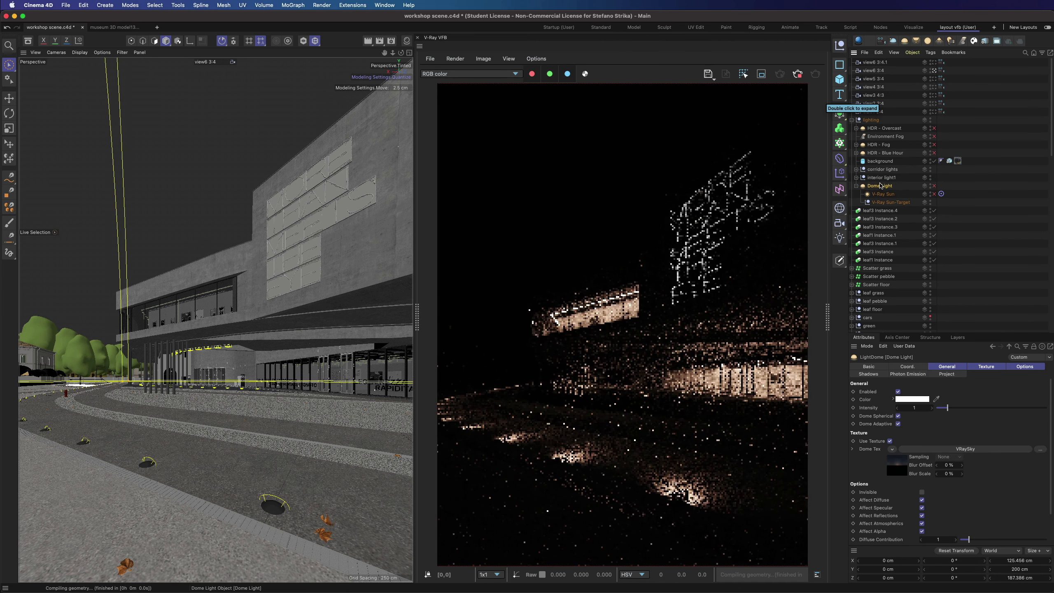
click(935, 186)
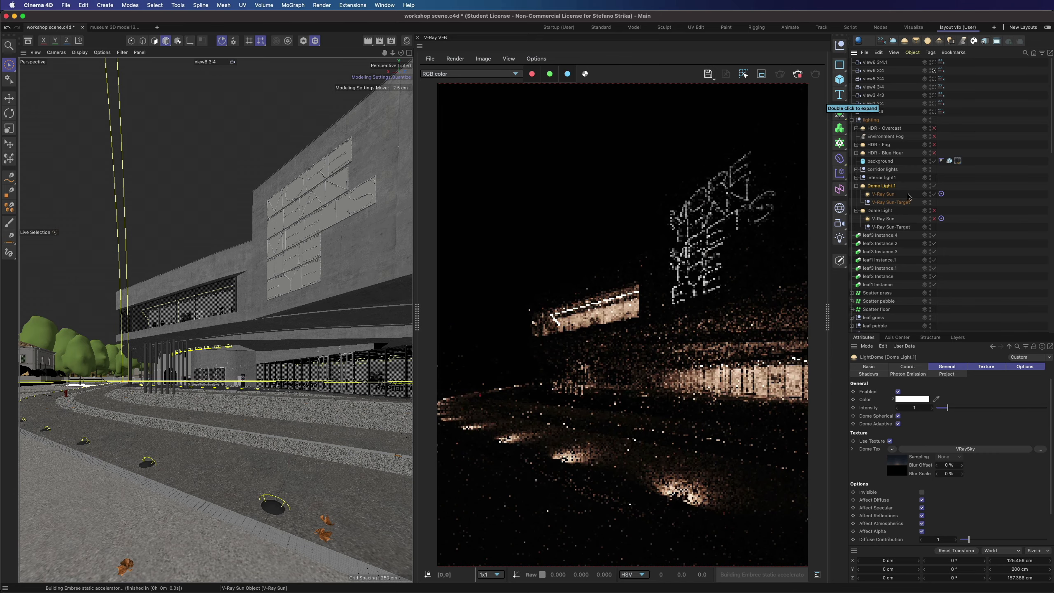
Step: Move the duplicated V-Ray Sun below the horizon and reposition it in the top view for a blue-hour sky
click(919, 195)
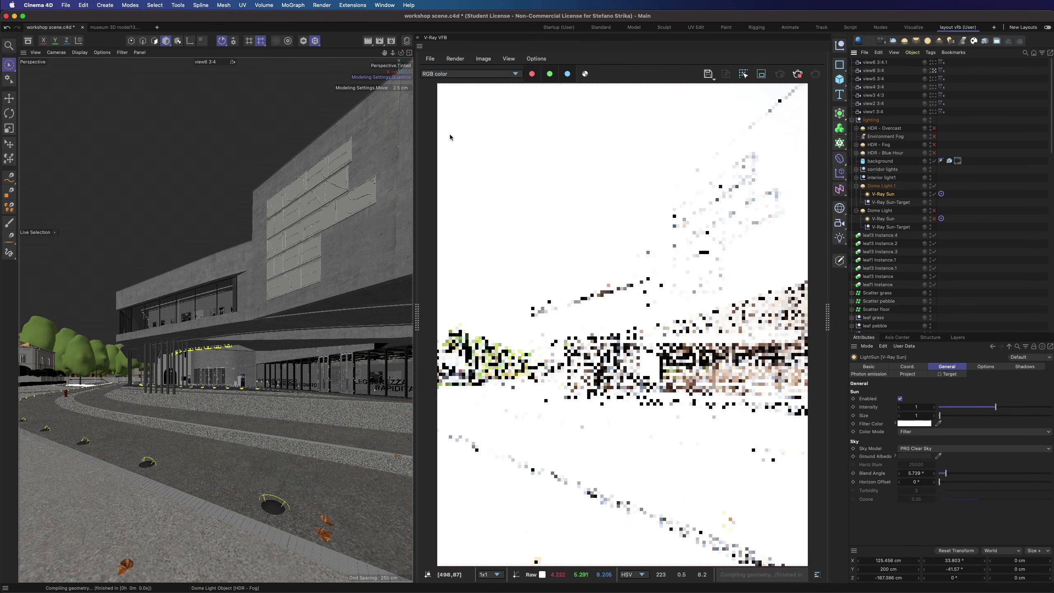
middle_click(208, 333)
middle_click(208, 349)
key(e)
scroll(232, 316, up, 4)
drag(220, 278, 219, 320)
middle_click(249, 291)
middle_click(231, 315)
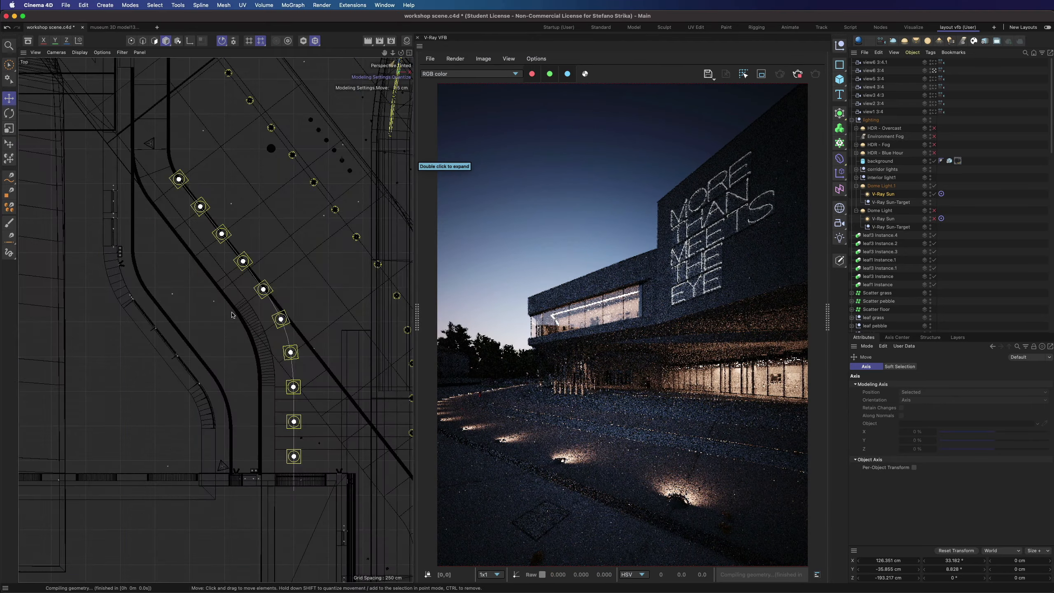
scroll(231, 314, down, 5)
scroll(334, 228, up, 5)
drag(335, 229, 257, 231)
Step: Add a White Balance correction layer above the Lookup Table and set the Hue/Saturation layer's saturation to 0.085
click(827, 316)
click(747, 116)
click(715, 80)
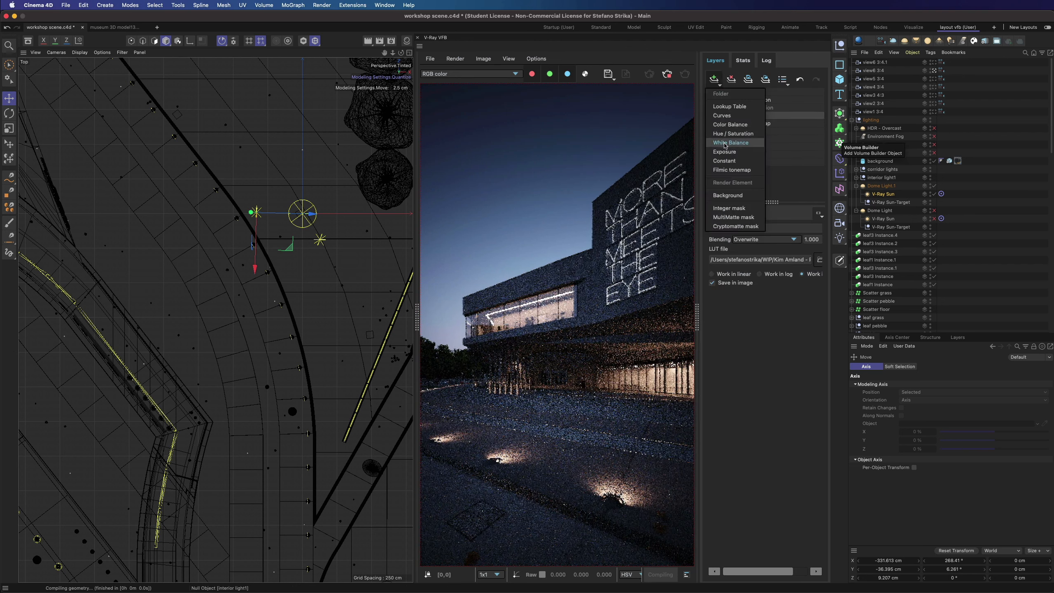
click(725, 146)
click(737, 107)
click(697, 317)
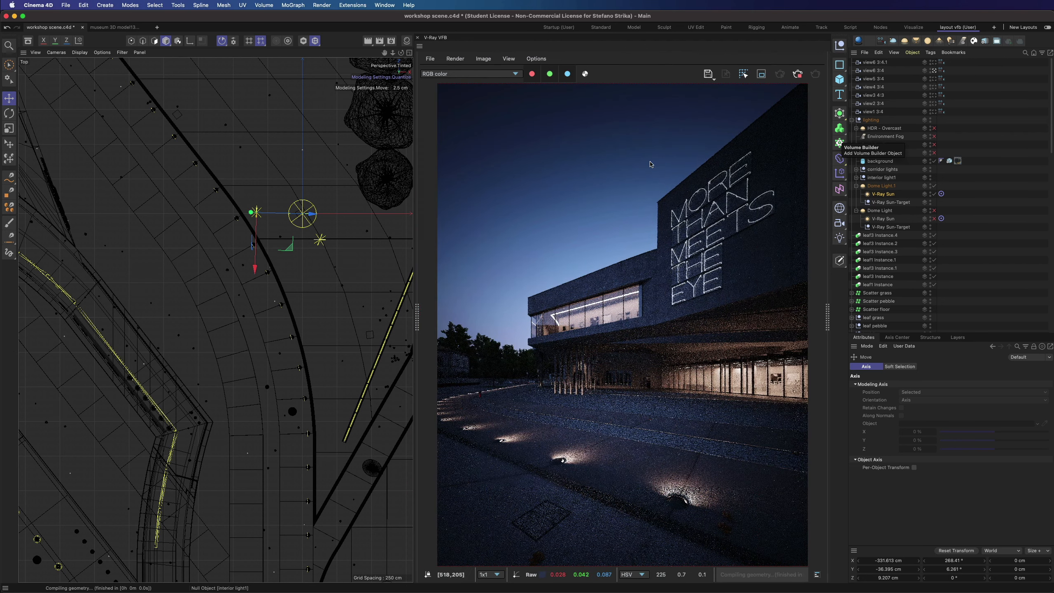
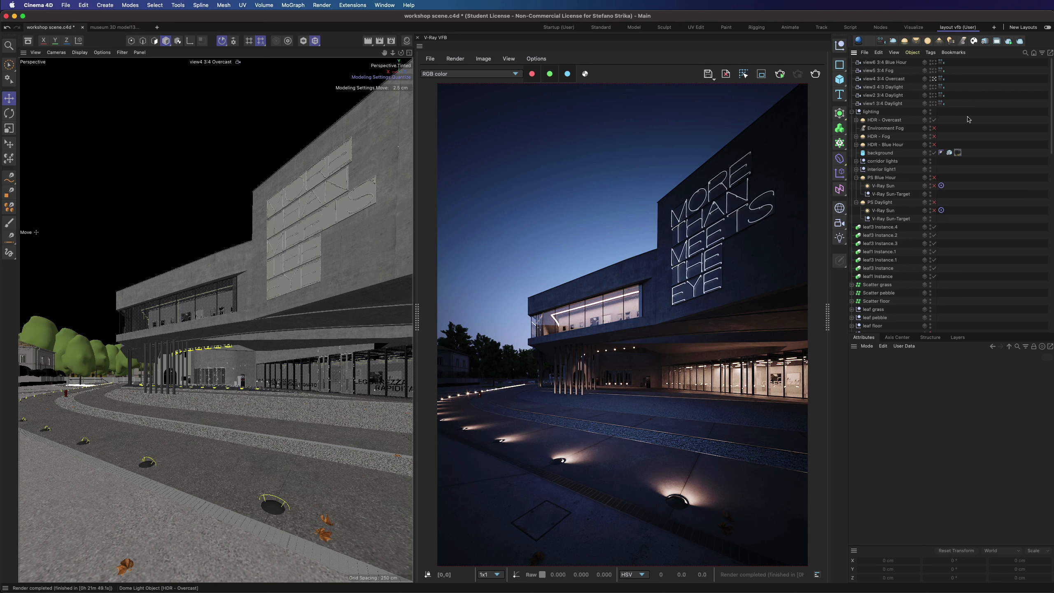
Step: Move the HDR - Overcast light directly below HDR - Blue Hour in the lighting group
drag(878, 119, 884, 148)
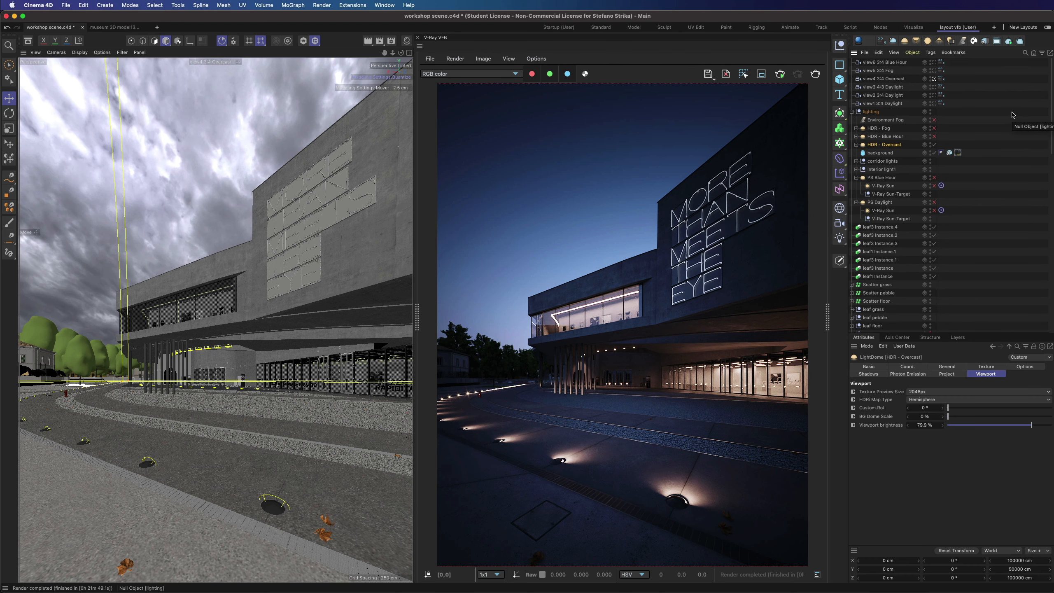
Step: Add the Light Mix and Cryptomatte elements to the V-Ray render elements
click(985, 41)
click(482, 177)
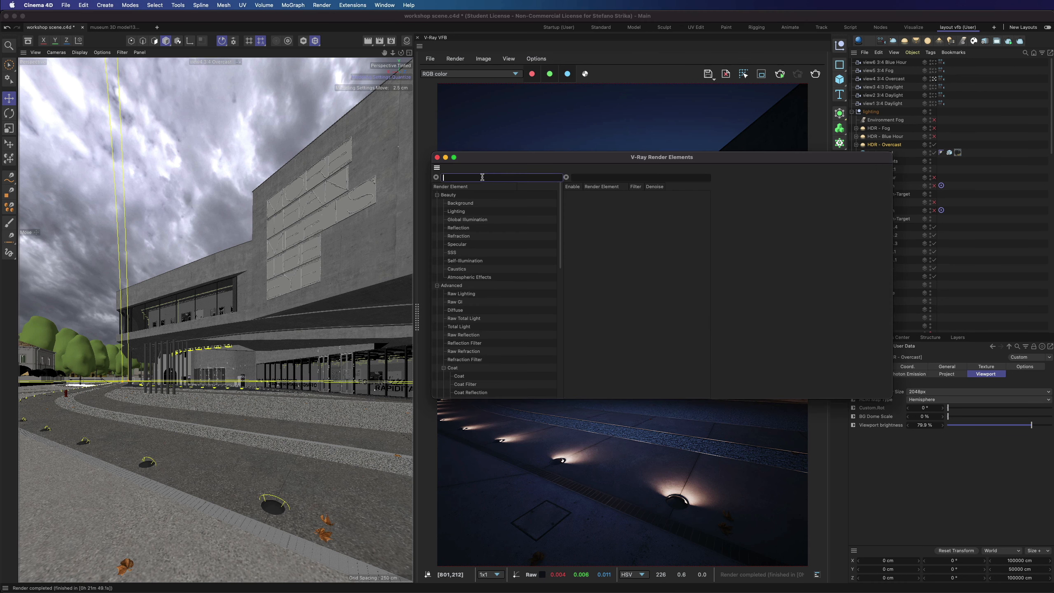
text(light)
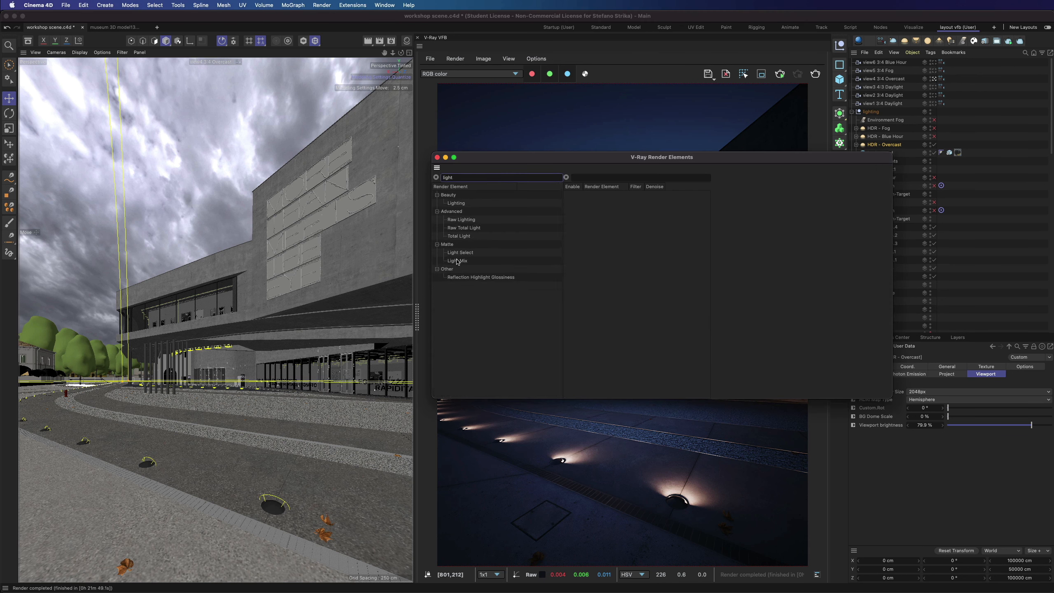
drag(458, 262, 600, 198)
double_click(458, 177)
text(cryp)
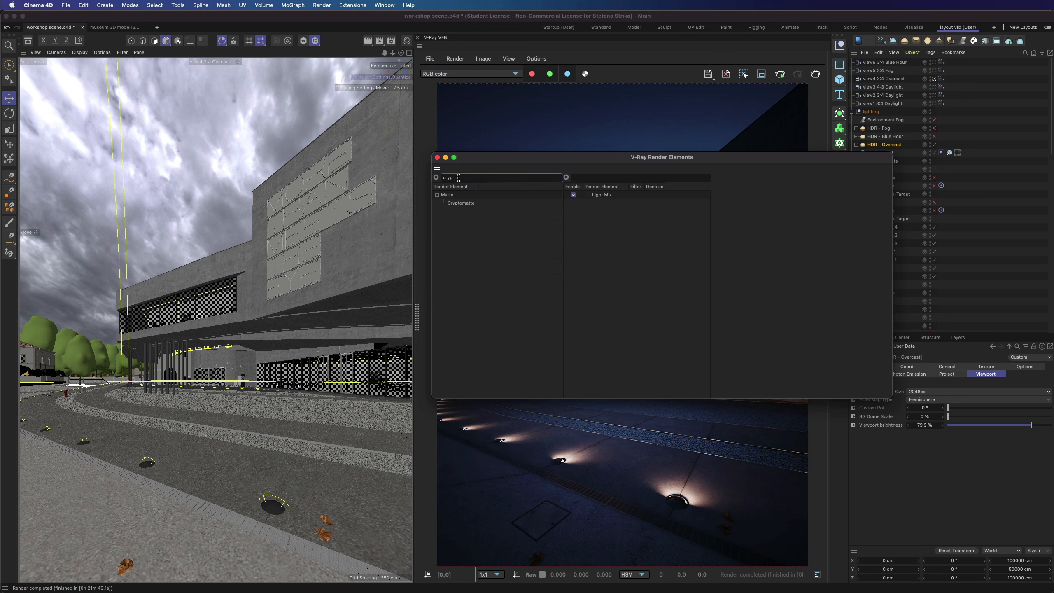
drag(461, 205, 643, 216)
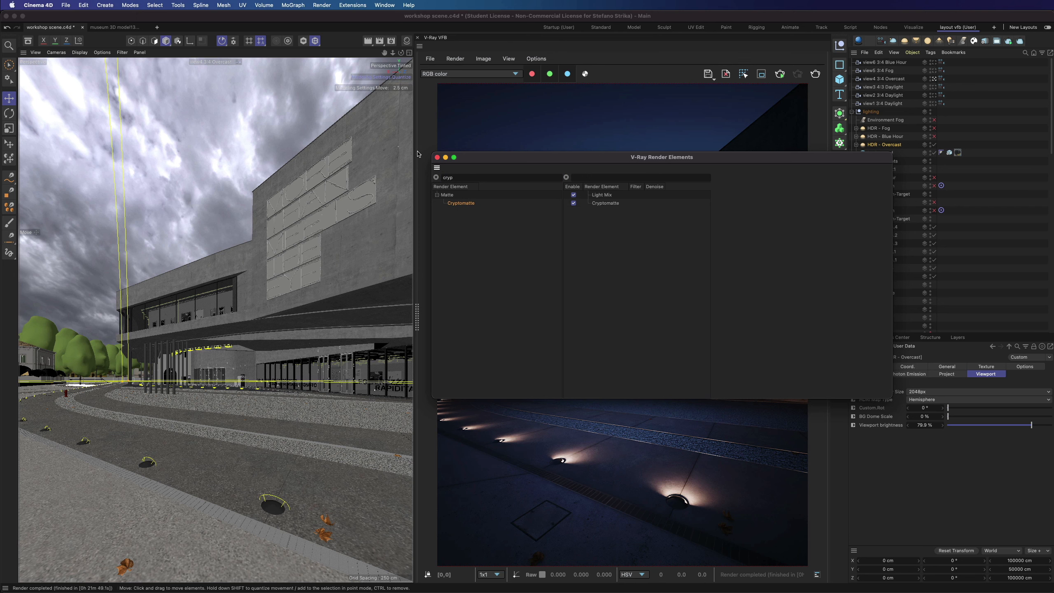
click(437, 156)
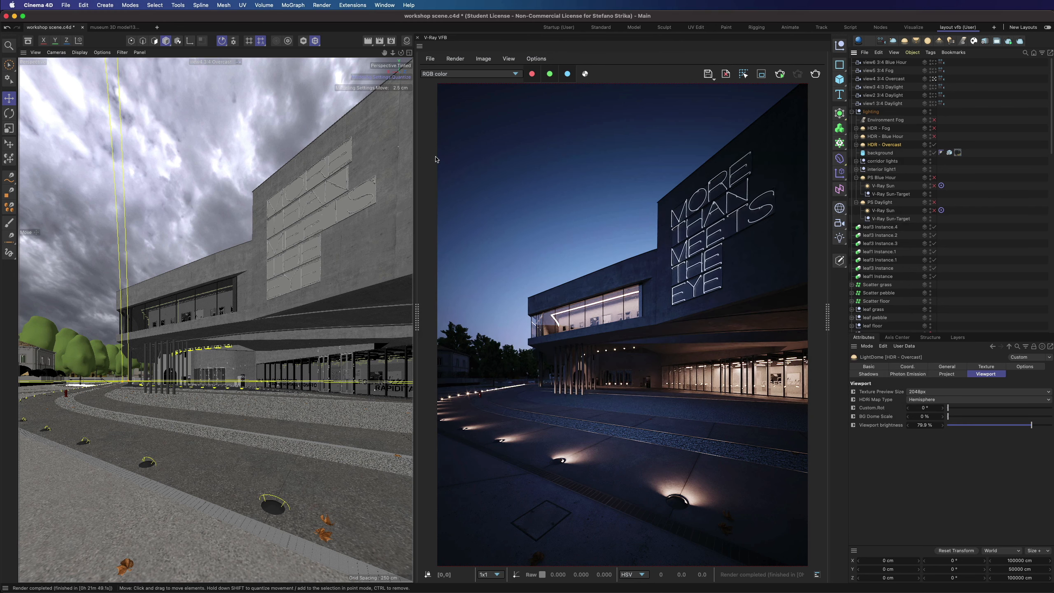
Step: Render the overcast view and delete the correction layers from Hue/Saturation through Exposure
click(814, 75)
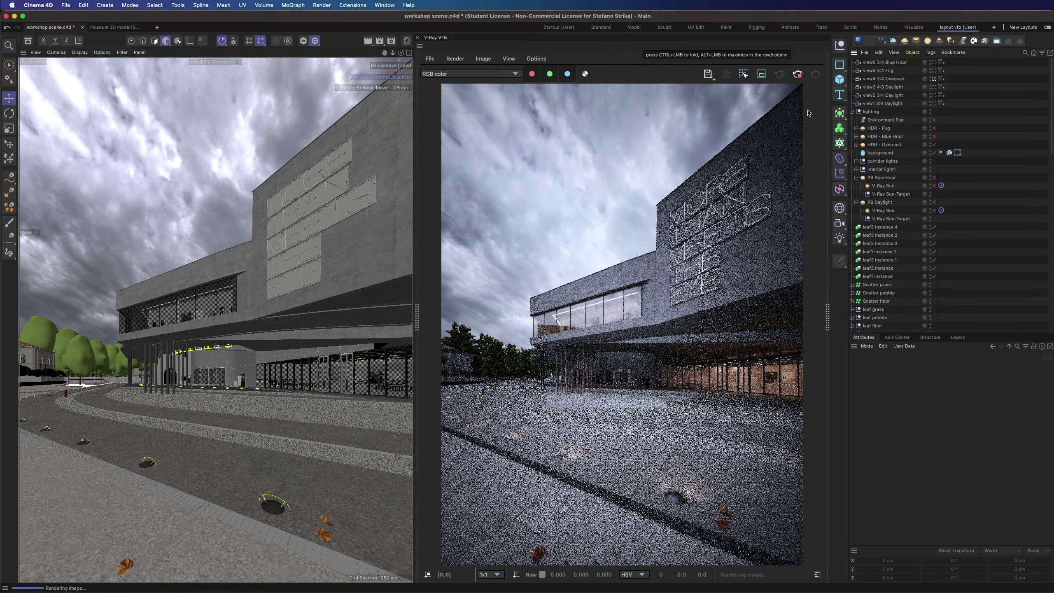
click(828, 317)
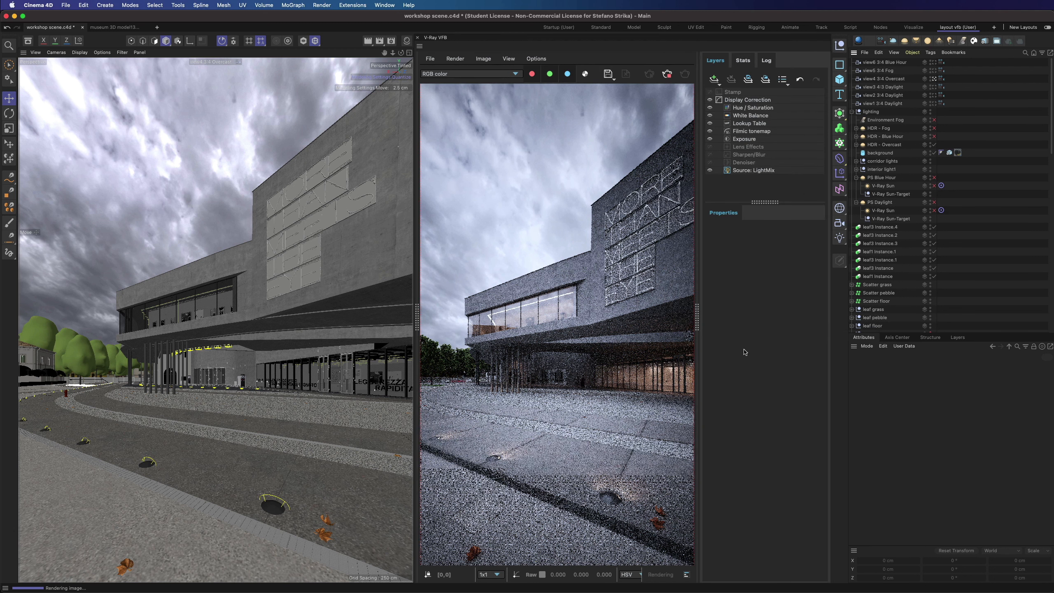
click(746, 108)
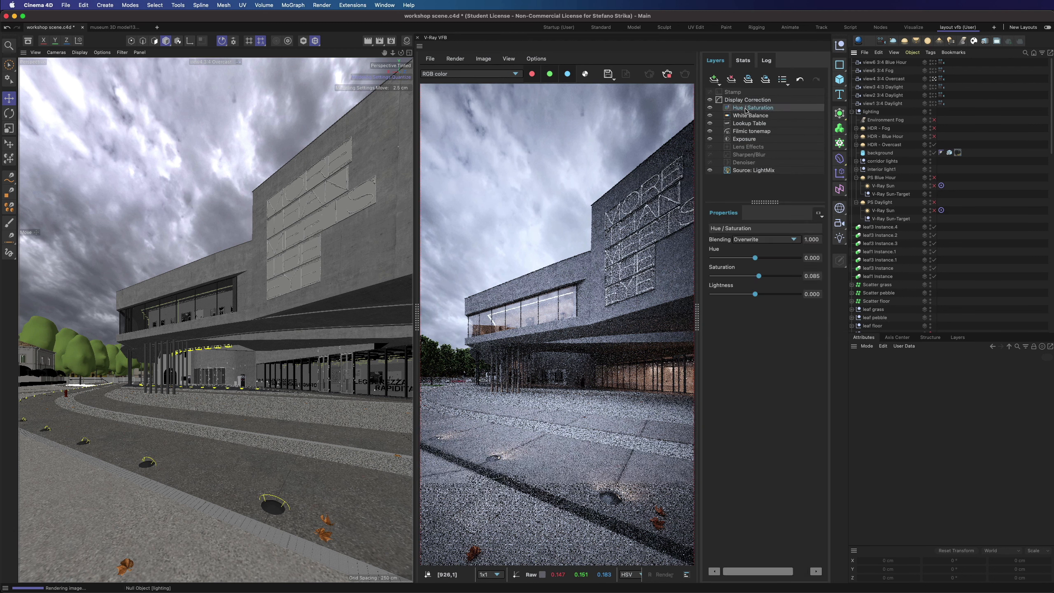
shift+click(744, 139)
click(732, 79)
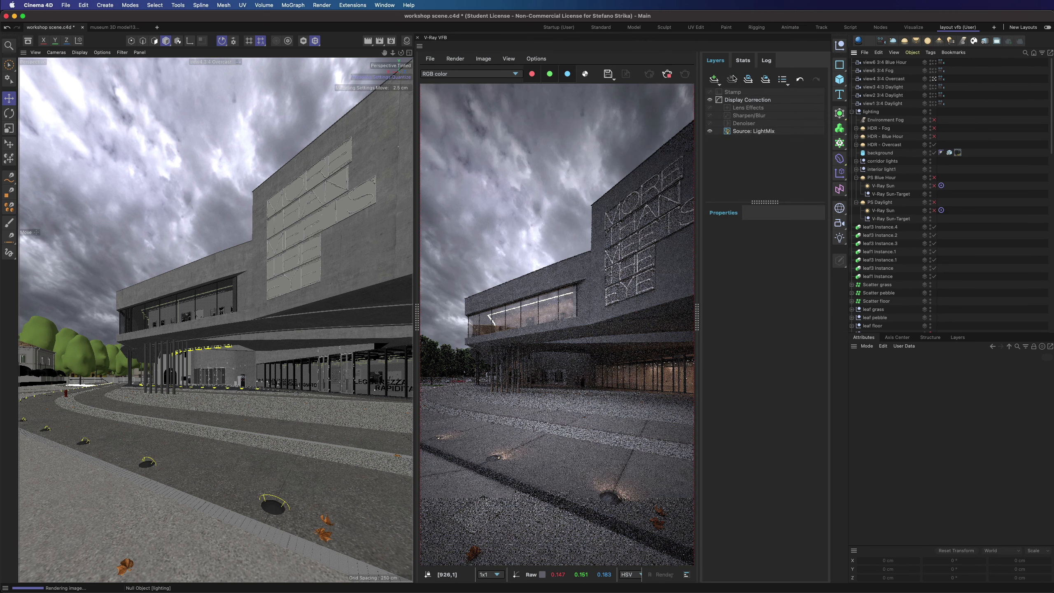
click(698, 317)
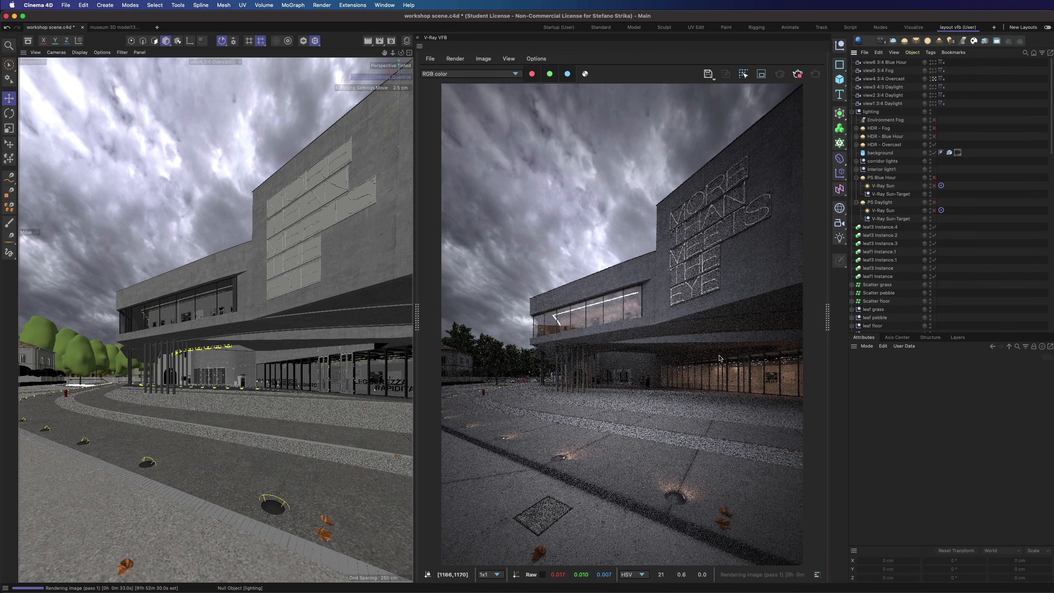
Step: Widen the frame buffer area and add a new Exposure correction layer to the overcast render
click(828, 317)
drag(416, 268, 331, 315)
click(730, 85)
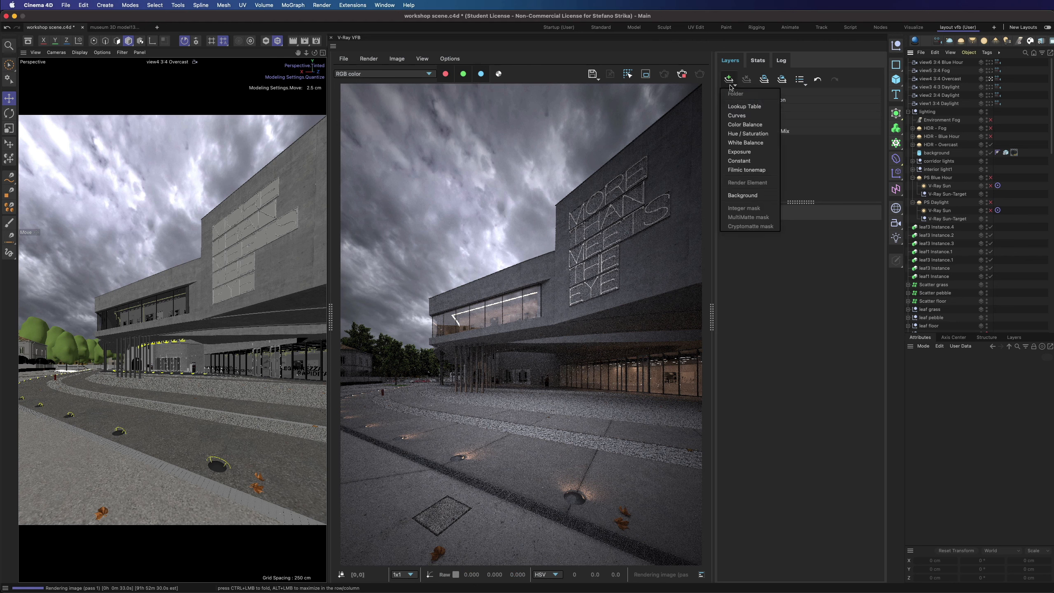
click(740, 152)
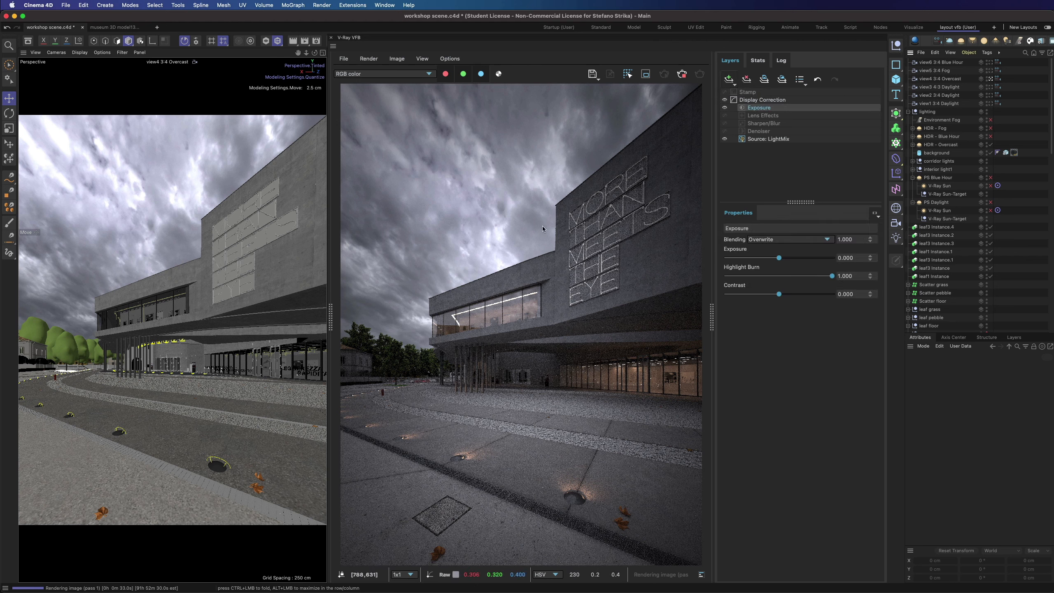
Step: Reduce the Exposure layer's Highlight Burn to 0.043 and add a Filmic tonemap layer of type Hejl-Dawson
drag(788, 275, 731, 279)
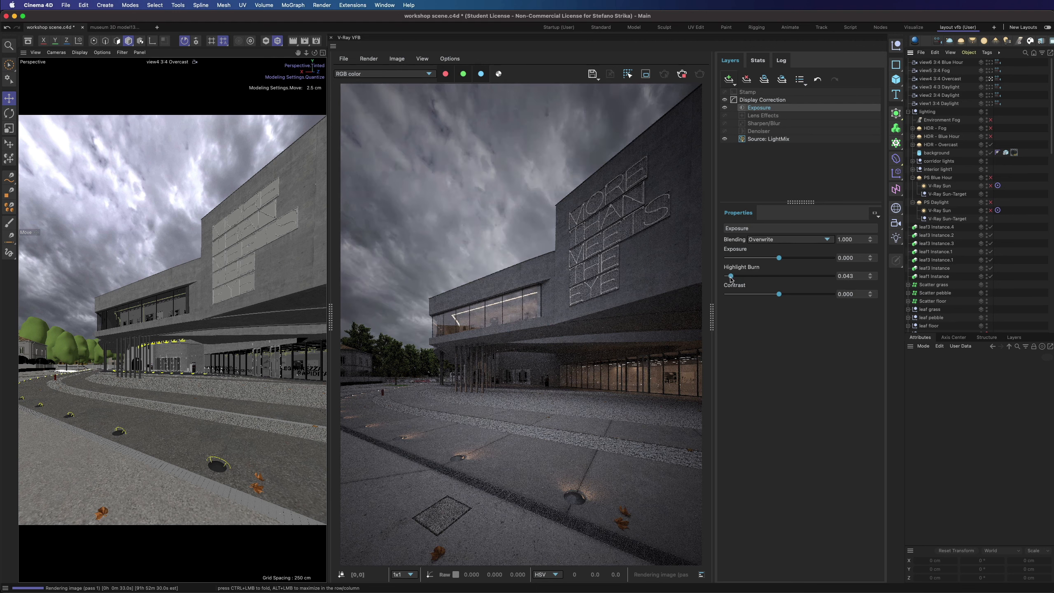
click(735, 83)
click(752, 170)
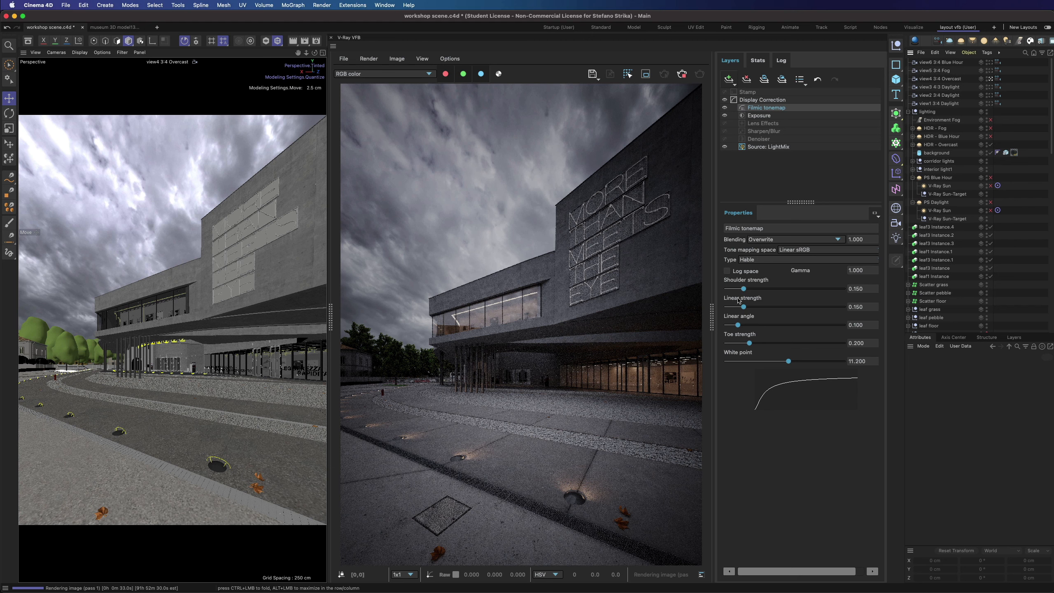
click(754, 259)
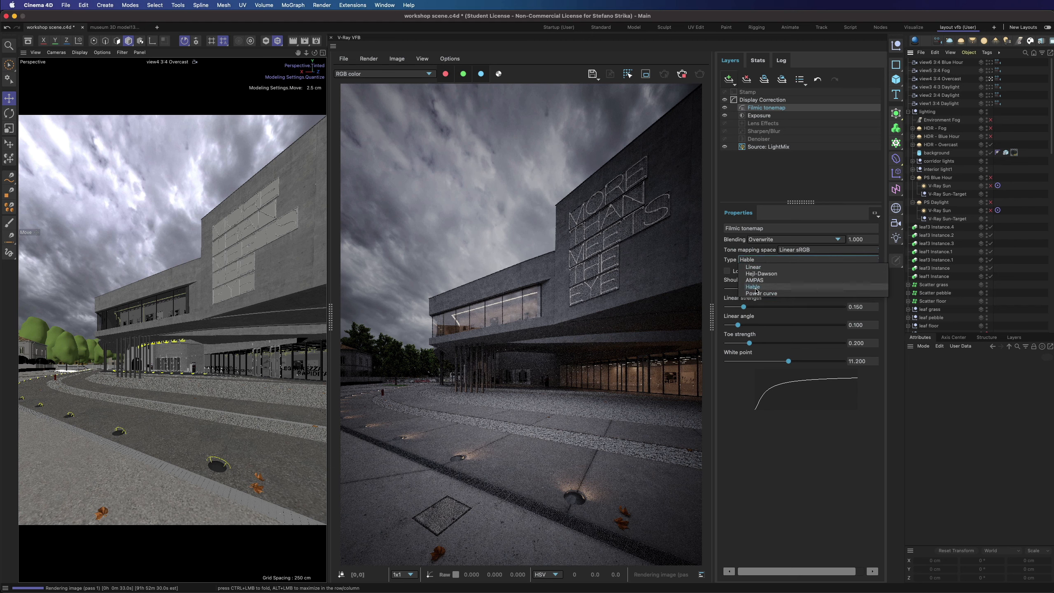
click(761, 274)
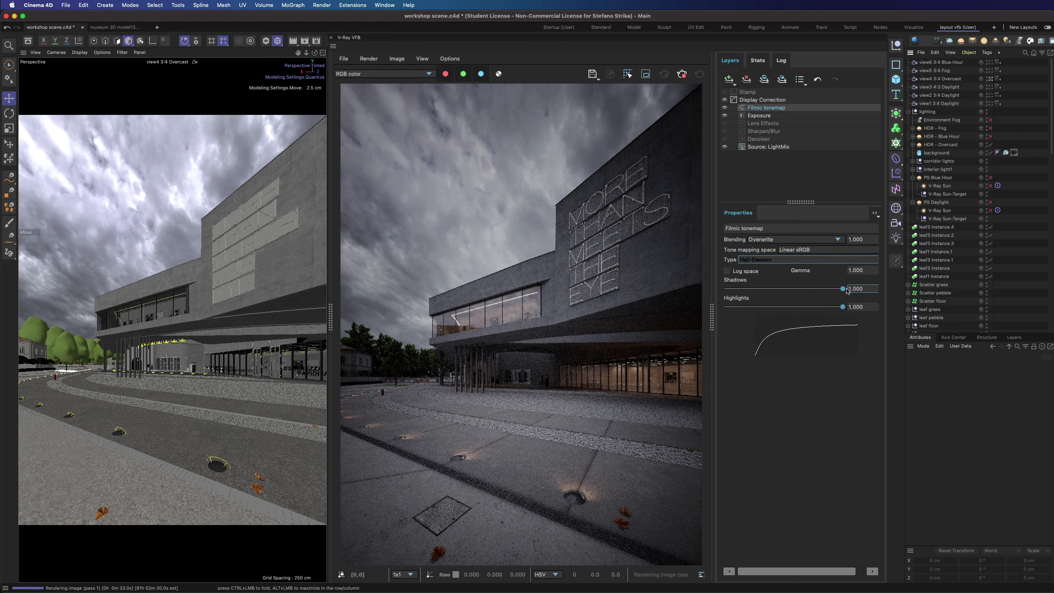
mouse_move(847, 290)
mouse_down()
mouse_move(768, 290)
mouse_move(851, 289)
mouse_up()
Step: Add a Lookup Table layer working in sRGB with Save in image enabled, and choose its LUT file
click(729, 79)
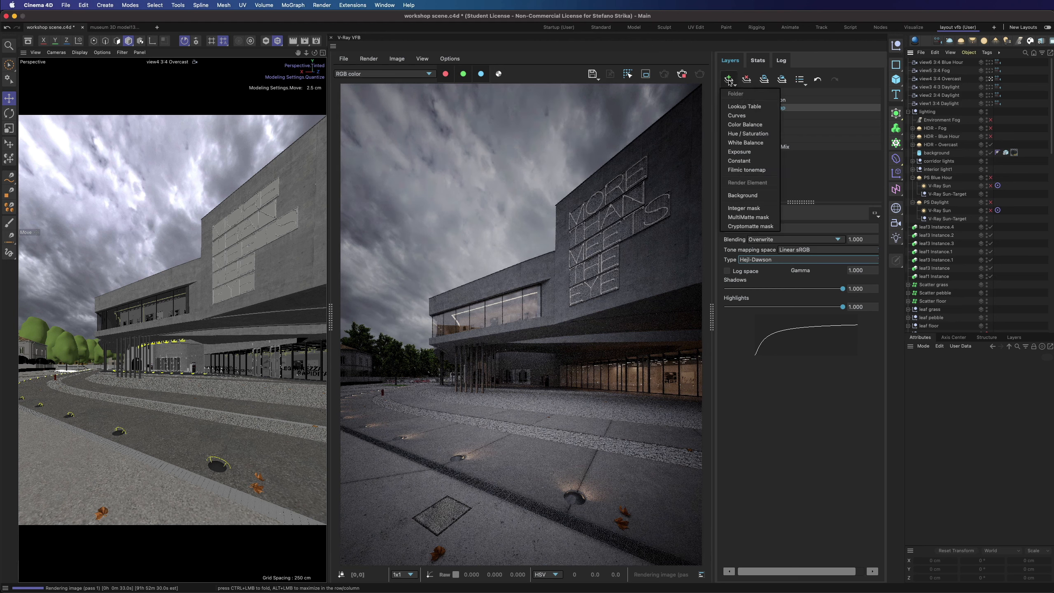
click(737, 107)
click(839, 276)
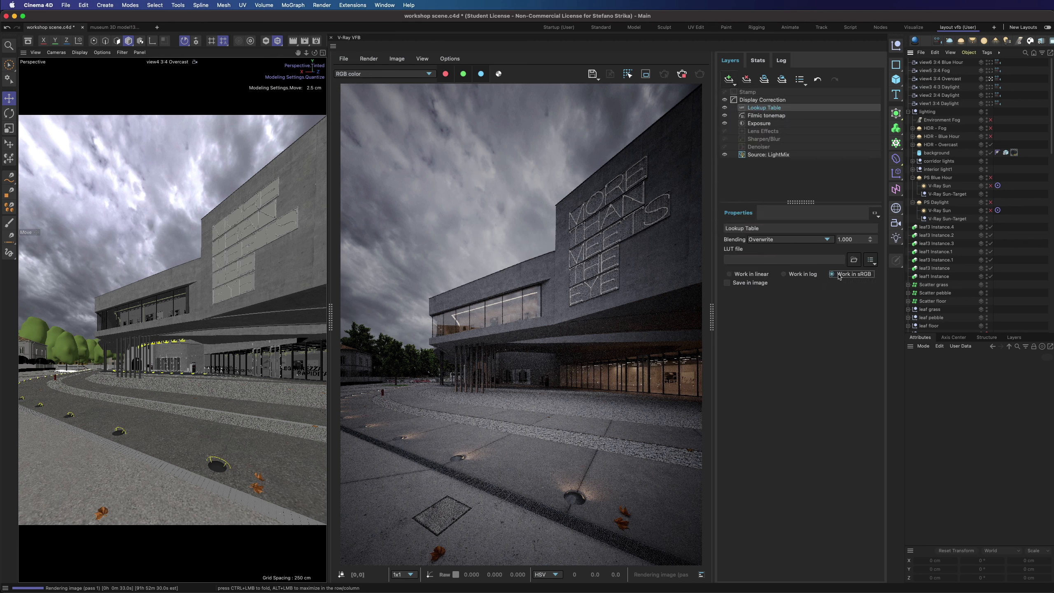
click(727, 283)
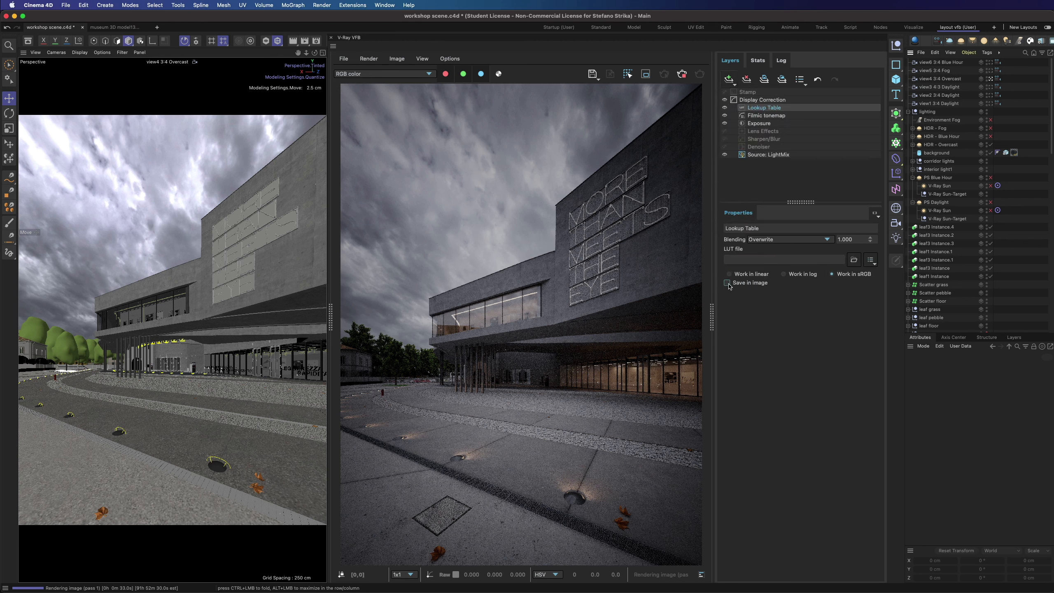
click(854, 260)
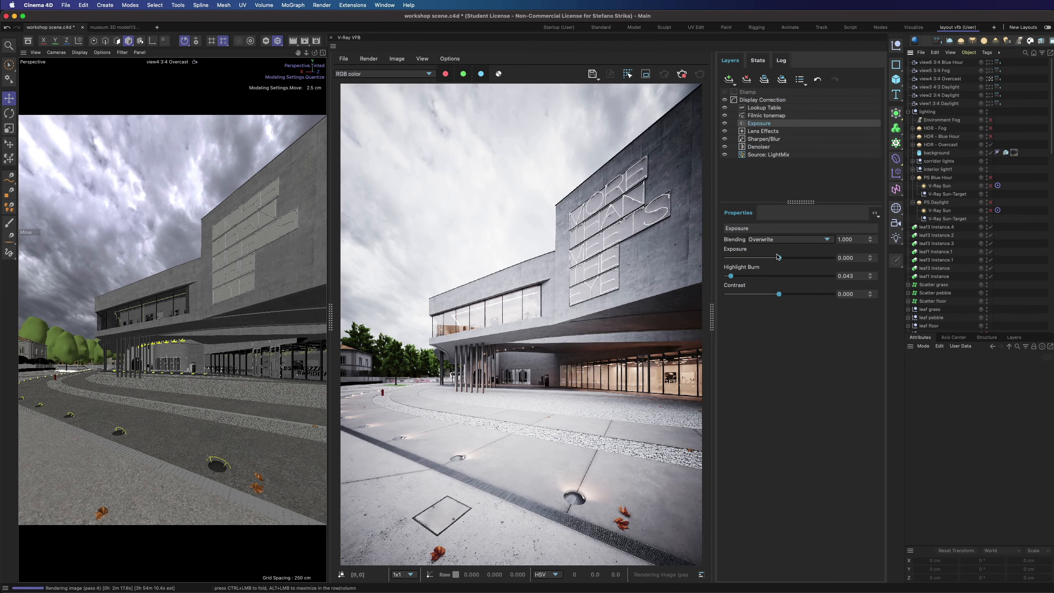
Step: Compare the overcast render with the Exposure, Filmic tonemap and Lookup Table layers switched off and on again
drag(772, 258, 773, 257)
right_click(773, 258)
click(725, 123)
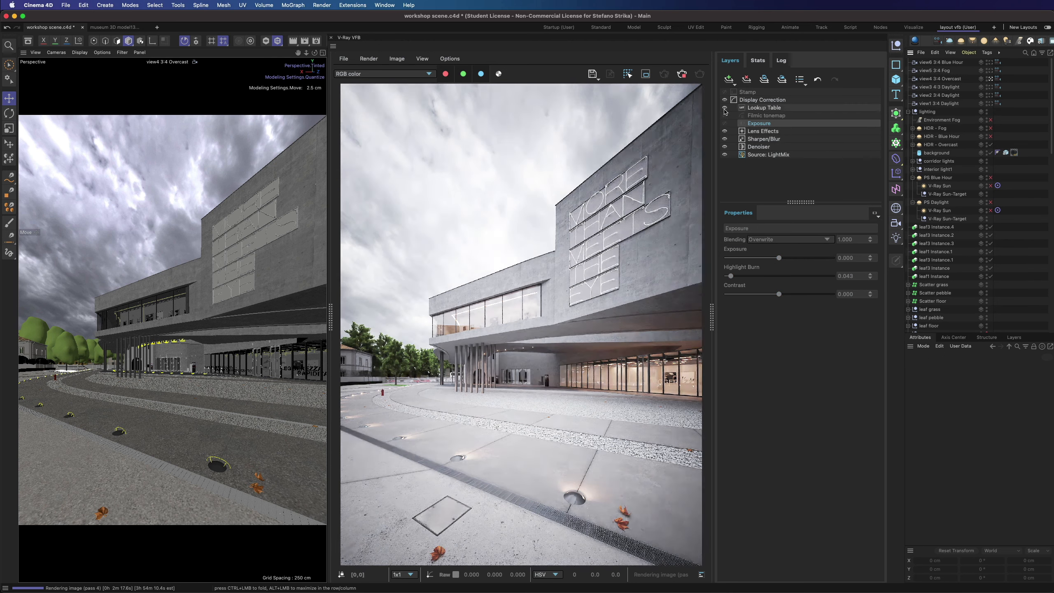
click(725, 115)
click(724, 108)
click(724, 123)
click(724, 115)
click(725, 108)
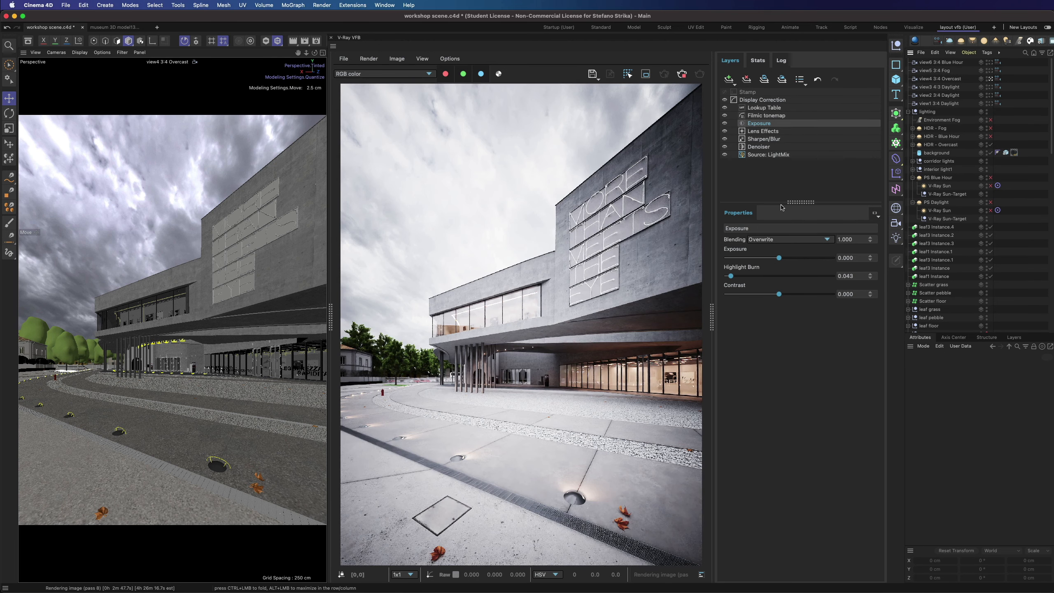
Step: Lower the Exposure layer's exposure slightly and examine the building's lettering and entrance in the render up close
drag(779, 257, 770, 259)
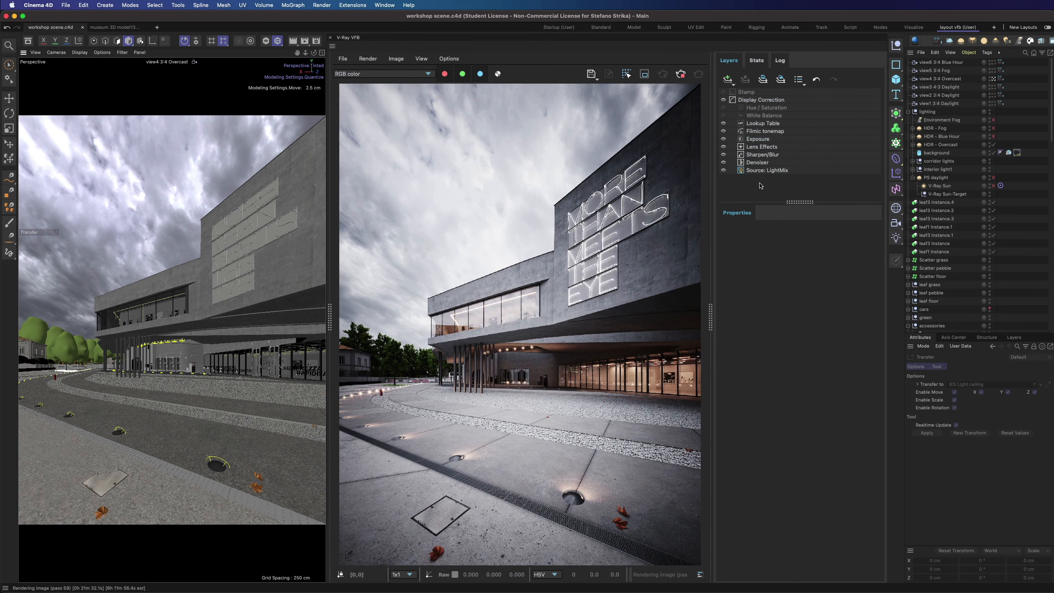
scroll(544, 353, up, 3)
middle_drag(581, 333, 563, 361)
scroll(580, 301, down, 2)
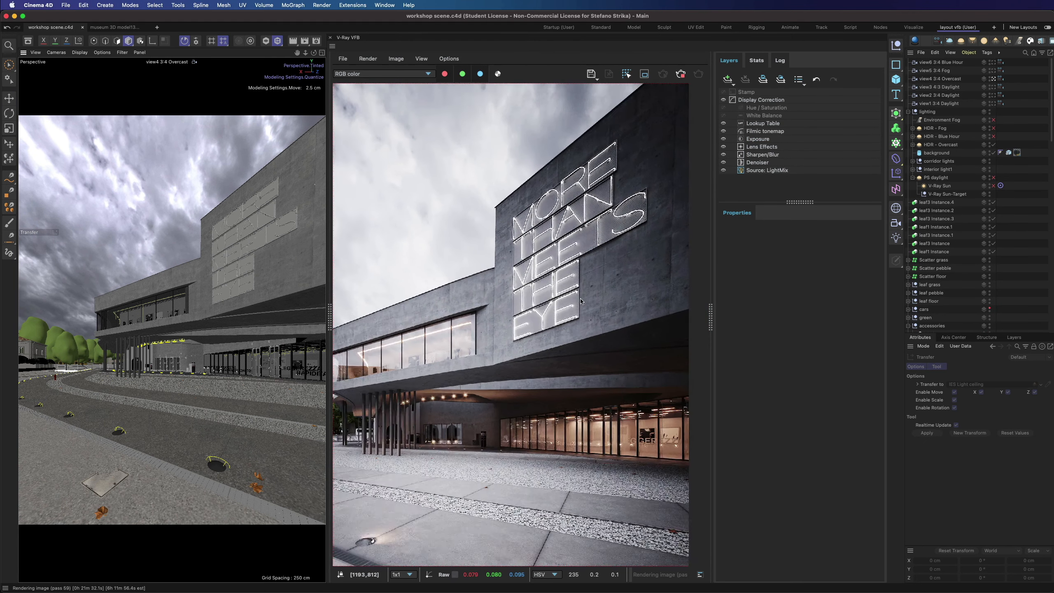
scroll(580, 301, down, 4)
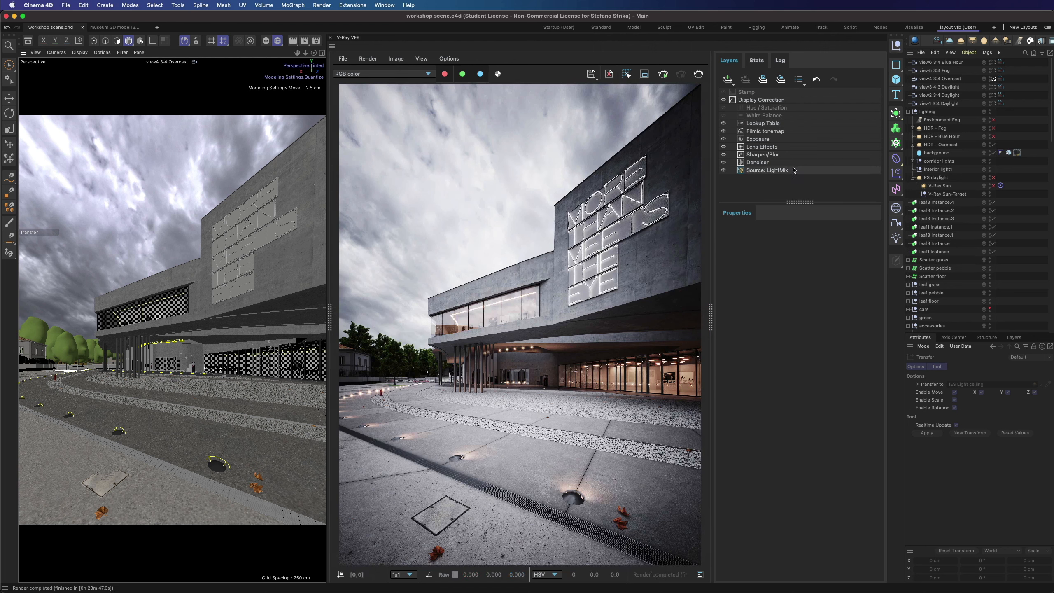
Step: In the LightMix source, turn off floor light1 and reduce the HDR - Overcast intensity to 0.363
click(760, 170)
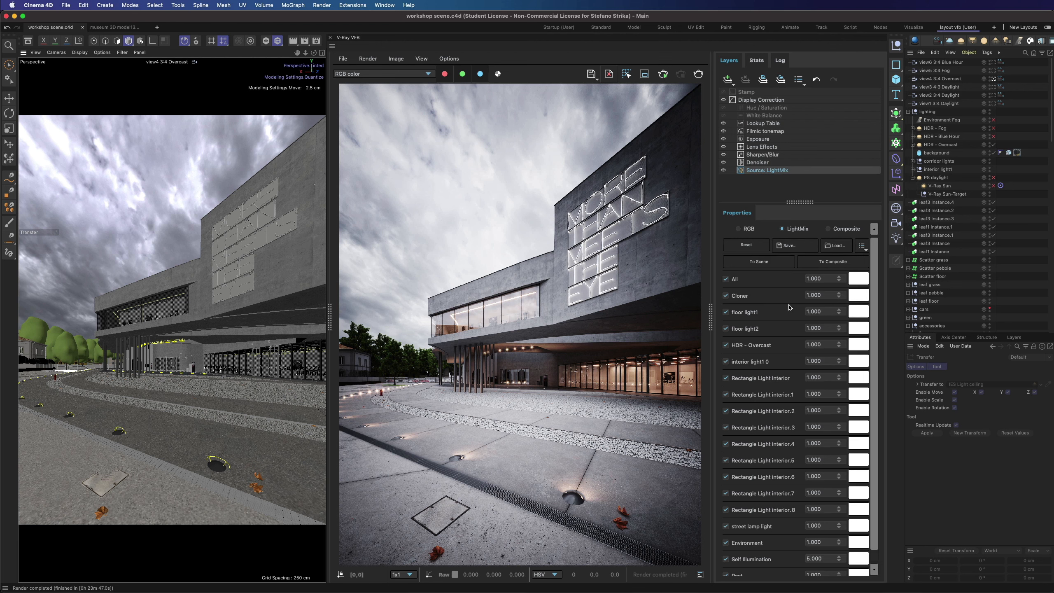
scroll(790, 307, down, 1)
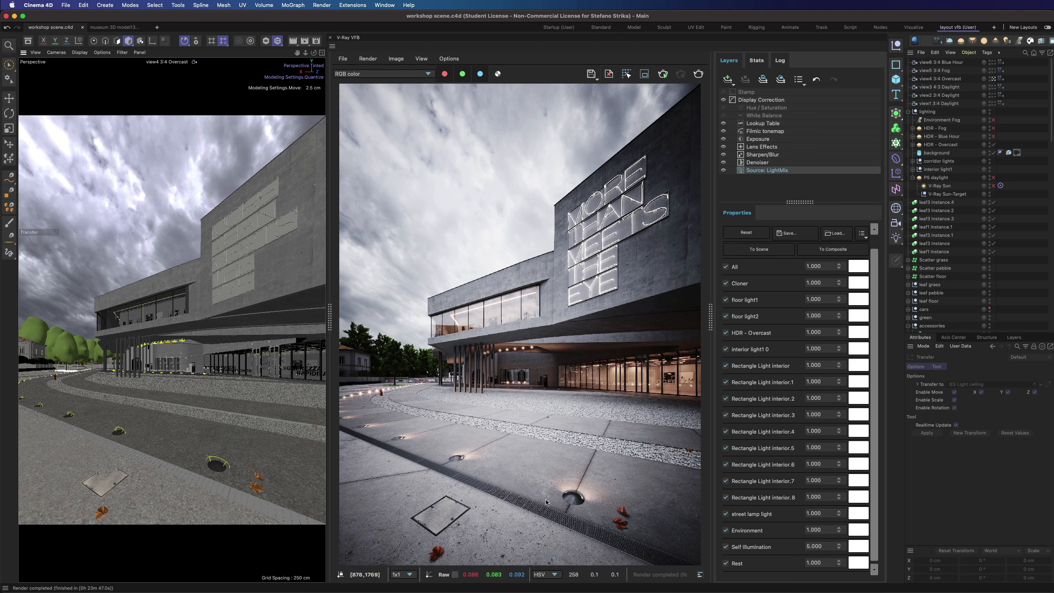
click(726, 300)
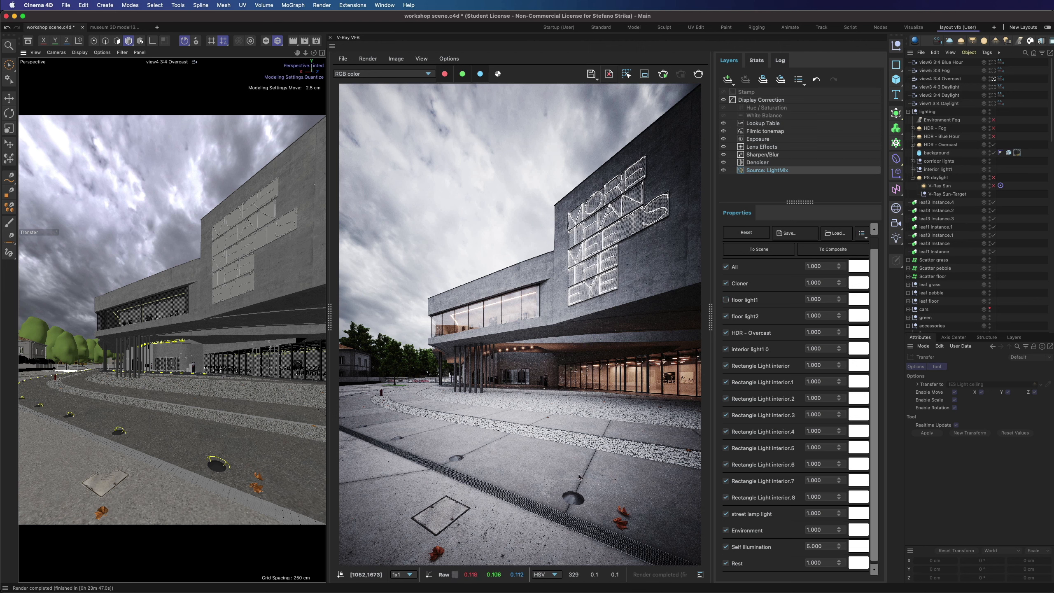
double_click(824, 332)
text(0.730)
drag(836, 367, 836, 378)
Step: Tint the HDR - Overcast light blue with the Clear Sky preset and raise its colour saturation to 0.783
click(857, 331)
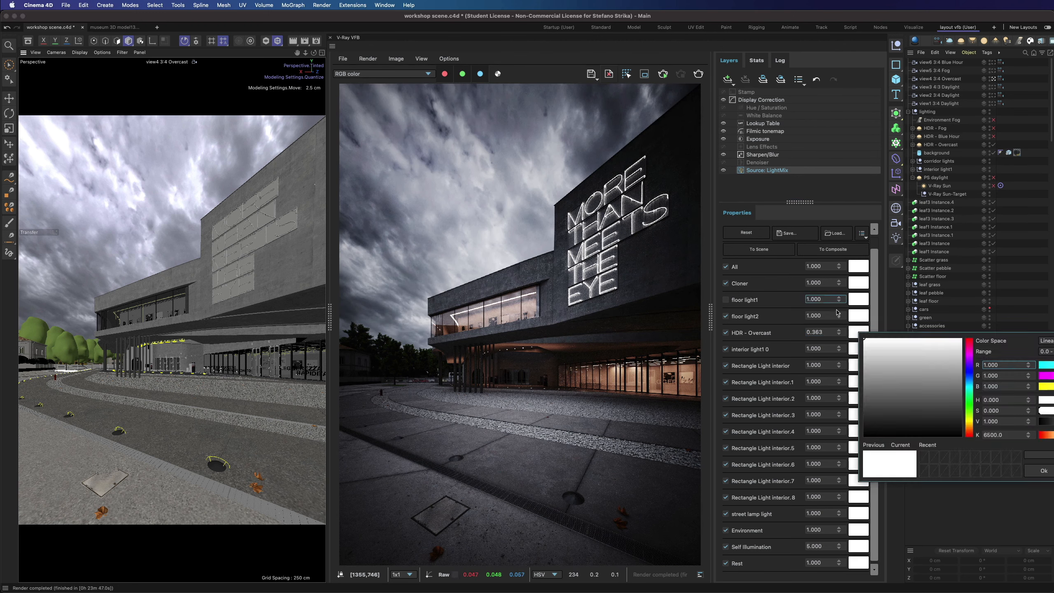
click(627, 353)
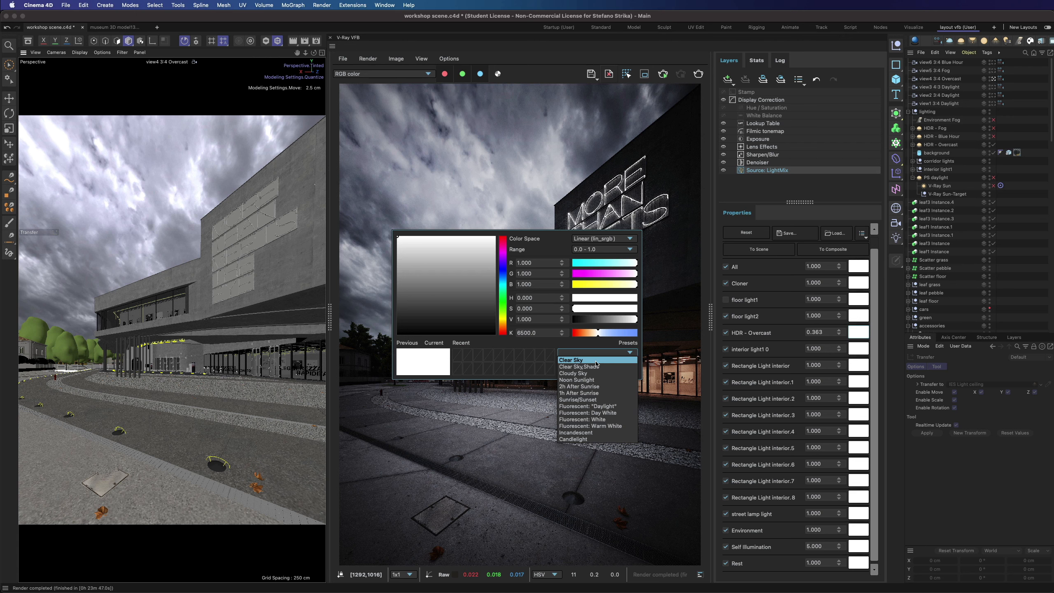
click(596, 361)
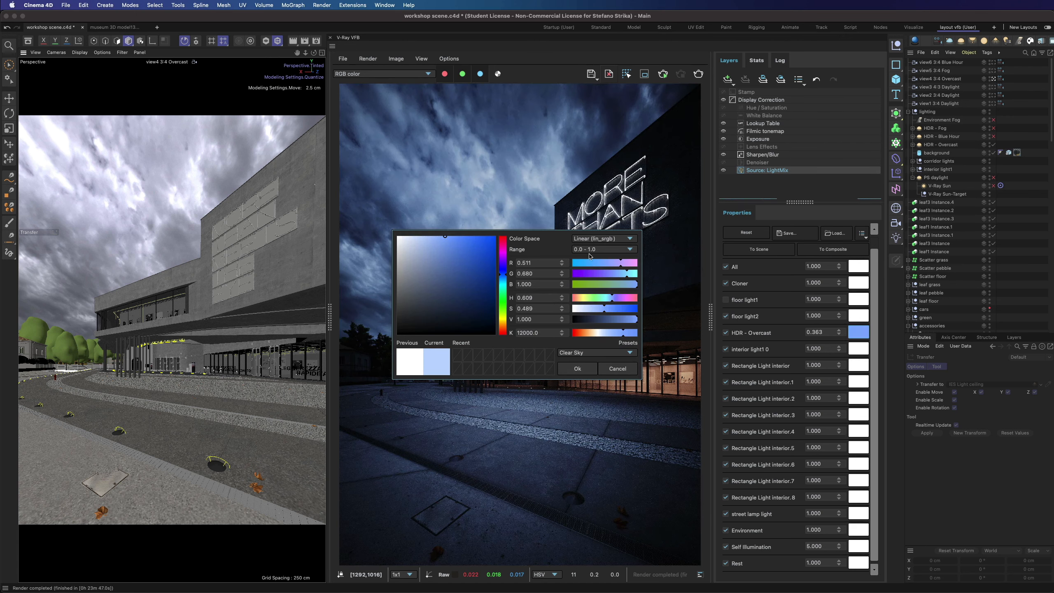
drag(558, 236, 246, 294)
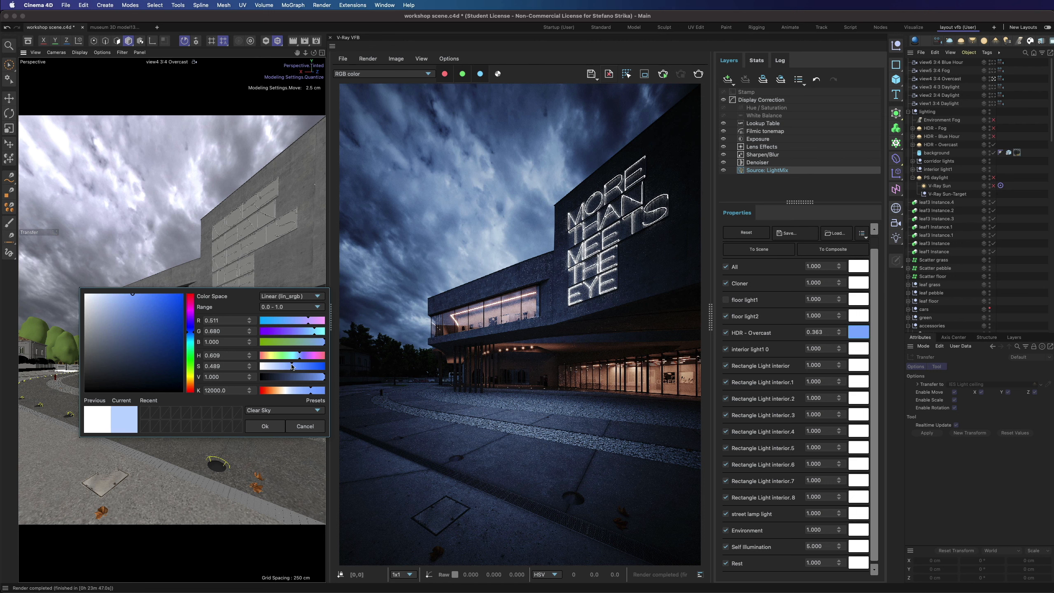
drag(292, 366, 311, 366)
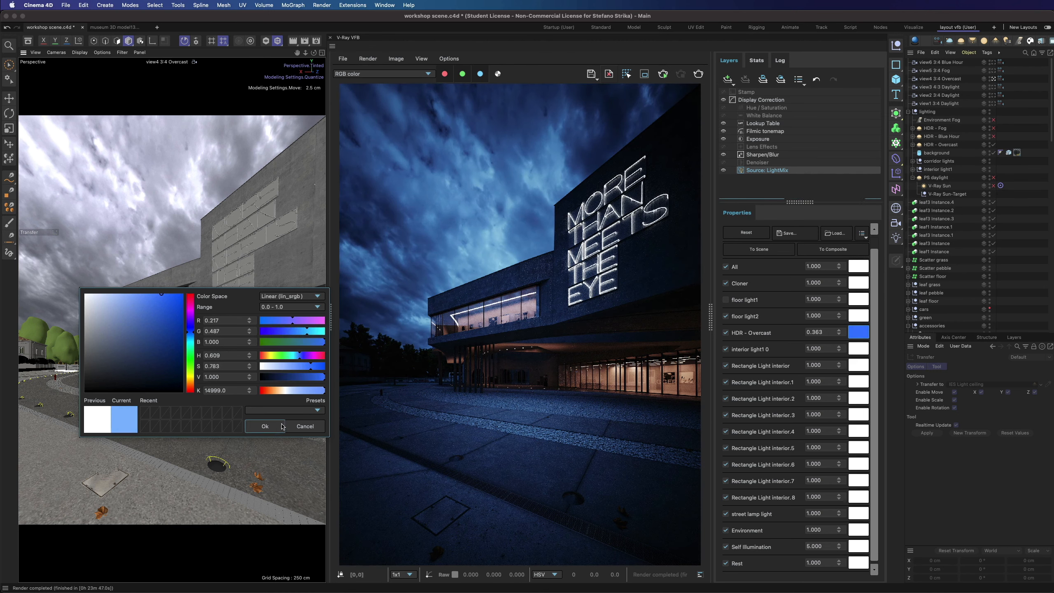
click(305, 426)
Step: Adjust the Exposure layer's exposure value and enable the White Balance and Hue / Saturation layers on the blue render
click(758, 138)
drag(779, 258, 773, 257)
click(724, 116)
click(724, 107)
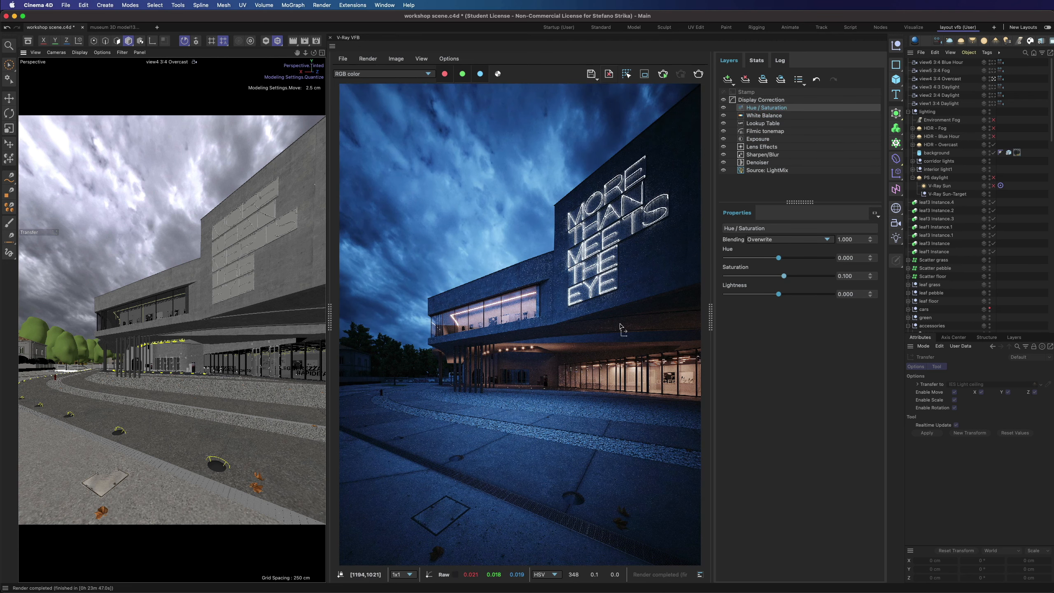
scroll(620, 327, down, 2)
scroll(568, 335, up, 1)
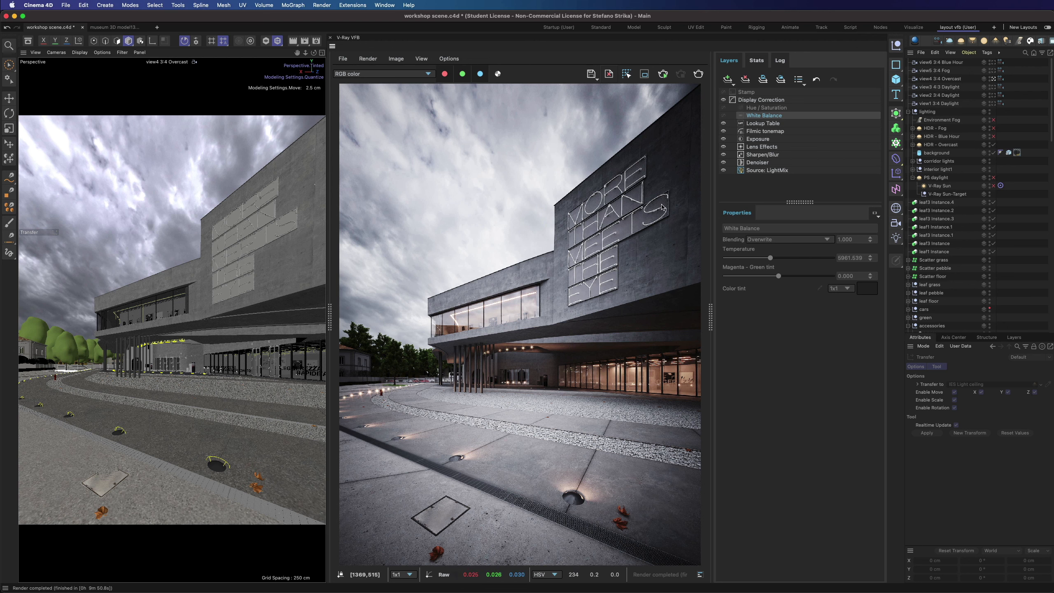
Step: Review the LightMix source settings and the list of available V-Ray render elements
click(742, 170)
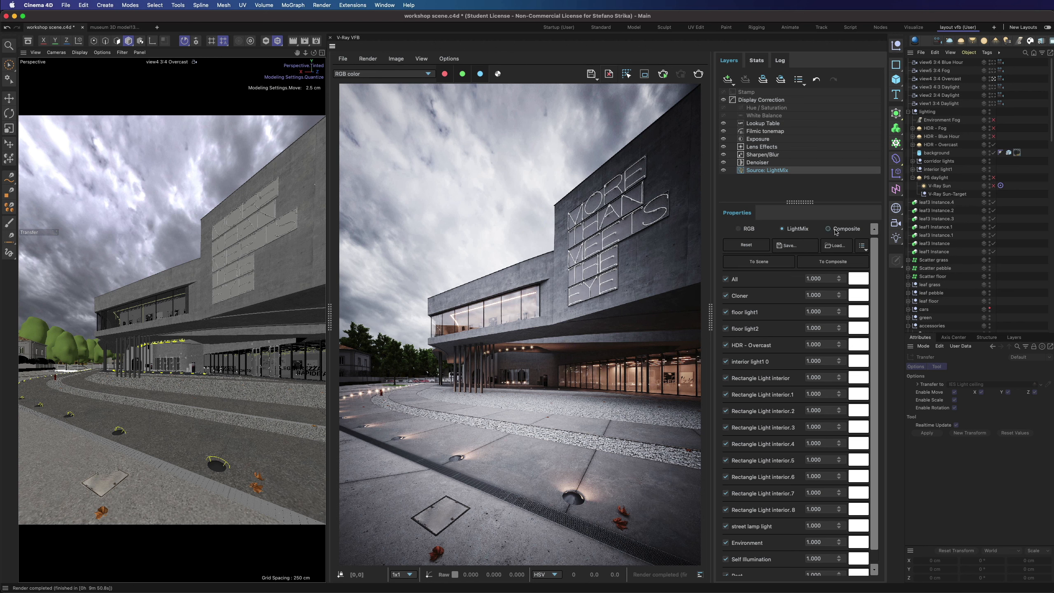
click(1043, 42)
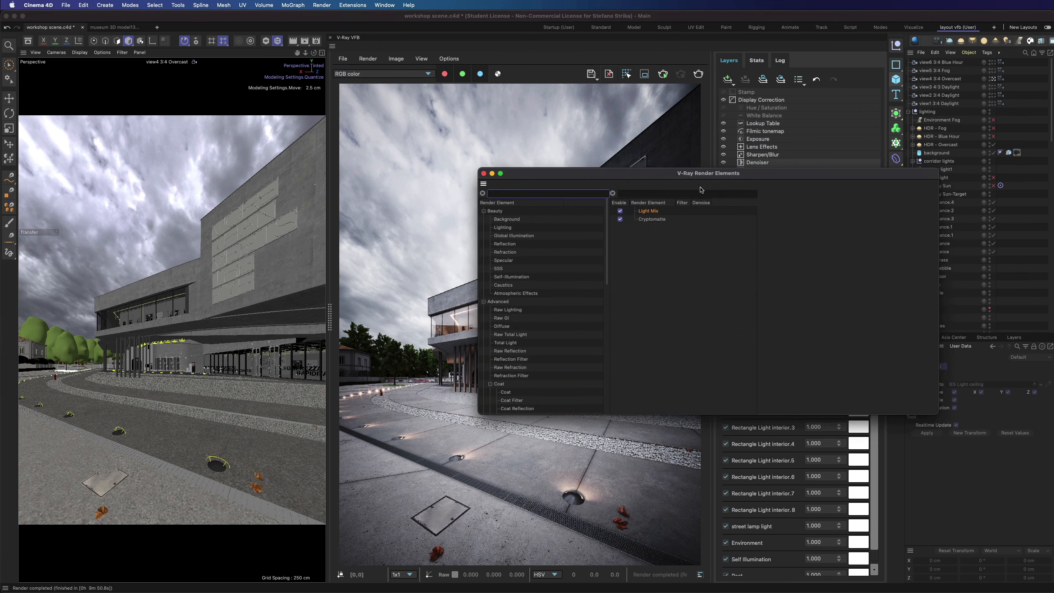
drag(678, 176, 561, 163)
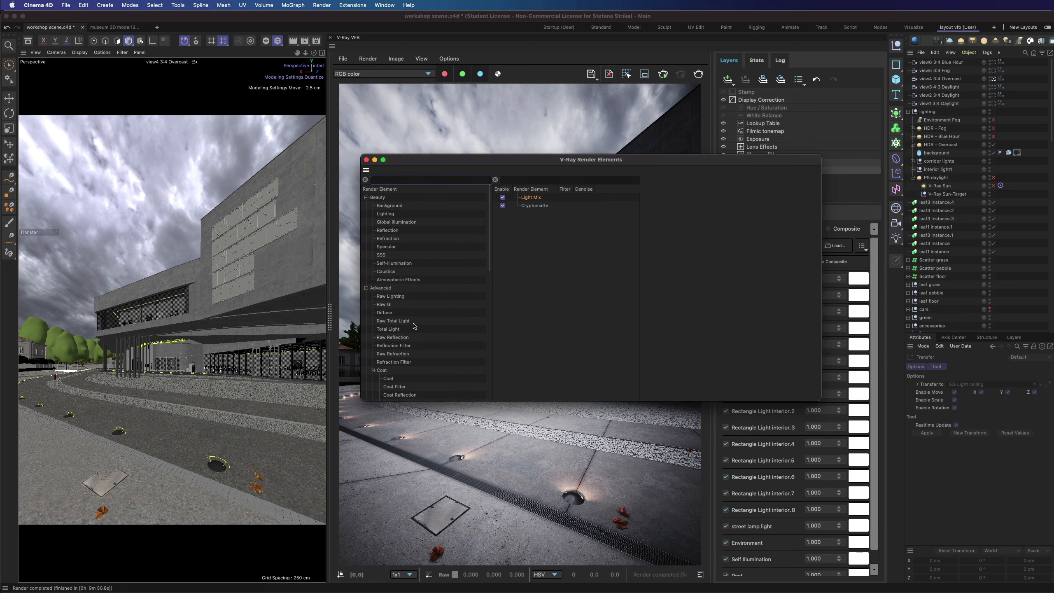
scroll(409, 365, down, 10)
click(366, 159)
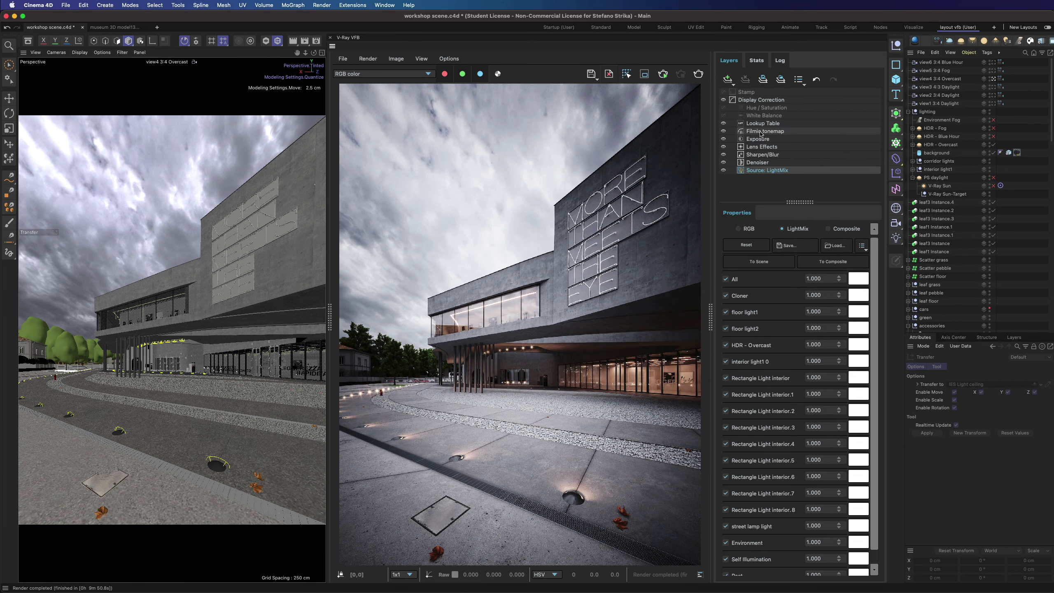
Step: Examine the Batch Image Processing options for folders, layer preset and filename suffix, then close them without processing
click(348, 60)
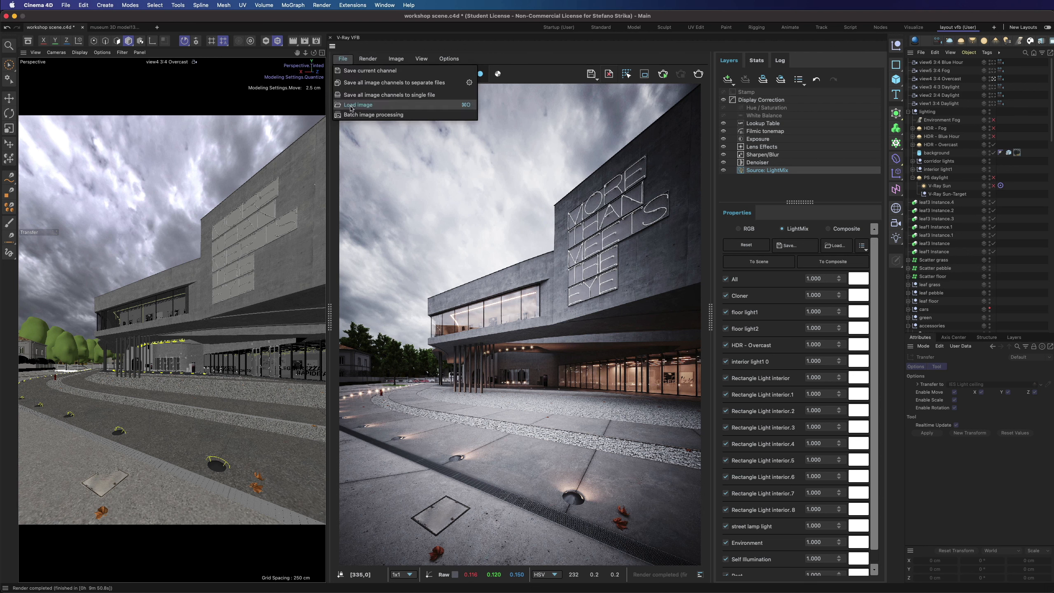
click(388, 119)
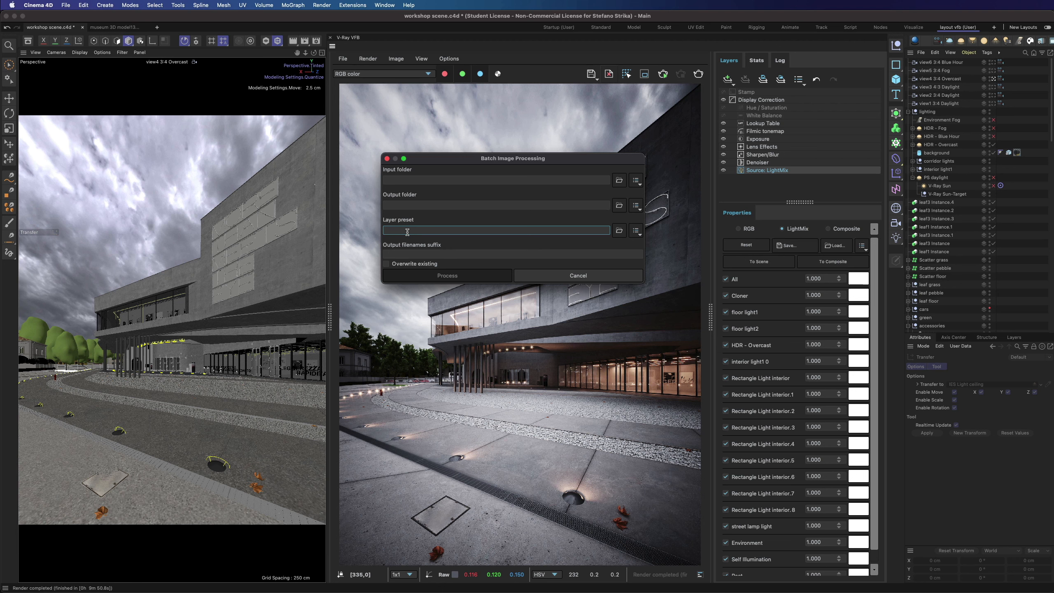
click(422, 254)
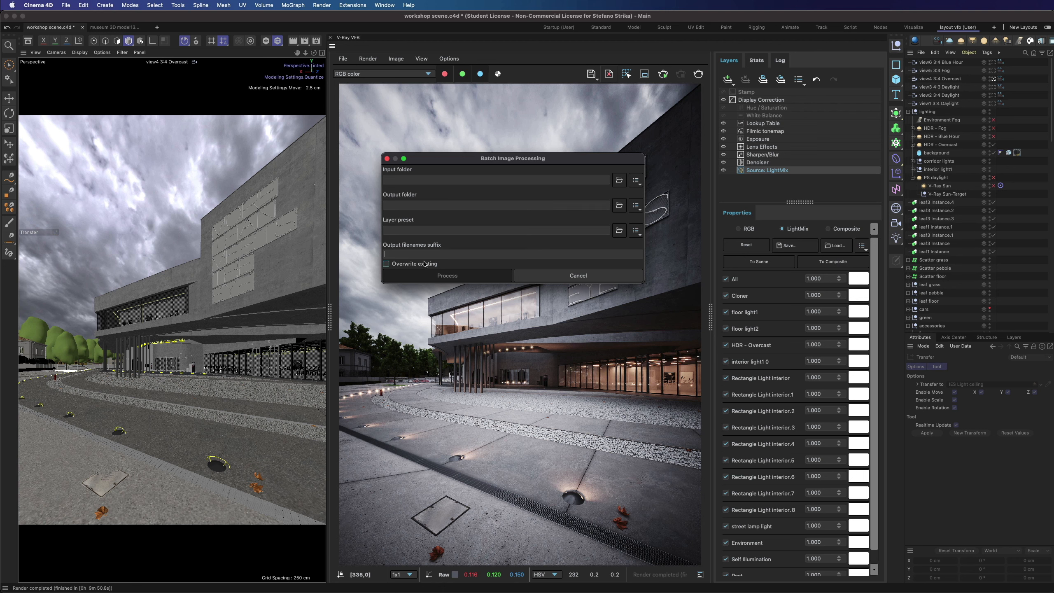
click(546, 280)
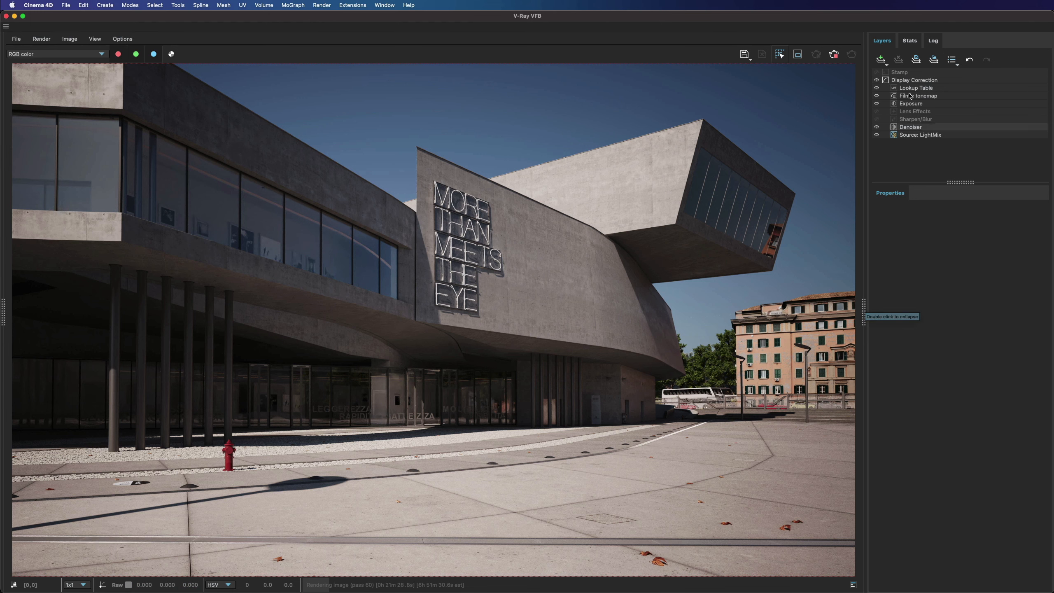
Step: In the daylight render's Exposure layer, set Contrast to 0.051, Highlight Burn to 0.424 and Exposure to 0.220
scroll(644, 258, down, 1)
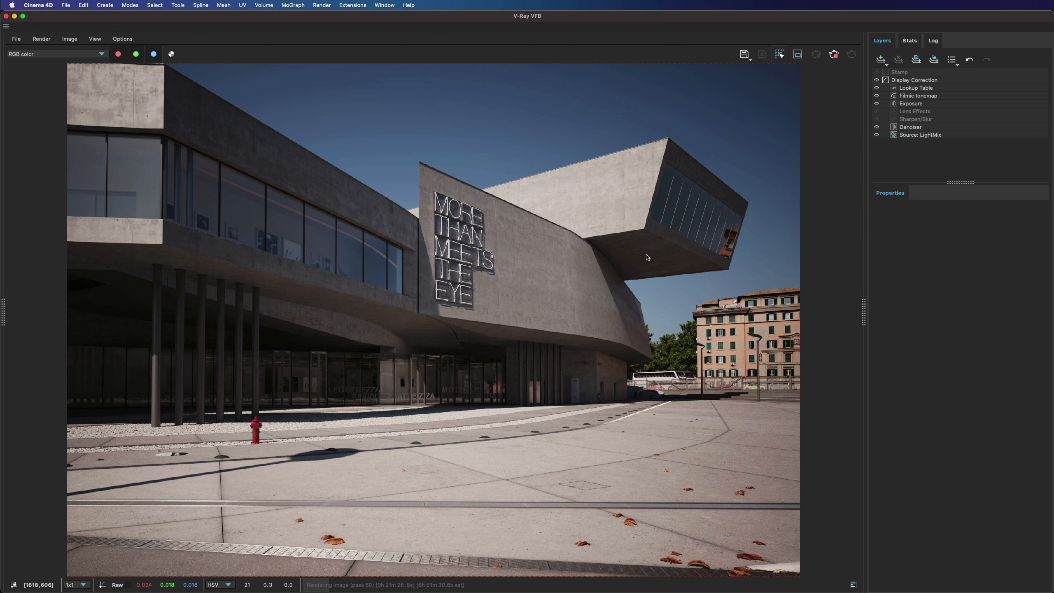
scroll(647, 258, down, 1)
click(911, 104)
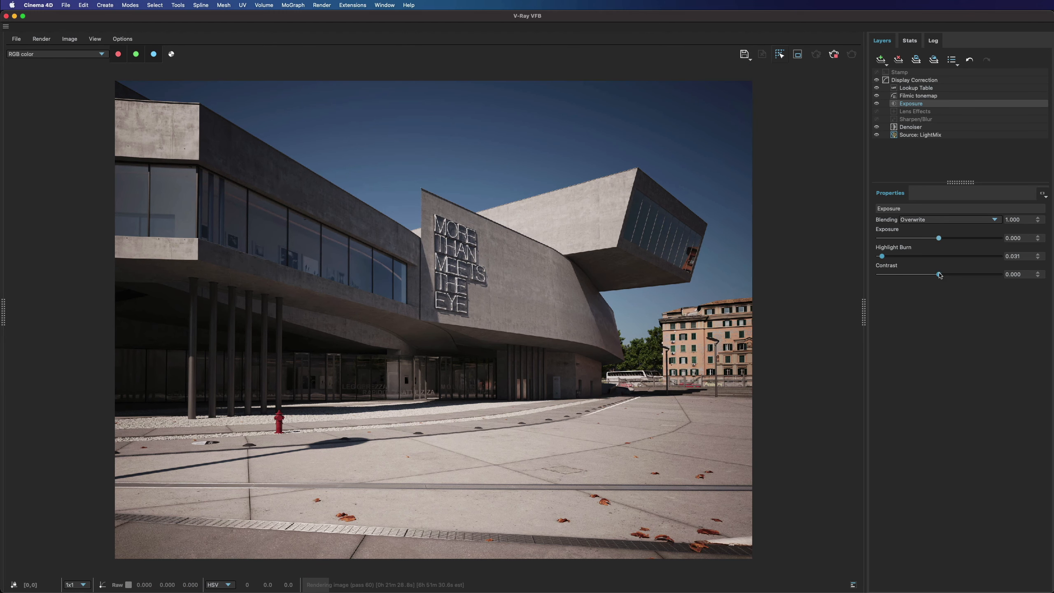
drag(940, 276, 943, 276)
mouse_move(882, 256)
mouse_down()
mouse_move(1028, 256)
mouse_move(930, 257)
mouse_move(942, 238)
mouse_up()
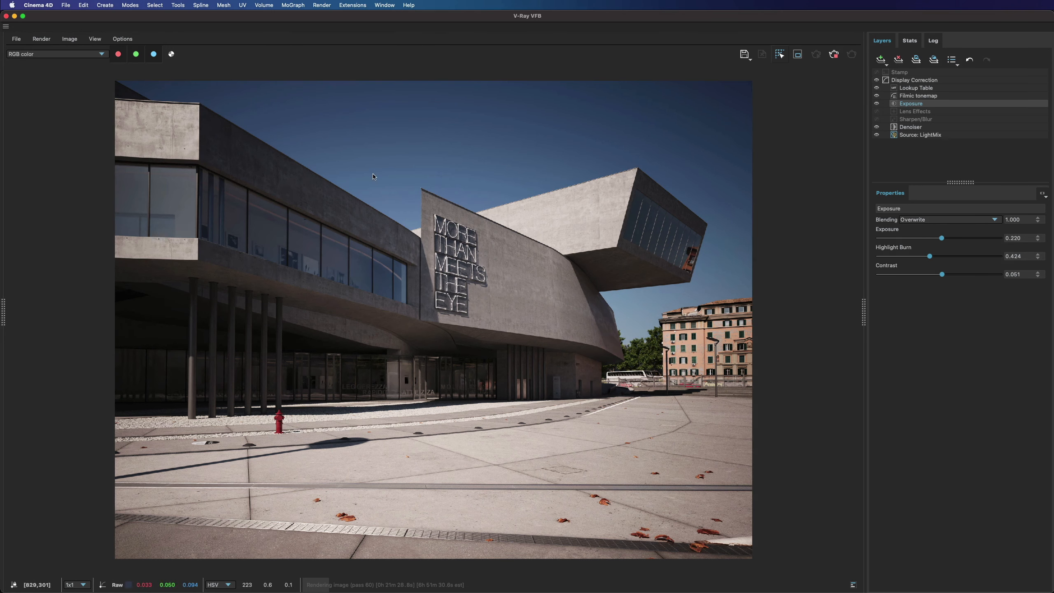
Step: Add a White Balance layer above the Lookup Table, set its Temperature to about 6891.5 and compare the image with and without it
click(915, 87)
click(881, 59)
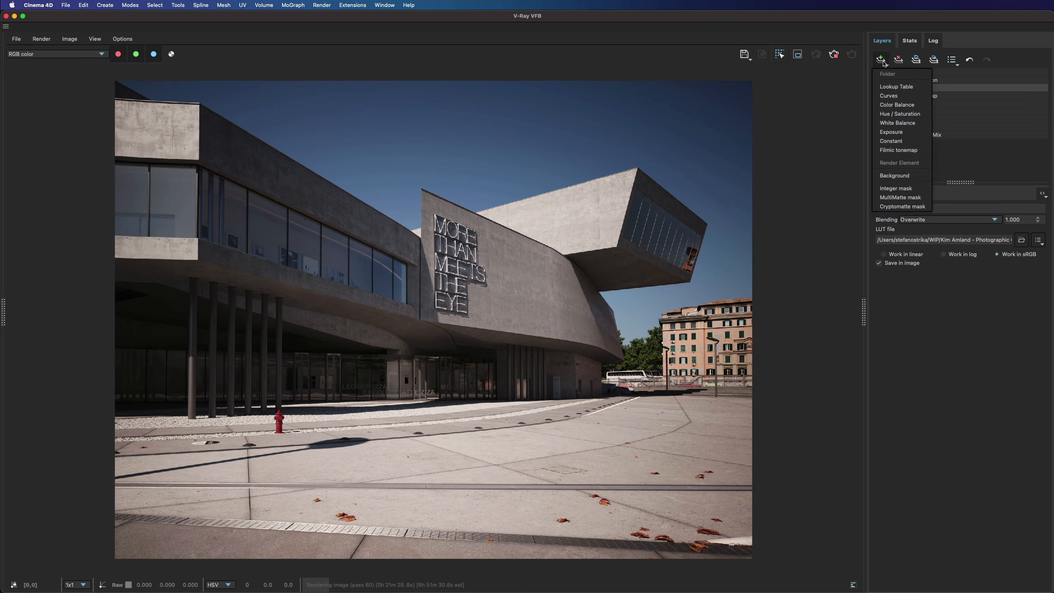
click(893, 122)
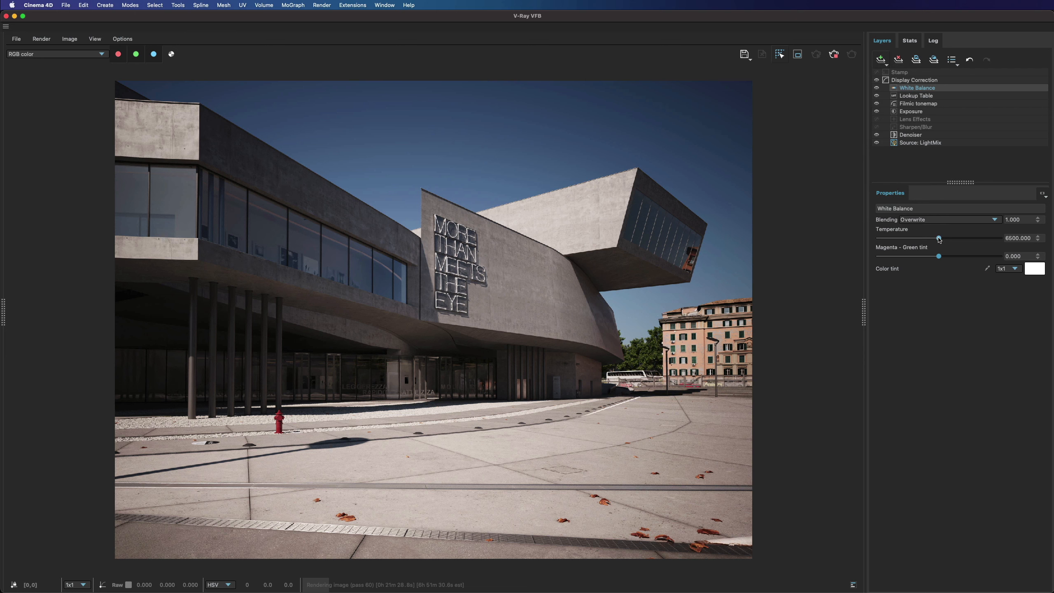
drag(939, 238, 947, 240)
click(878, 87)
click(877, 88)
Step: Add a Hue / Saturation layer above the White Balance and set its Saturation to 0.186
click(881, 61)
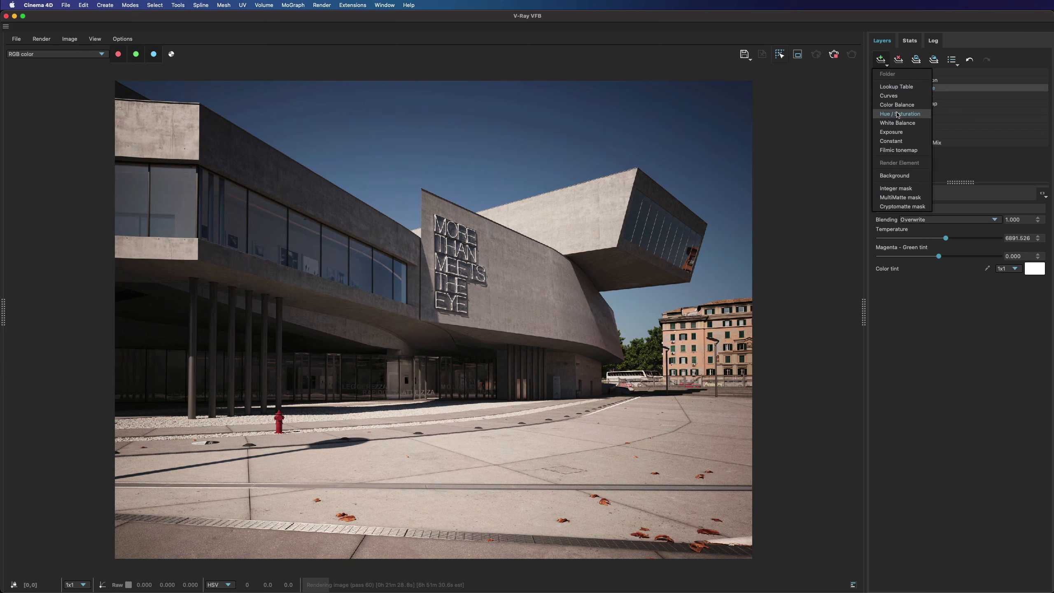
click(898, 114)
drag(939, 256, 951, 258)
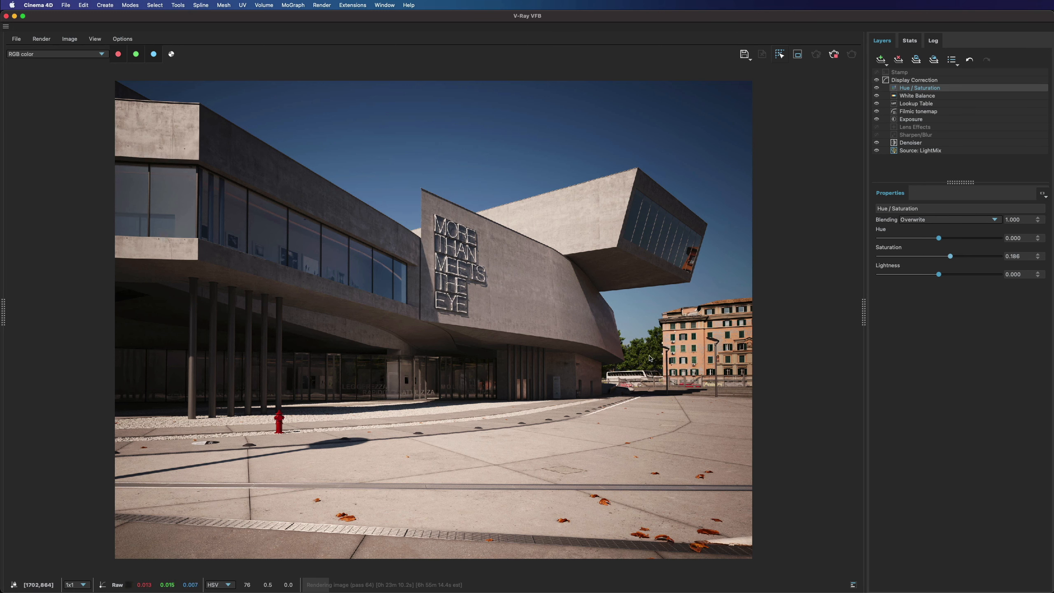
scroll(641, 342, up, 1)
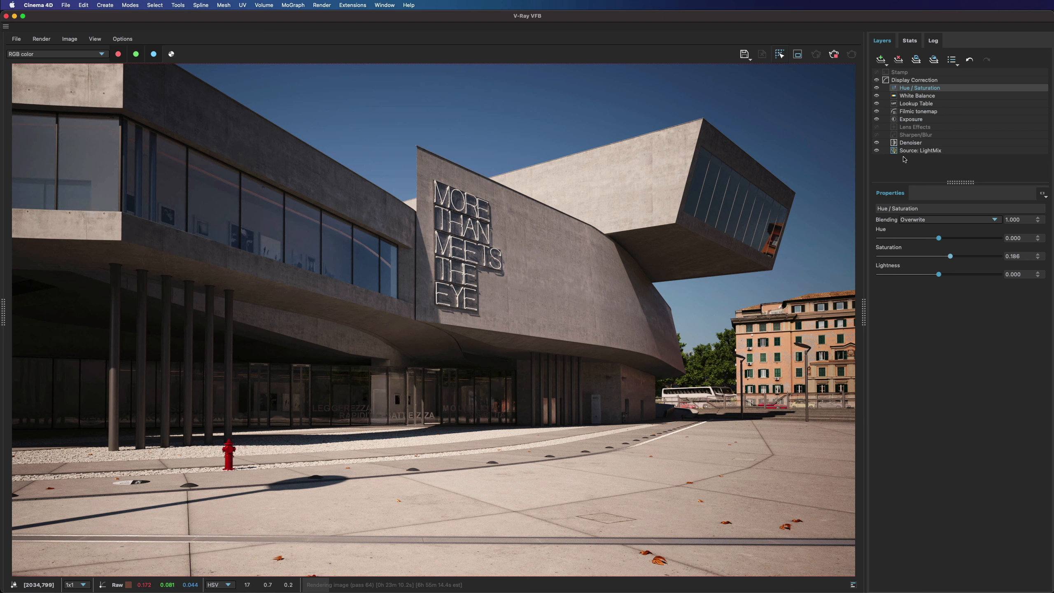
Step: Enable the Sharpen/Blur layer, comparing the daylight render with and without it
click(909, 135)
click(877, 136)
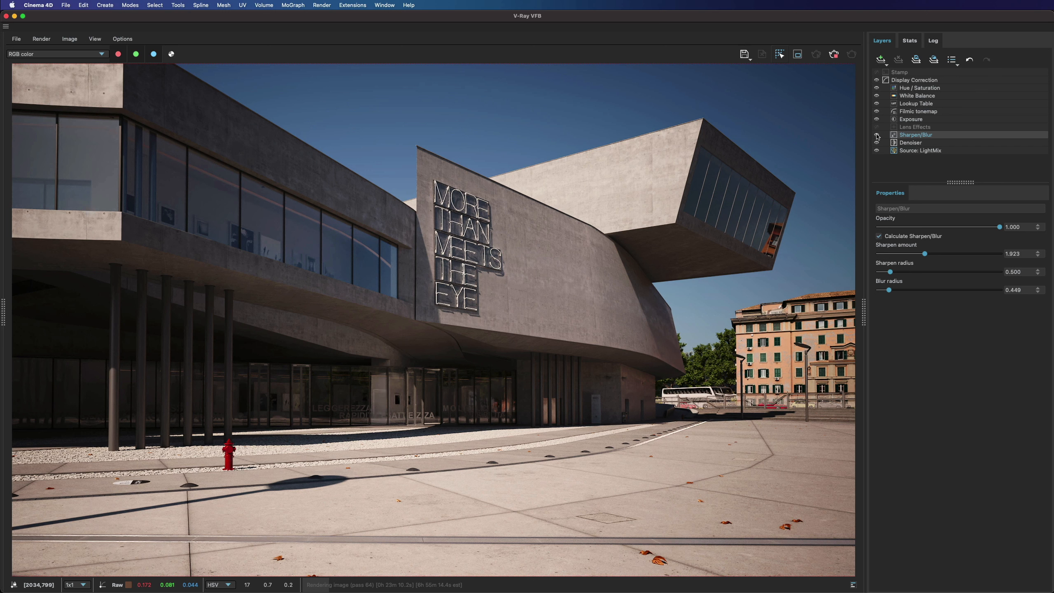
click(878, 136)
click(877, 135)
click(878, 135)
click(877, 135)
click(877, 135)
click(877, 135)
Step: Compare the Sharpen/Blur effect up close on the roof corner of the cantilevered volume
scroll(695, 126, up, 10)
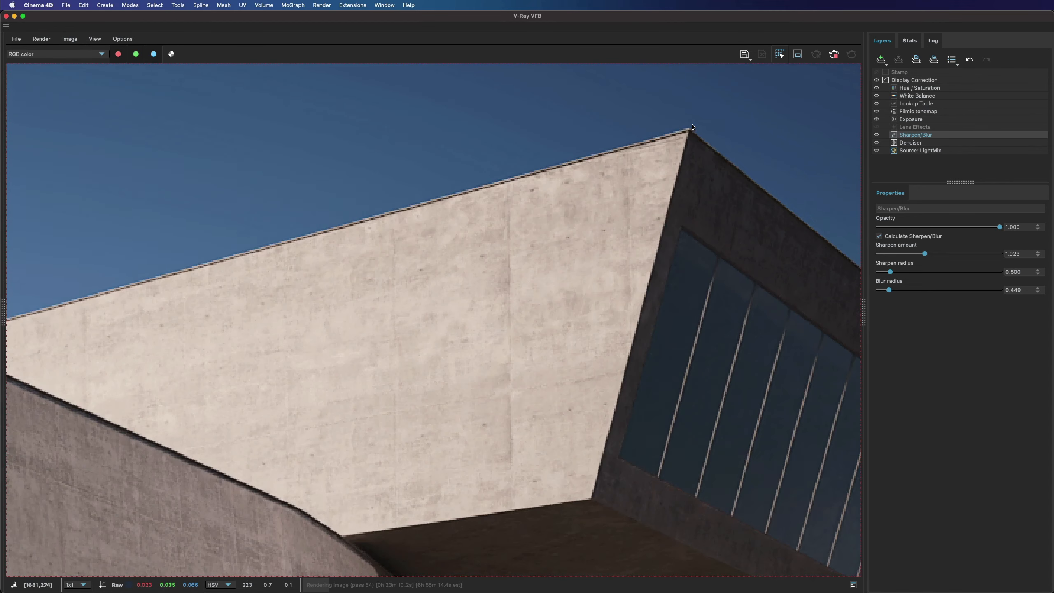
scroll(692, 127, up, 3)
click(877, 135)
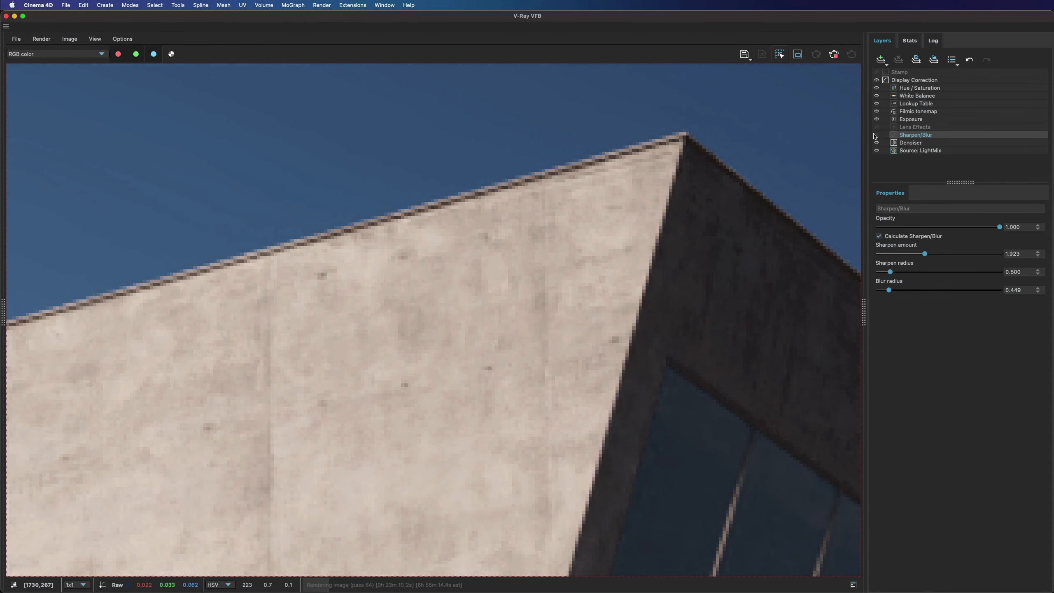
click(876, 135)
double_click(666, 221)
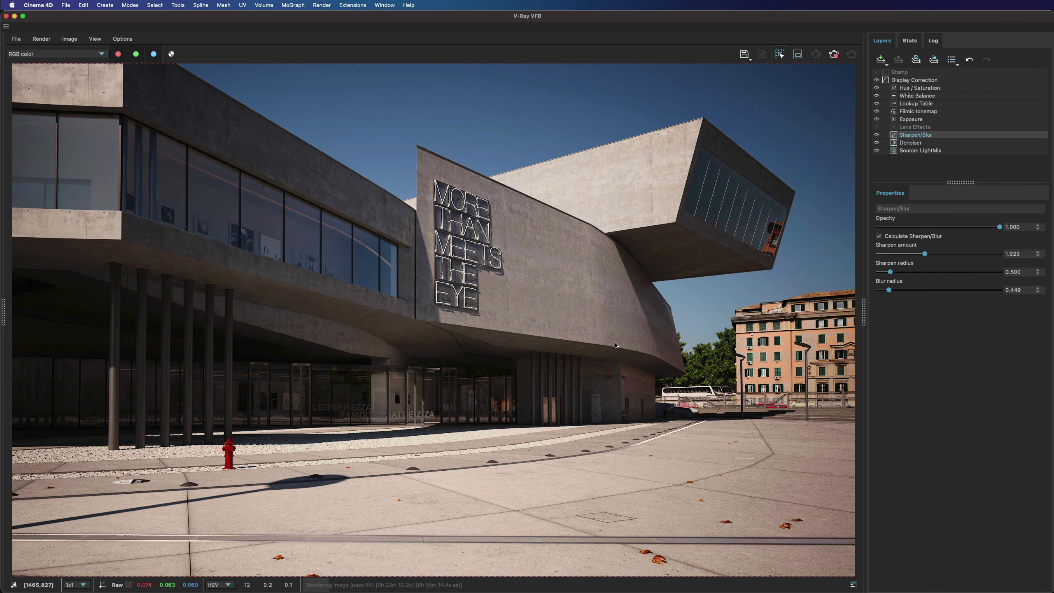
Step: Look over the daylight image and find the Cryptomatte channel among the available render elements
middle_drag(615, 345, 619, 270)
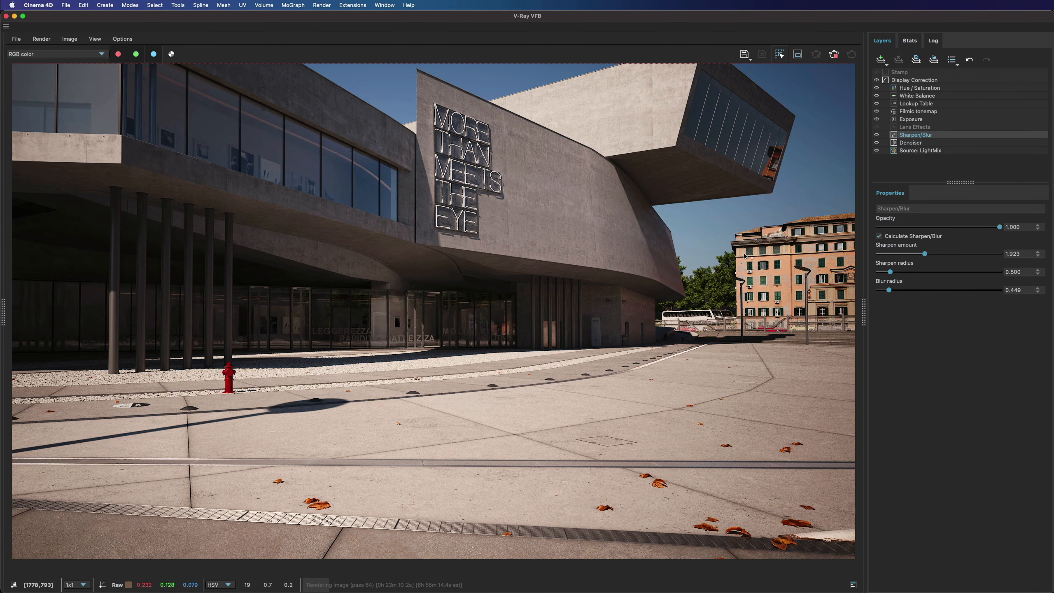
middle_drag(744, 250, 747, 305)
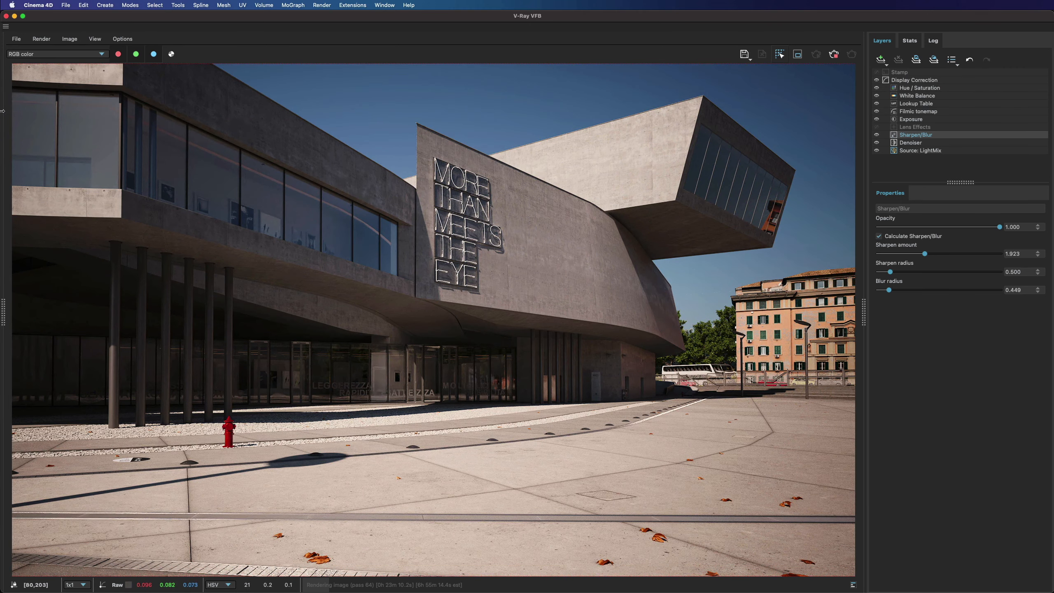
click(51, 53)
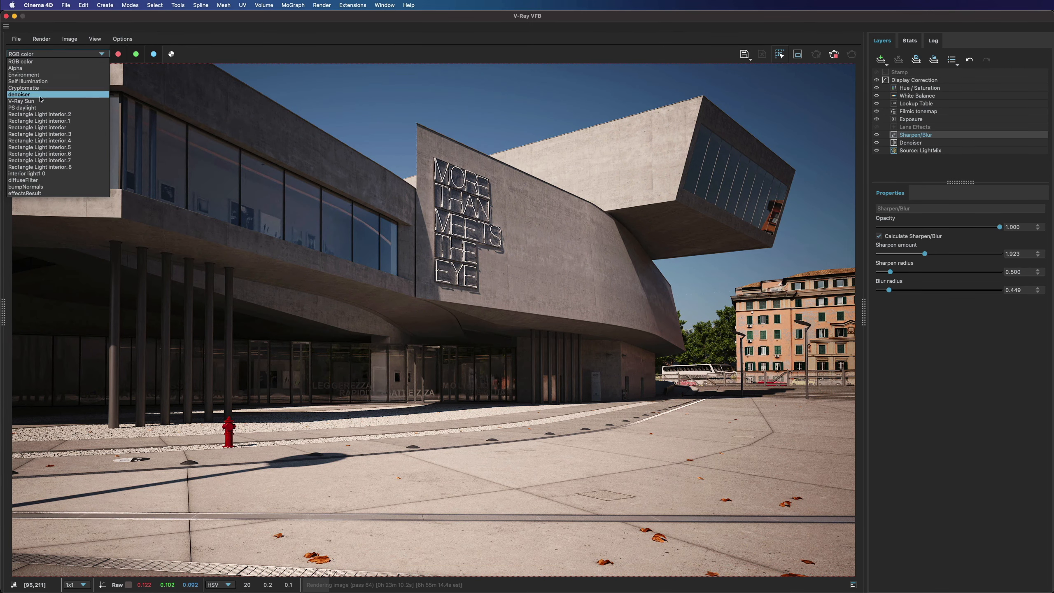
click(25, 88)
scroll(402, 270, down, 1)
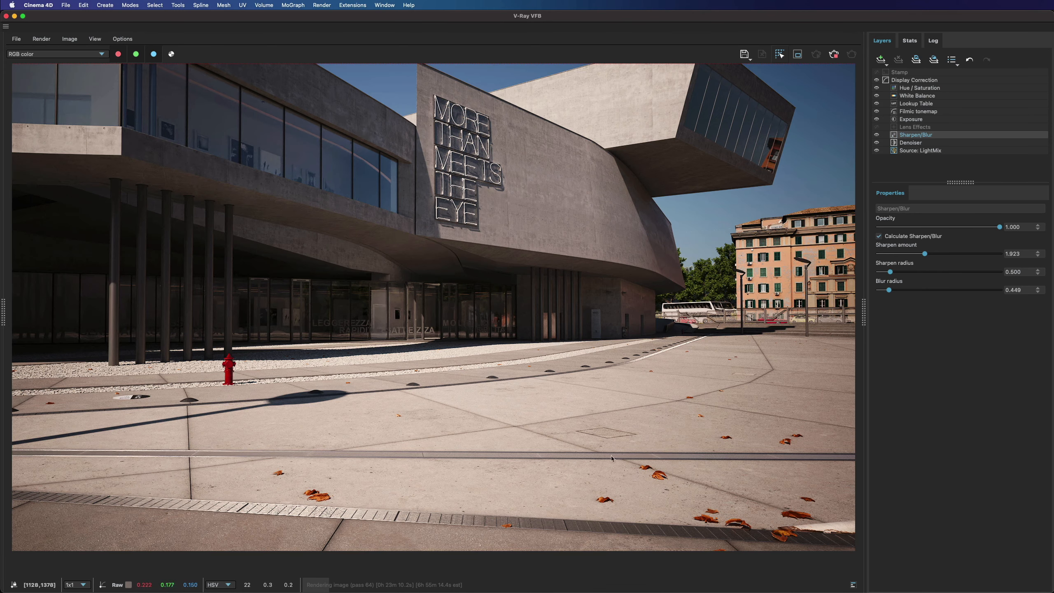
scroll(611, 456, up, 2)
Step: Add a second Hue / Saturation layer on top of the stack and attach a Cryptomatte mask to it
click(881, 61)
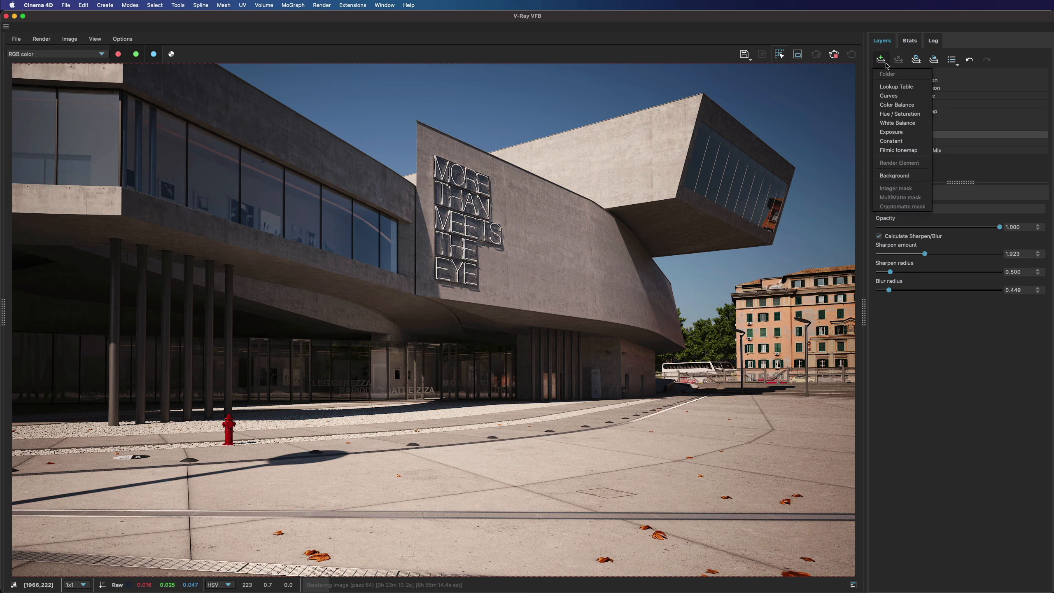
click(895, 116)
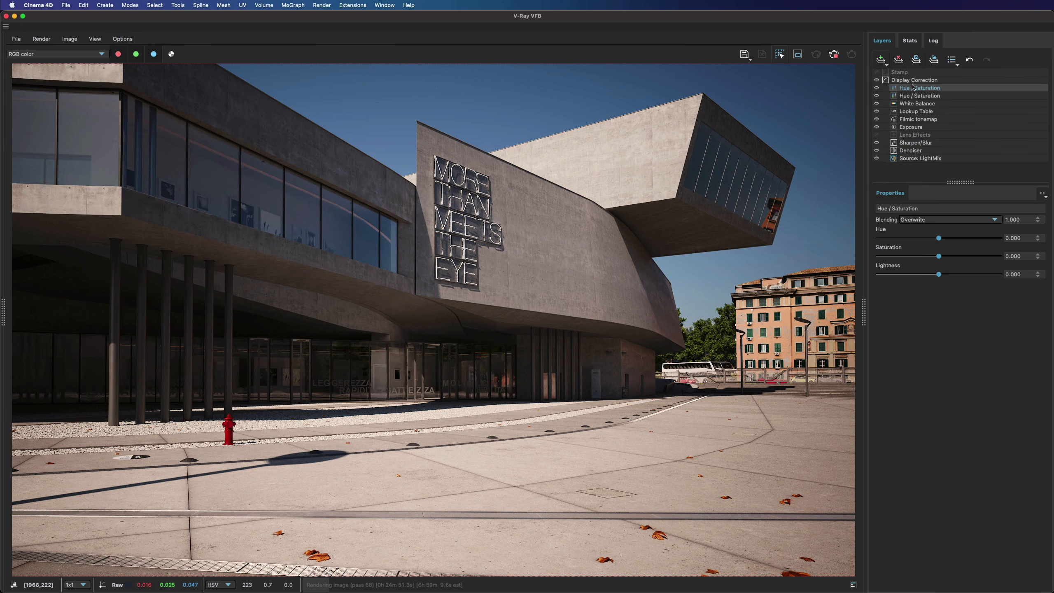
click(881, 60)
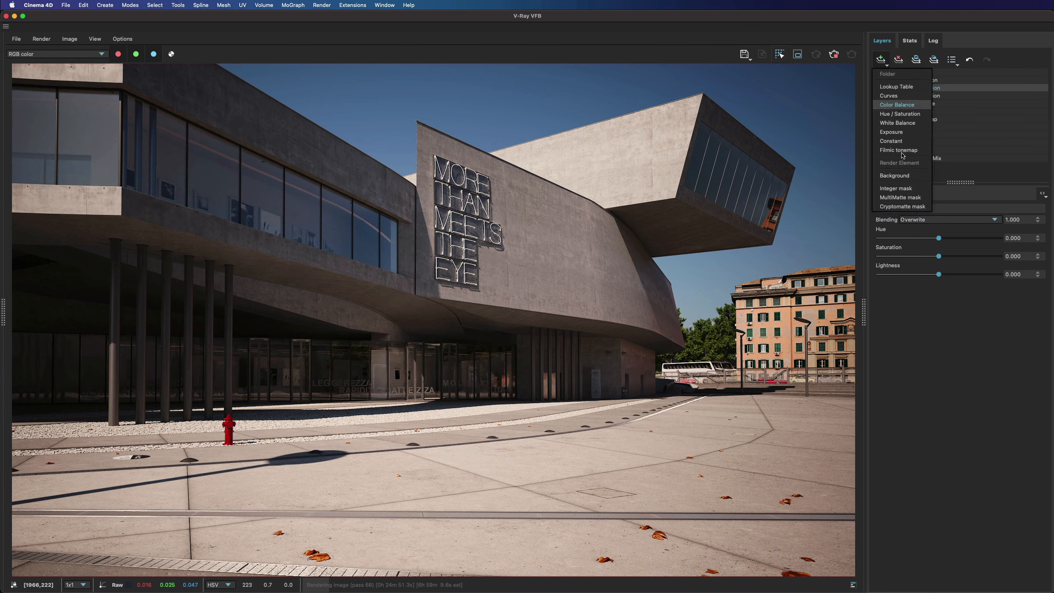
click(902, 206)
Step: Pick the background trees and the fallen leaves leaf1, leaf2 and leaf3 into the Cryptomatte mask
middle_drag(727, 294, 745, 222)
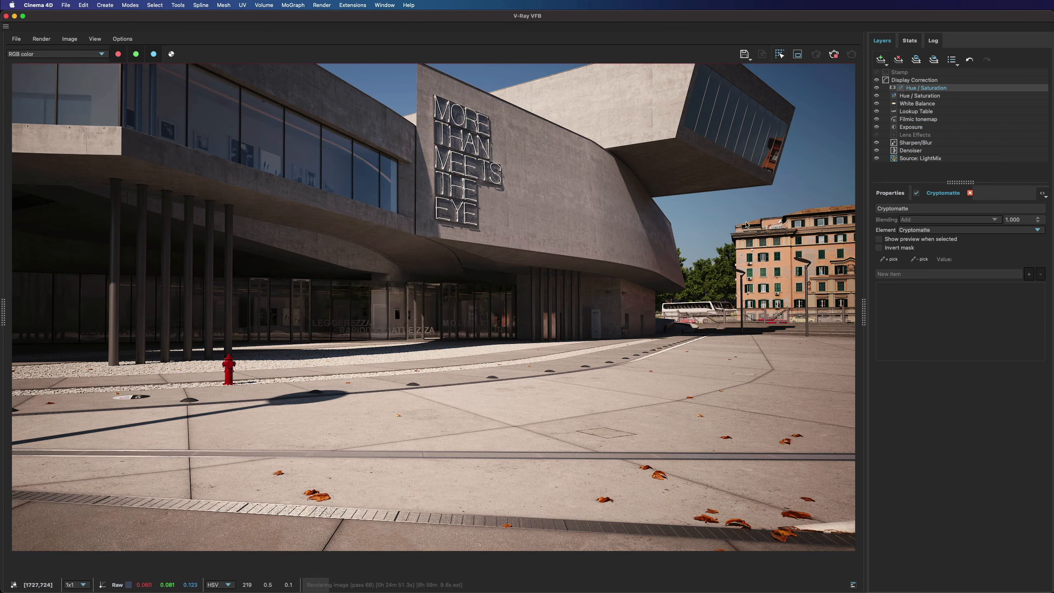
click(885, 260)
click(724, 282)
click(791, 535)
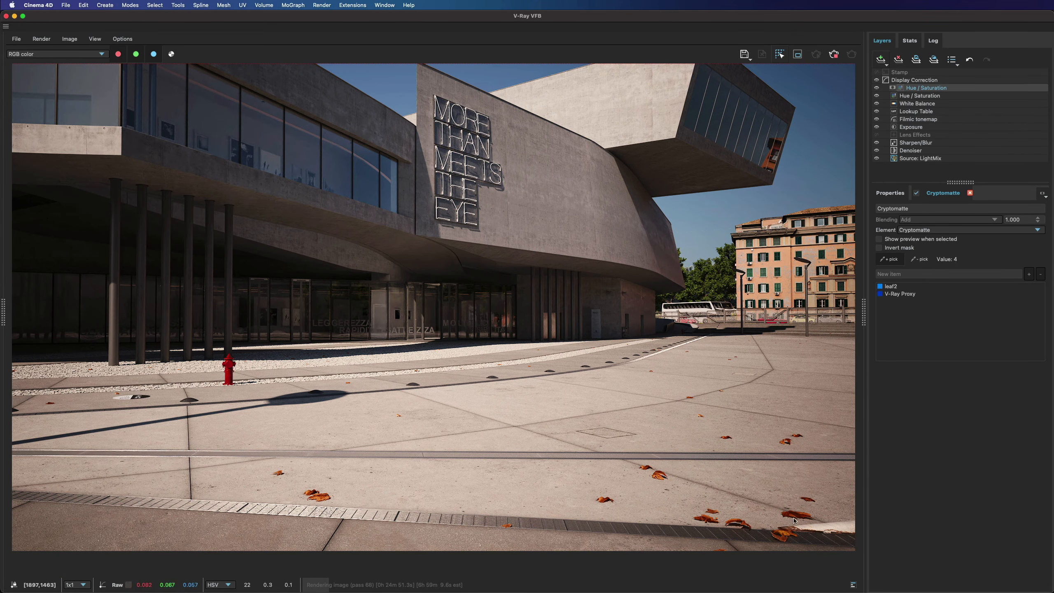
click(795, 517)
click(657, 478)
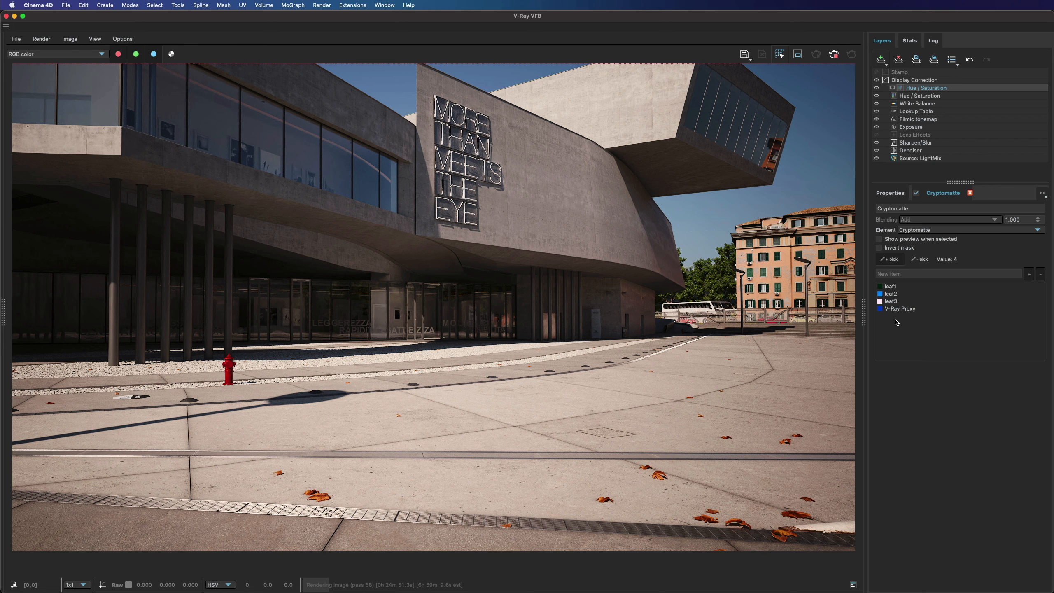
Step: Preview the tree and leaf mask, and check leaf1's coverage by removing it and picking it back in
click(902, 239)
scroll(681, 353, down, 3)
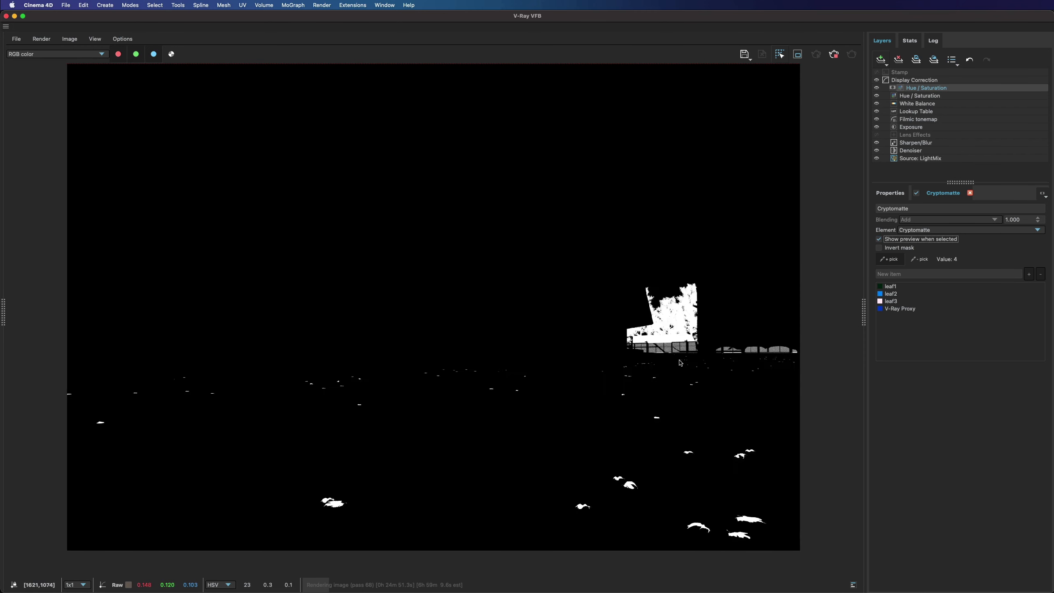
scroll(671, 403, up, 3)
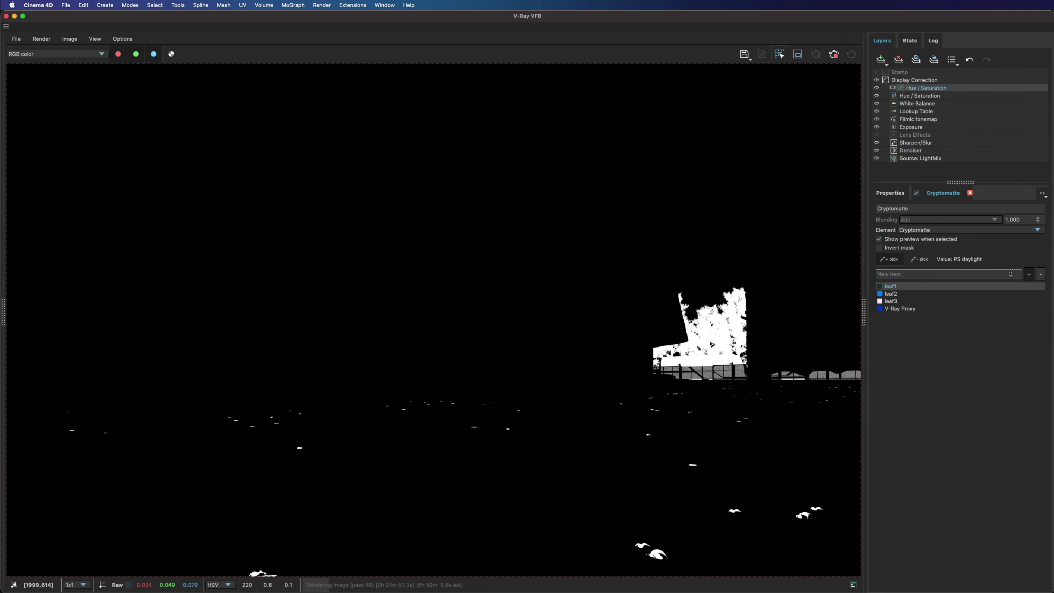
click(1041, 275)
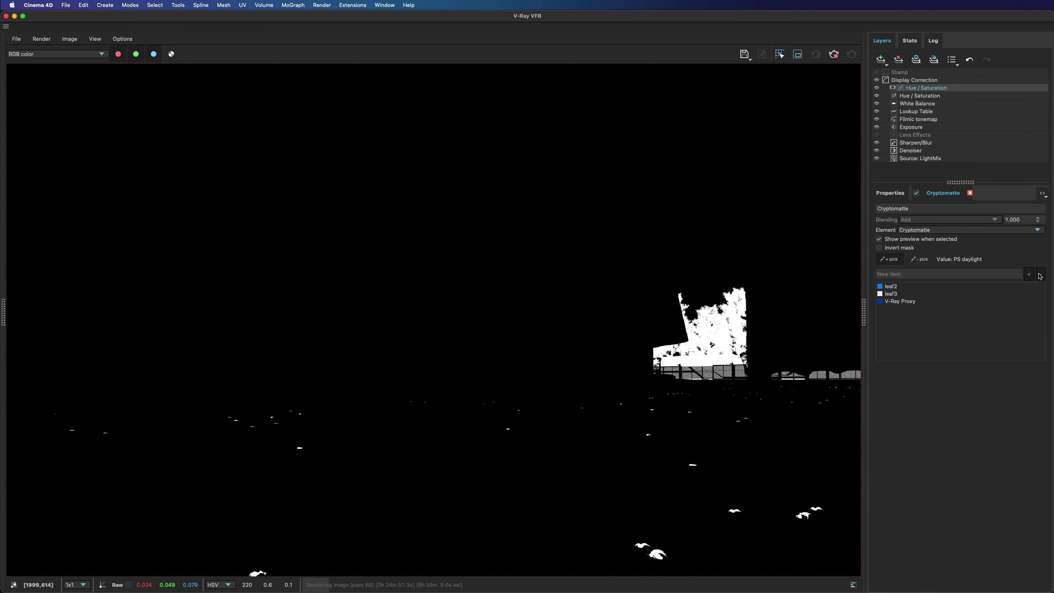
click(887, 240)
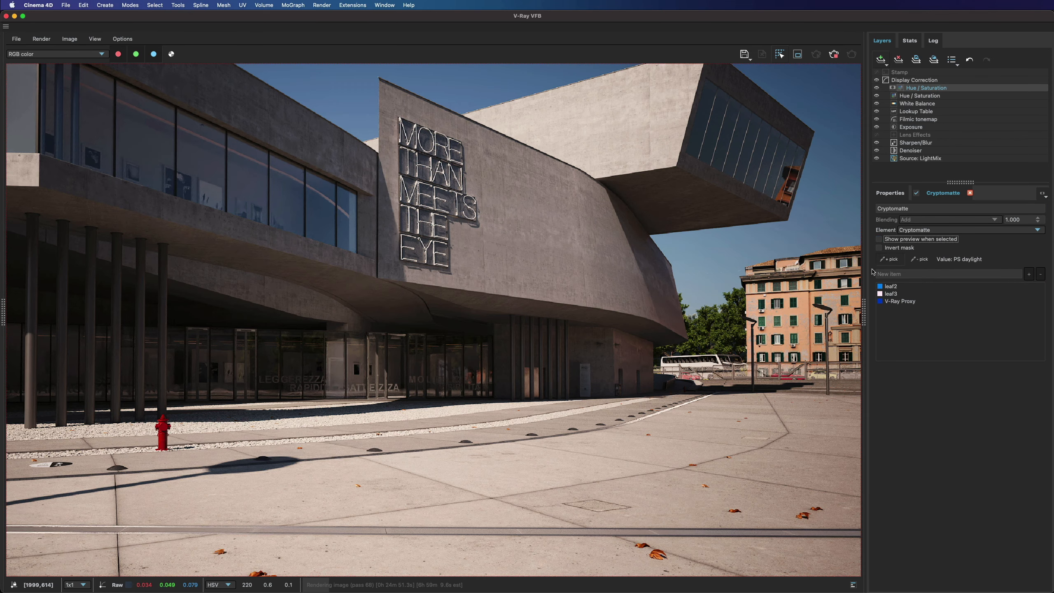
scroll(696, 405, down, 1)
click(657, 518)
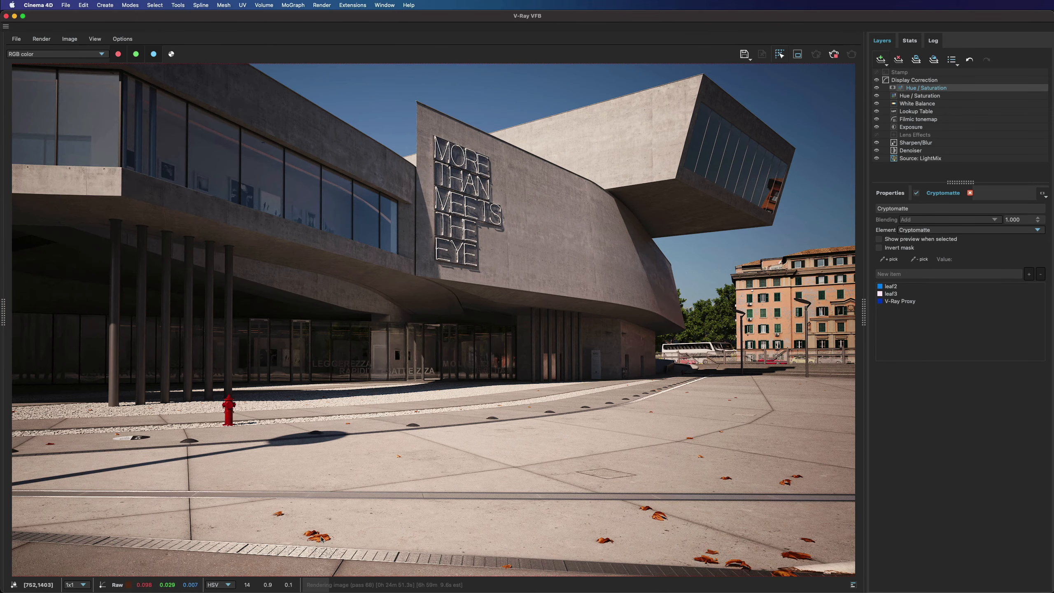
scroll(795, 514, up, 1)
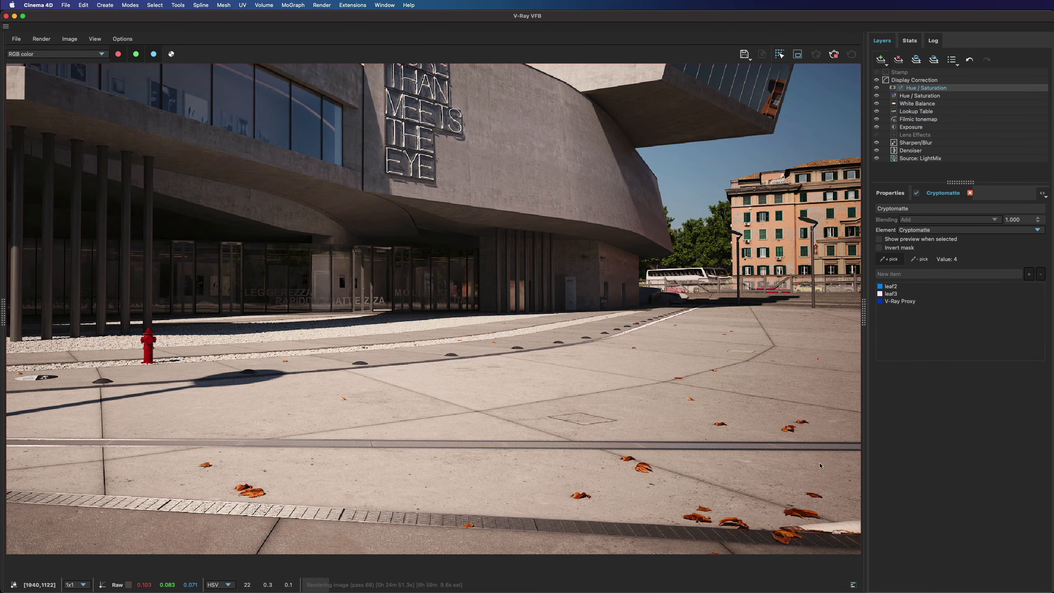
click(795, 514)
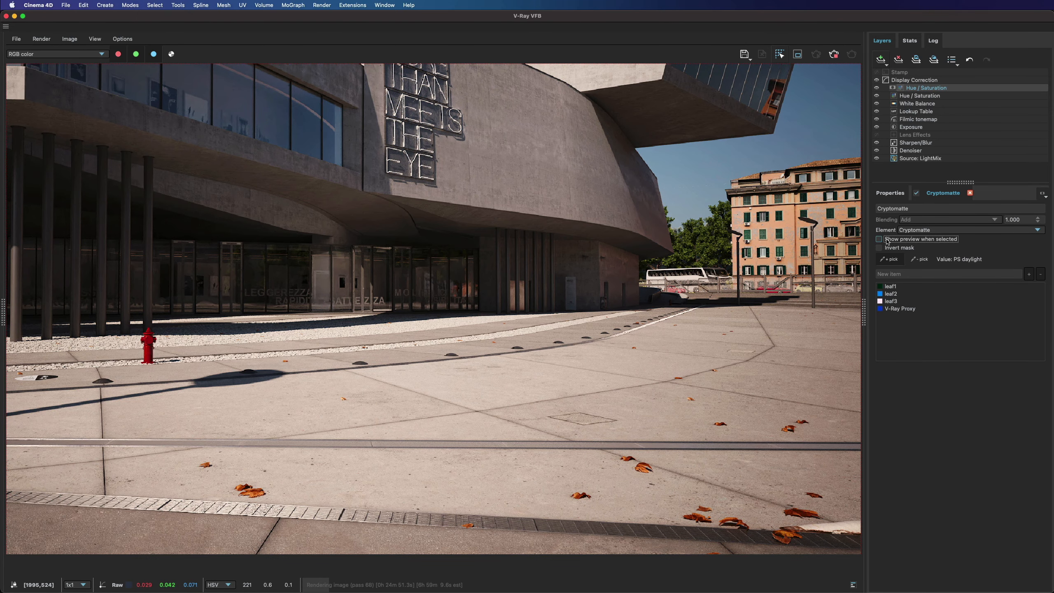
Step: Set Saturation to -0.302 in the Hue / Saturation layer masked to the trees and leaves
click(896, 195)
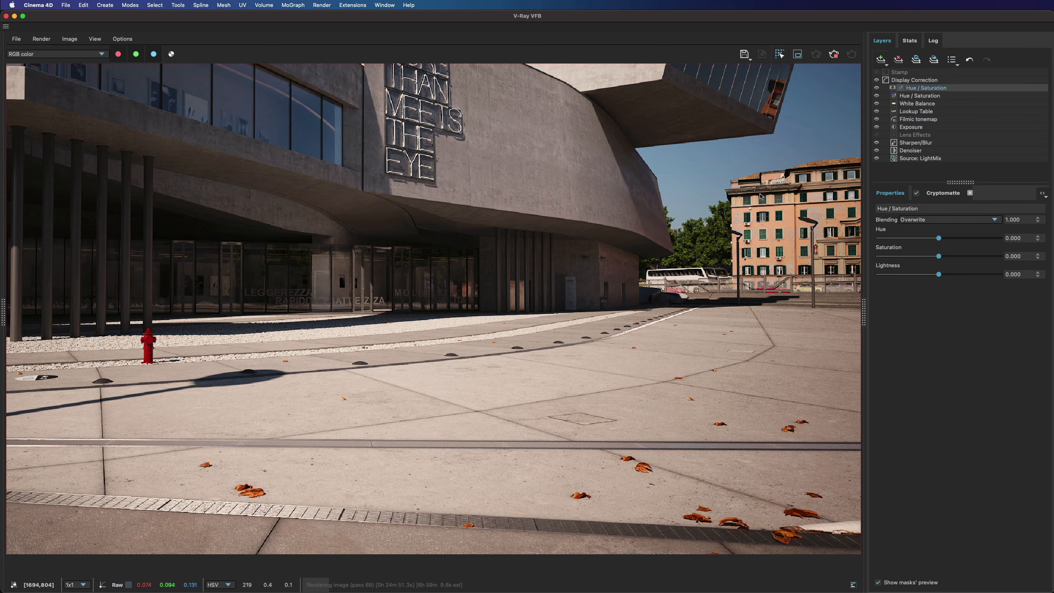
drag(939, 256, 921, 257)
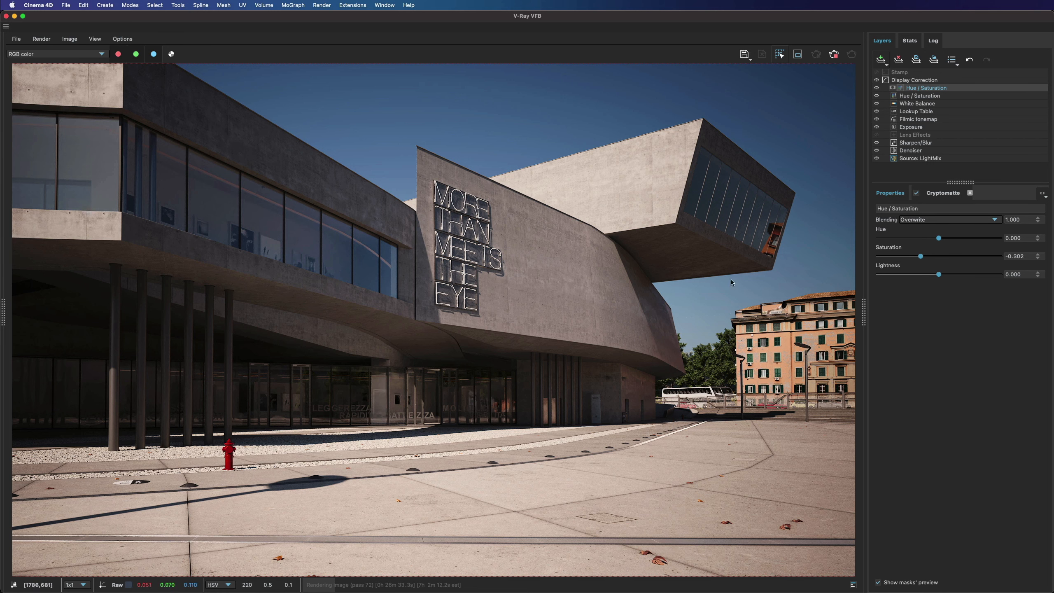
scroll(723, 277, down, 1)
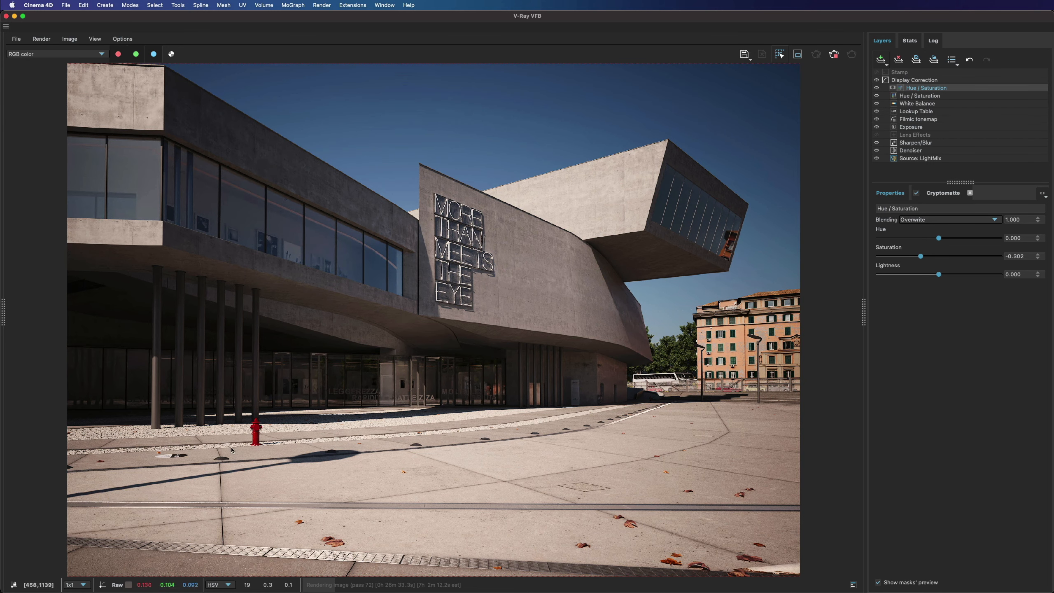
Step: Add a third Hue / Saturation layer with its own Cryptomatte mask for the red fire hydrant
scroll(274, 427, up, 2)
click(886, 63)
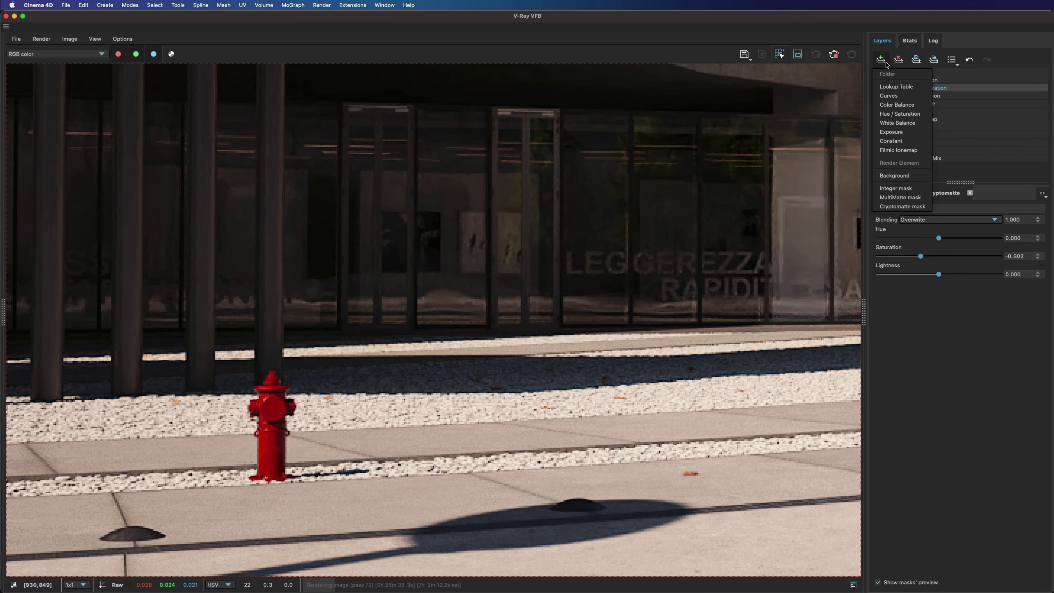
click(911, 114)
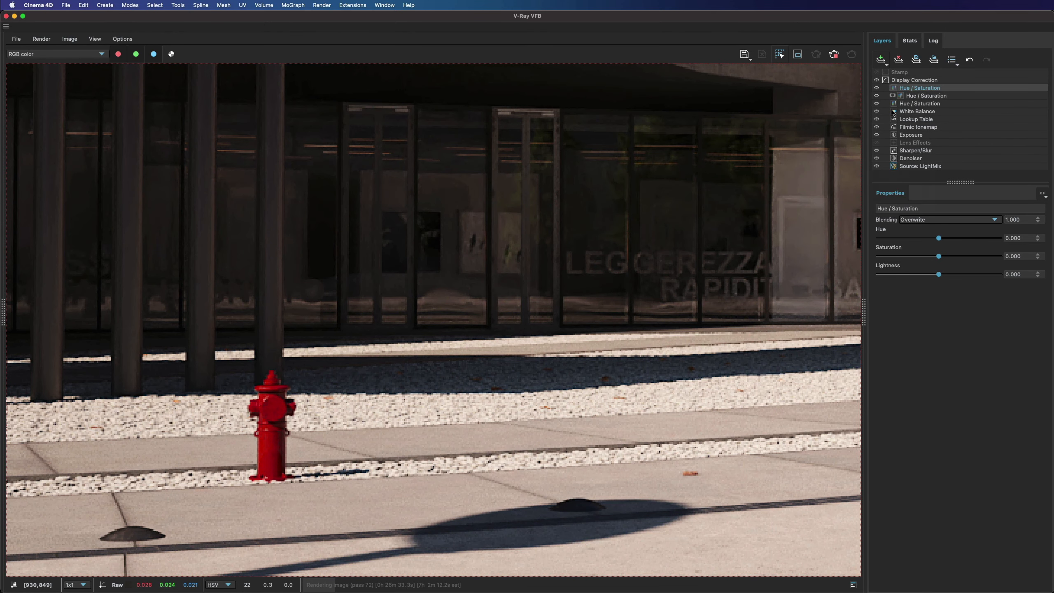
click(882, 61)
click(899, 199)
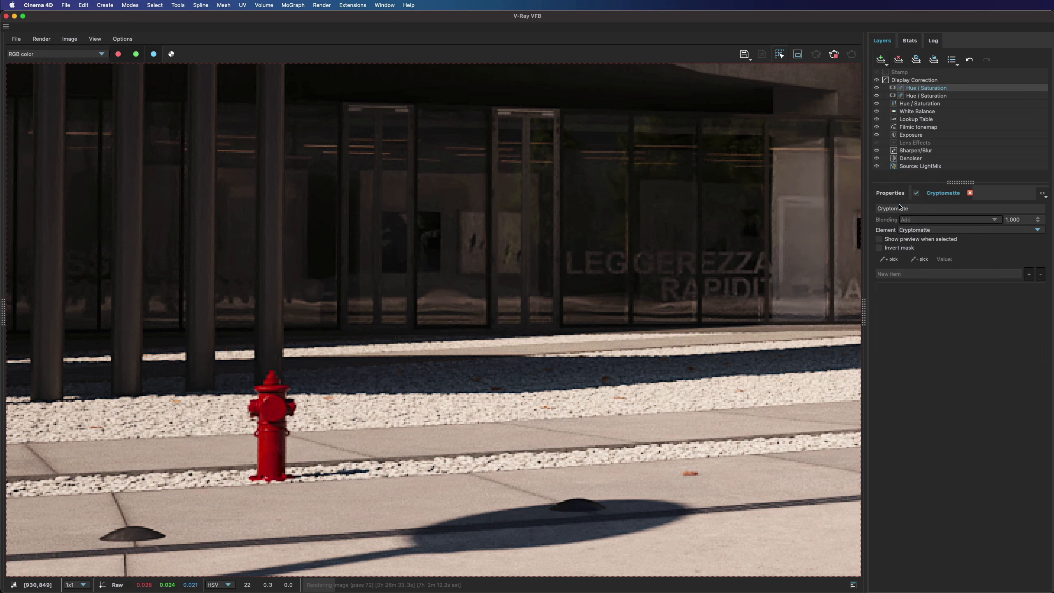
Step: Pick the fire hydrant's body and cap parts into the new Cryptomatte mask, checking coverage with the mask preview, and return to the layer's properties
click(886, 260)
click(273, 406)
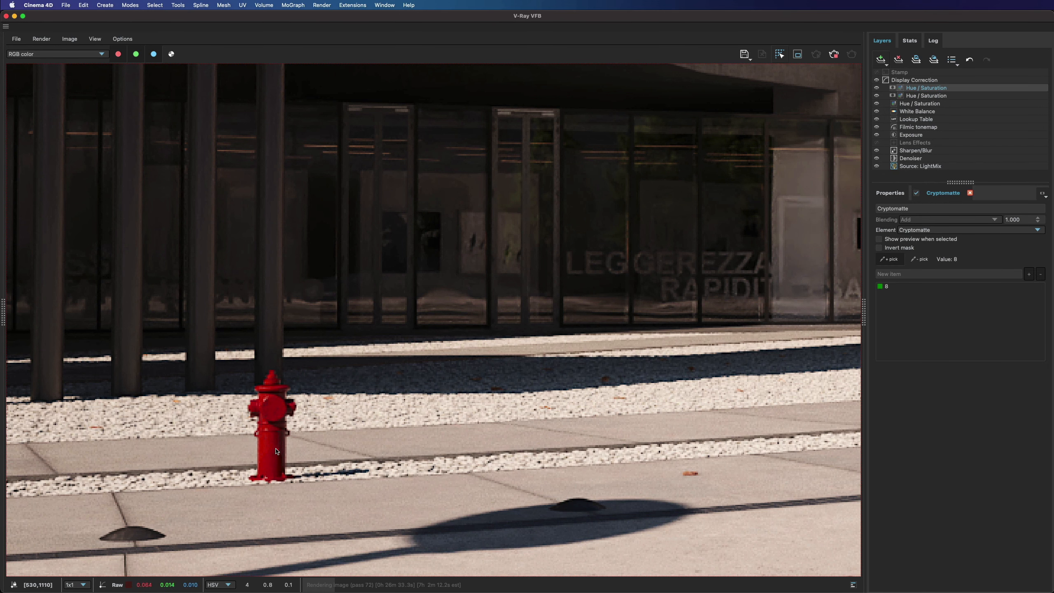
click(883, 243)
click(272, 383)
click(880, 239)
click(880, 239)
click(270, 429)
click(879, 239)
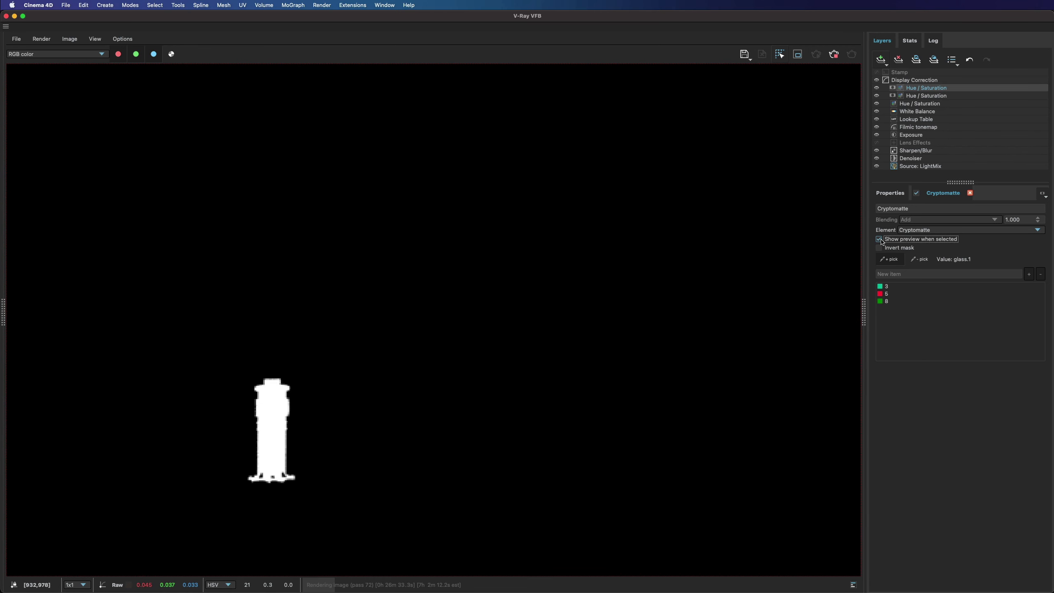
click(882, 242)
click(890, 193)
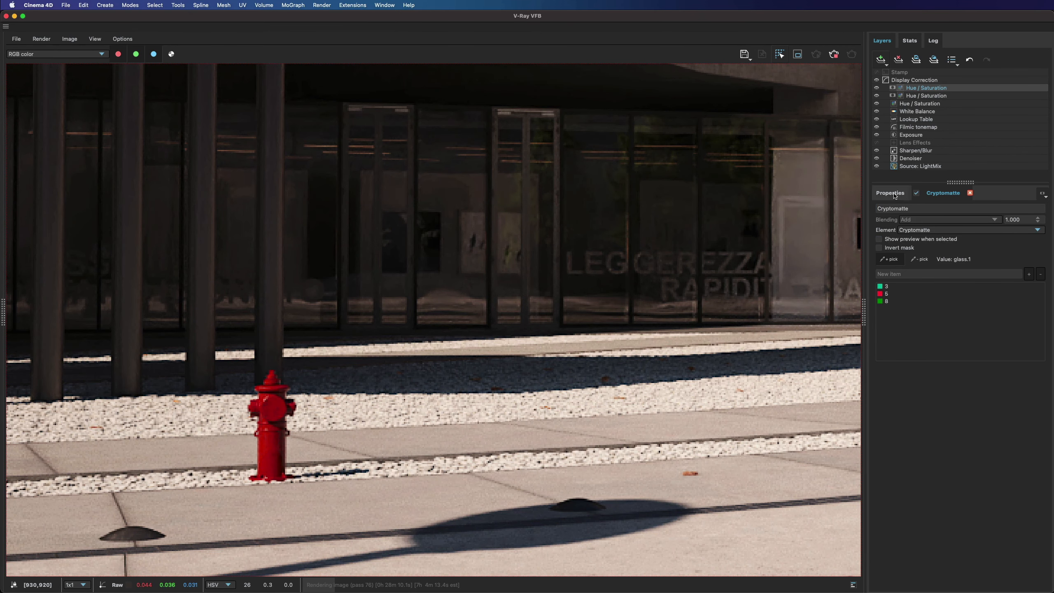
Step: Try a colour shift on the fire hydrant with its Cryptomatte-masked Hue / Saturation layer and check it in the whole render
drag(955, 256, 915, 239)
scroll(485, 384, down, 3)
scroll(597, 297, down, 2)
scroll(457, 344, up, 2)
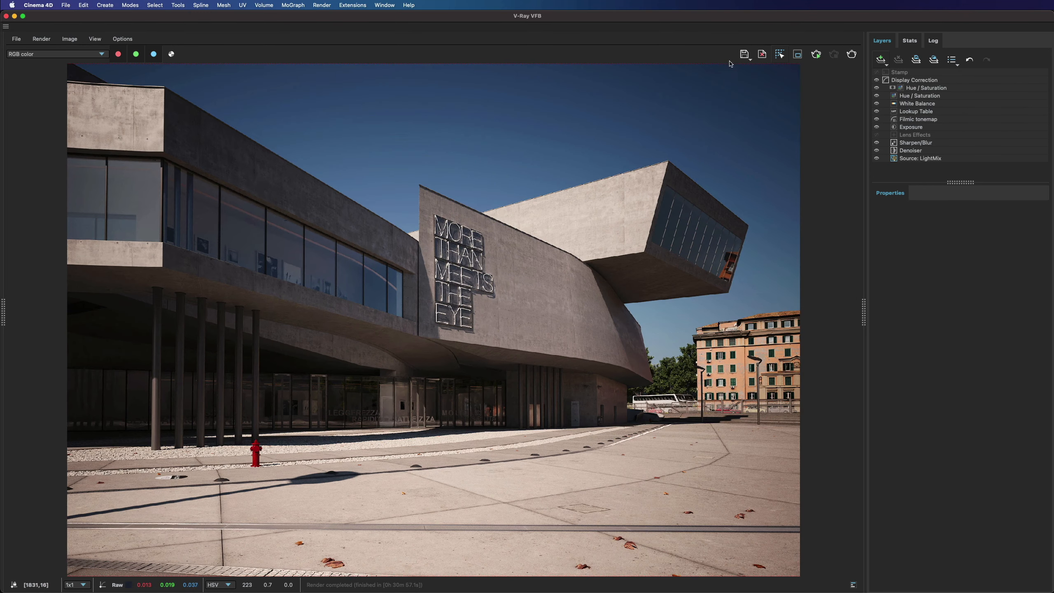
Step: Save the finished daylight render to the D2 folder as "render test workshop" in Tagged image file format (*.tif *.tiff)
click(744, 54)
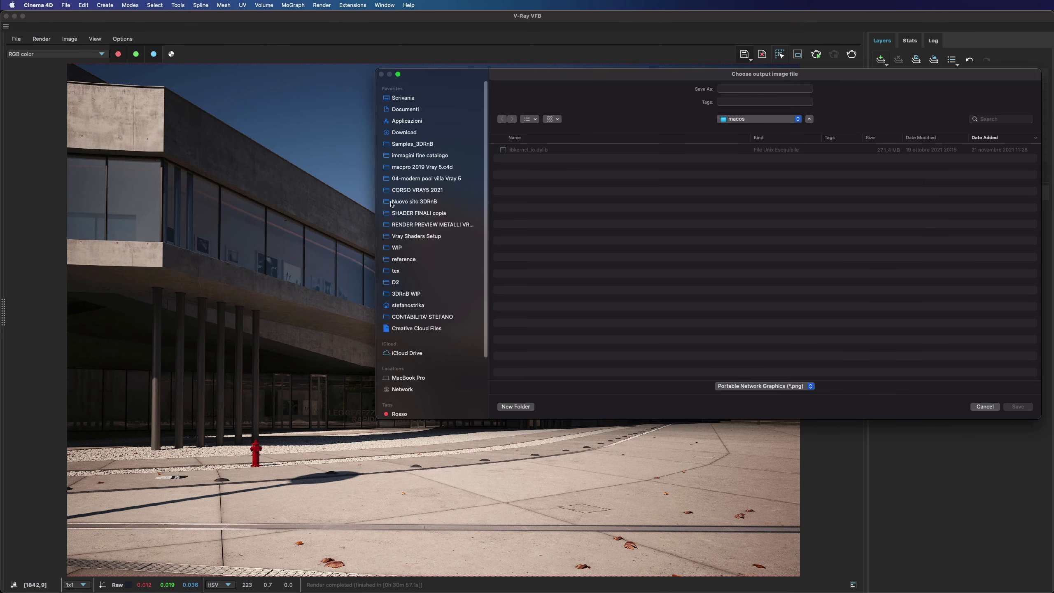
click(406, 283)
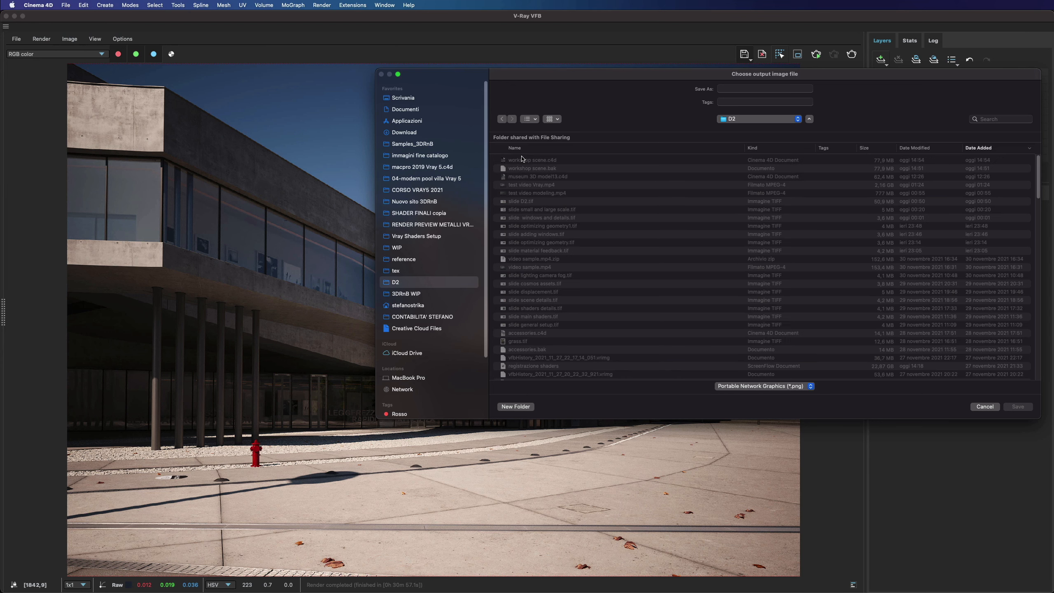
click(736, 88)
text(render test)
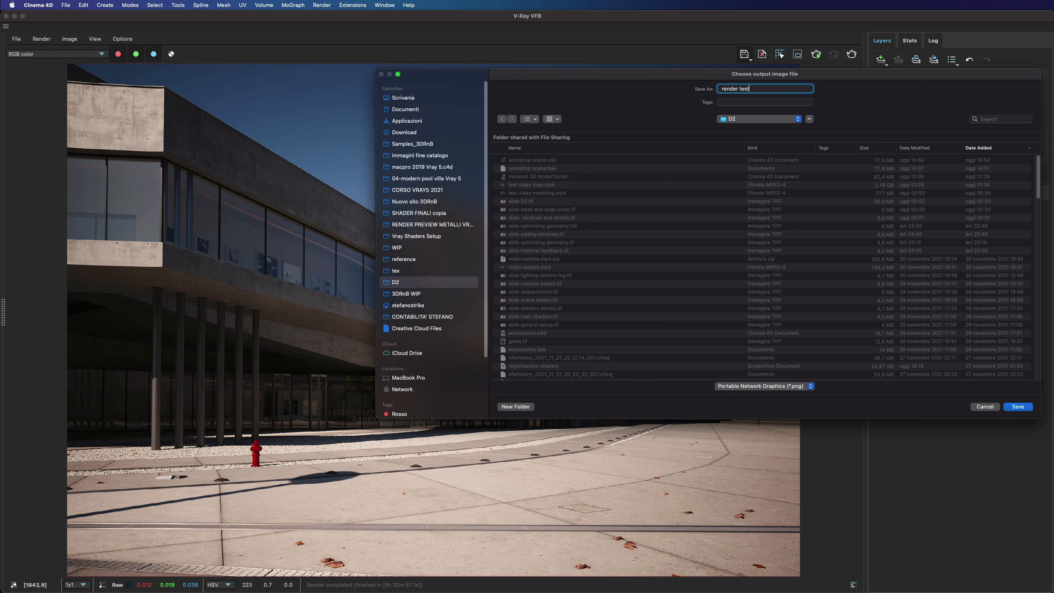
text( workshop)
click(732, 386)
click(742, 461)
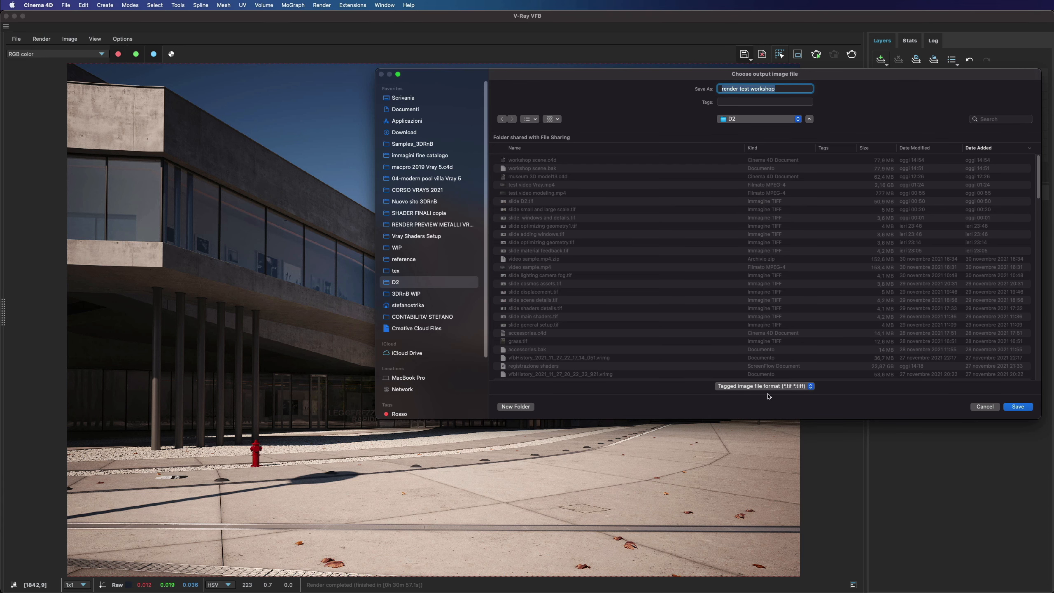
click(802, 386)
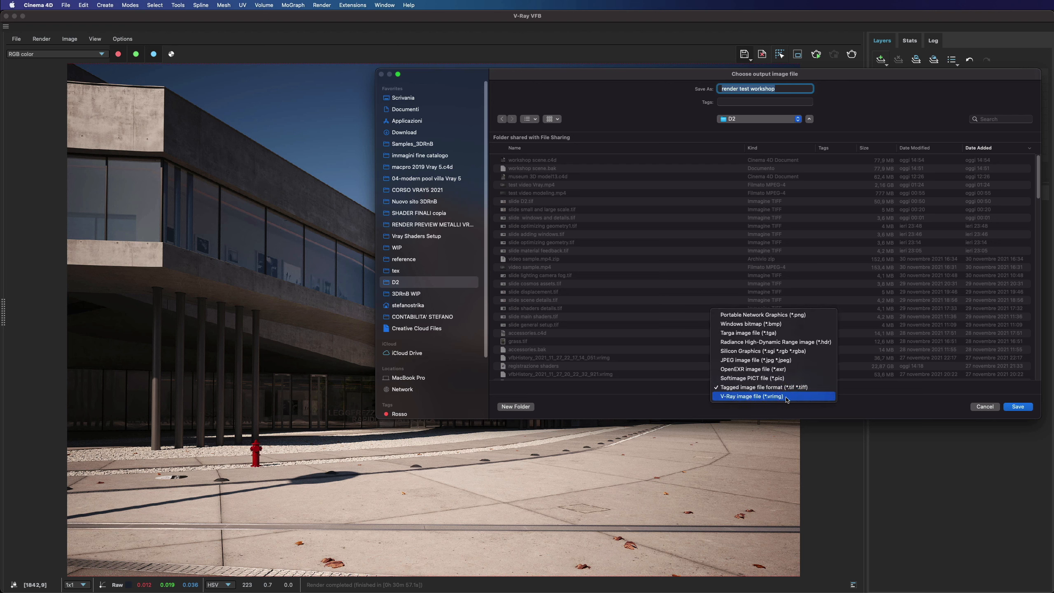
click(873, 388)
click(1018, 407)
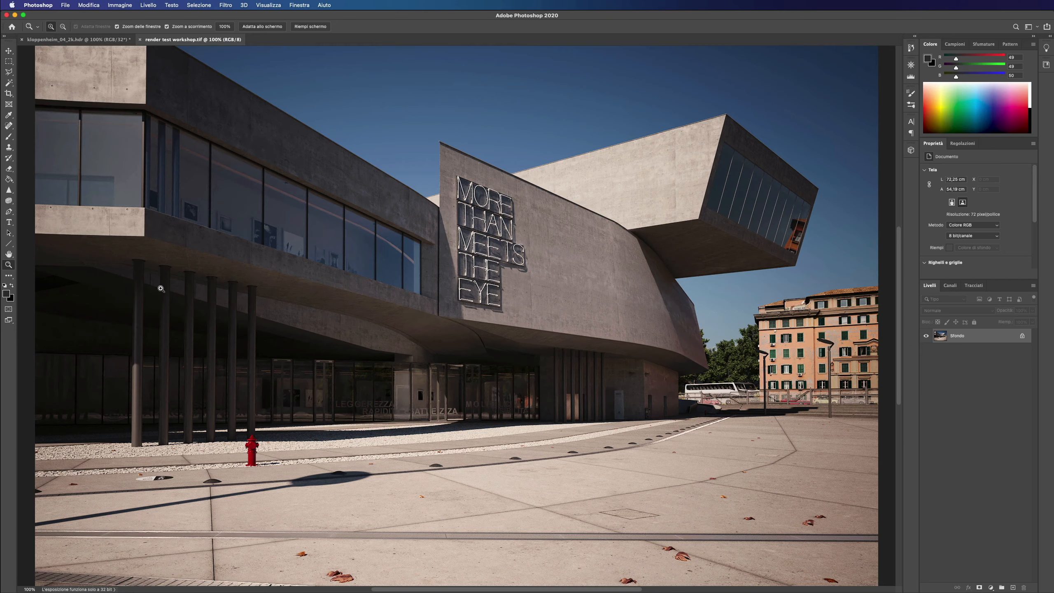
Step: In Photoshop, convert the layer of render test workshop.tif for smart filters and open the Camera Raw filter on it
alt+click(729, 360)
click(224, 5)
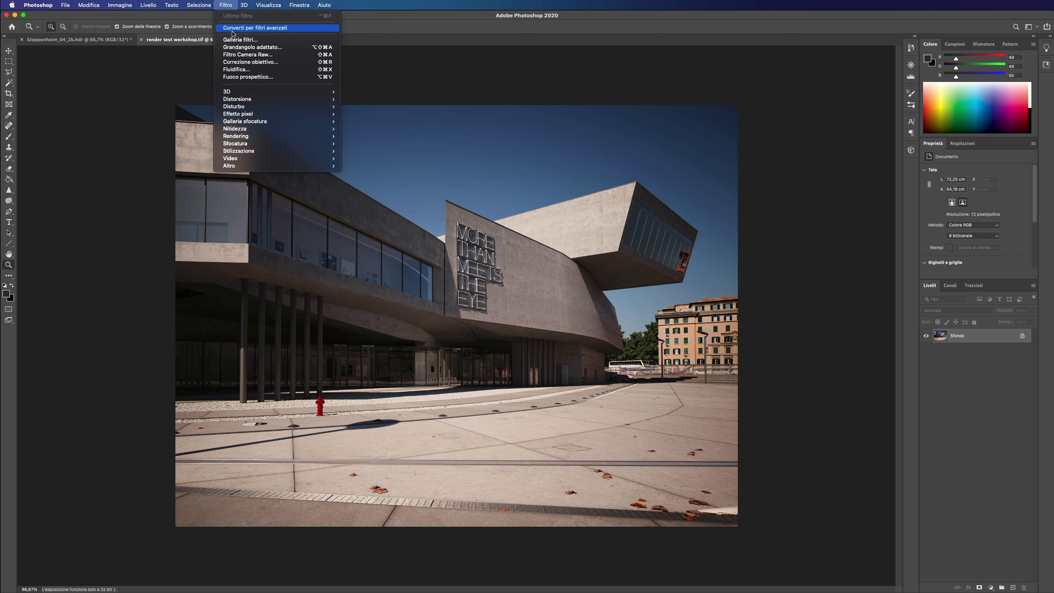
click(254, 28)
click(226, 4)
click(233, 55)
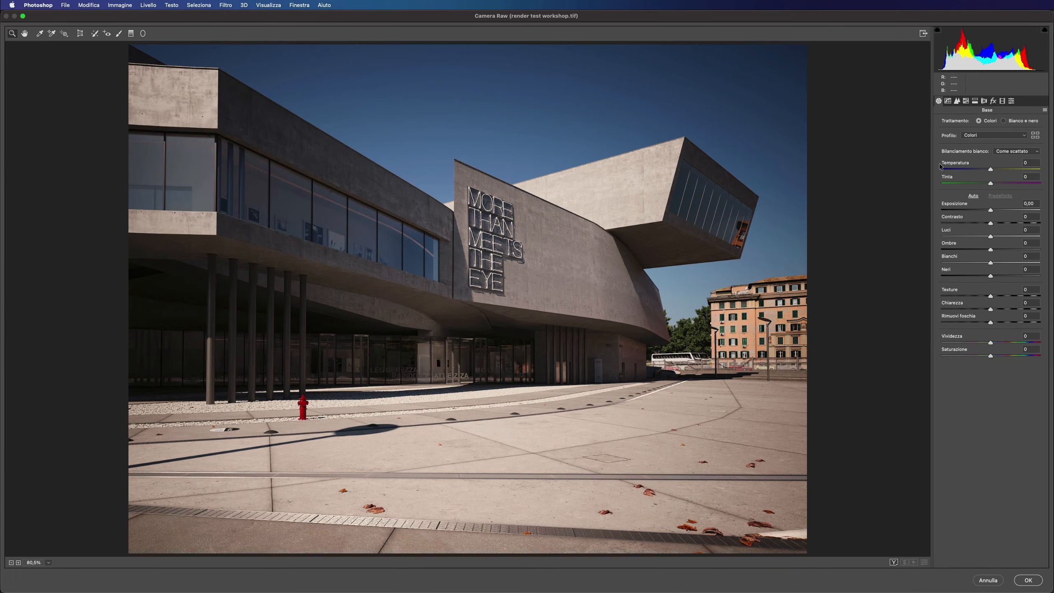
Step: Apply the automatic tone adjustment in Camera Raw, comparing it with the default settings
click(973, 197)
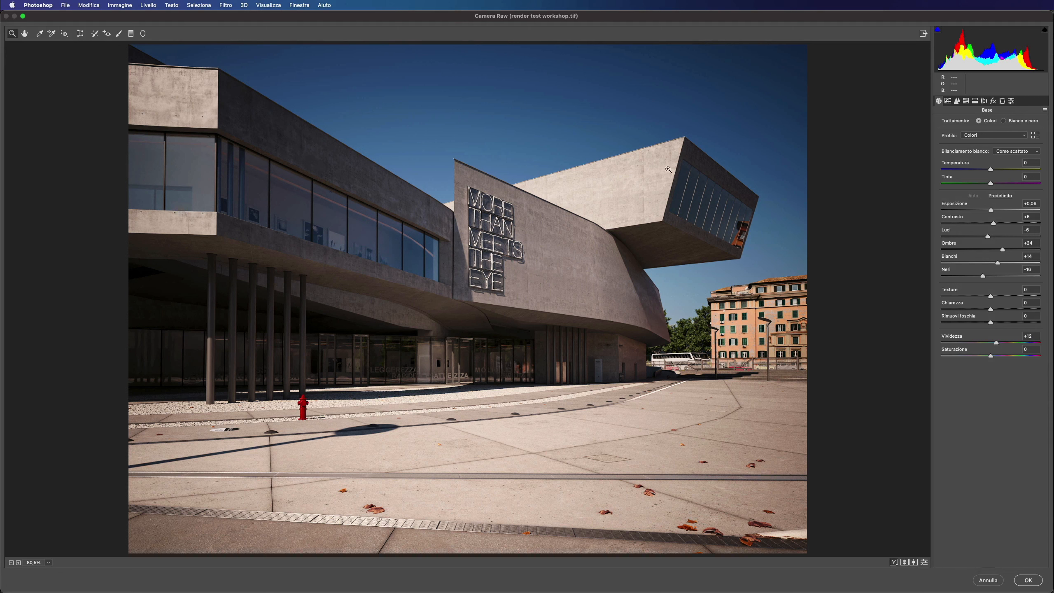
click(1001, 196)
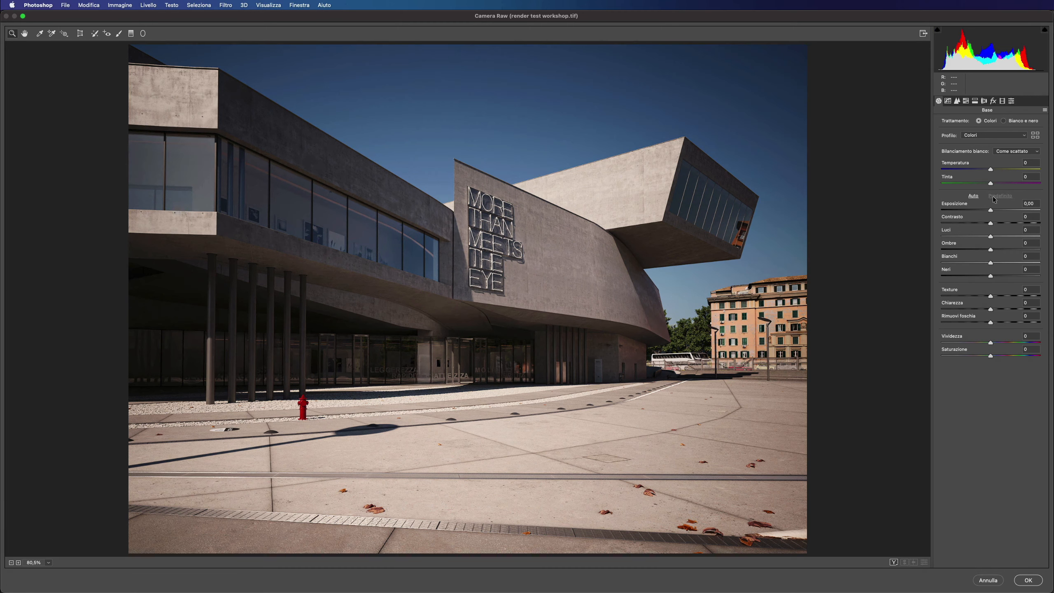
click(975, 196)
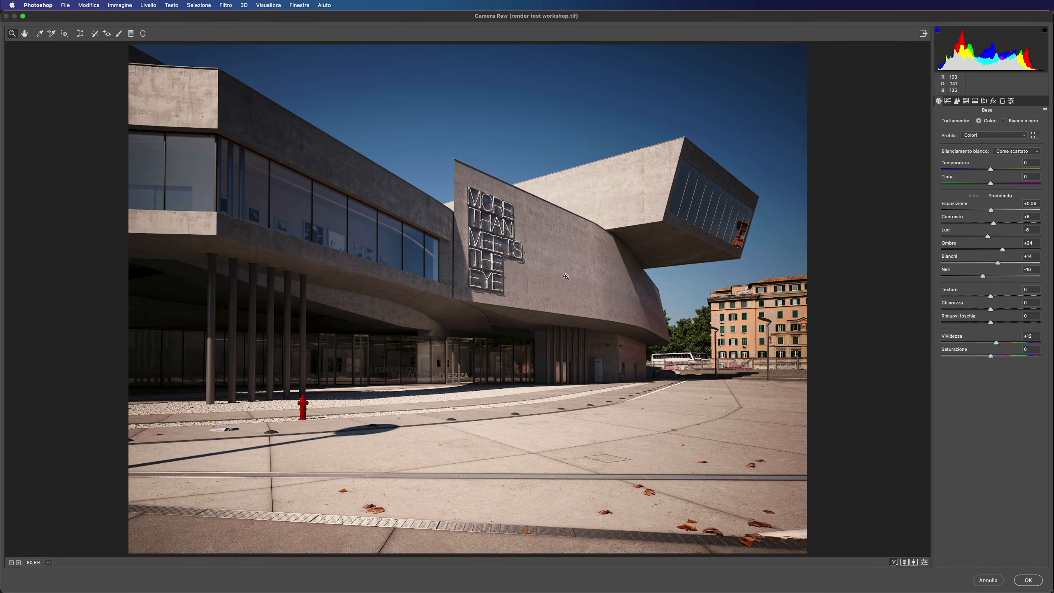
Step: Adjust the Camera Raw white balance to Temperatura +1 and Tinta -6, and set Vividezza to +9
click(1014, 151)
click(1014, 160)
click(1013, 152)
click(1013, 143)
click(1012, 151)
click(1011, 160)
drag(983, 183, 991, 169)
drag(997, 343, 995, 344)
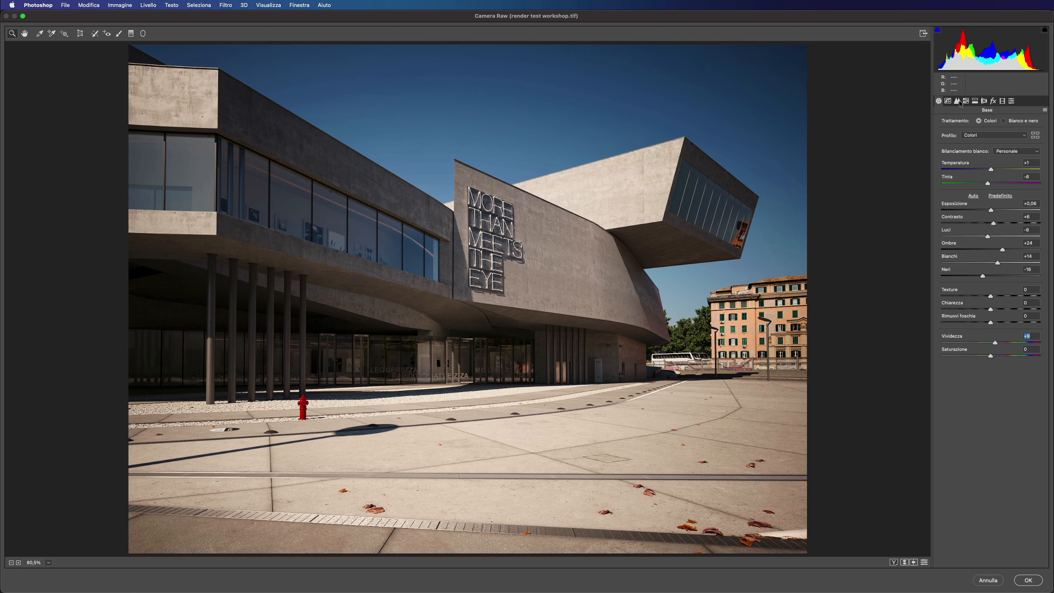
Step: Set the sharpening Fattore to 19 in the Camera Raw details and apply the filter
click(958, 102)
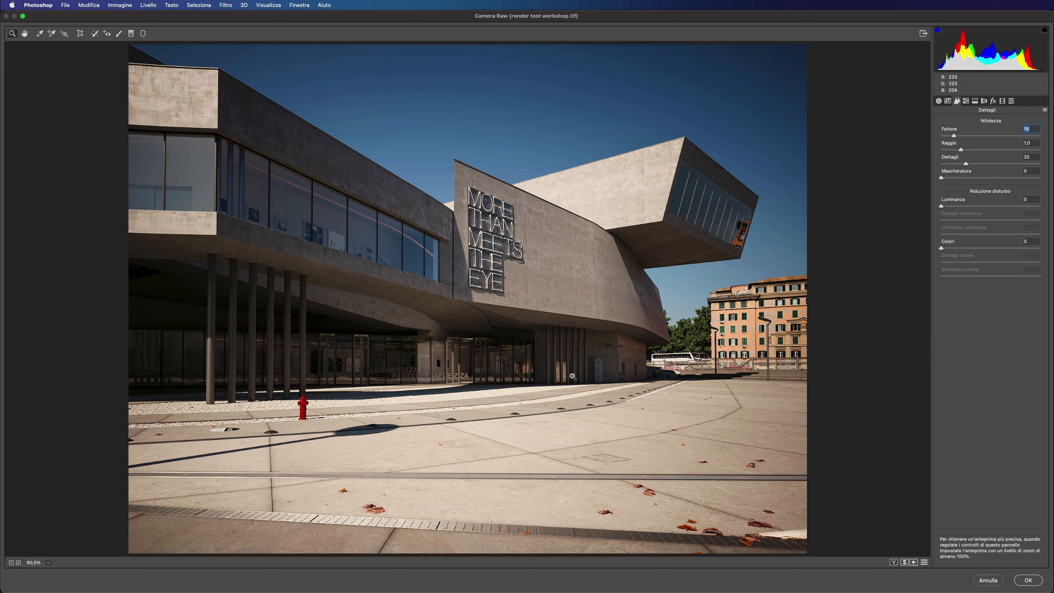
click(1027, 581)
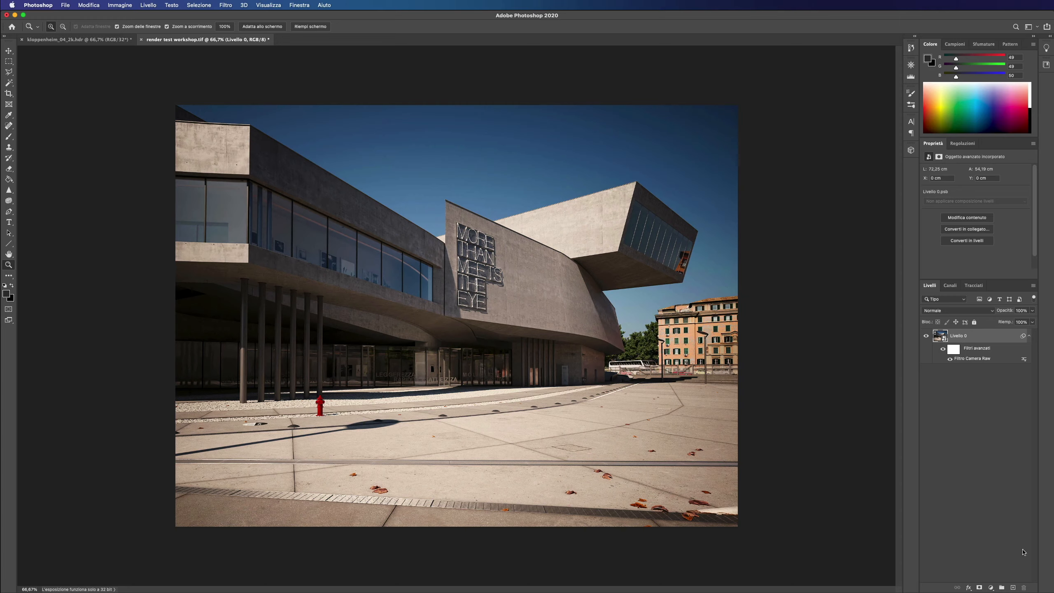
Step: Compare the render at 100% with the Camera Raw smart filter switched off and on, leaving it on
double_click(8, 265)
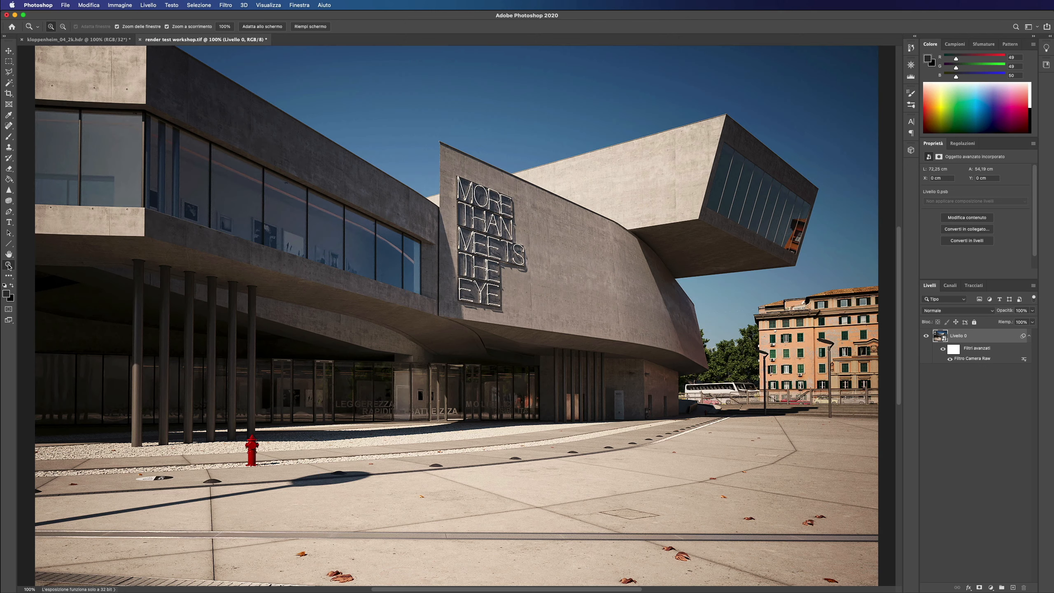
click(951, 359)
click(950, 360)
click(950, 360)
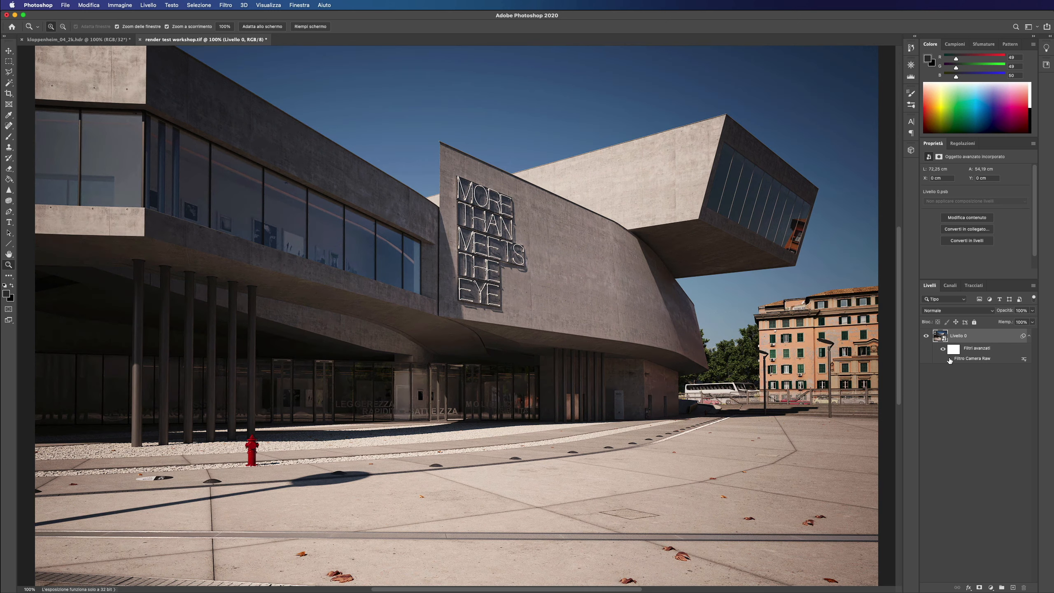
click(950, 360)
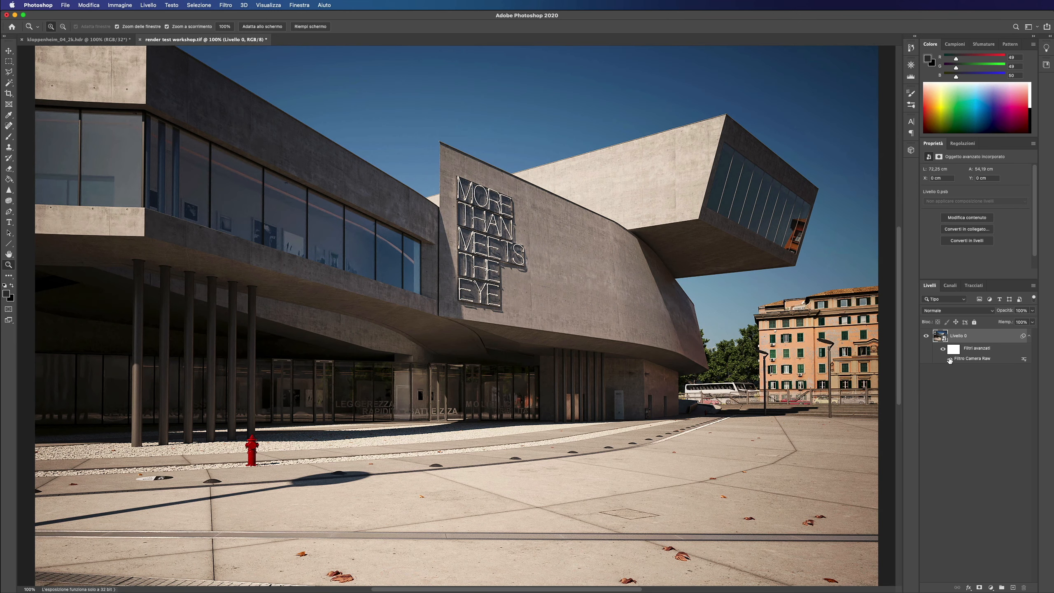
click(951, 359)
click(950, 359)
alt+click(512, 439)
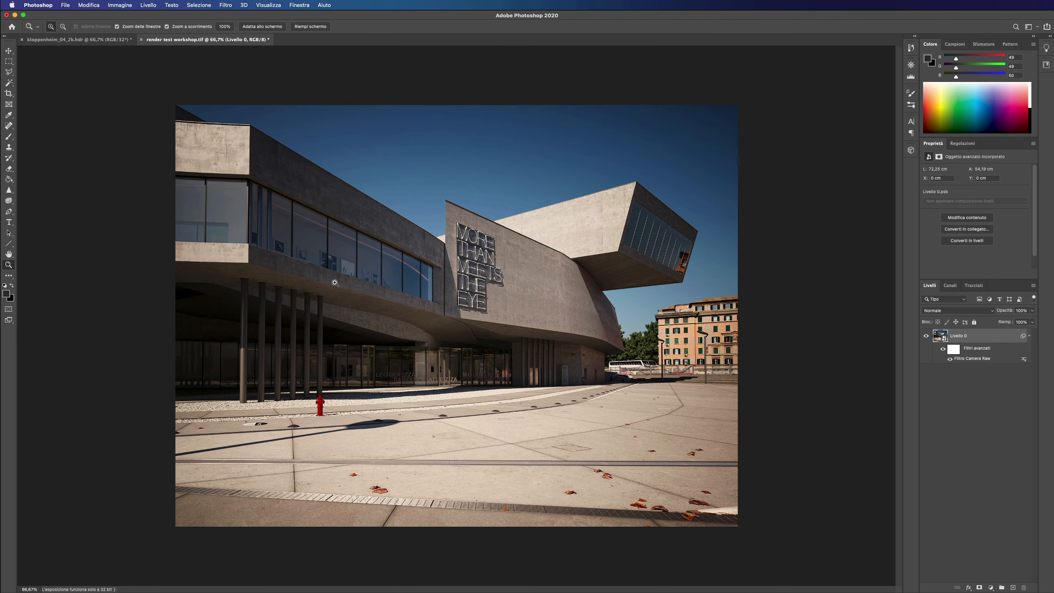
click(491, 292)
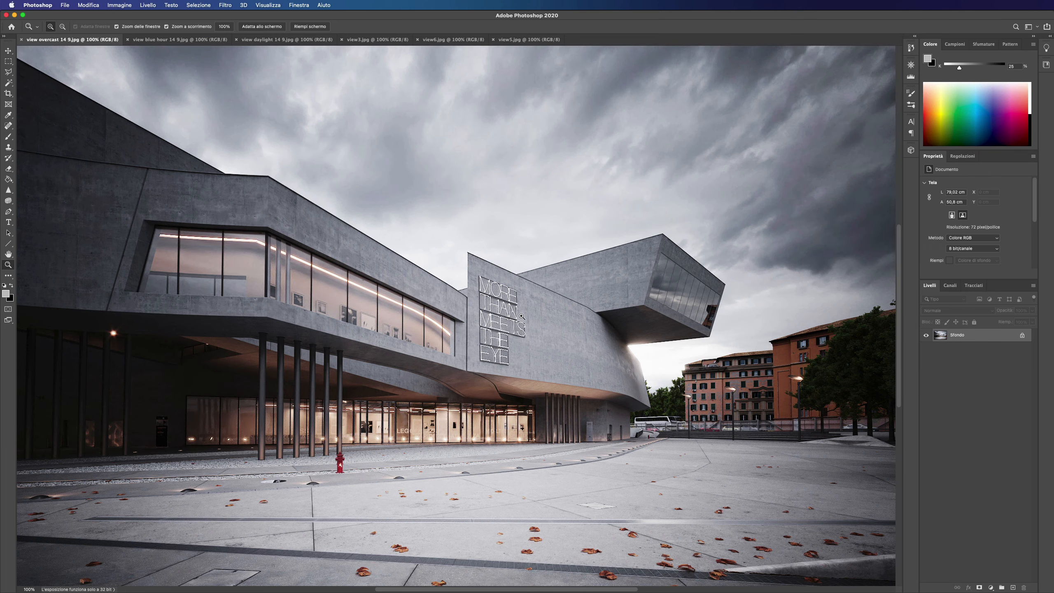
Step: Examine the finished overcast and blue-hour renders, panning across each image
click(8, 254)
drag(62, 281, 41, 274)
click(8, 265)
click(180, 39)
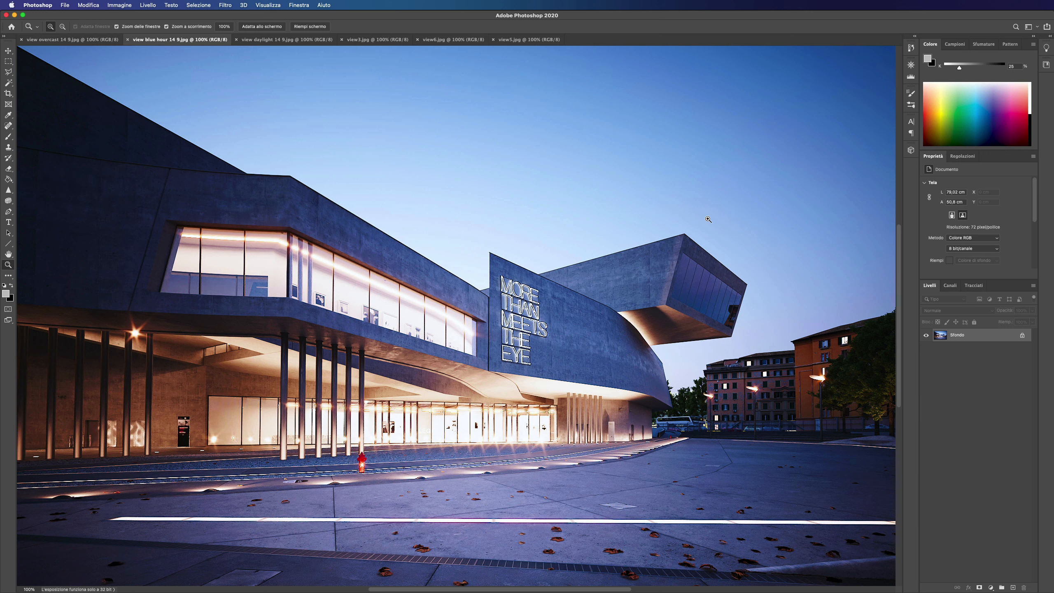
click(7, 254)
mouse_move(502, 307)
mouse_down()
mouse_move(486, 307)
mouse_move(469, 259)
mouse_move(492, 297)
mouse_up()
Step: Examine the finished daylight render and the three portrait-format museum views, and return to the blue-hour render
click(296, 39)
mouse_move(386, 310)
mouse_down()
mouse_move(312, 351)
mouse_move(399, 310)
mouse_up()
click(377, 40)
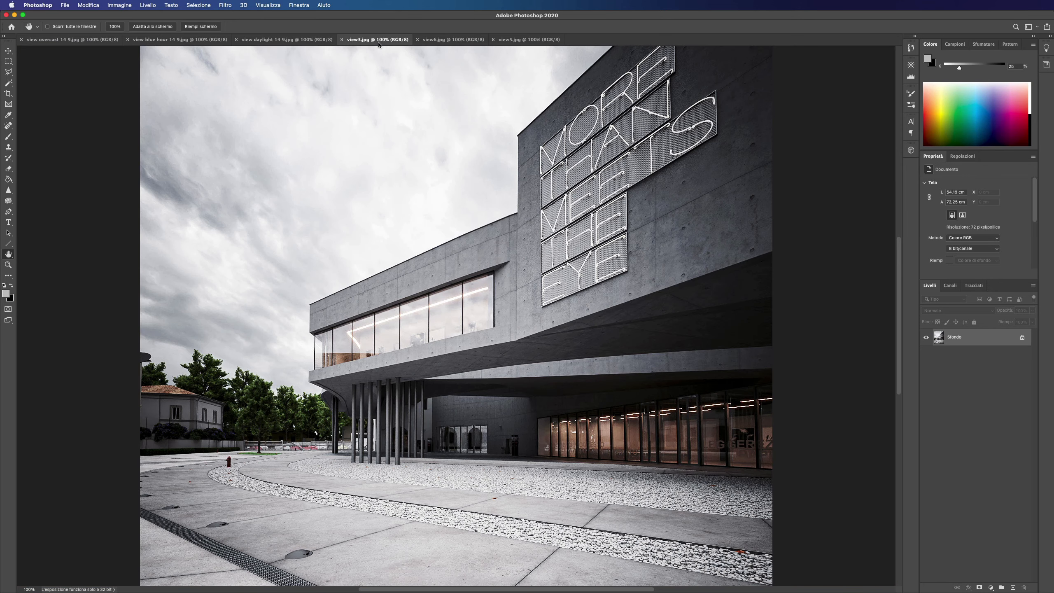
key(super+minus)
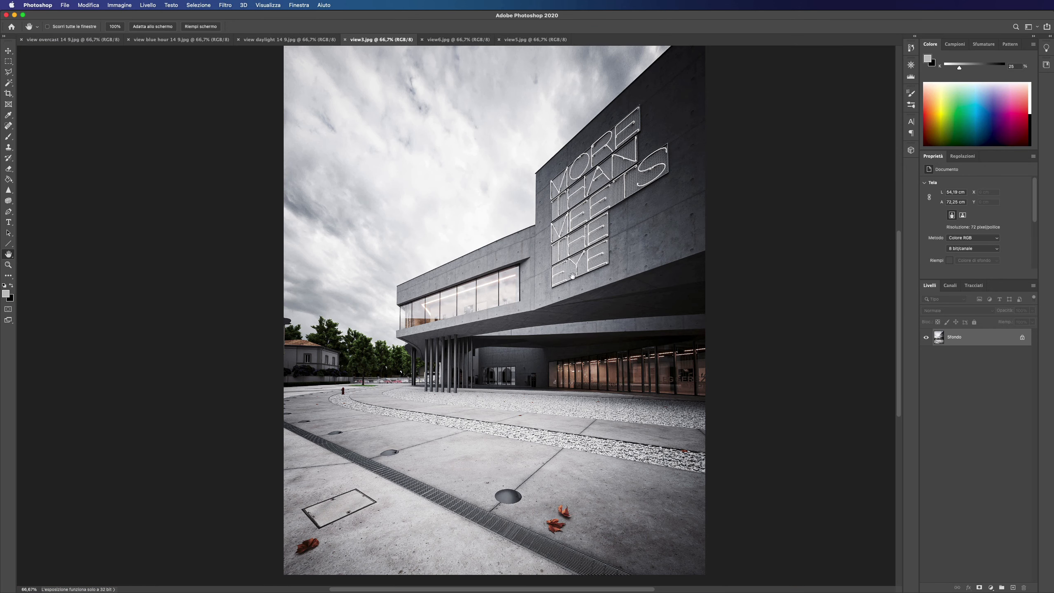
click(459, 41)
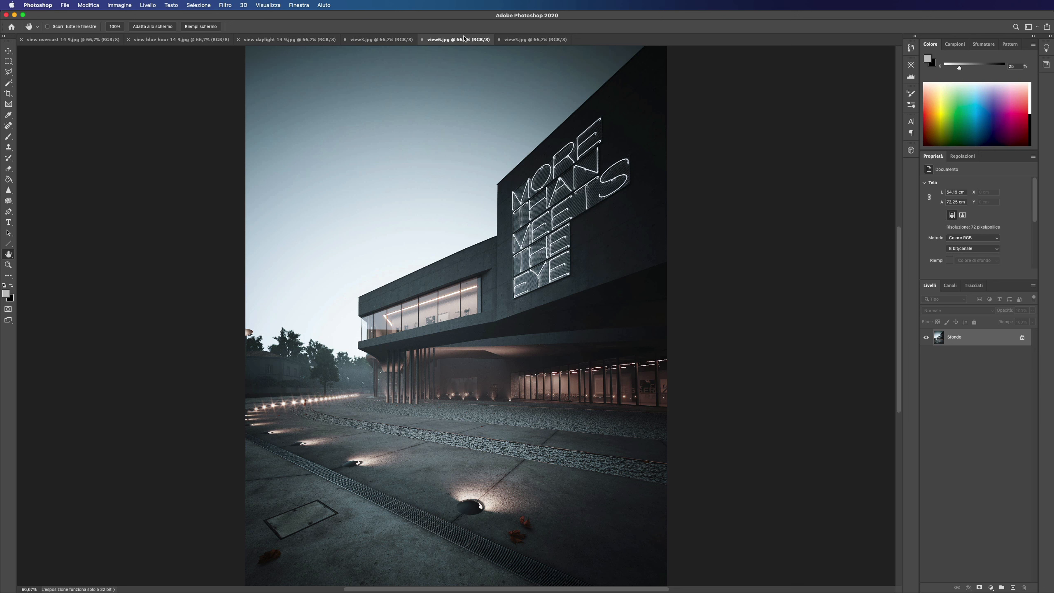
click(540, 40)
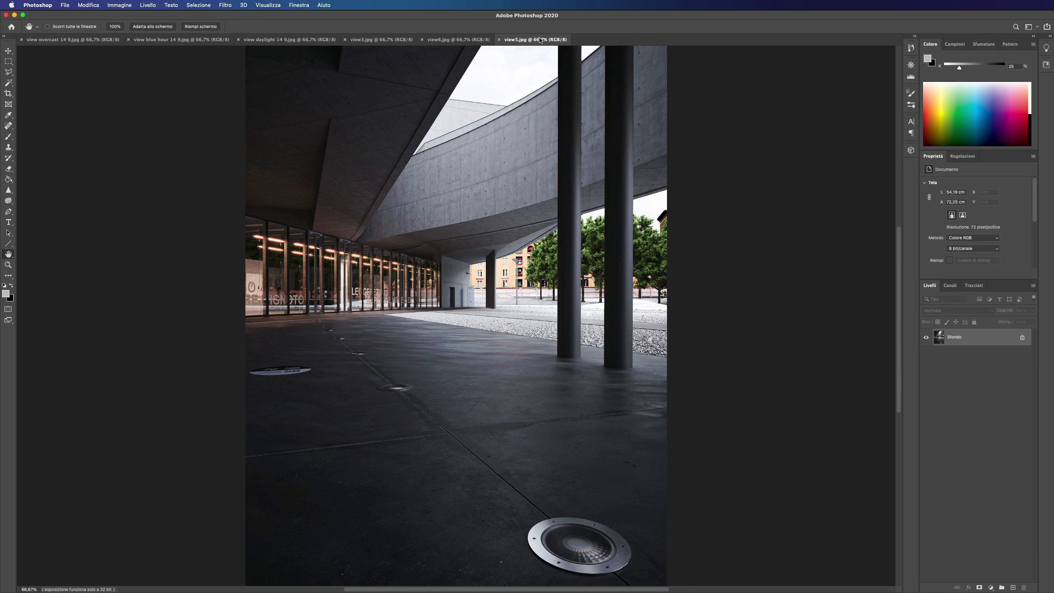
click(174, 40)
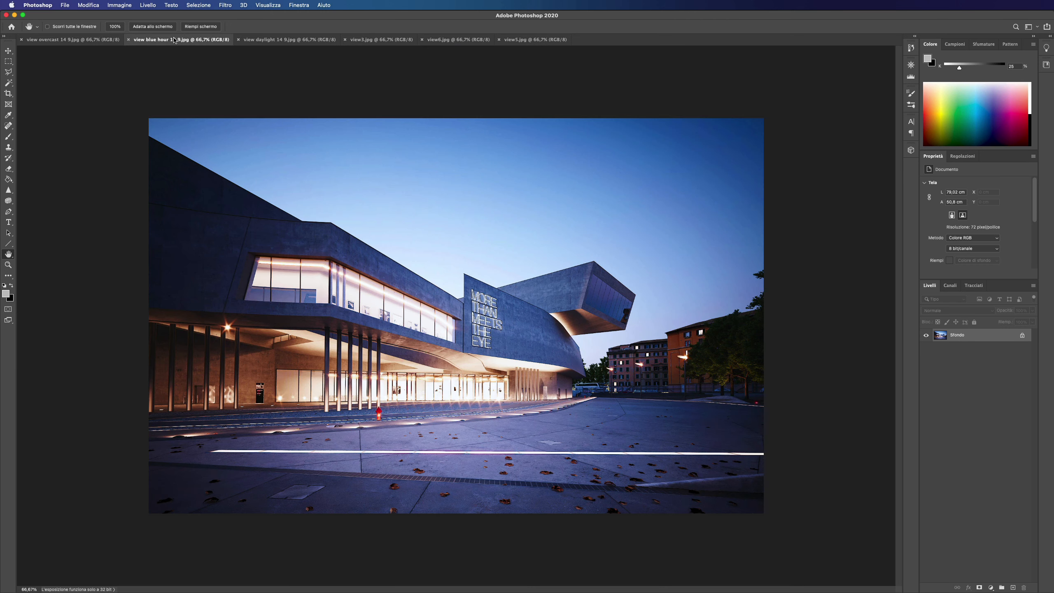